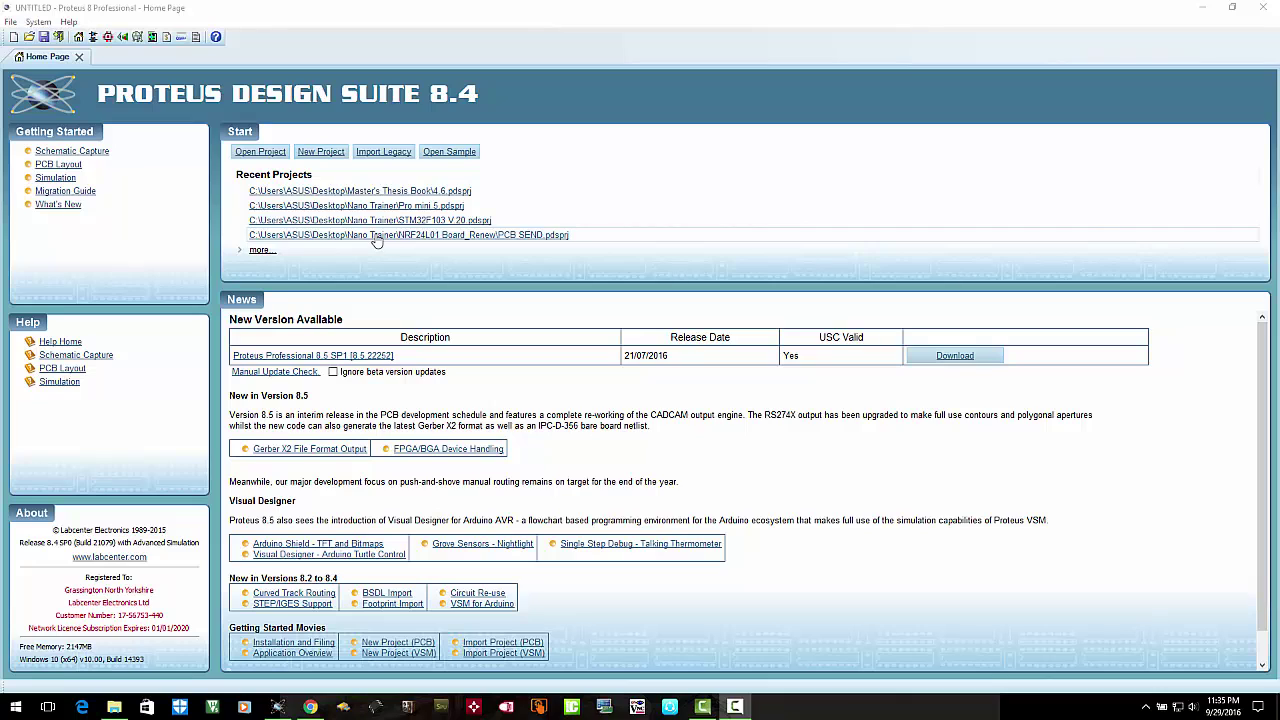
Open a blank schematic and add the two-pin imperial terminal block TBLOCK-I2 to the device list, searching for "terminal"
{"action": "left_click", "coordinate": [94, 41]}
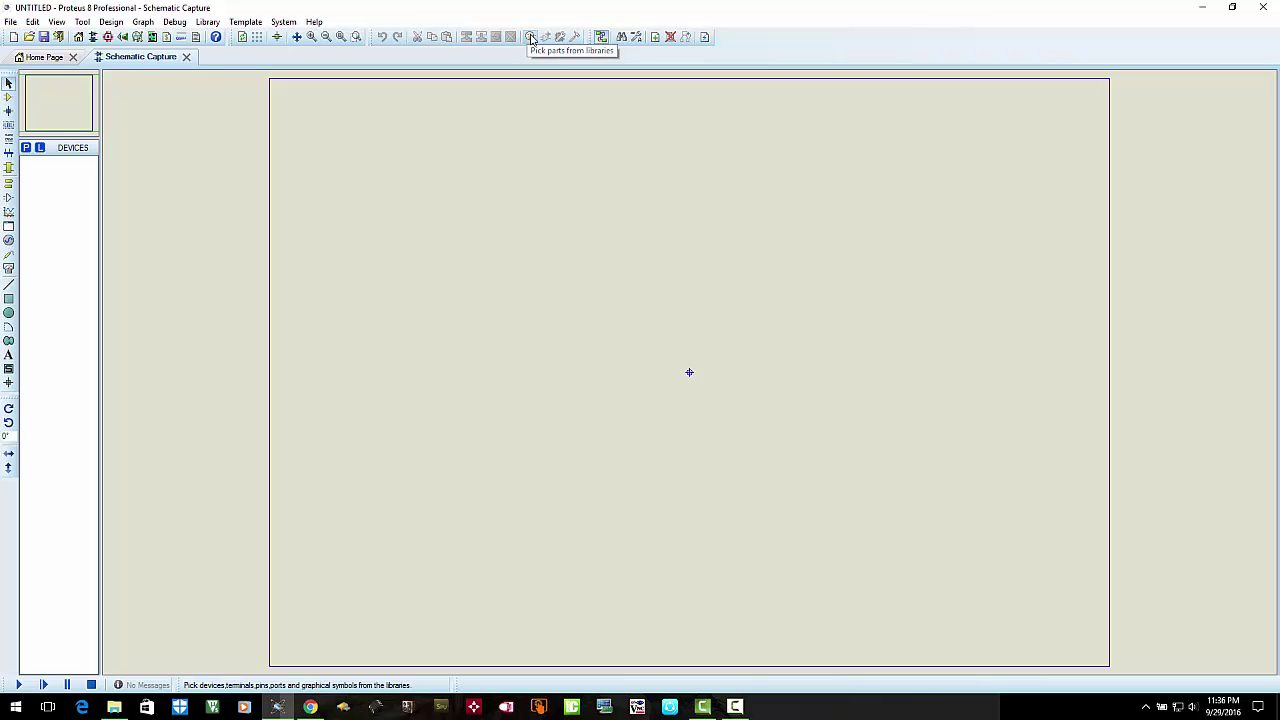
{"action": "left_click", "coordinate": [531, 37]}
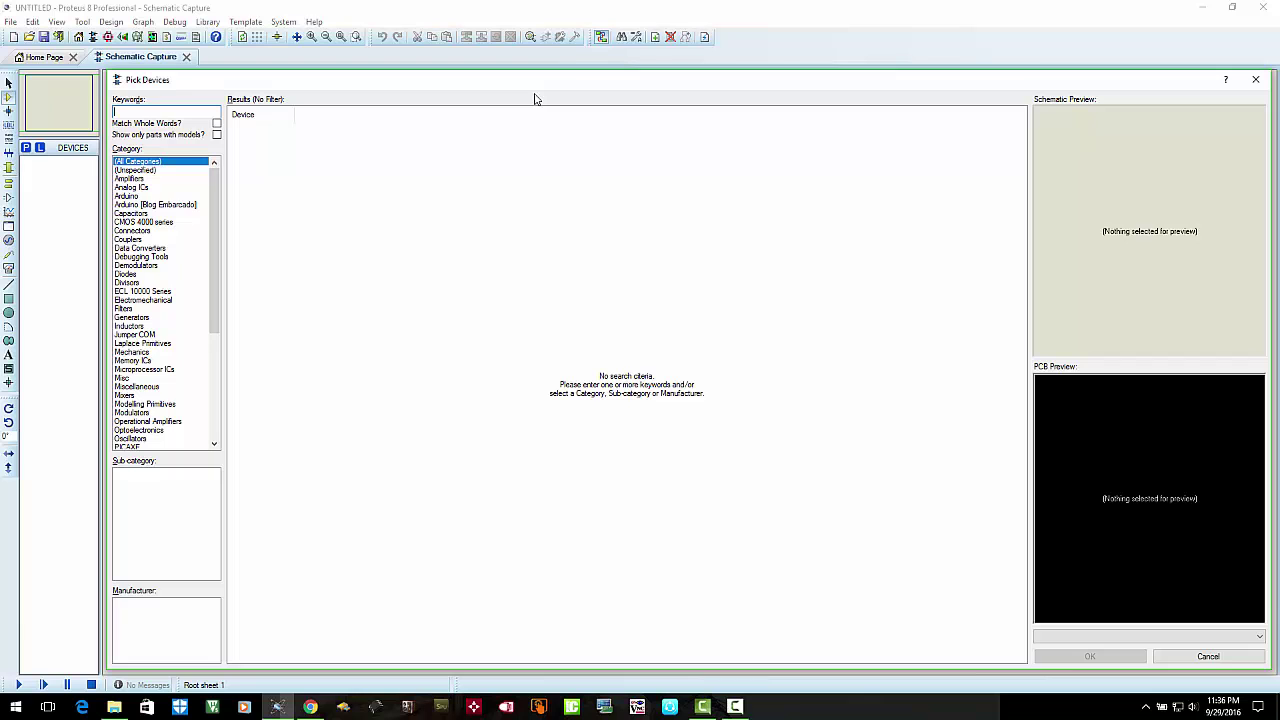
{"action": "type", "text": "lerminal"}
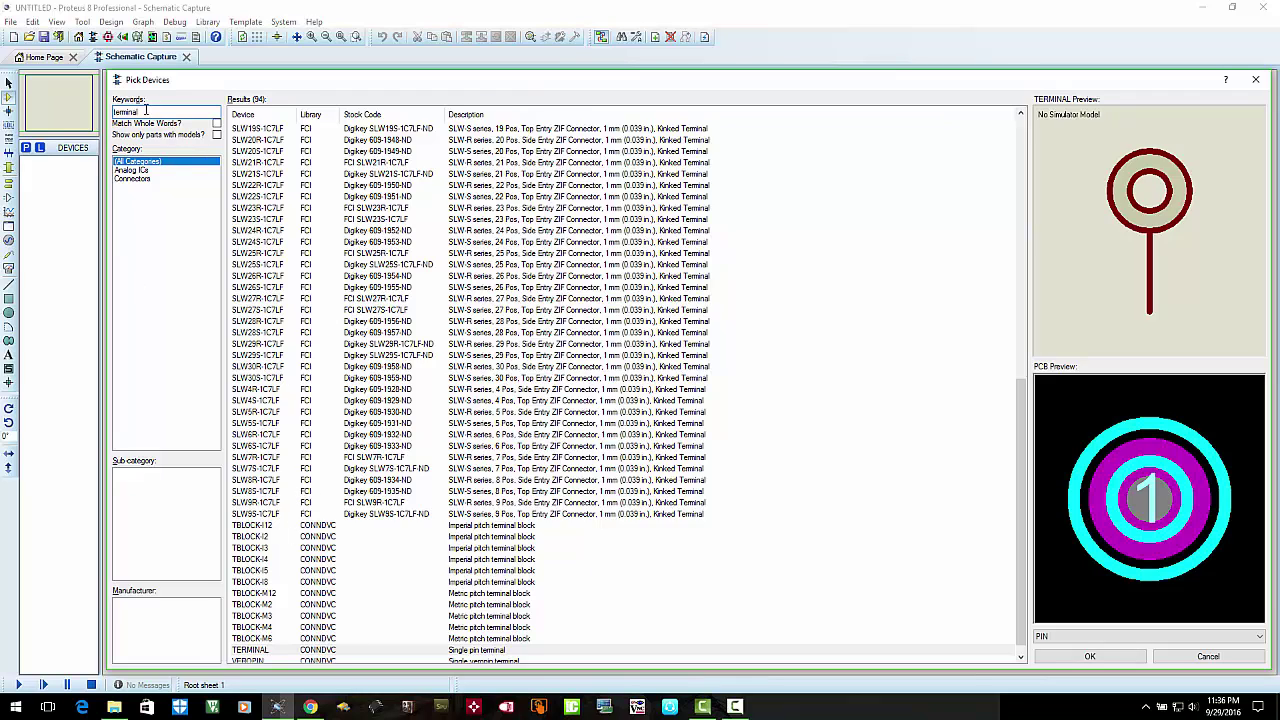
{"action": "left_click", "coordinate": [266, 540]}
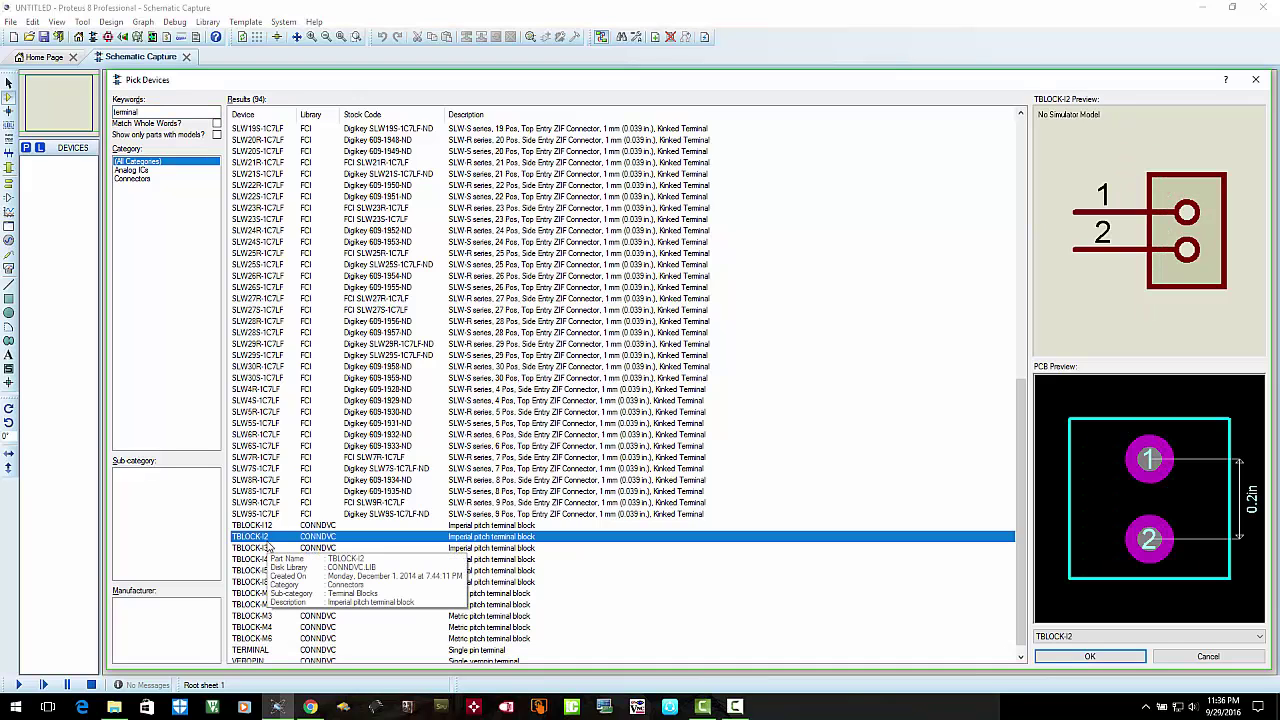
{"action": "left_click", "coordinate": [1090, 656]}
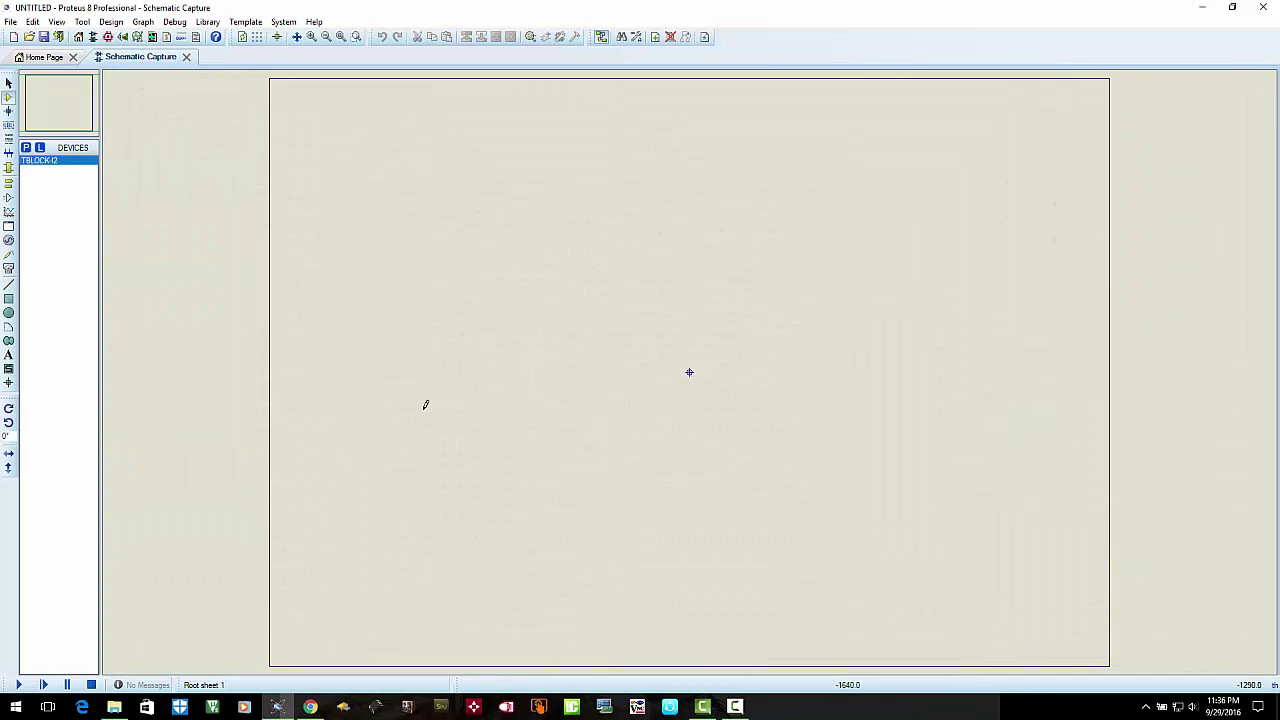
Search the parts library for "7805" and add the 7805 5V 1A positive regulator to the device list
{"action": "left_click", "coordinate": [530, 37]}
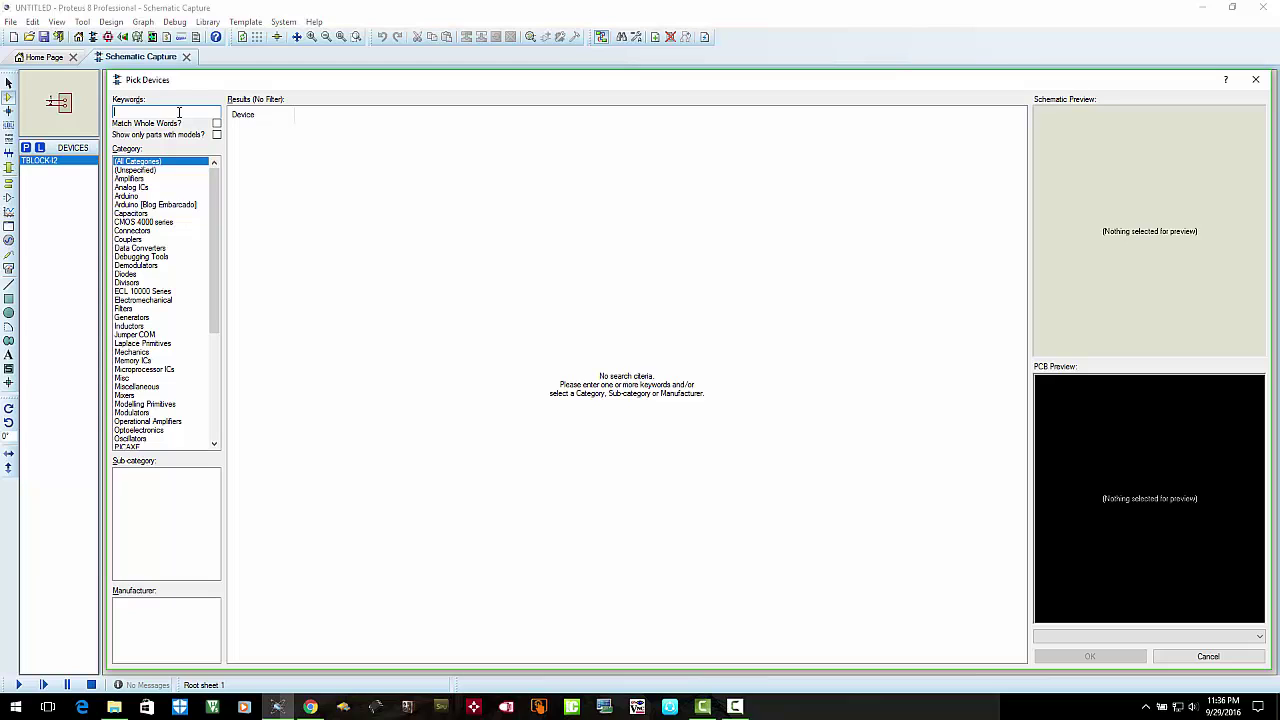
{"action": "type", "text": "7805"}
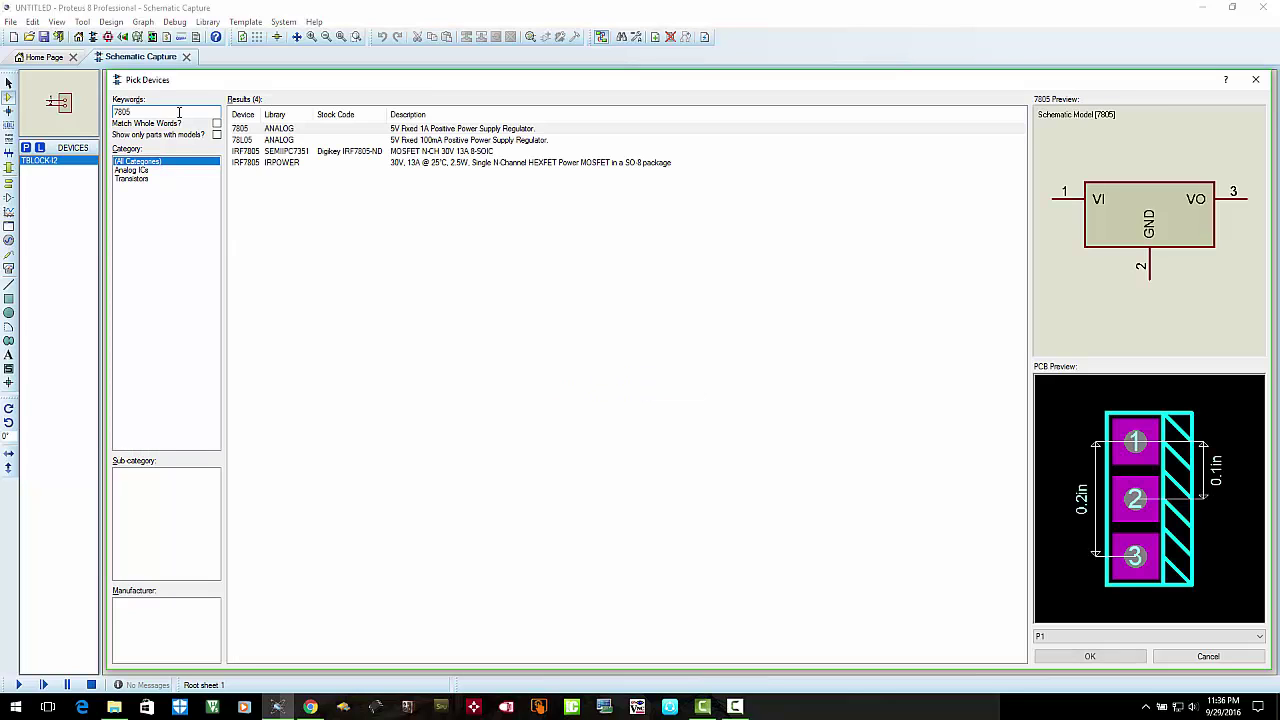
{"action": "double_click", "coordinate": [272, 130]}
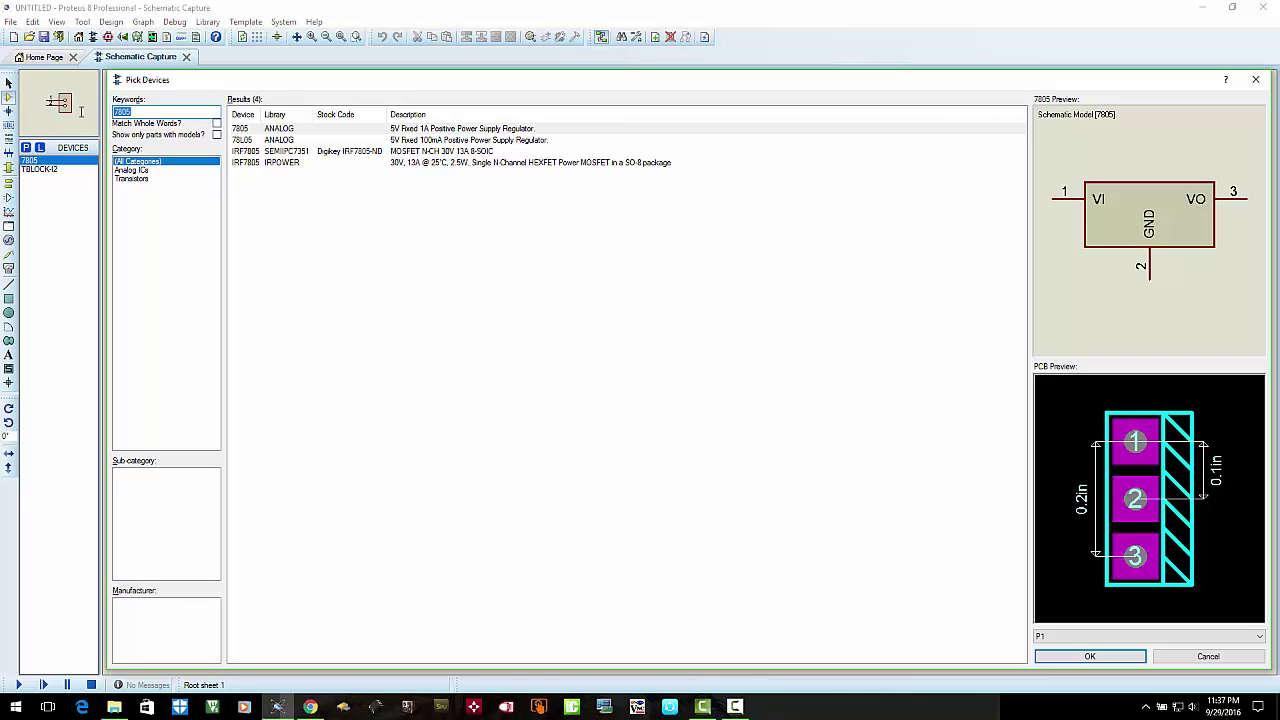
Search for "100u" in High Temp Radial capacitors and add the 25V 130mA part HITEMP100U25V130M to the device list
{"action": "type", "text": "100u"}
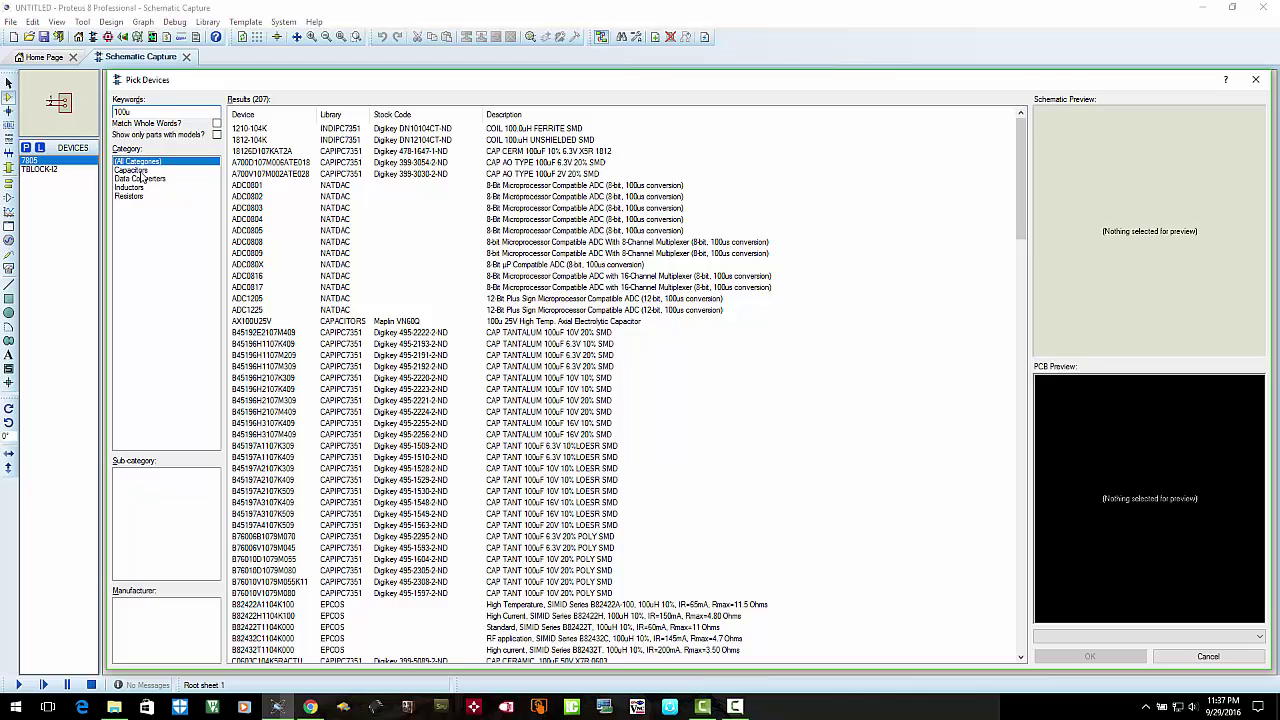
{"action": "left_click", "coordinate": [145, 170]}
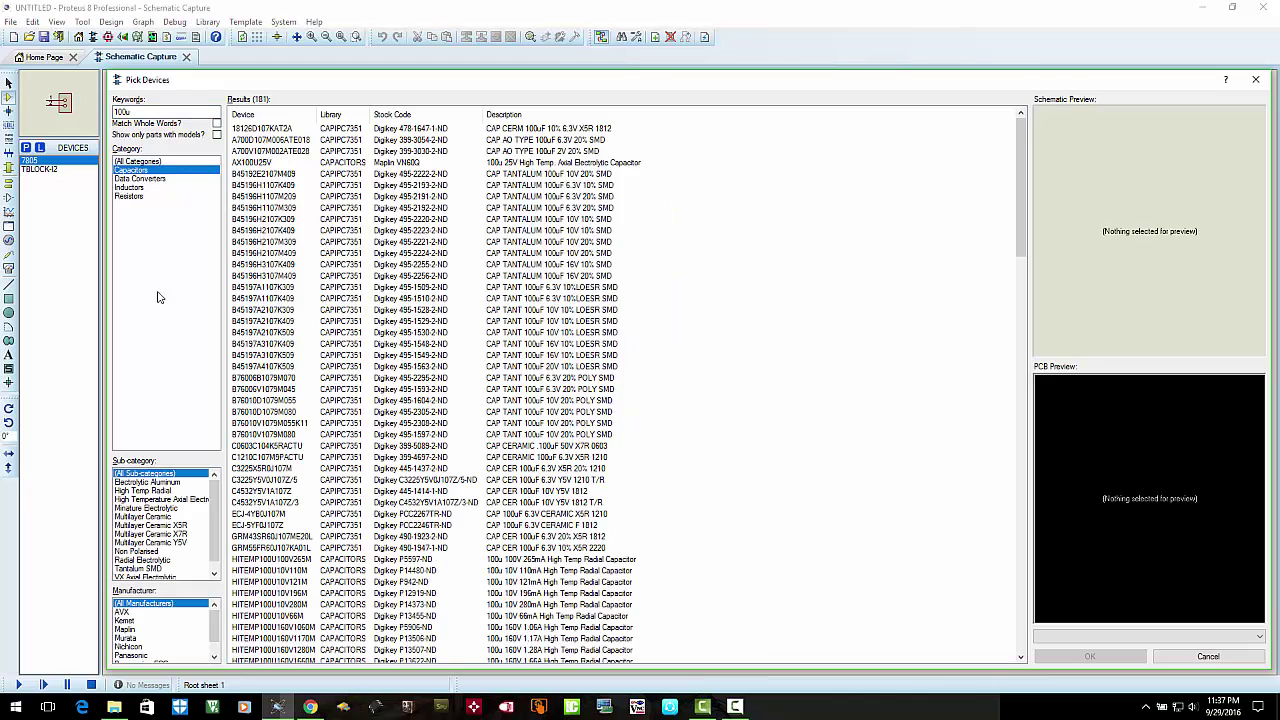
{"action": "left_click", "coordinate": [162, 490]}
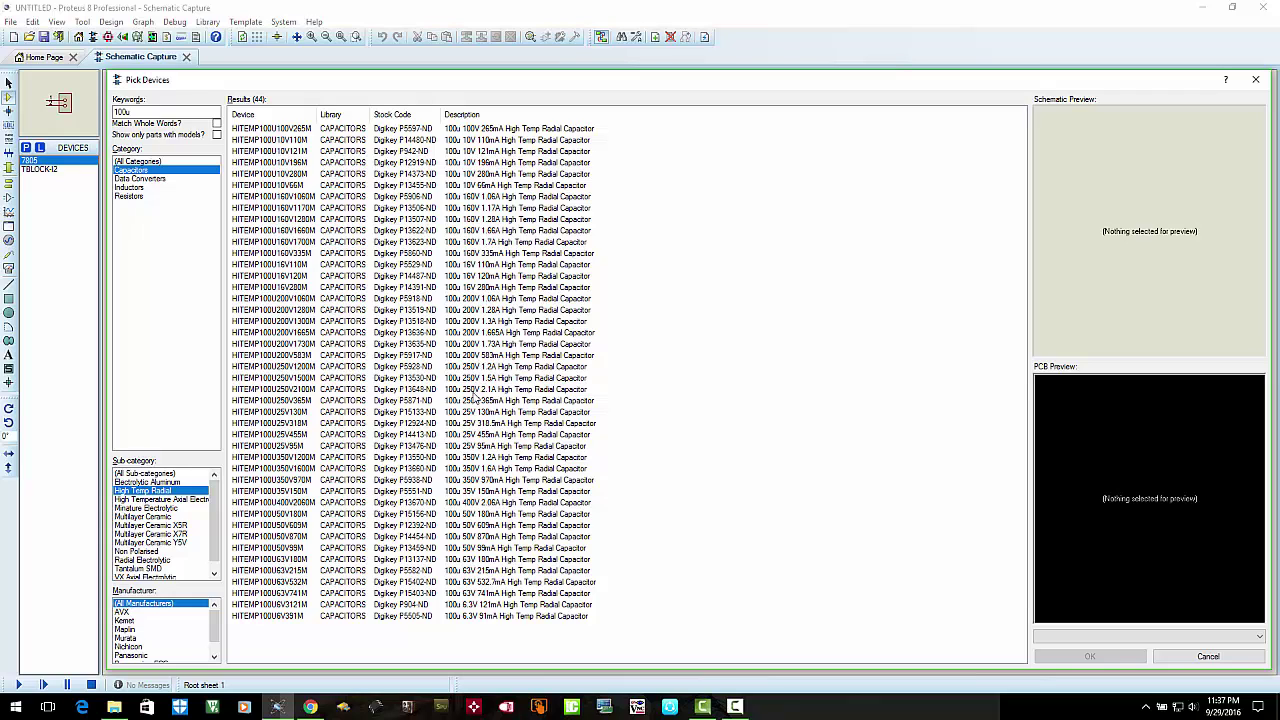
{"action": "left_click", "coordinate": [475, 414]}
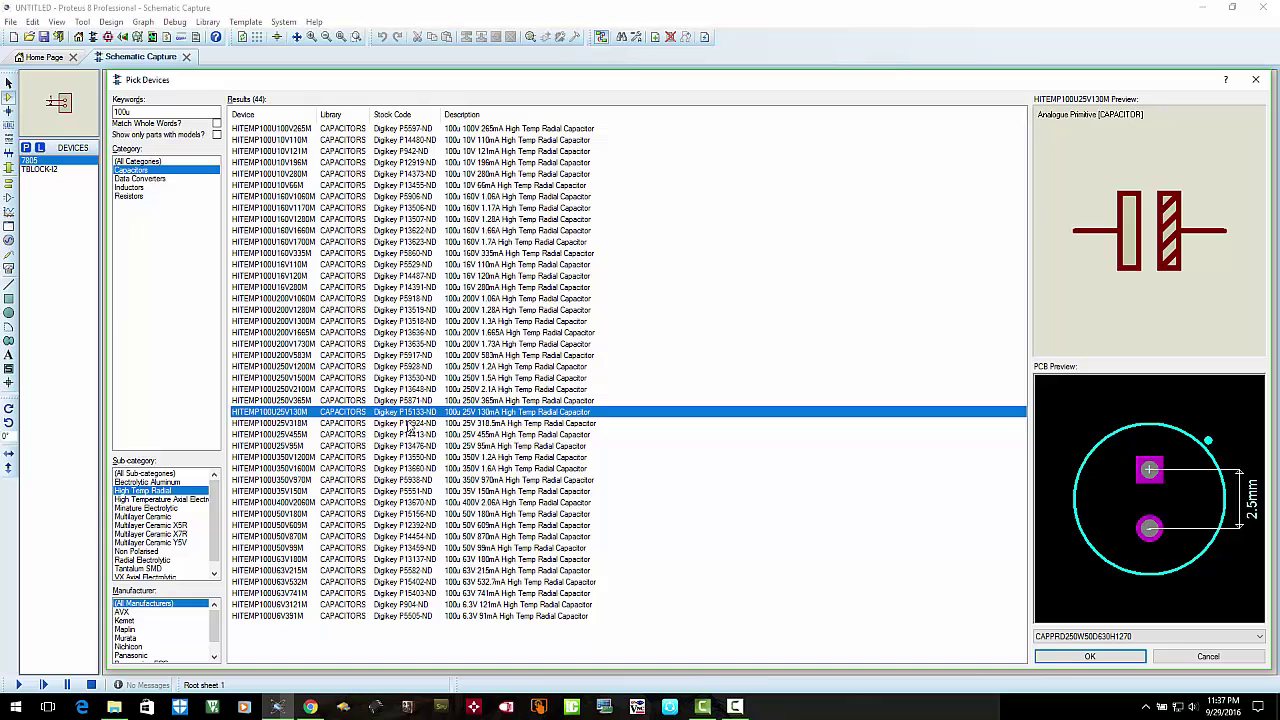
{"action": "double_click", "coordinate": [462, 414]}
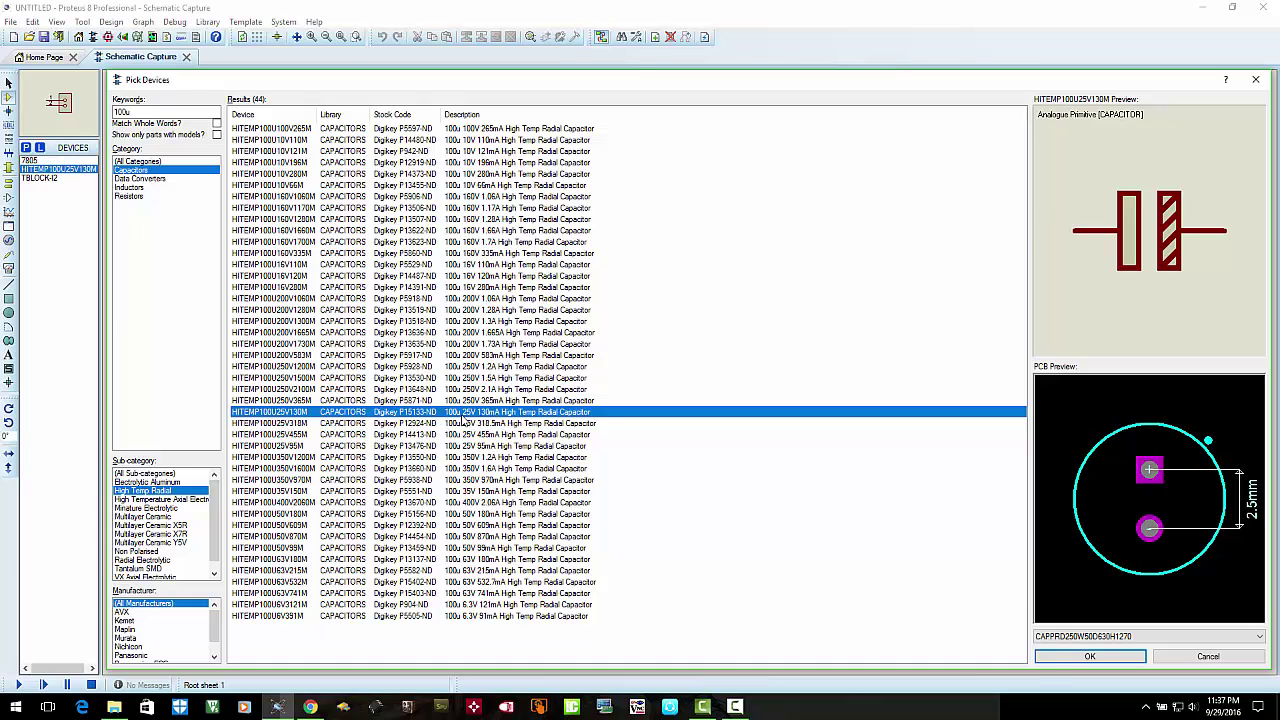
Change the part search to "10u" and add the 16V 30mA radial capacitor HITEMP10U16V30M to the device list
{"action": "left_click", "coordinate": [126, 111]}
{"action": "key", "text": "BackSpace"}
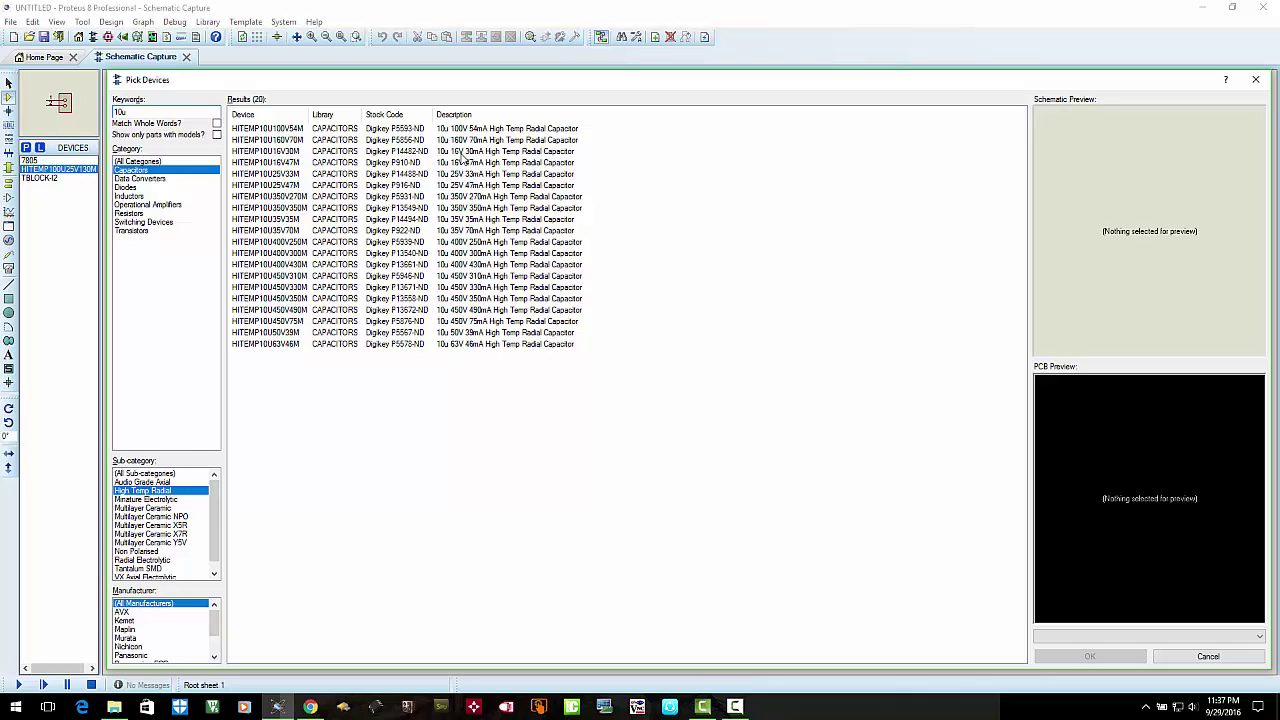
{"action": "left_click", "coordinate": [463, 152]}
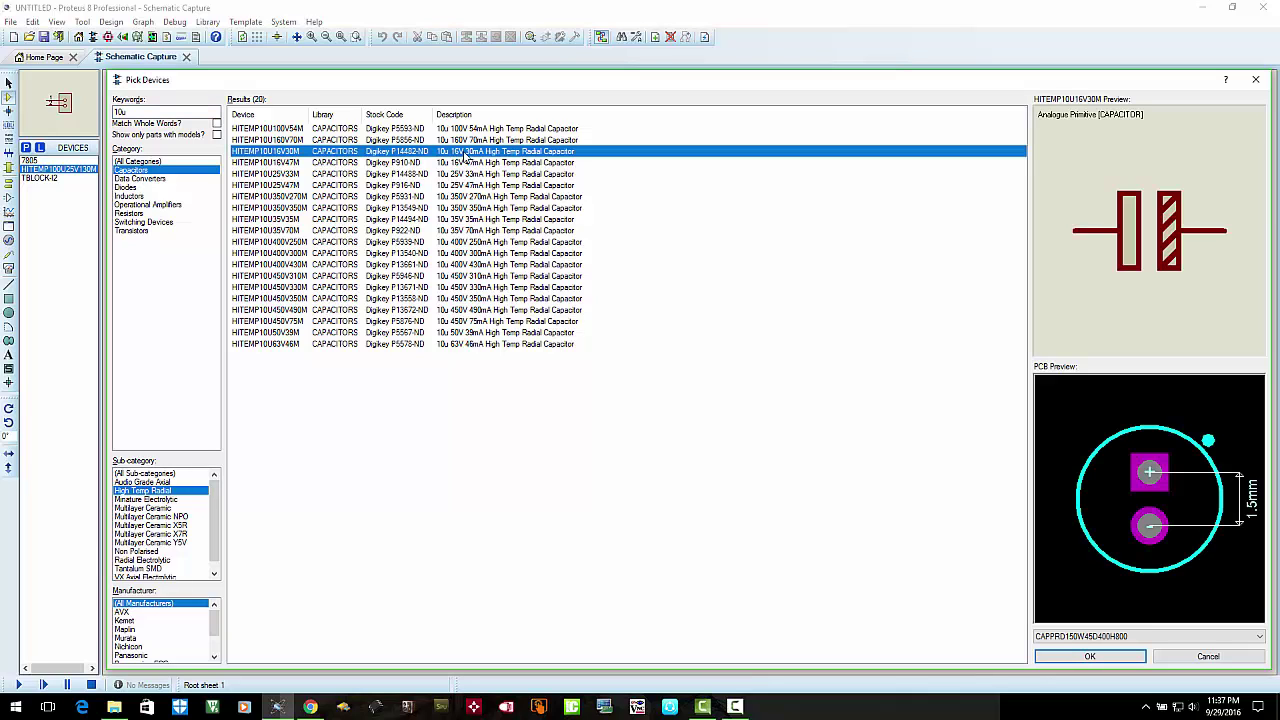
{"action": "double_click", "coordinate": [463, 152]}
Search for "100n" among Decoupling Disc capacitors and add the 50V part DISC100N50V to the device list
{"action": "left_click", "coordinate": [140, 112]}
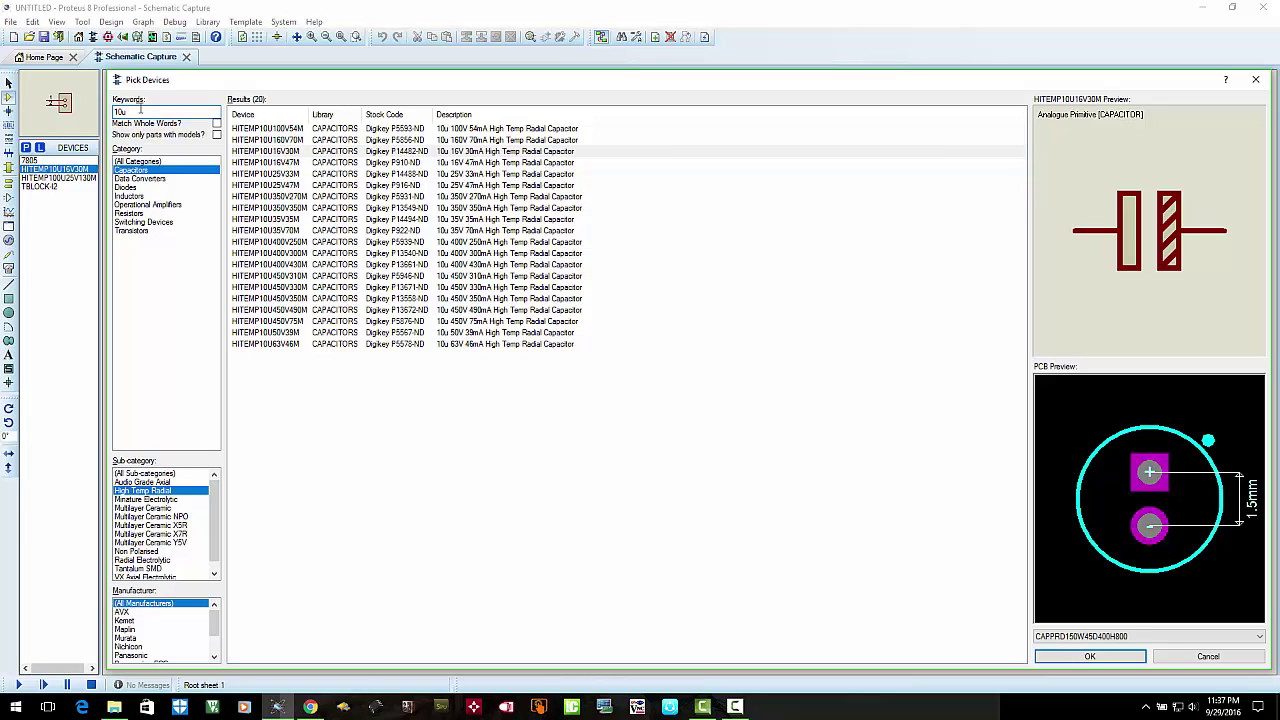
{"action": "type", "text": "0"}
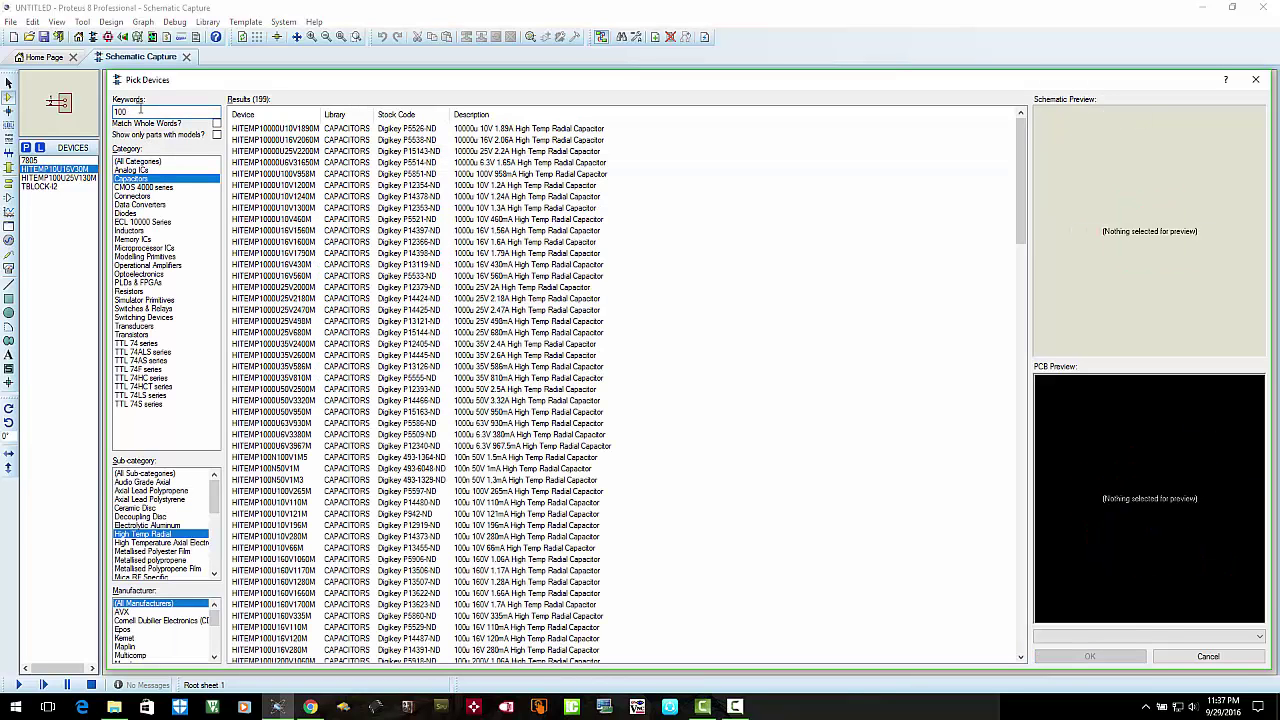
{"action": "type", "text": "n"}
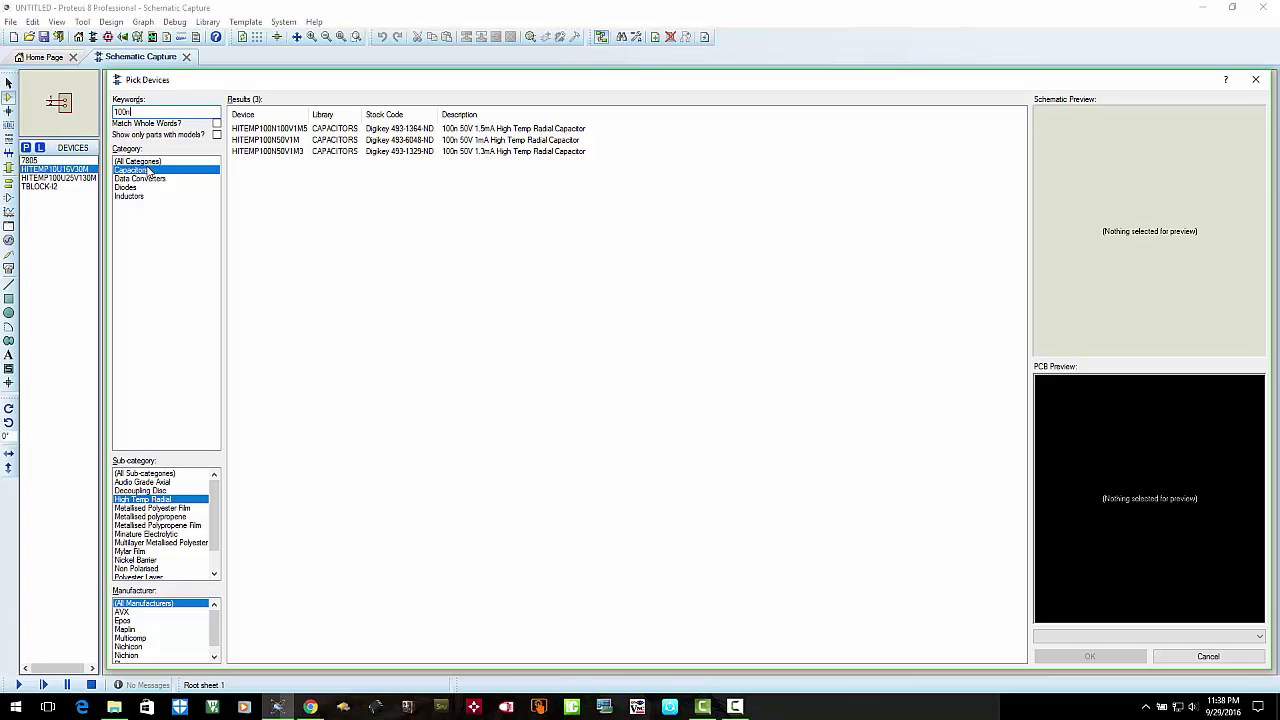
{"action": "left_click", "coordinate": [157, 490]}
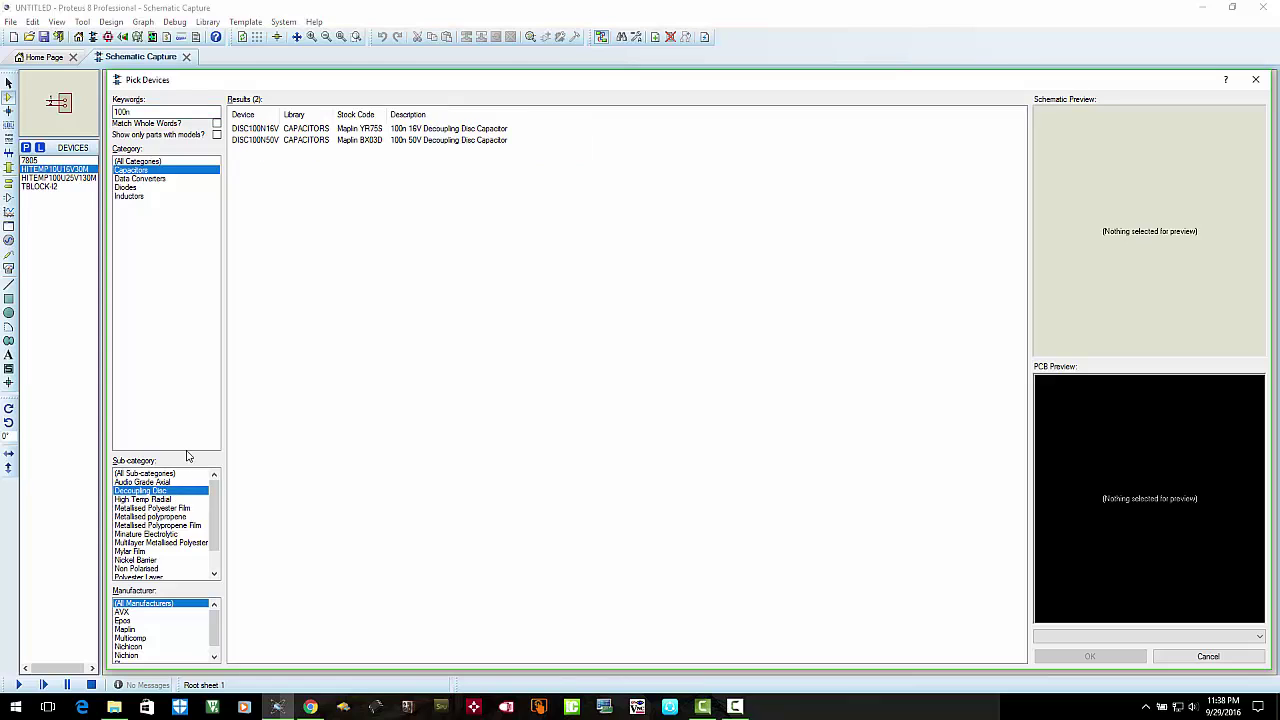
{"action": "left_click", "coordinate": [394, 141]}
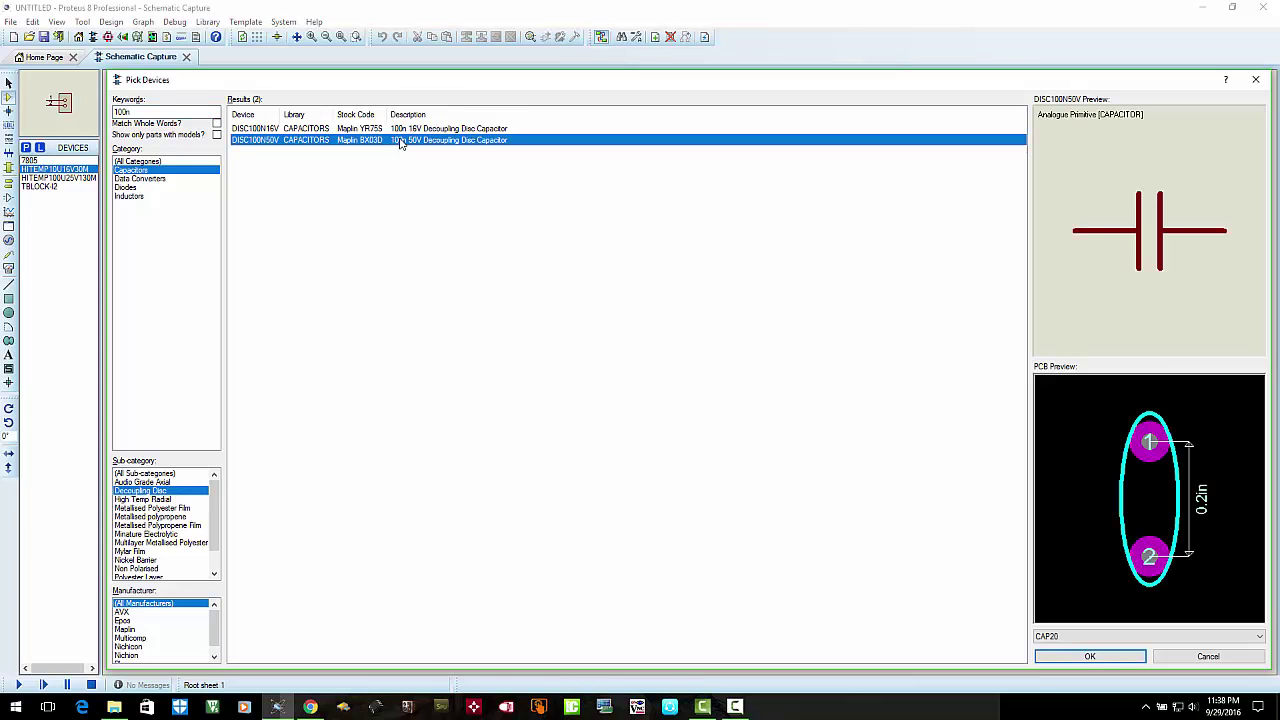
{"action": "double_click", "coordinate": [399, 141]}
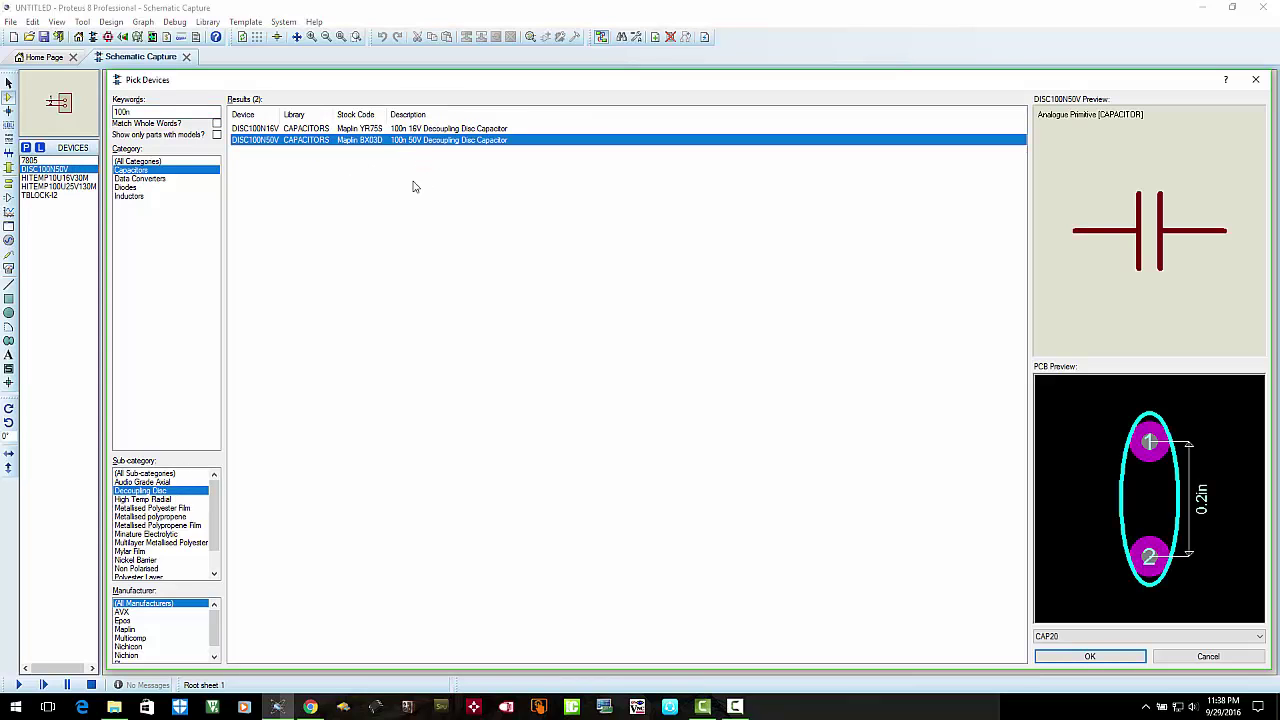
Search all categories for "4007" and add the 1N4007 silicon rectifier from the DIODE library to the device list
{"action": "left_click", "coordinate": [133, 113]}
{"action": "left_click_drag", "start_coordinate": [133, 113], "coordinate": [101, 112]}
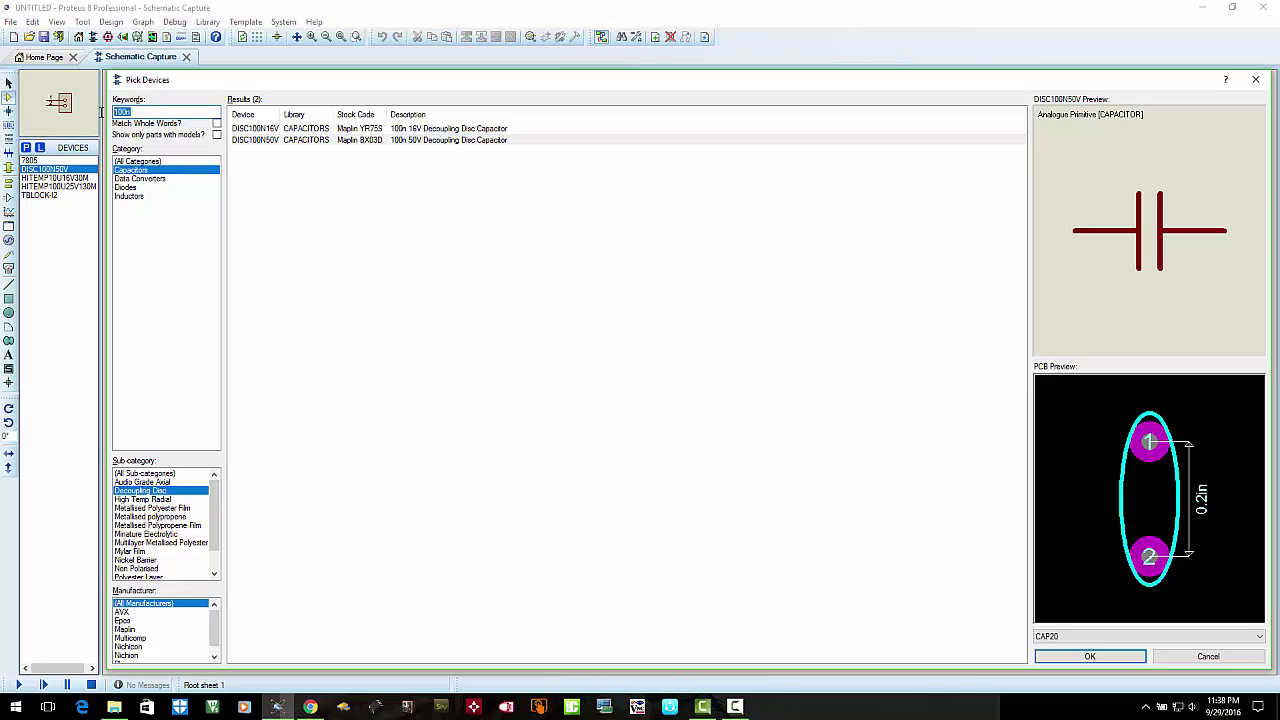
{"action": "key", "text": "BackSpace"}
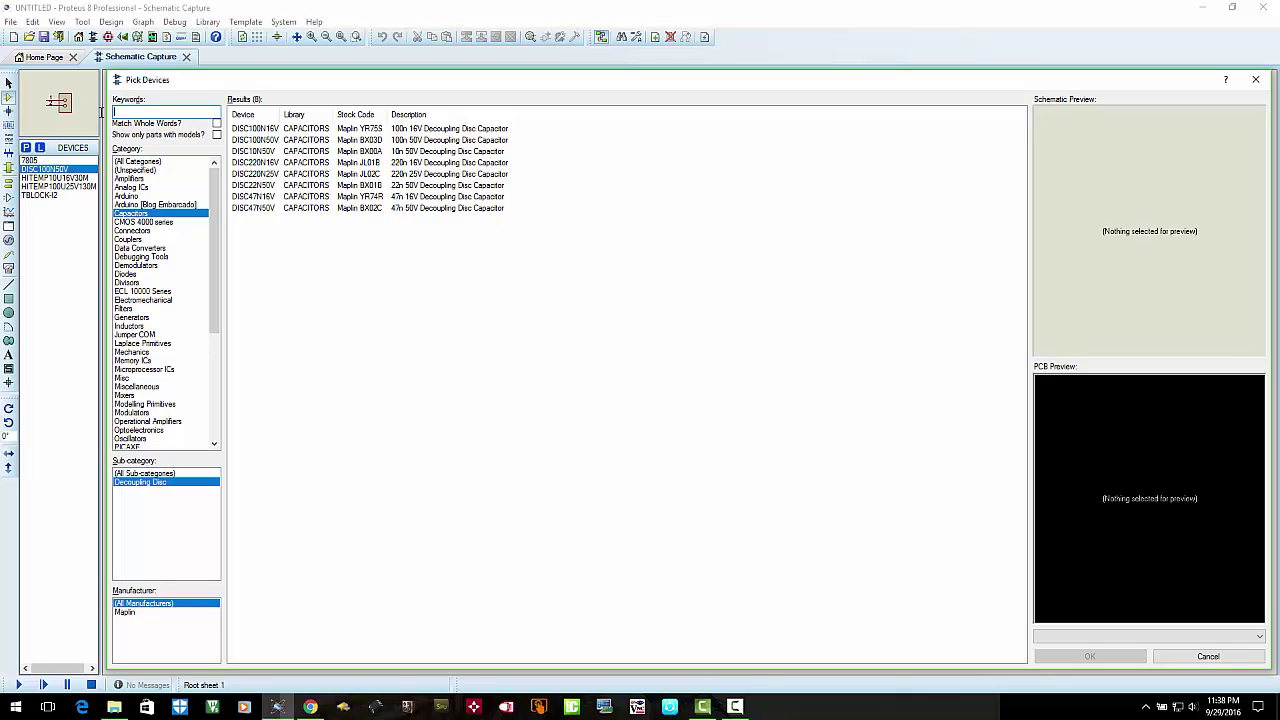
{"action": "type", "text": "4007"}
{"action": "left_click", "coordinate": [137, 162]}
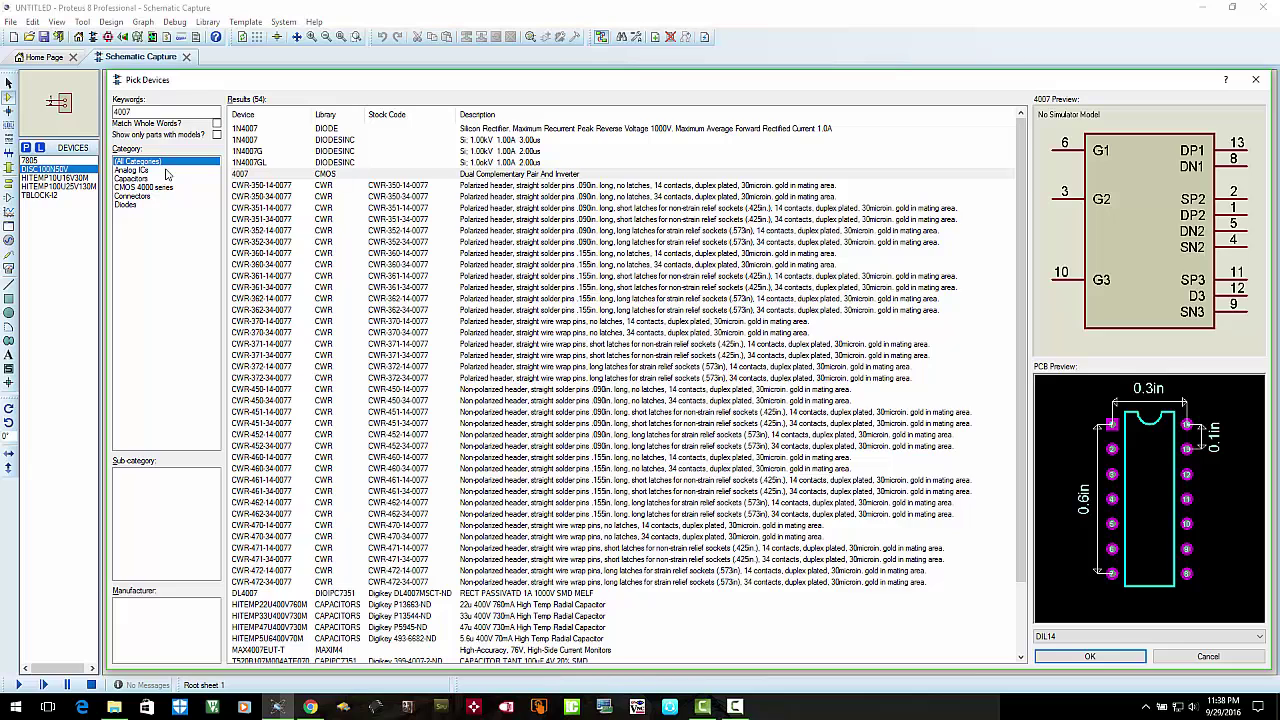
{"action": "left_click", "coordinate": [300, 132]}
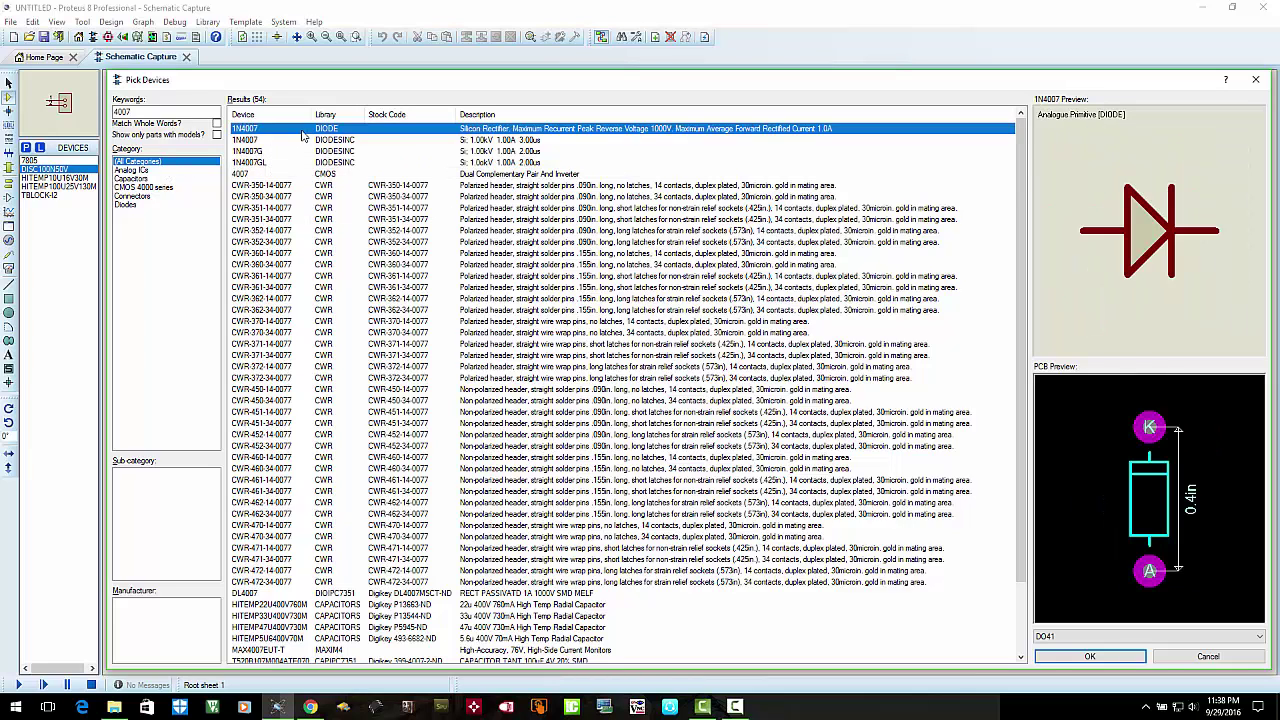
{"action": "double_click", "coordinate": [302, 133]}
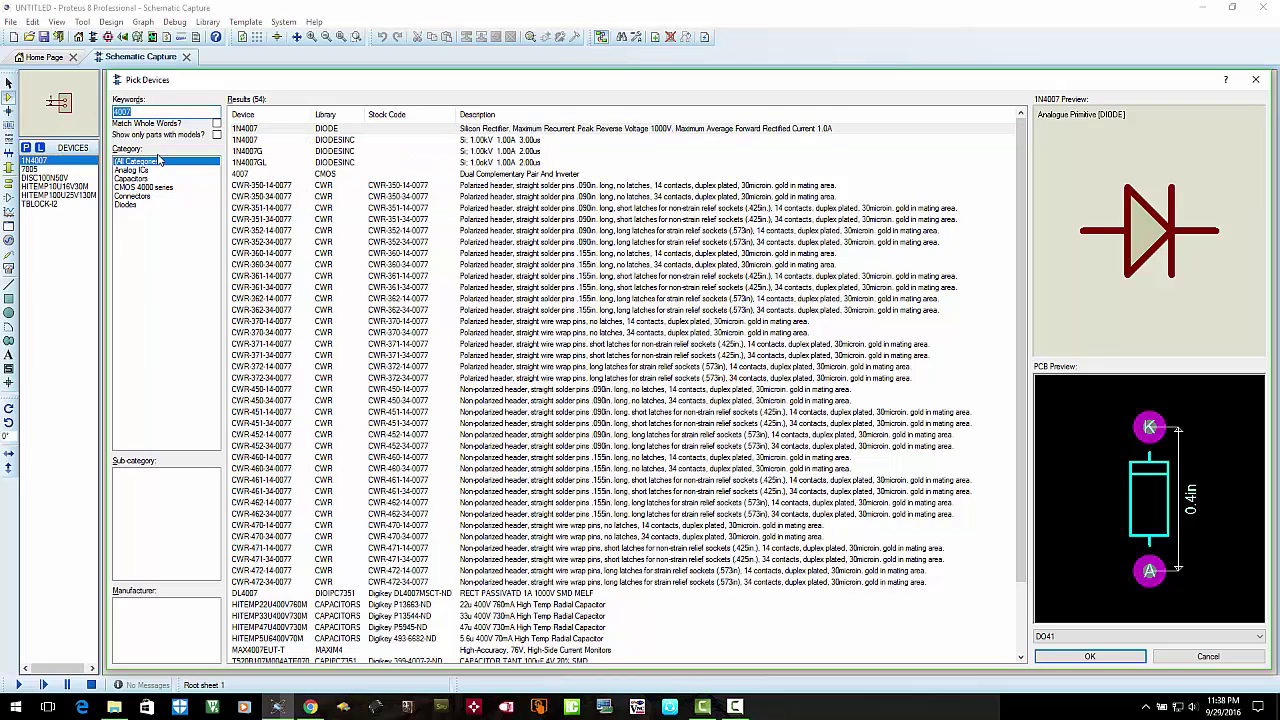
Search for "conn" among SIL connectors, add the two-pin CONN-SIL2 to the device list, and finish picking parts
{"action": "key", "text": "BackSpace"}
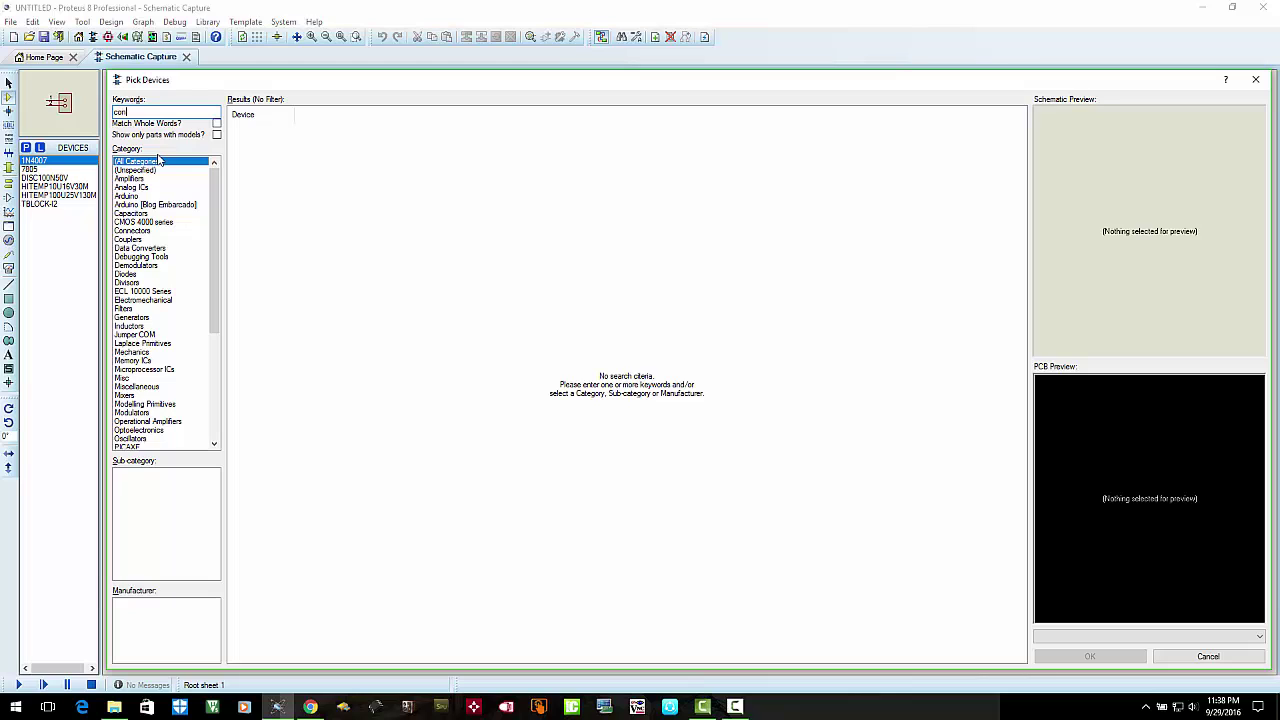
{"action": "left_click", "coordinate": [148, 179]}
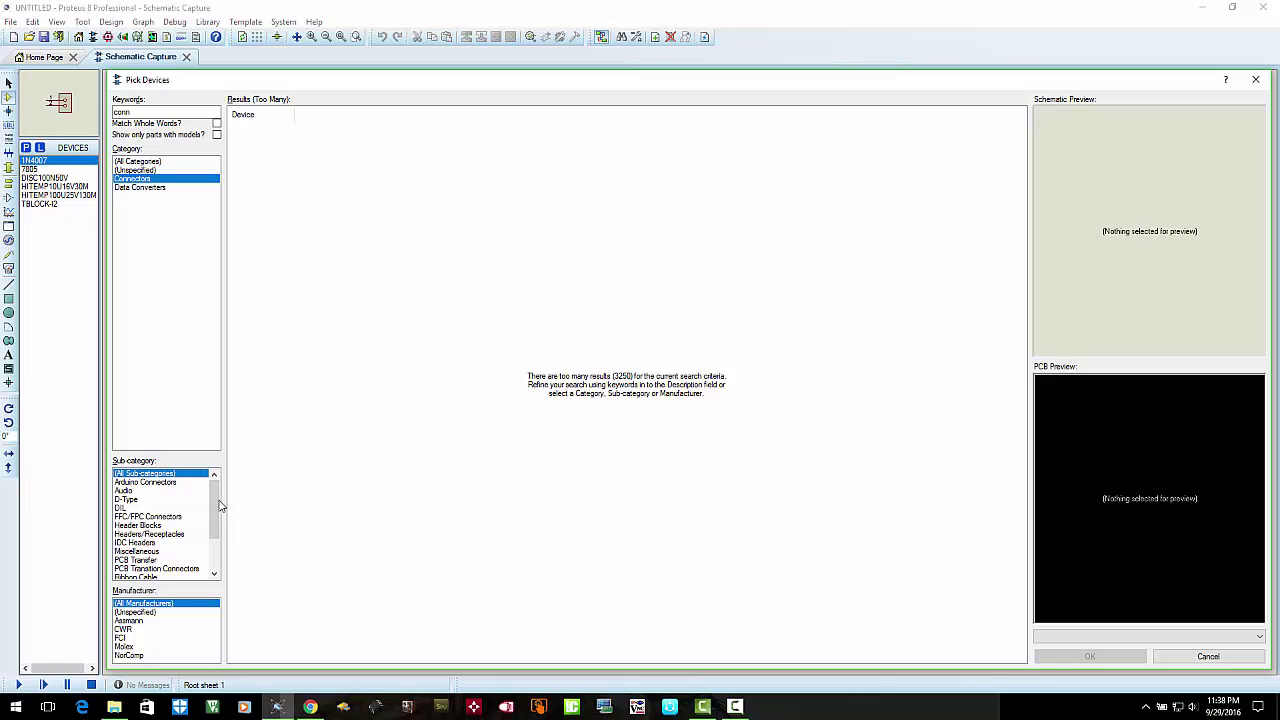
{"action": "left_click_drag", "start_coordinate": [219, 504], "coordinate": [215, 548]}
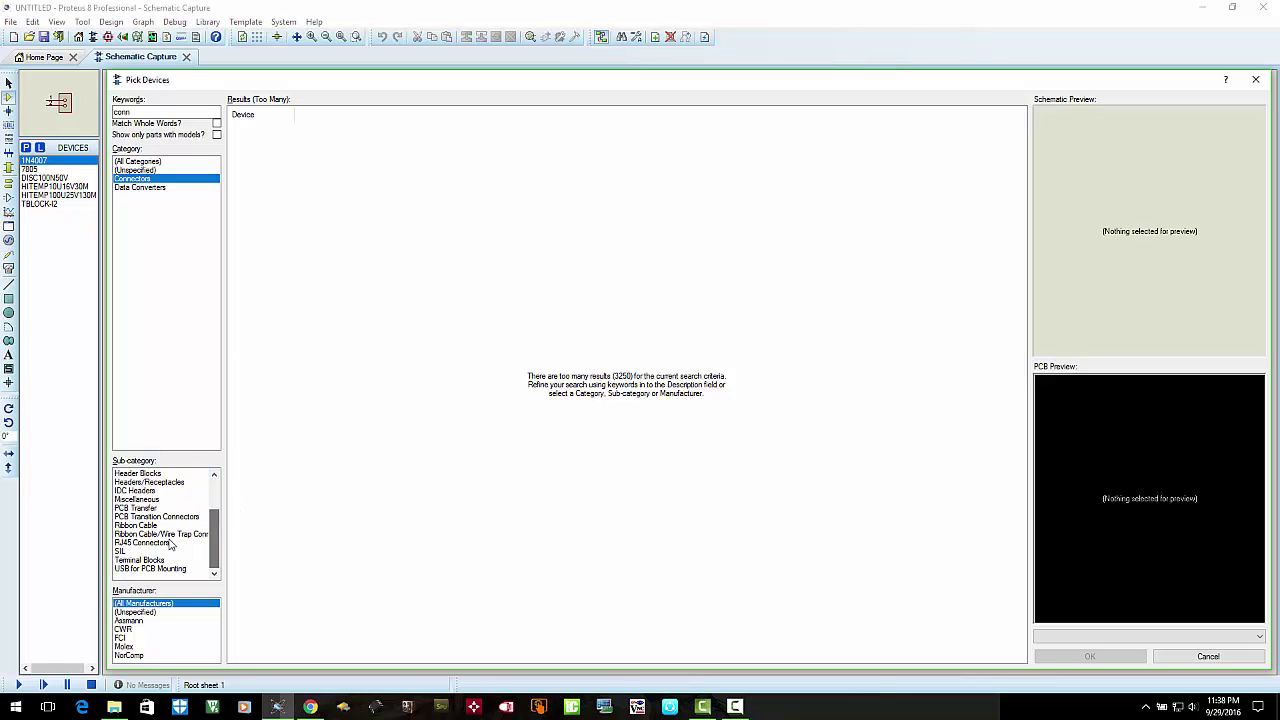
{"action": "left_click", "coordinate": [131, 551]}
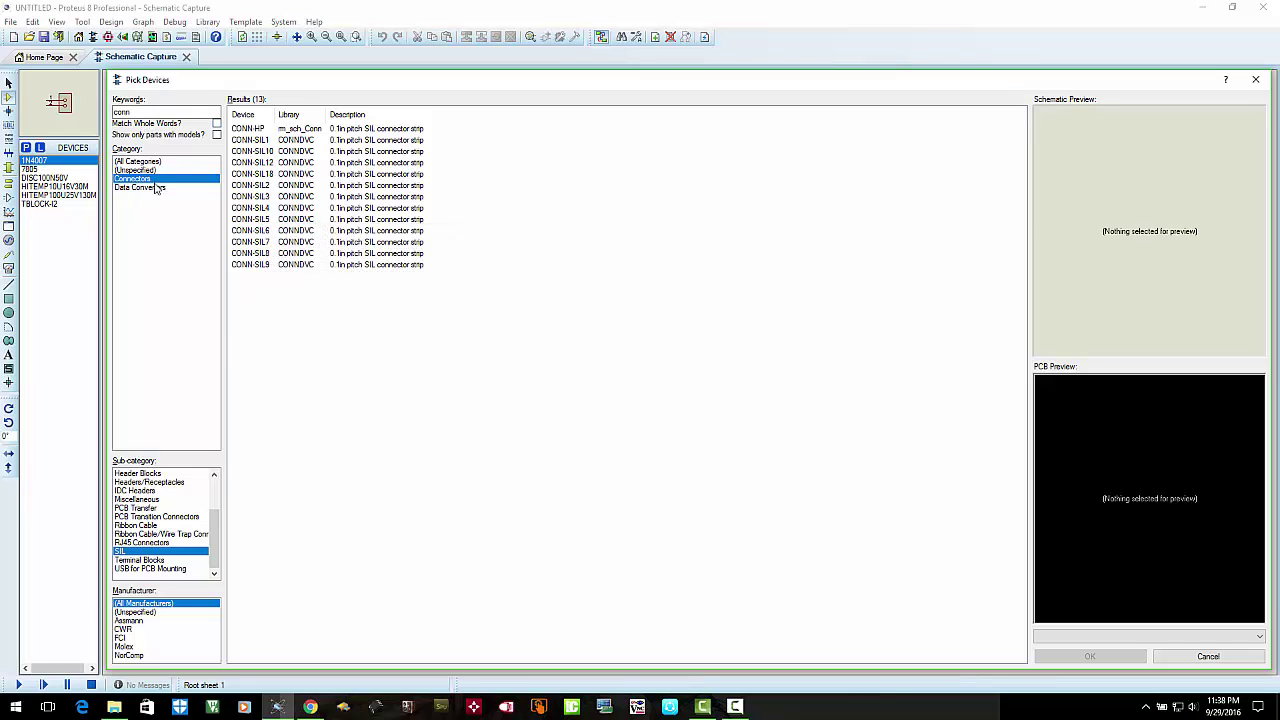
{"action": "left_click", "coordinate": [268, 186]}
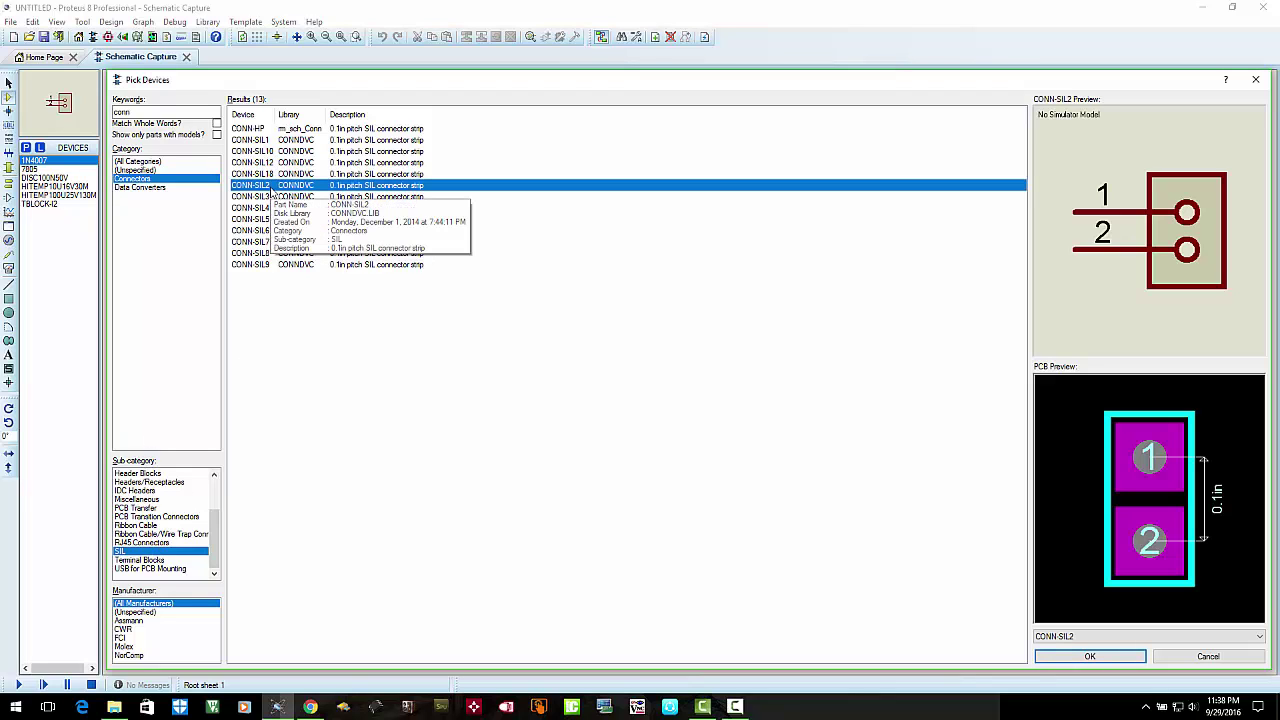
{"action": "double_click", "coordinate": [270, 190]}
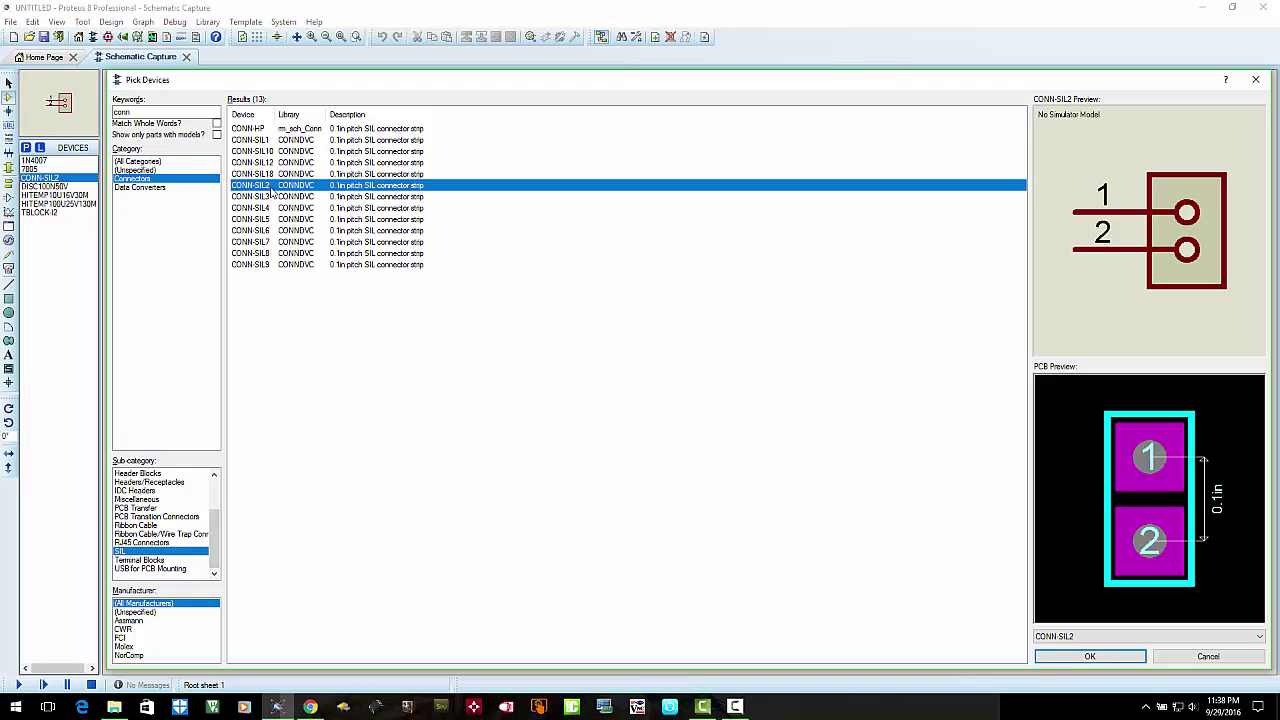
{"action": "left_click", "coordinate": [1055, 656]}
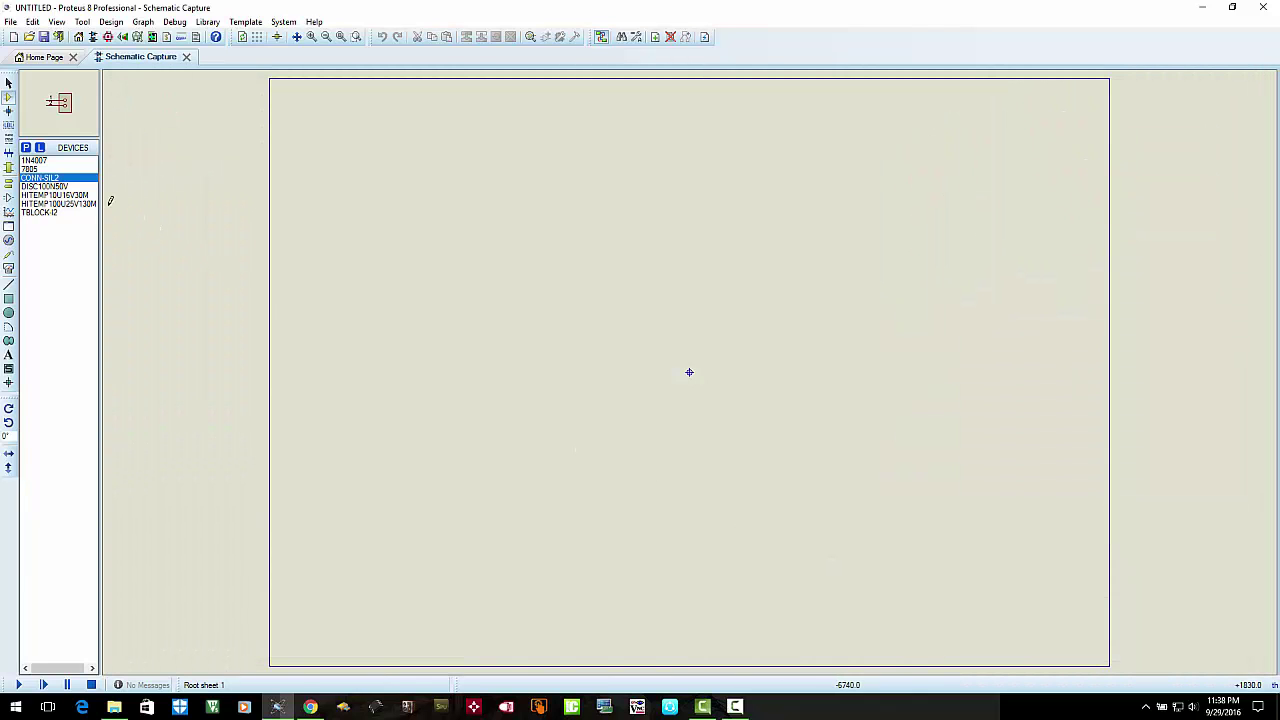
Place the TBLOCK-I2 terminal block in the left part of the schematic sheet
{"action": "left_click", "coordinate": [40, 212]}
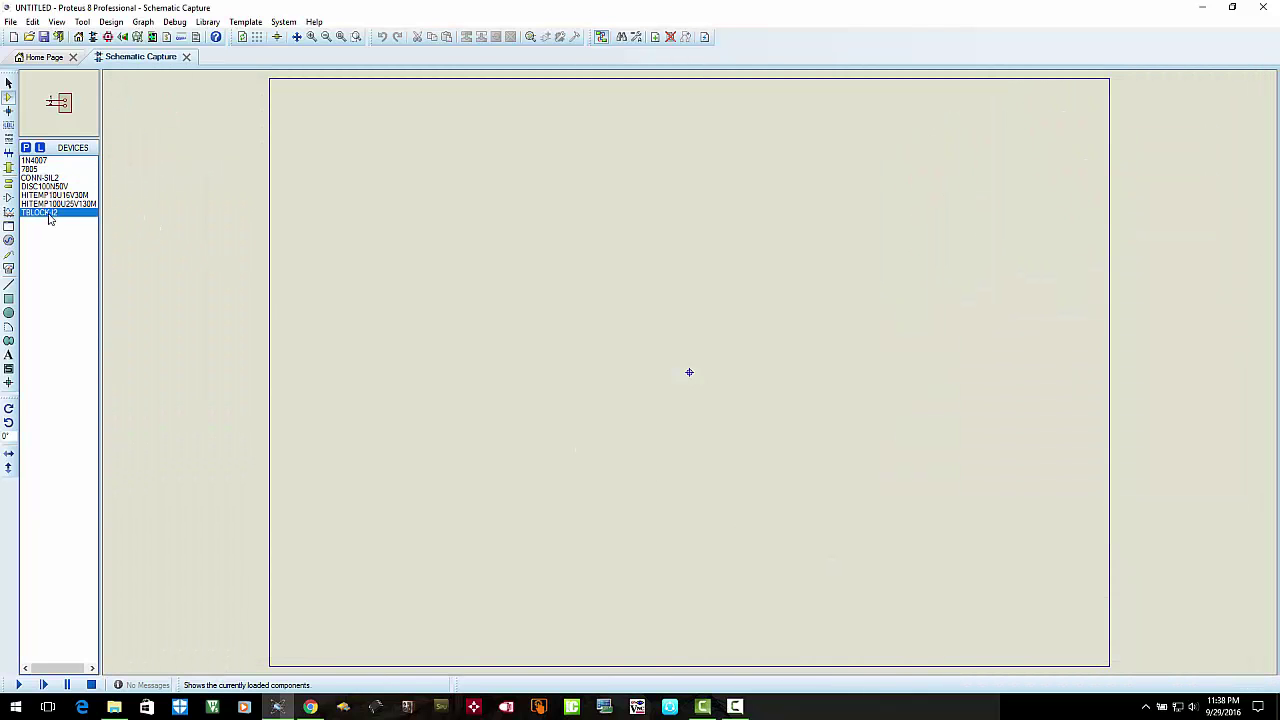
{"action": "left_click", "coordinate": [390, 345]}
{"action": "left_click", "coordinate": [408, 358]}
{"action": "scroll", "coordinate": [405, 362], "scroll_direction": "up", "scroll_amount": 3}
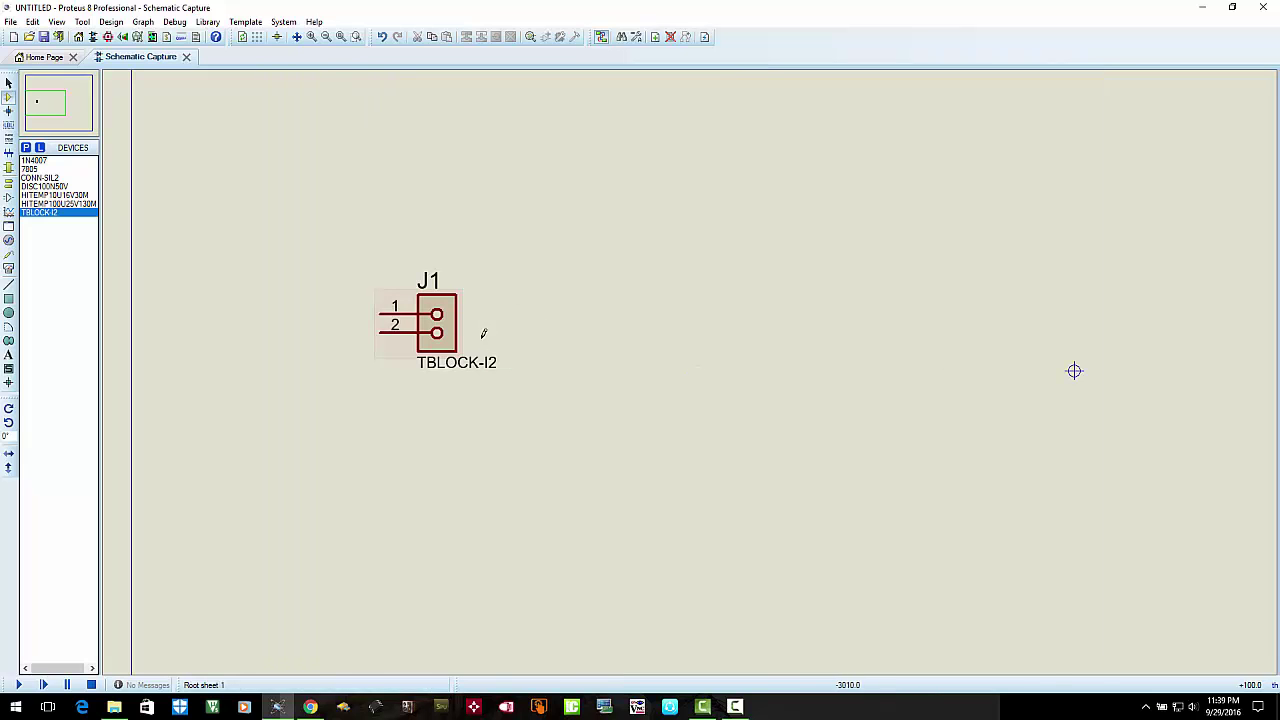
Mirror terminal block J1 so its pins face right, and wire pin 1 to the anode of a 1N4007 placed above right of it
{"action": "right_click", "coordinate": [447, 320]}
{"action": "left_click", "coordinate": [480, 419]}
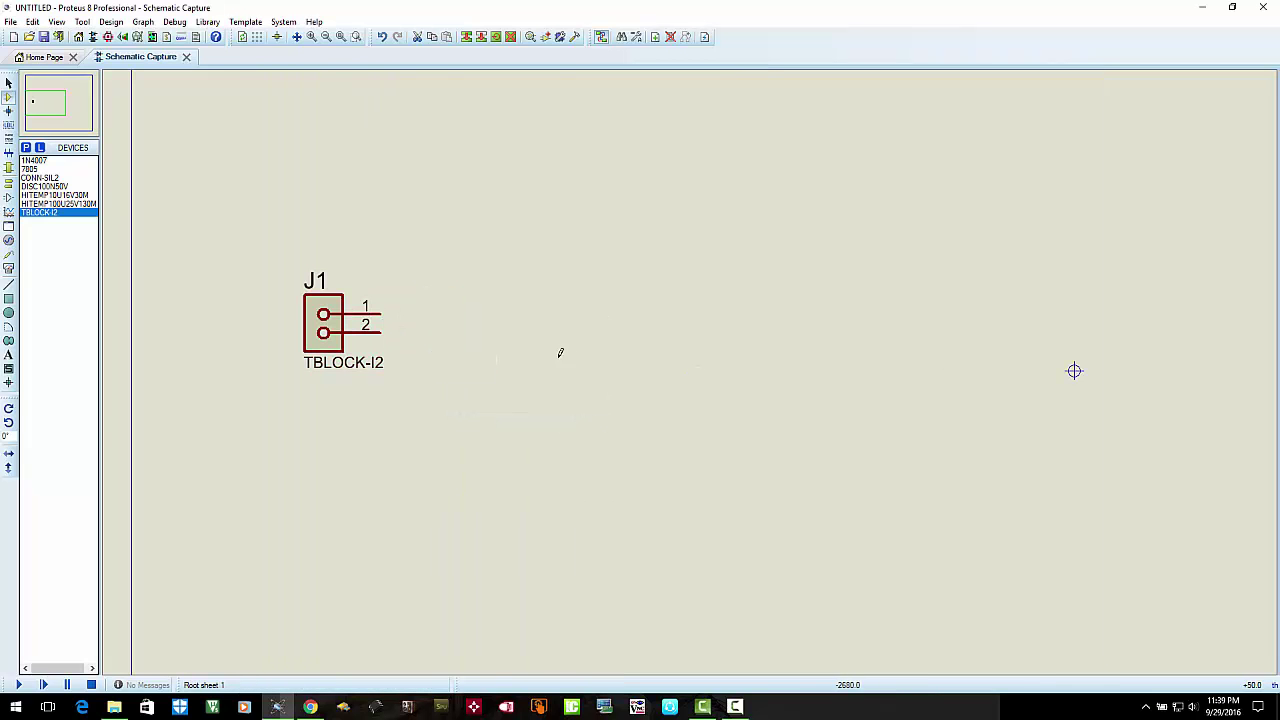
{"action": "left_click", "coordinate": [44, 161]}
{"action": "left_click", "coordinate": [503, 253]}
{"action": "left_click", "coordinate": [505, 258]}
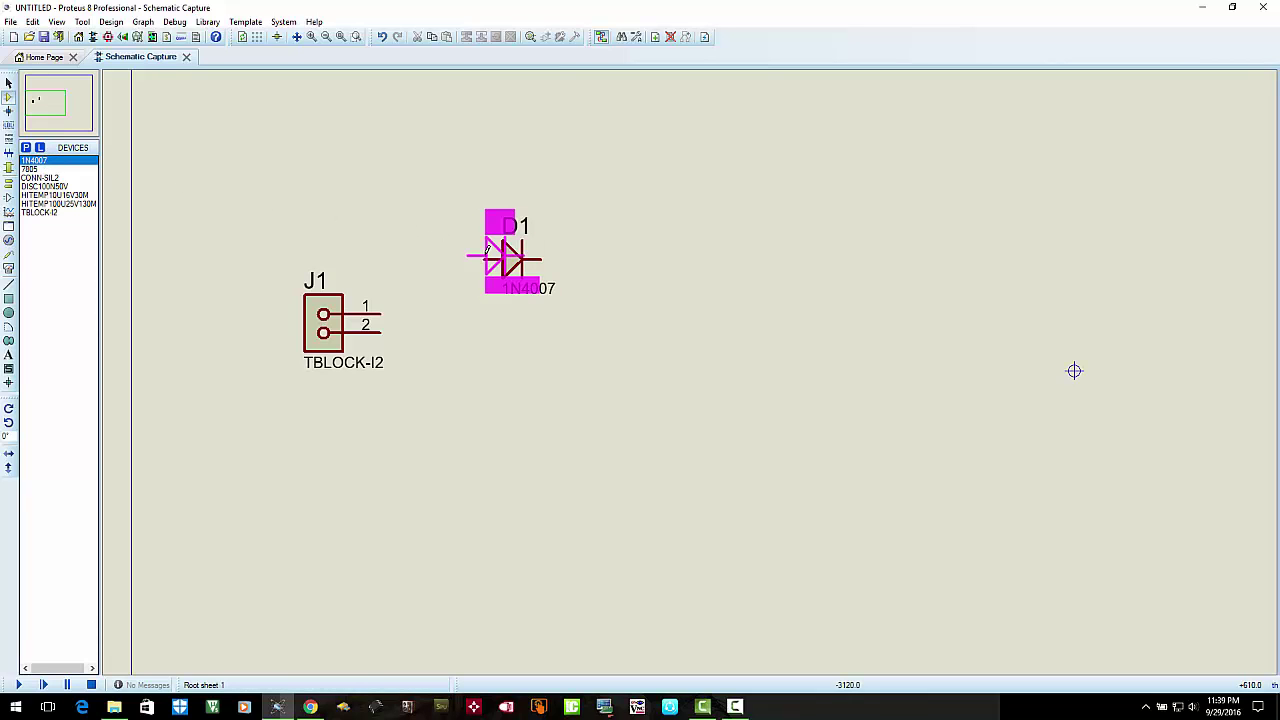
{"action": "left_click", "coordinate": [485, 258]}
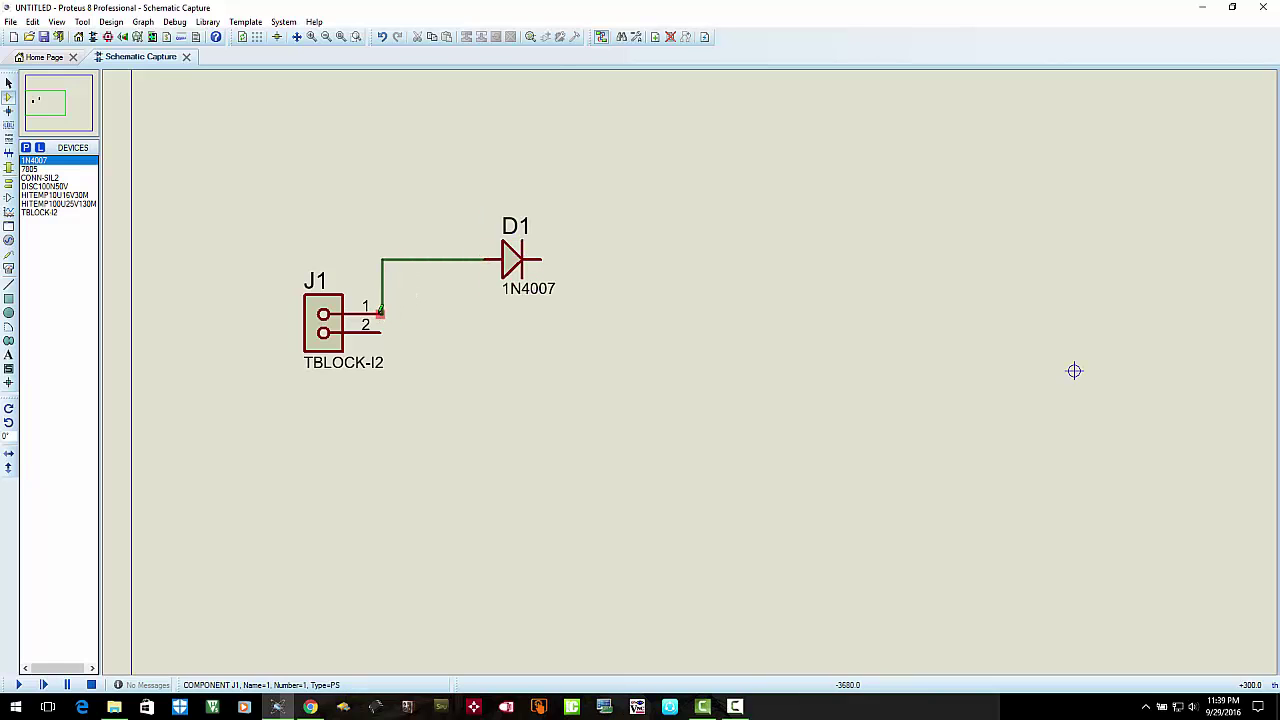
{"action": "left_click", "coordinate": [381, 314]}
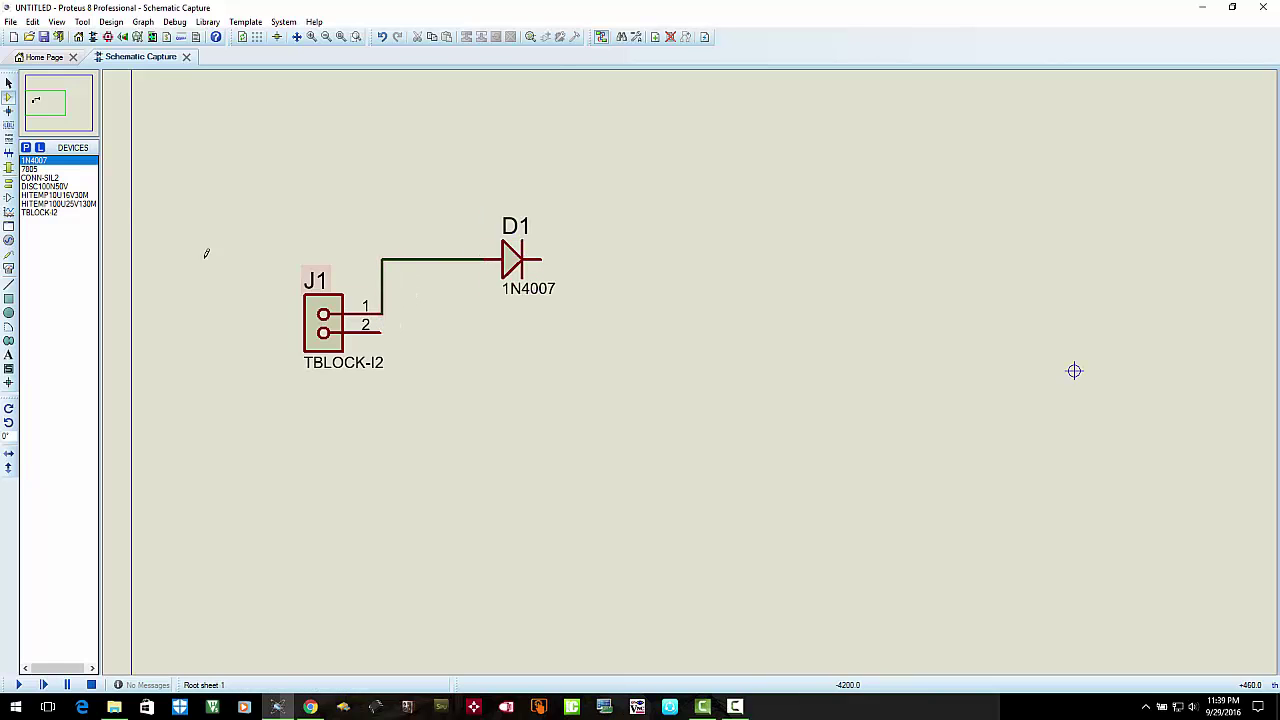
Place the HITEMP100U25V130M capacitor vertically below right of D1 and wire it between D1's cathode and J1 pin 2
{"action": "left_click", "coordinate": [62, 203]}
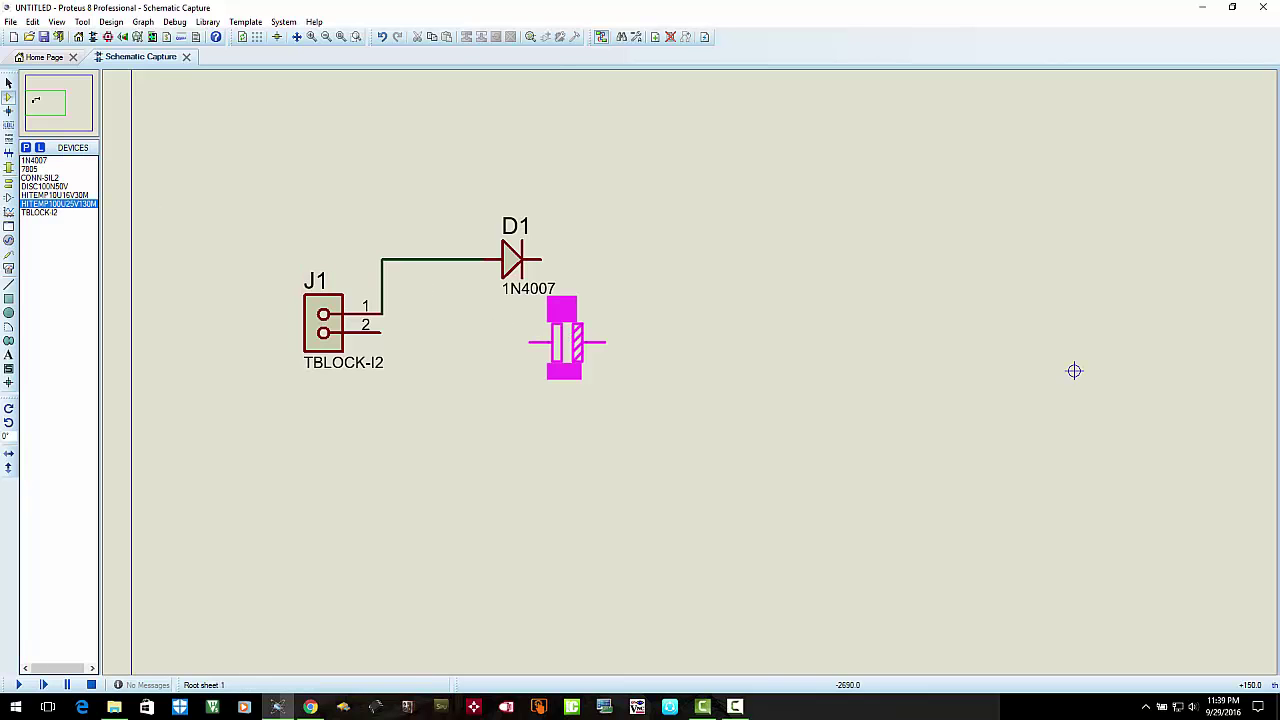
{"action": "key", "text": "KP_Subtract"}
{"action": "left_click", "coordinate": [582, 343]}
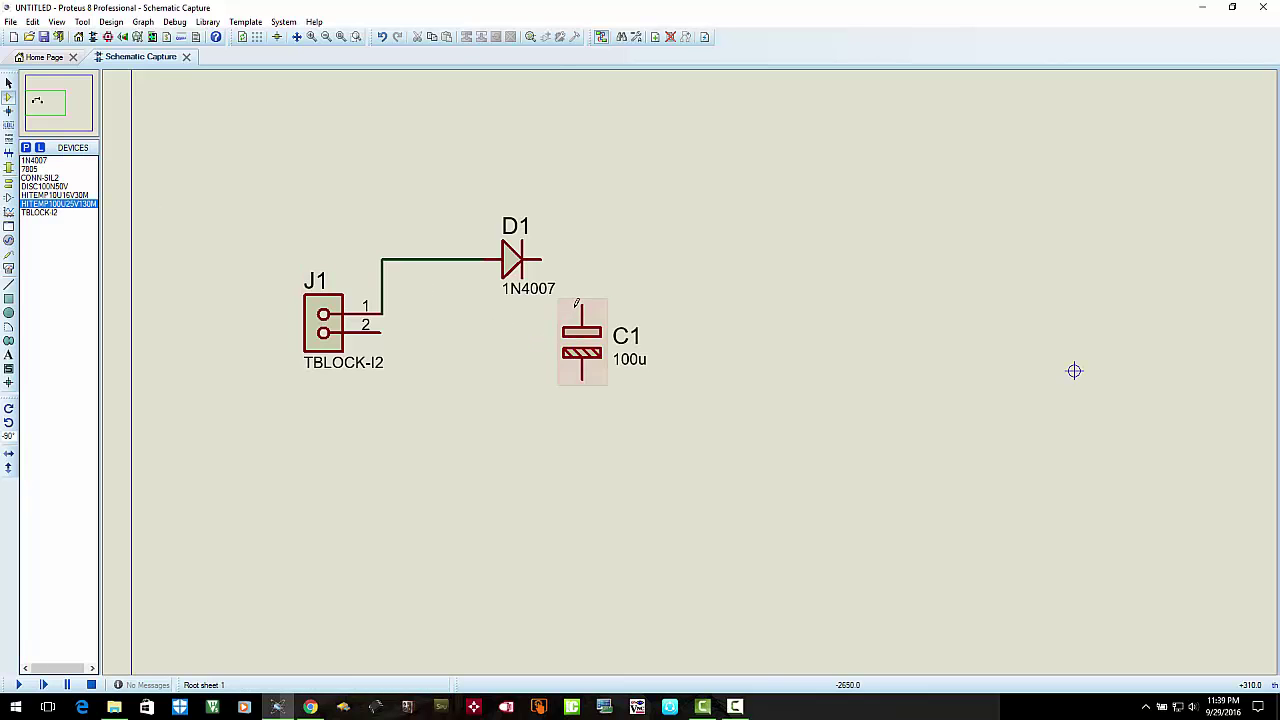
{"action": "left_click", "coordinate": [582, 304]}
{"action": "left_click", "coordinate": [542, 259]}
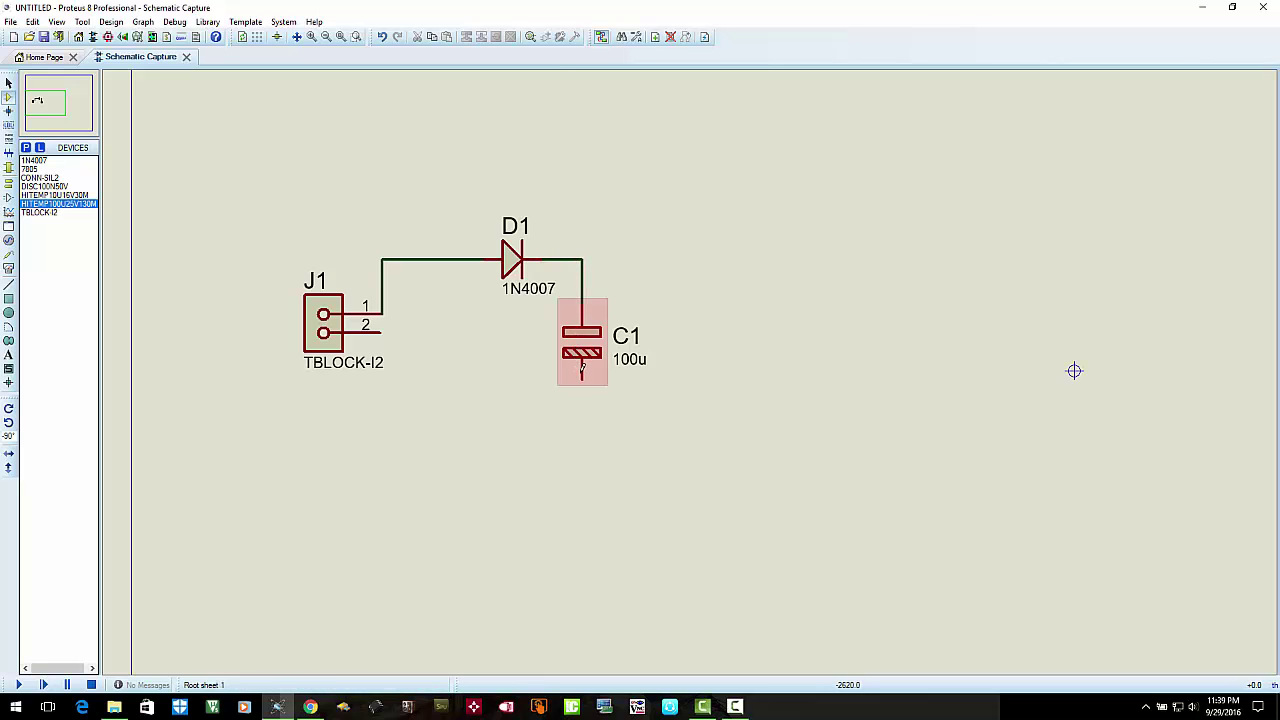
{"action": "left_click", "coordinate": [582, 380]}
{"action": "left_click", "coordinate": [381, 331]}
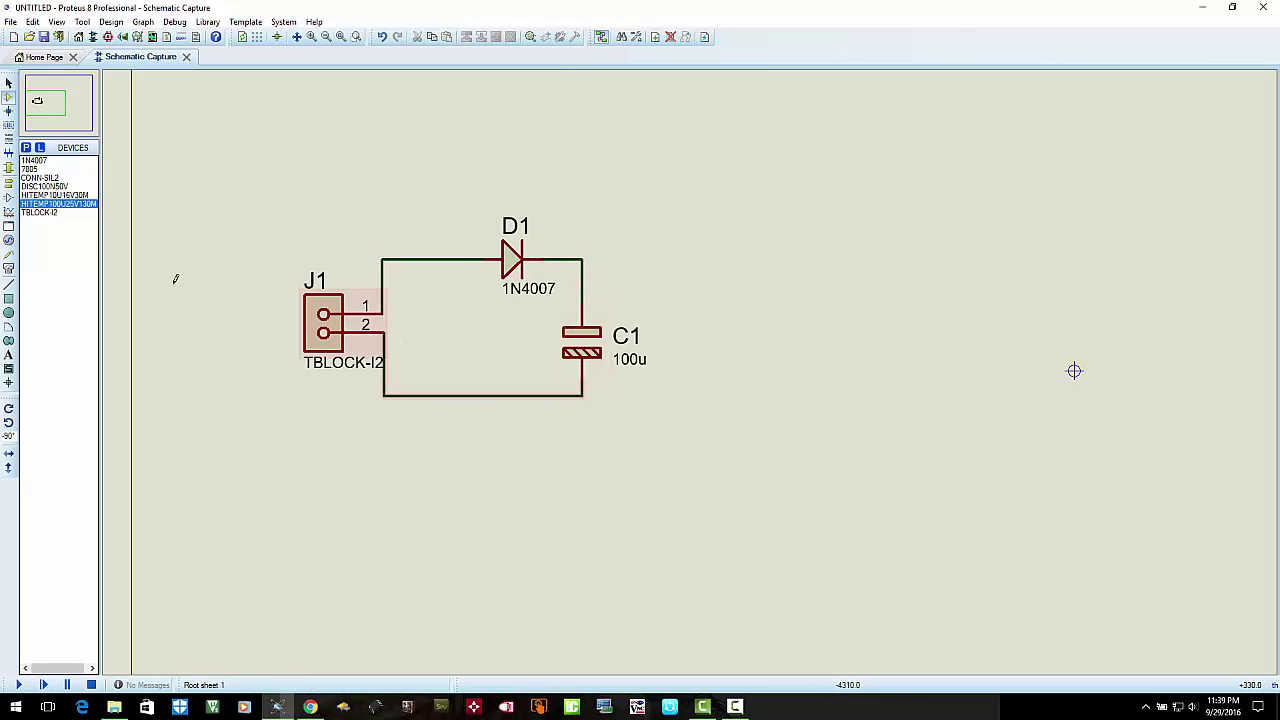
Place a DISC100N50V capacitor vertically to the right of C1, level with it
{"action": "left_click", "coordinate": [37, 179]}
{"action": "left_click", "coordinate": [50, 187]}
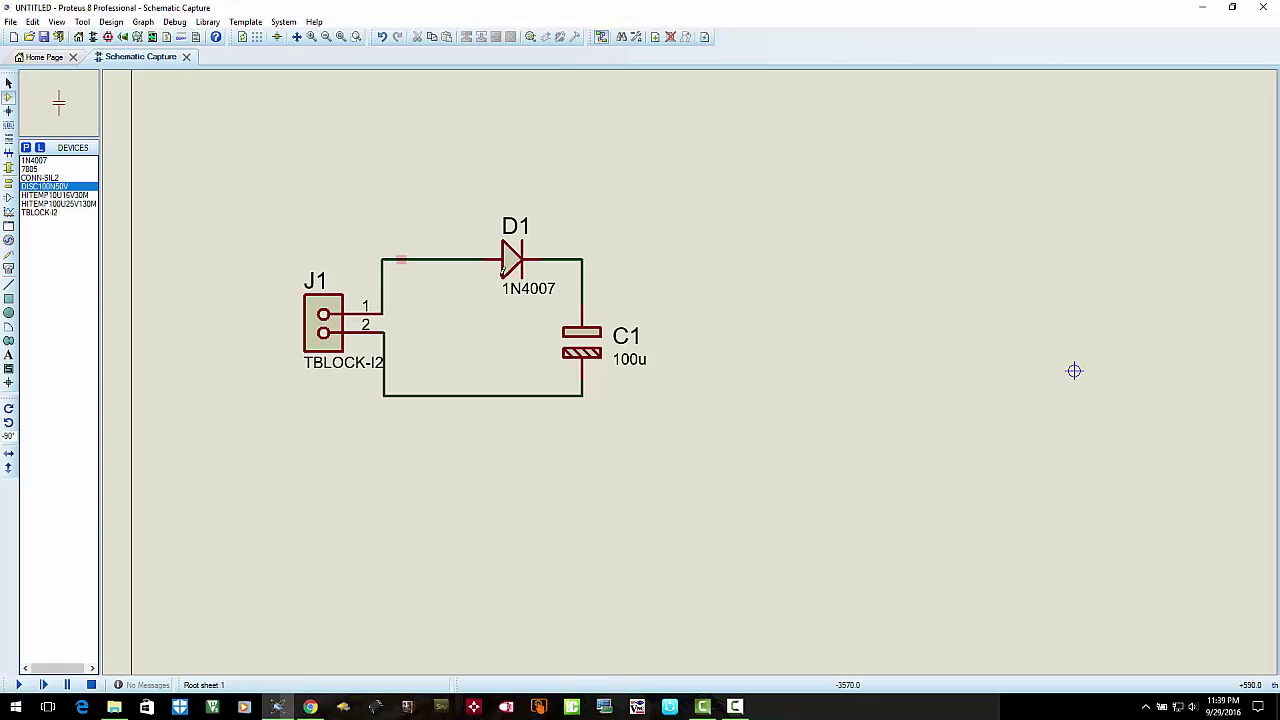
{"action": "left_click", "coordinate": [682, 345]}
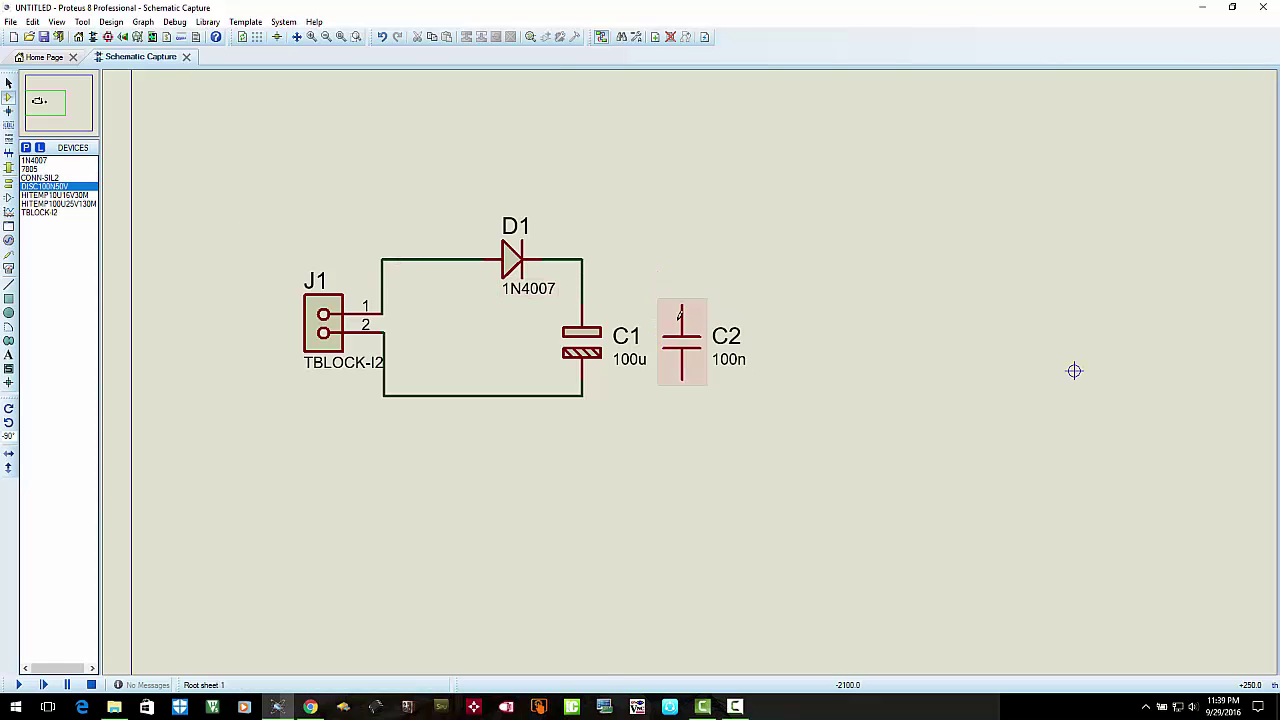
{"action": "left_click", "coordinate": [682, 305]}
{"action": "left_click", "coordinate": [582, 260]}
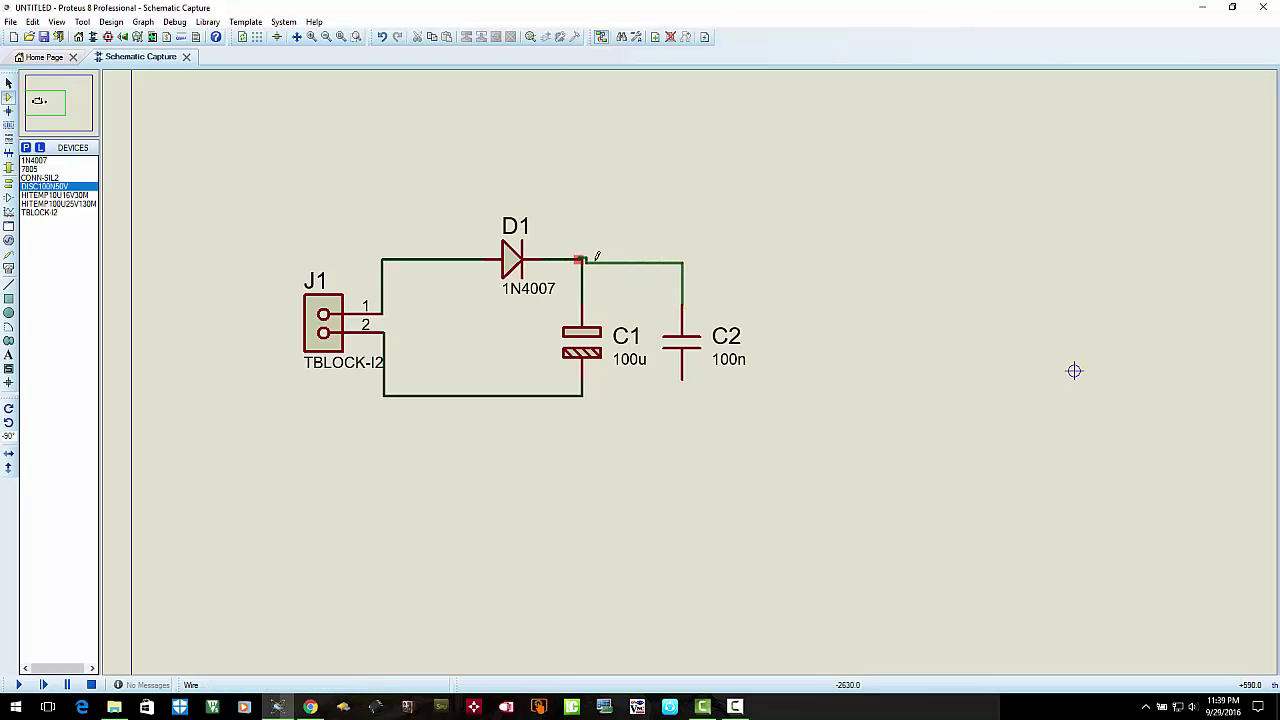
{"action": "right_click", "coordinate": [675, 254]}
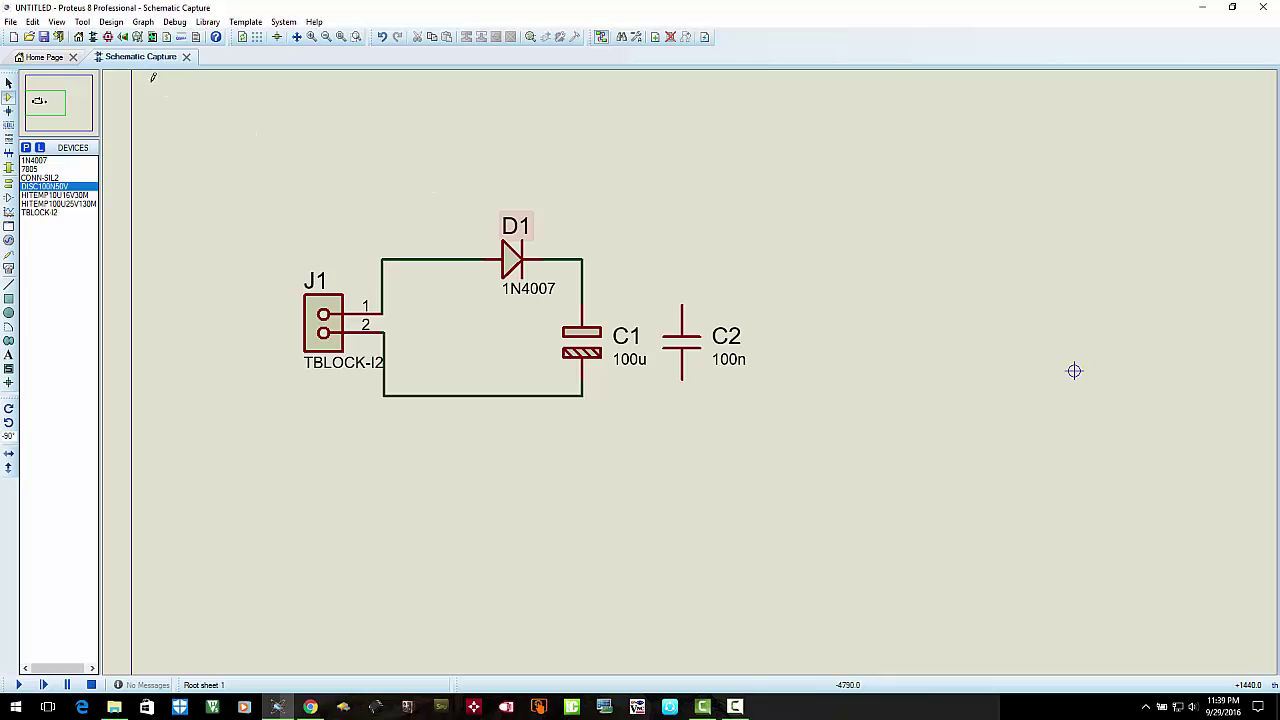
Set the grid snap to 0.1 in and wire C2 in parallel with C1, joining D1's cathode line and the lower rail
{"action": "left_click", "coordinate": [56, 21]}
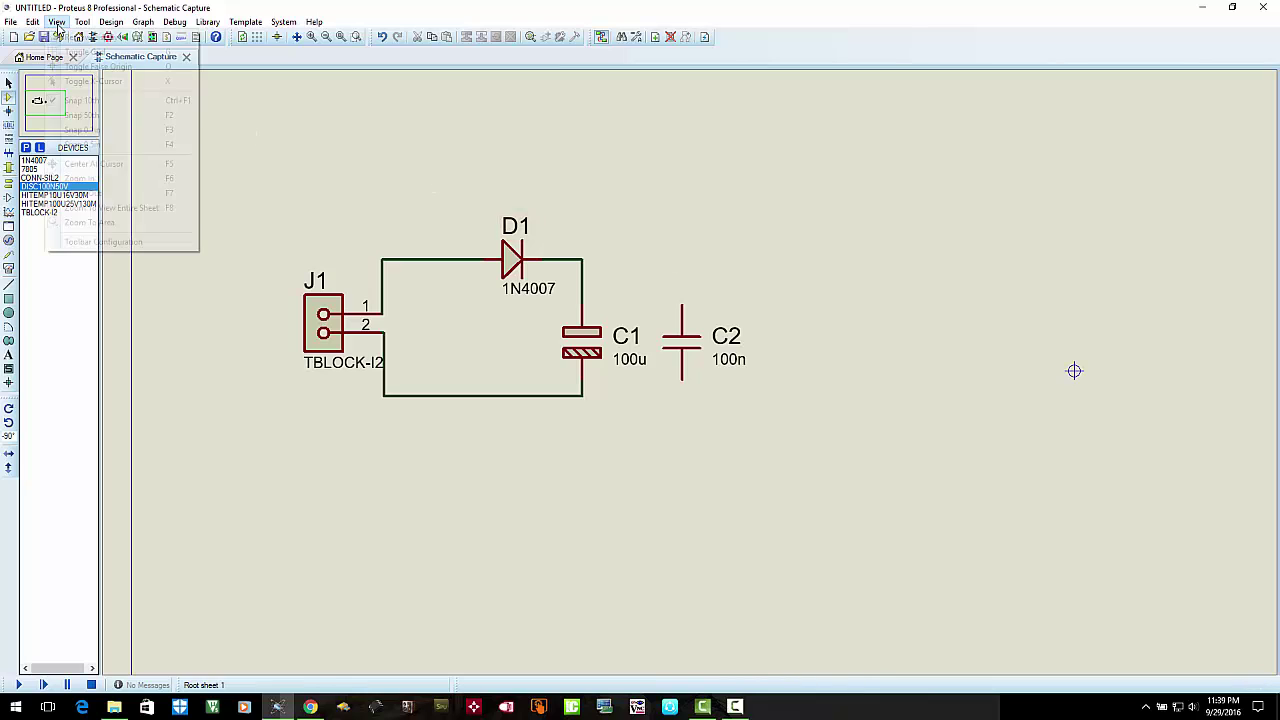
{"action": "left_click", "coordinate": [85, 130]}
{"action": "left_click", "coordinate": [582, 260]}
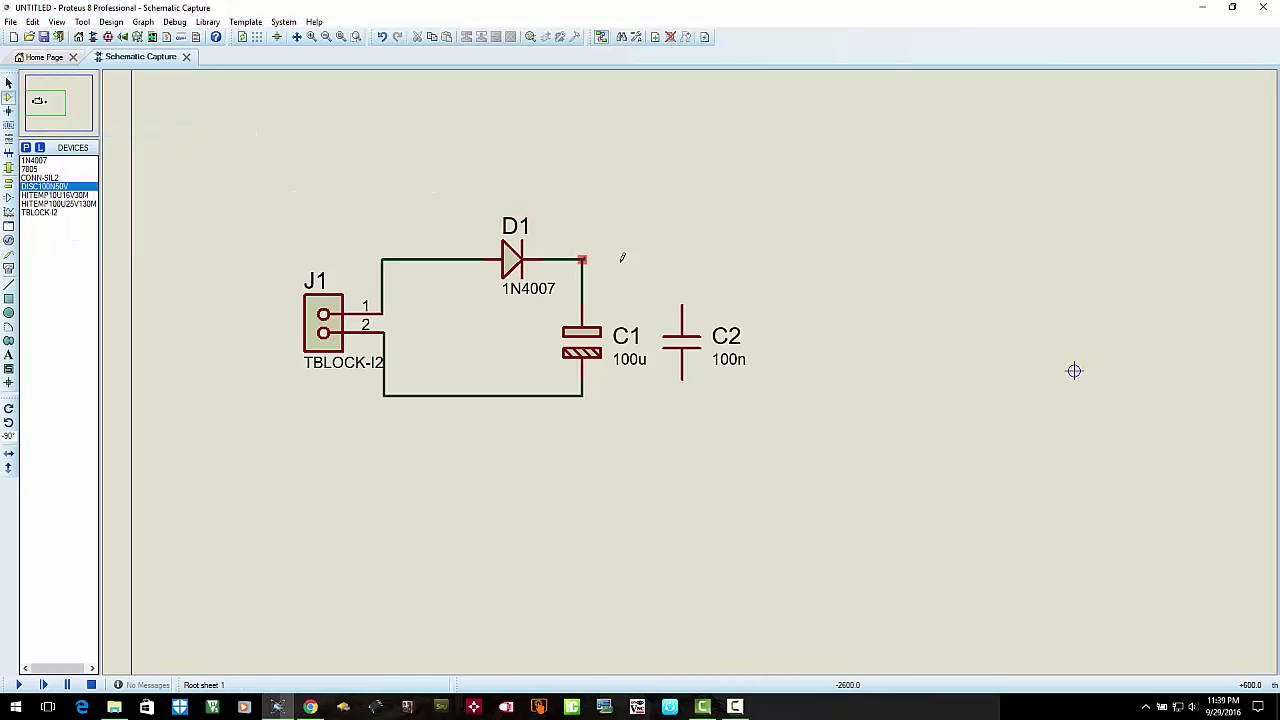
{"action": "left_click", "coordinate": [682, 304]}
{"action": "left_click", "coordinate": [682, 378]}
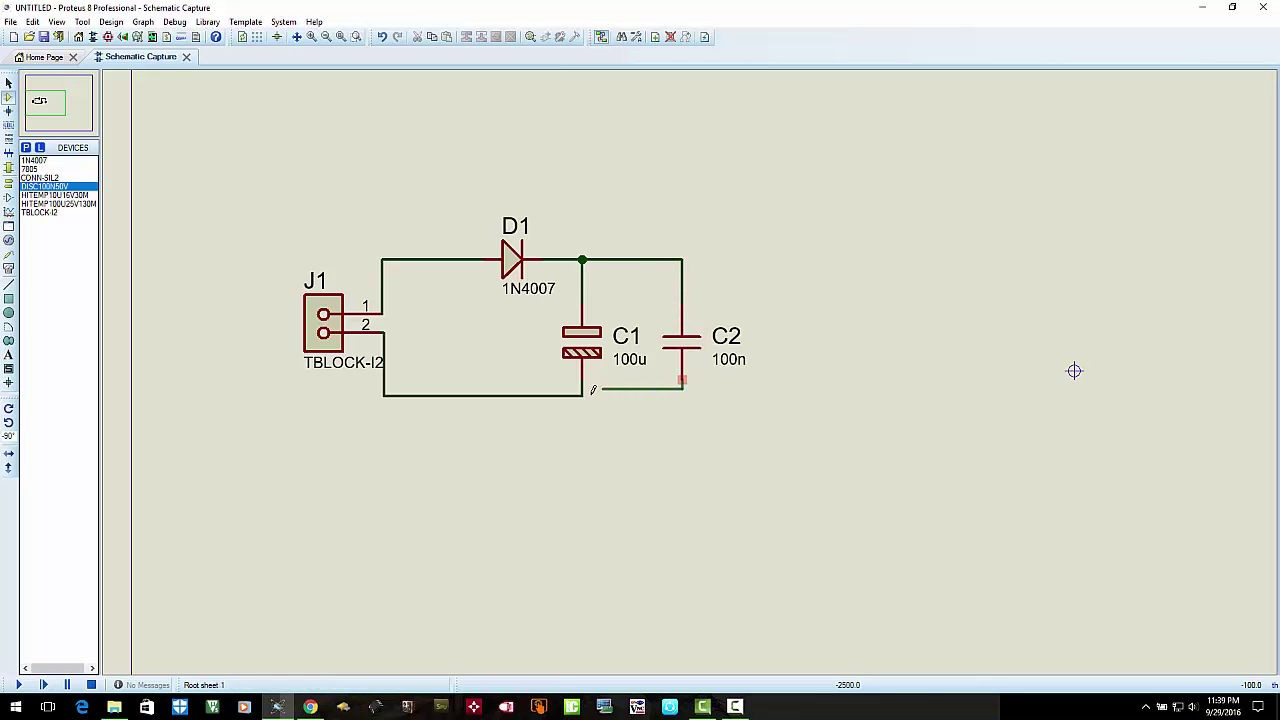
{"action": "left_click", "coordinate": [582, 395]}
Place the 7805 regulator to the right of C2, wiring VI to C2's upper node and GND to the lower rail
{"action": "scroll", "coordinate": [755, 355], "scroll_direction": "down", "scroll_amount": 1}
{"action": "scroll", "coordinate": [759, 354], "scroll_direction": "up", "scroll_amount": 1}
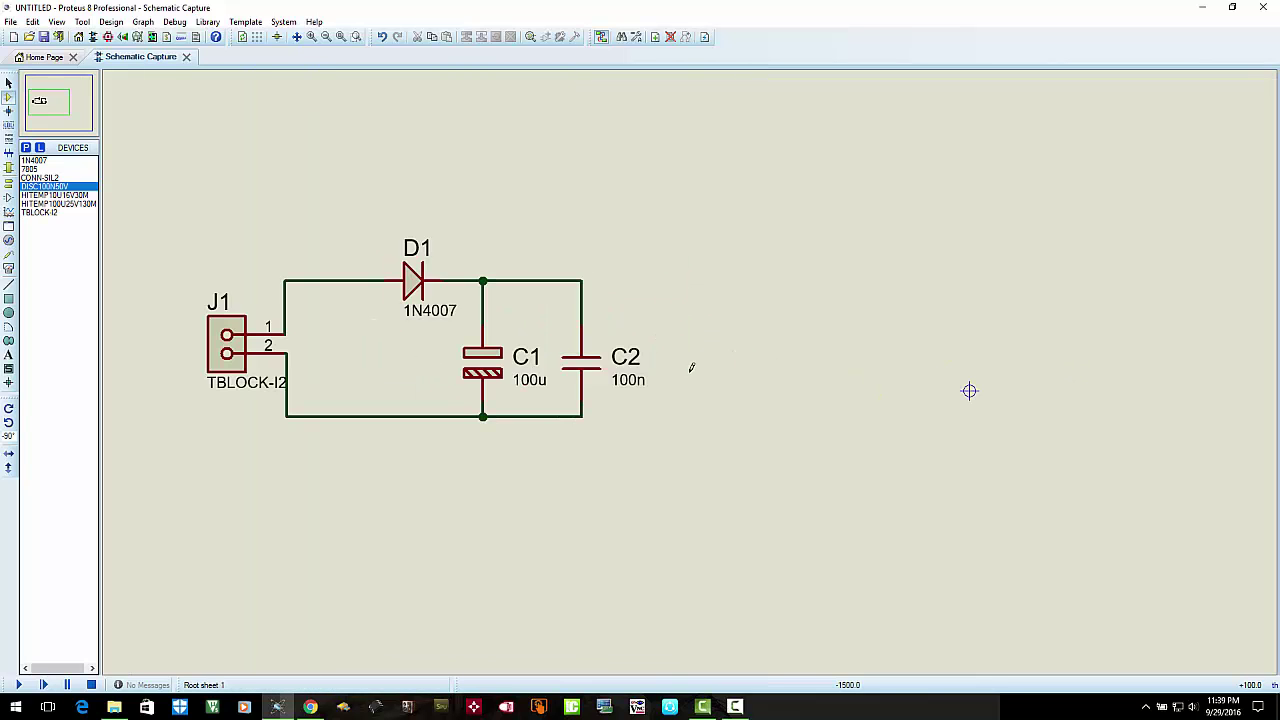
{"action": "scroll", "coordinate": [753, 357], "scroll_direction": "up", "scroll_amount": 1}
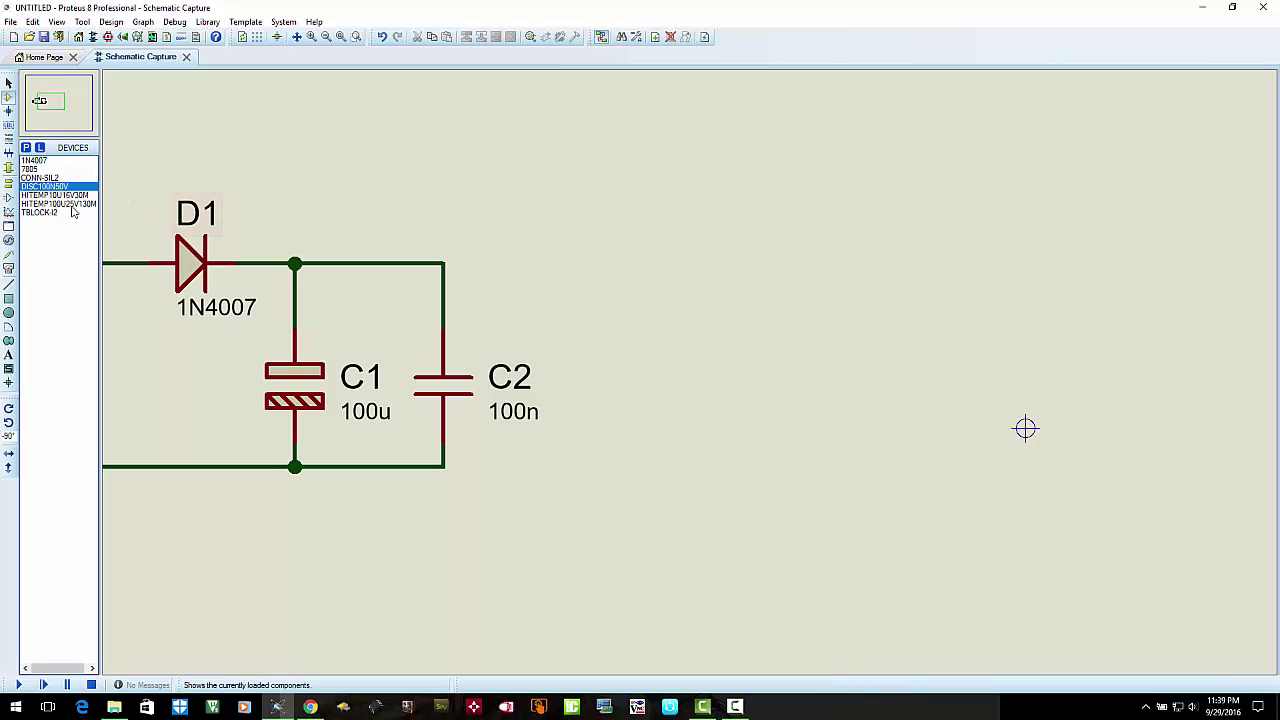
{"action": "left_click", "coordinate": [30, 169]}
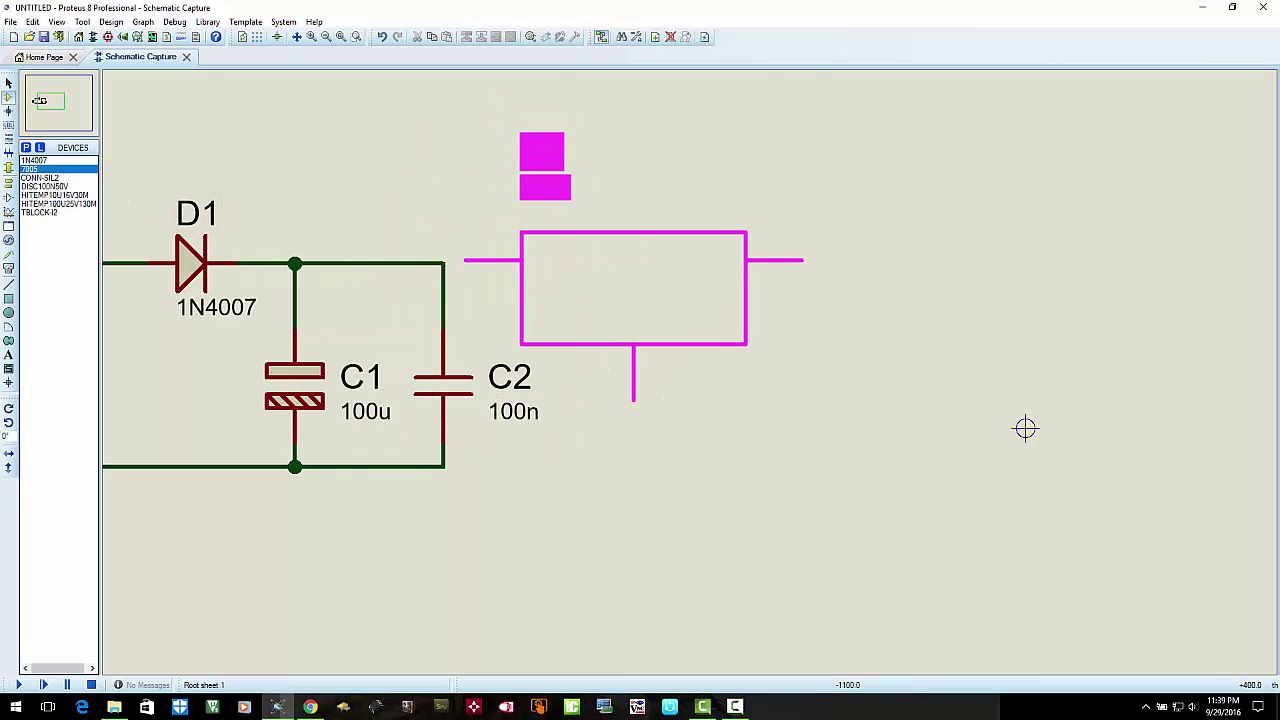
{"action": "left_click", "coordinate": [661, 288]}
{"action": "left_click", "coordinate": [490, 261]}
{"action": "left_click", "coordinate": [443, 263]}
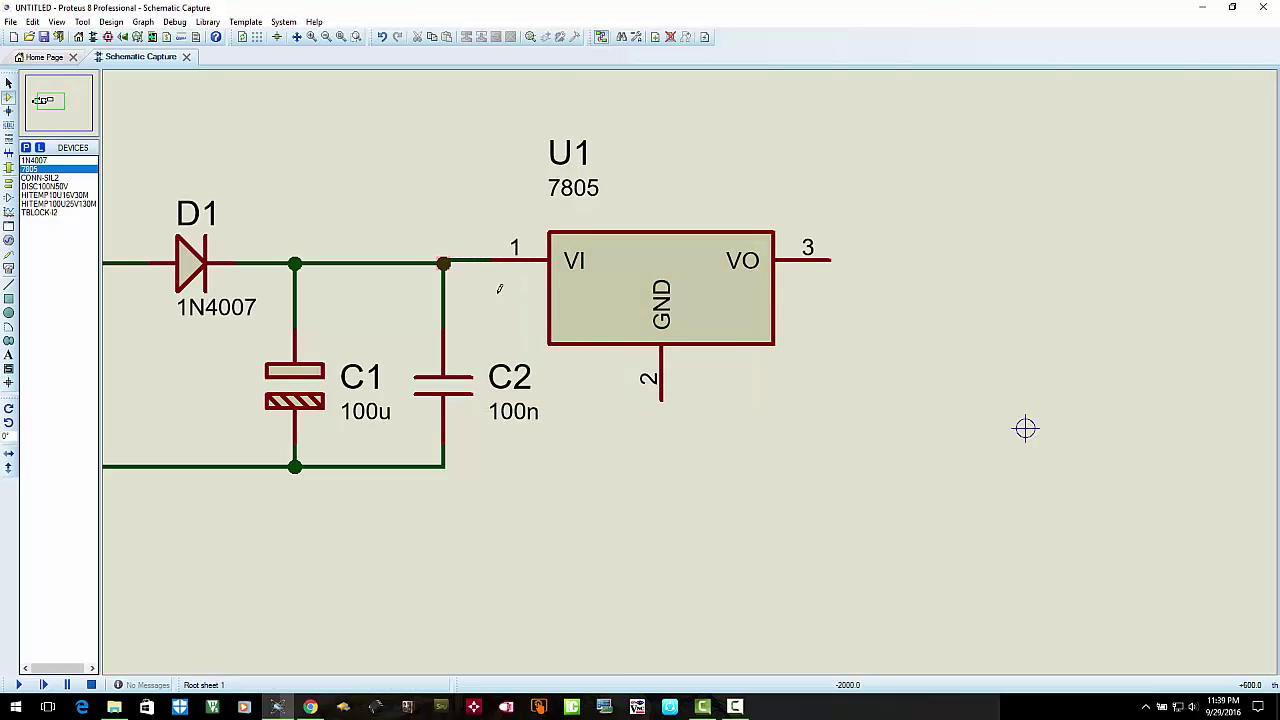
{"action": "left_click", "coordinate": [661, 399]}
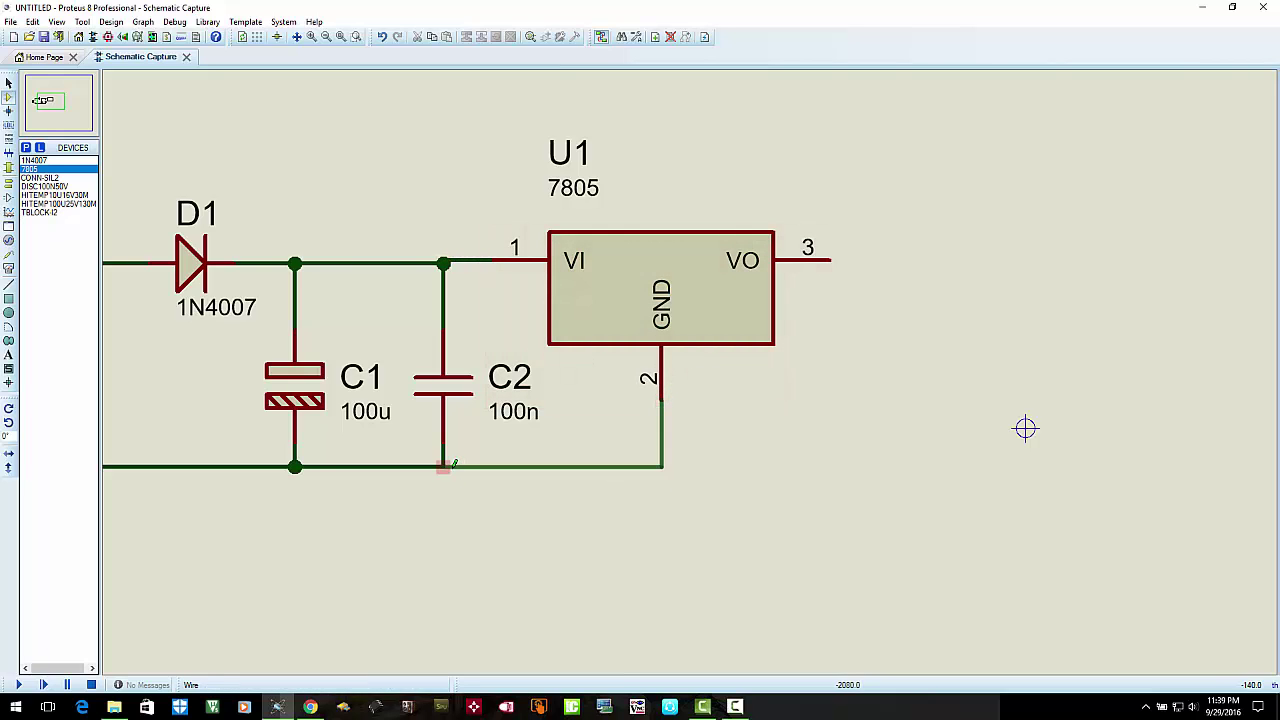
{"action": "left_click", "coordinate": [443, 466]}
Place the HITEMP10U16V30M capacitor vertically to the right of the 7805 and wire it between the VO pin and the ground rail
{"action": "left_click", "coordinate": [50, 195]}
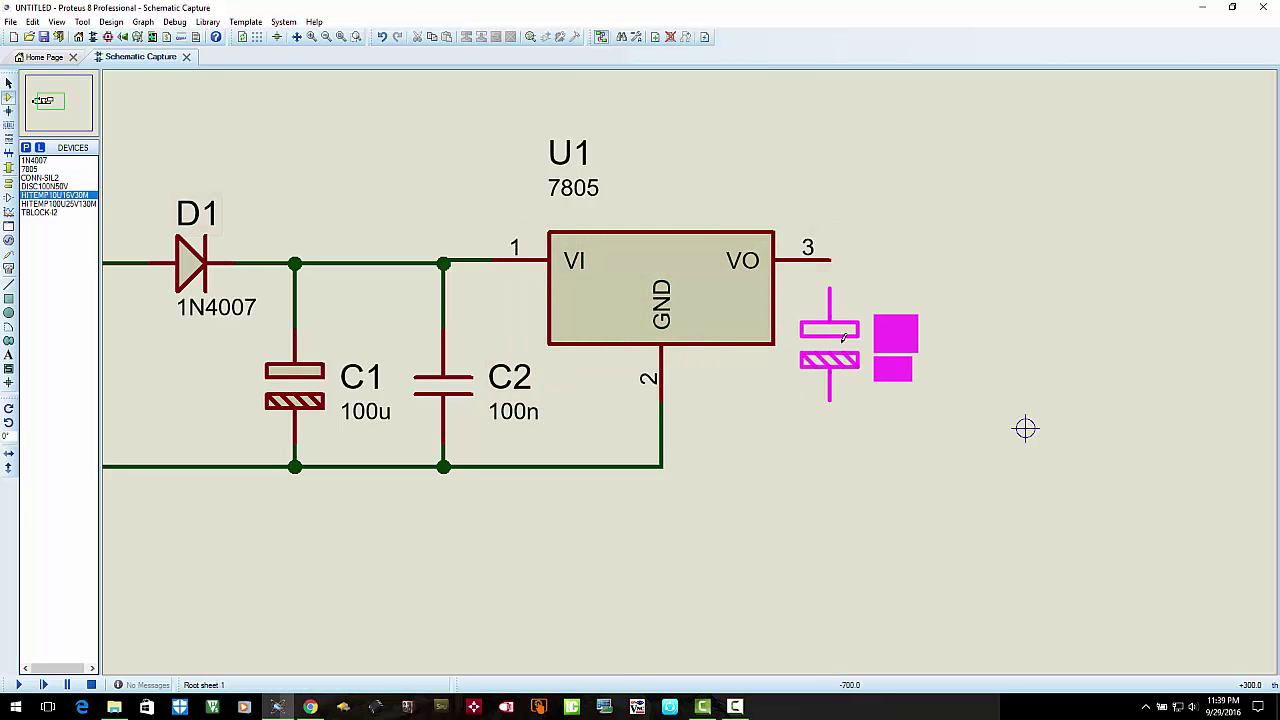
{"action": "key", "text": "KP_Subtract"}
{"action": "left_click", "coordinate": [885, 385]}
{"action": "left_click", "coordinate": [885, 317]}
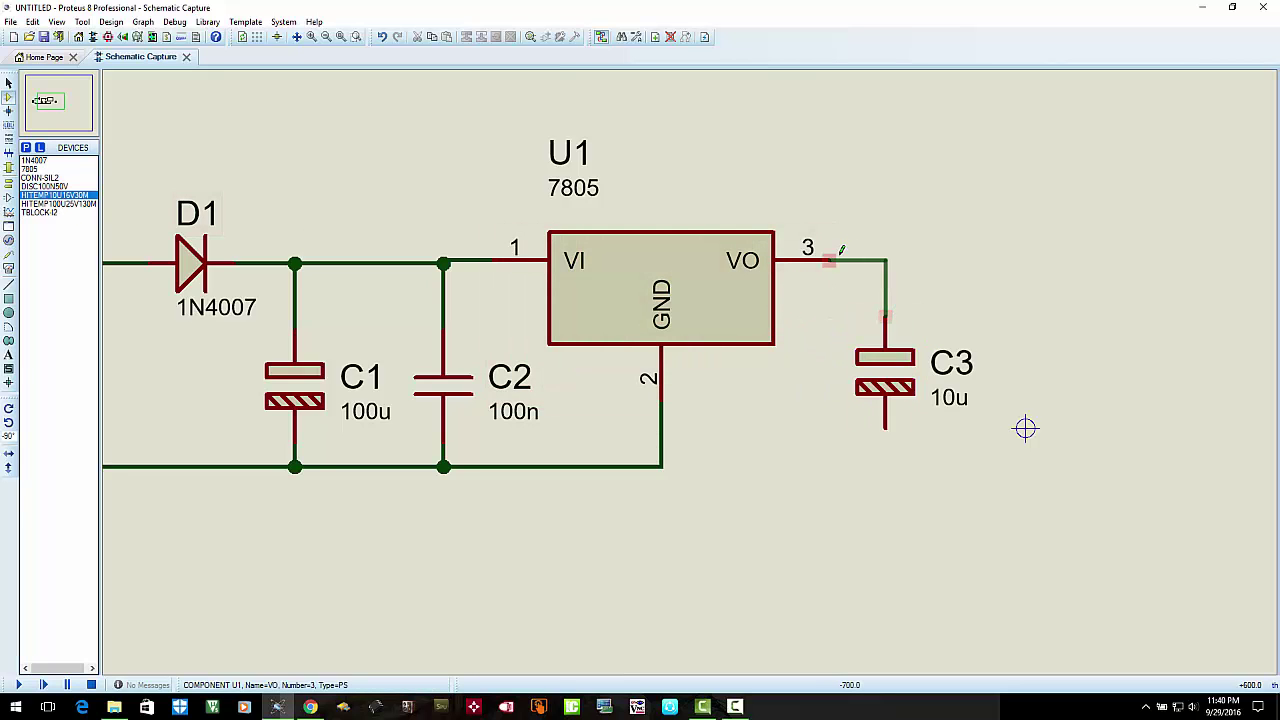
{"action": "left_click", "coordinate": [830, 260]}
{"action": "left_click", "coordinate": [885, 428]}
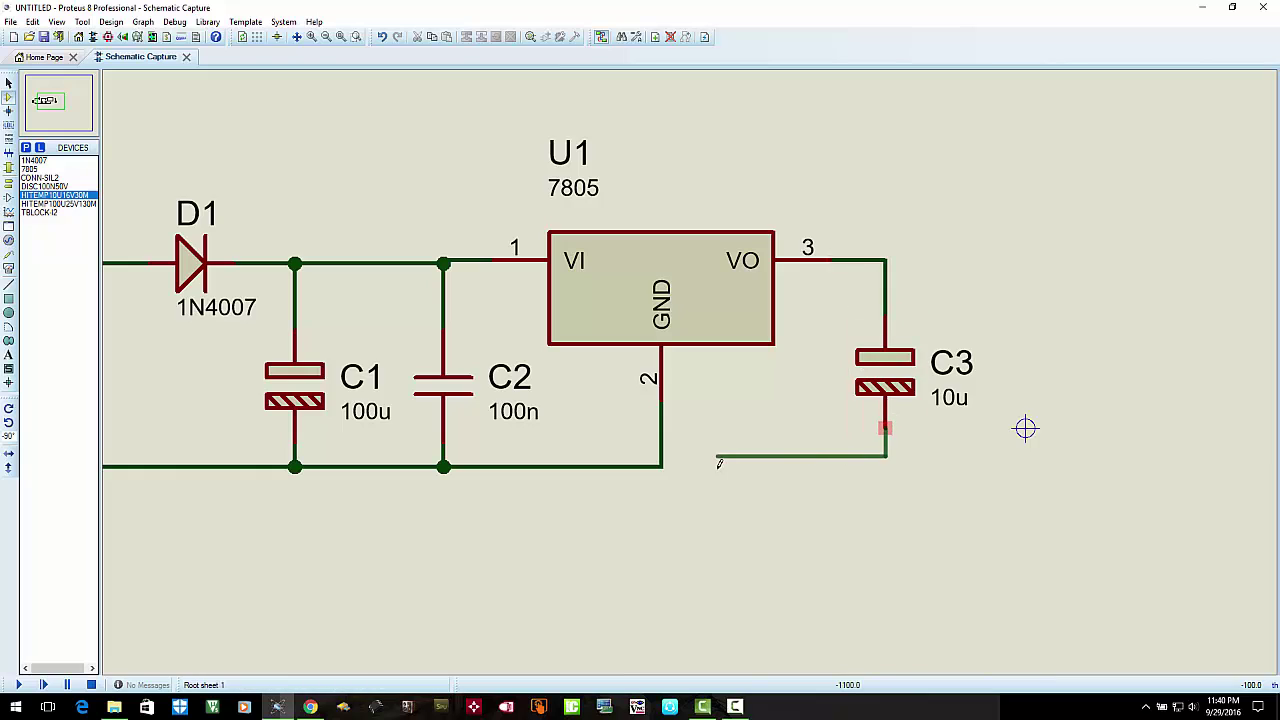
{"action": "left_click", "coordinate": [661, 466]}
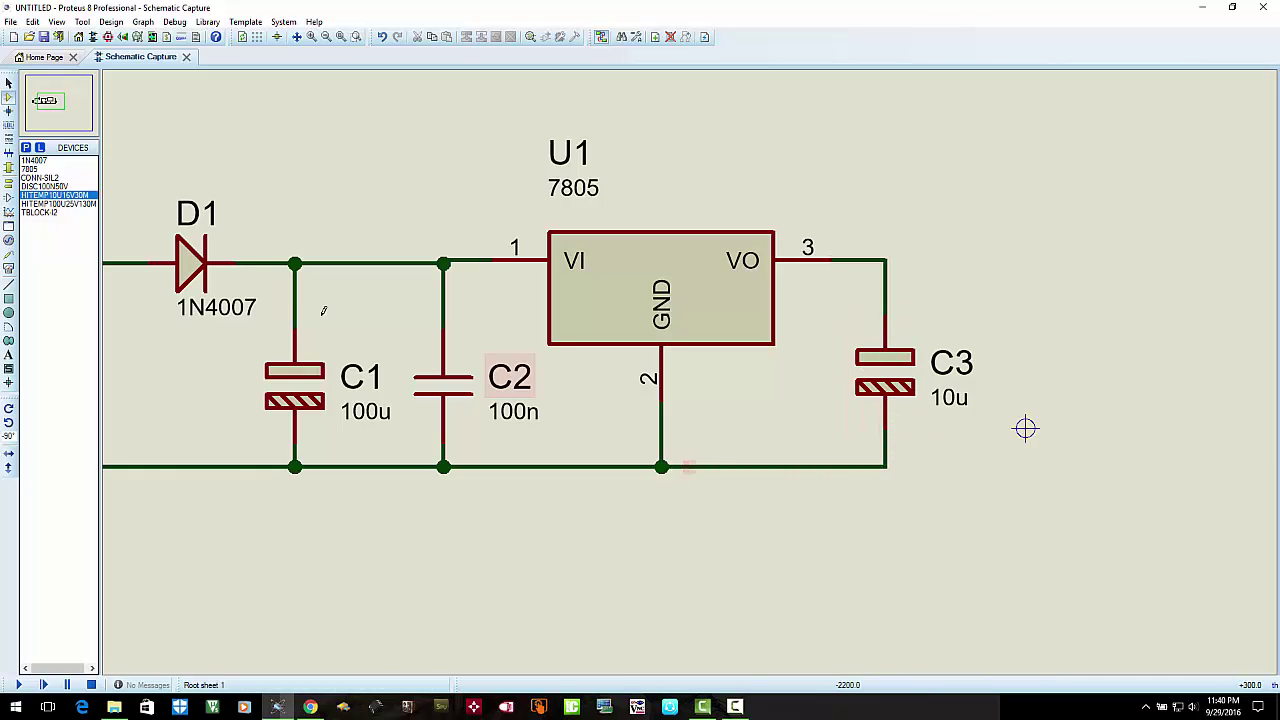
Place a second DISC100N50V capacitor to the right of C3, align it with C3, and wire it in parallel with C3
{"action": "left_click", "coordinate": [52, 186]}
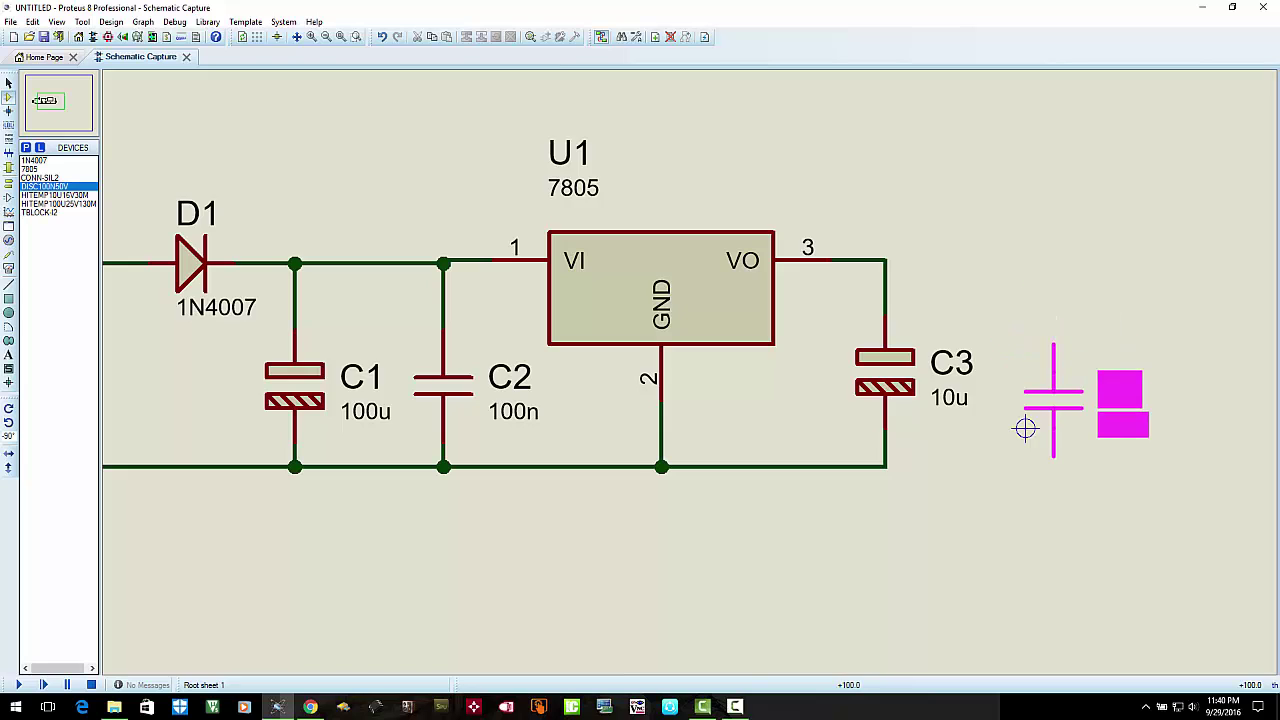
{"action": "left_click", "coordinate": [1050, 392]}
{"action": "left_click_drag", "start_coordinate": [1050, 392], "coordinate": [1052, 364]}
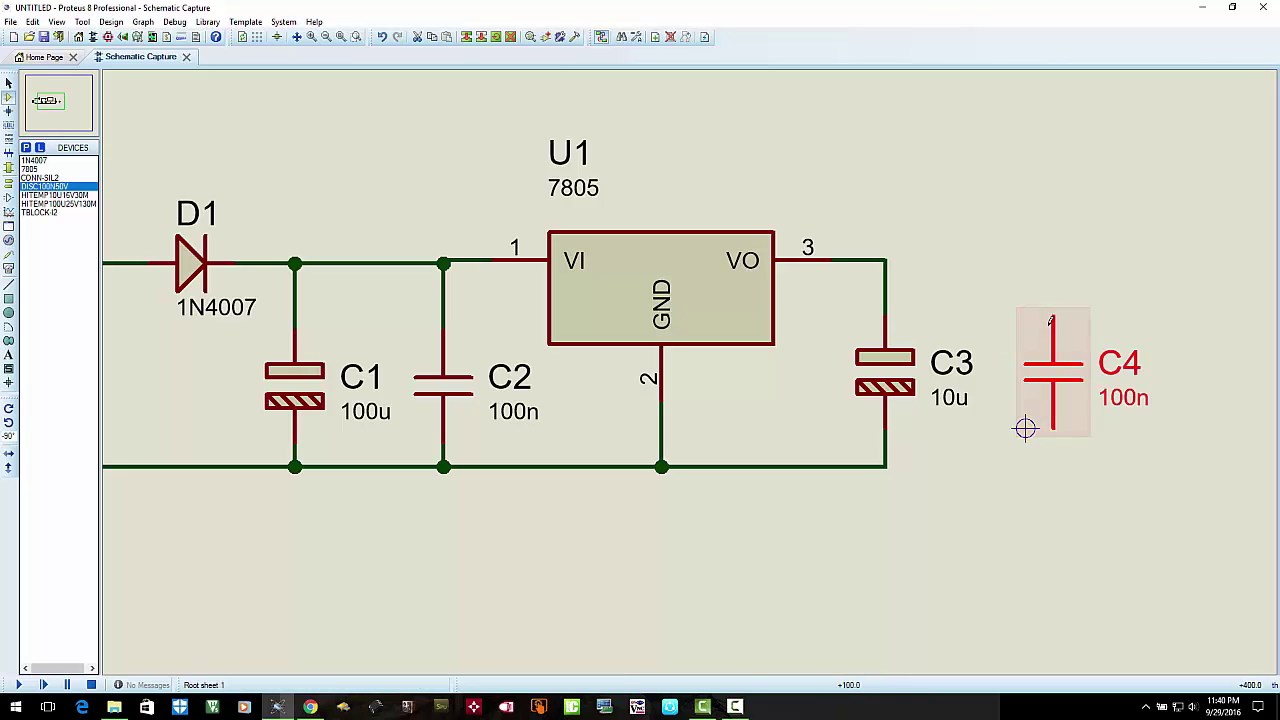
{"action": "left_click", "coordinate": [1053, 316]}
{"action": "left_click", "coordinate": [885, 260]}
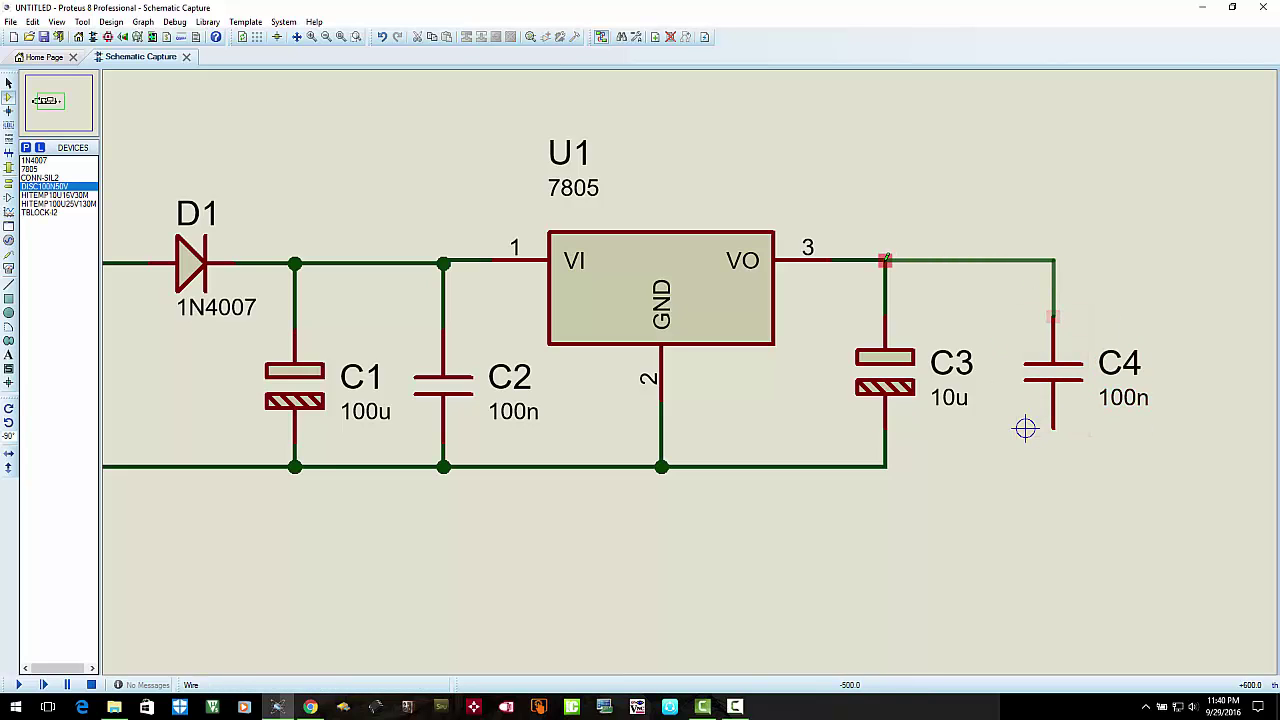
{"action": "left_click", "coordinate": [1053, 427]}
{"action": "left_click", "coordinate": [885, 466]}
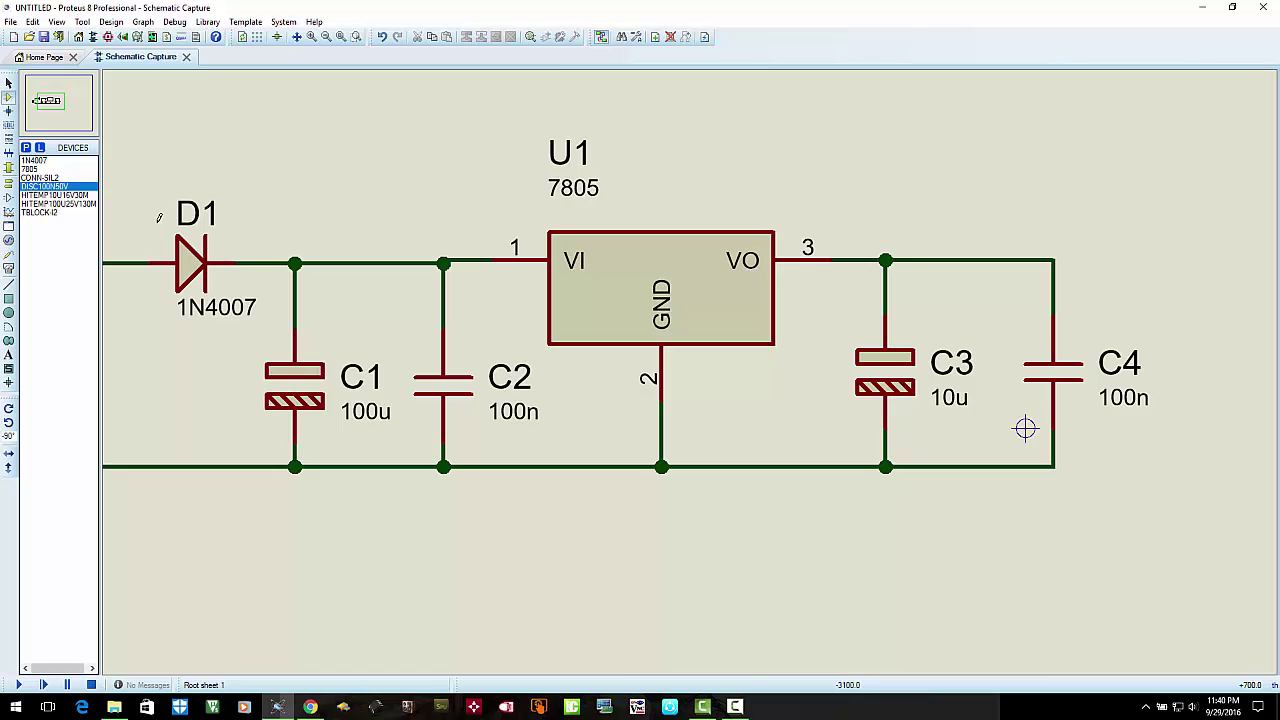
Place two CONN-SIL2 connectors side by side to the right of C4, rotated so their pins face left
{"action": "left_click", "coordinate": [66, 178]}
{"action": "scroll", "coordinate": [690, 372], "scroll_direction": "down", "scroll_amount": 1}
{"action": "scroll", "coordinate": [1005, 372], "scroll_direction": "up", "scroll_amount": 2}
{"action": "left_click", "coordinate": [692, 367]}
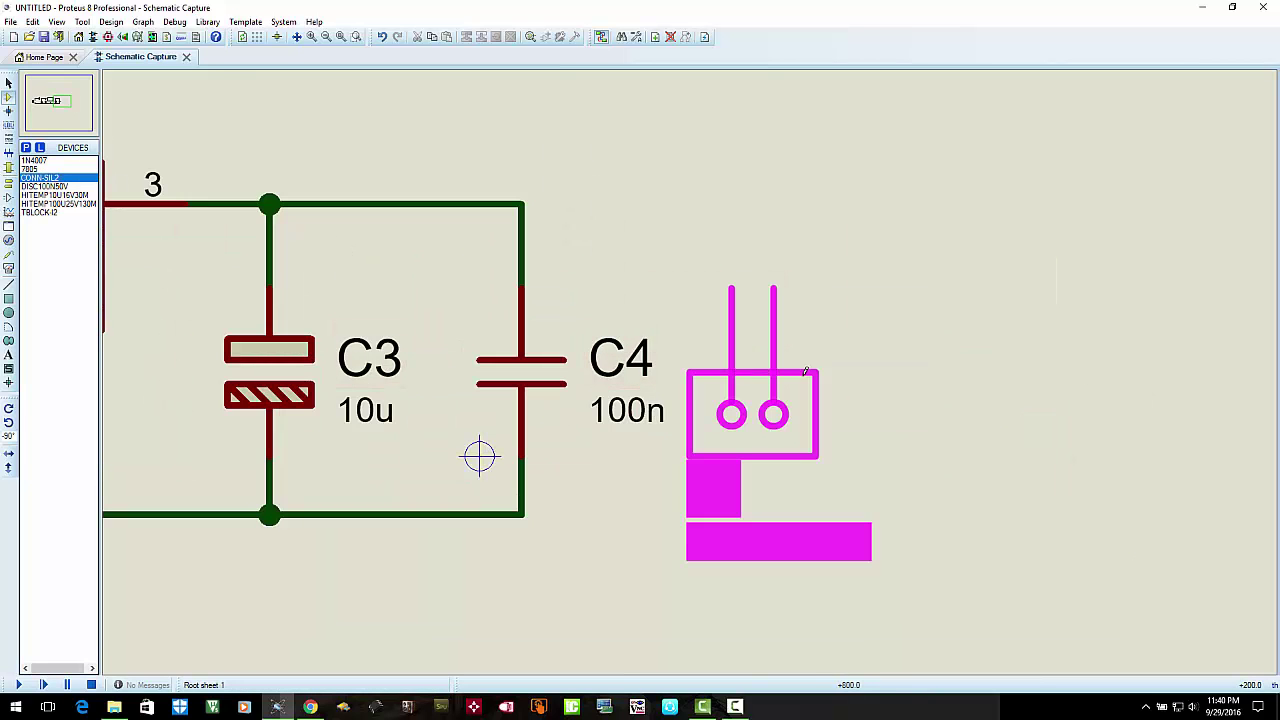
{"action": "key", "text": "KP_Subtract"}
{"action": "key", "text": "KP_Subtract"}
{"action": "key", "text": "KP_Subtract"}
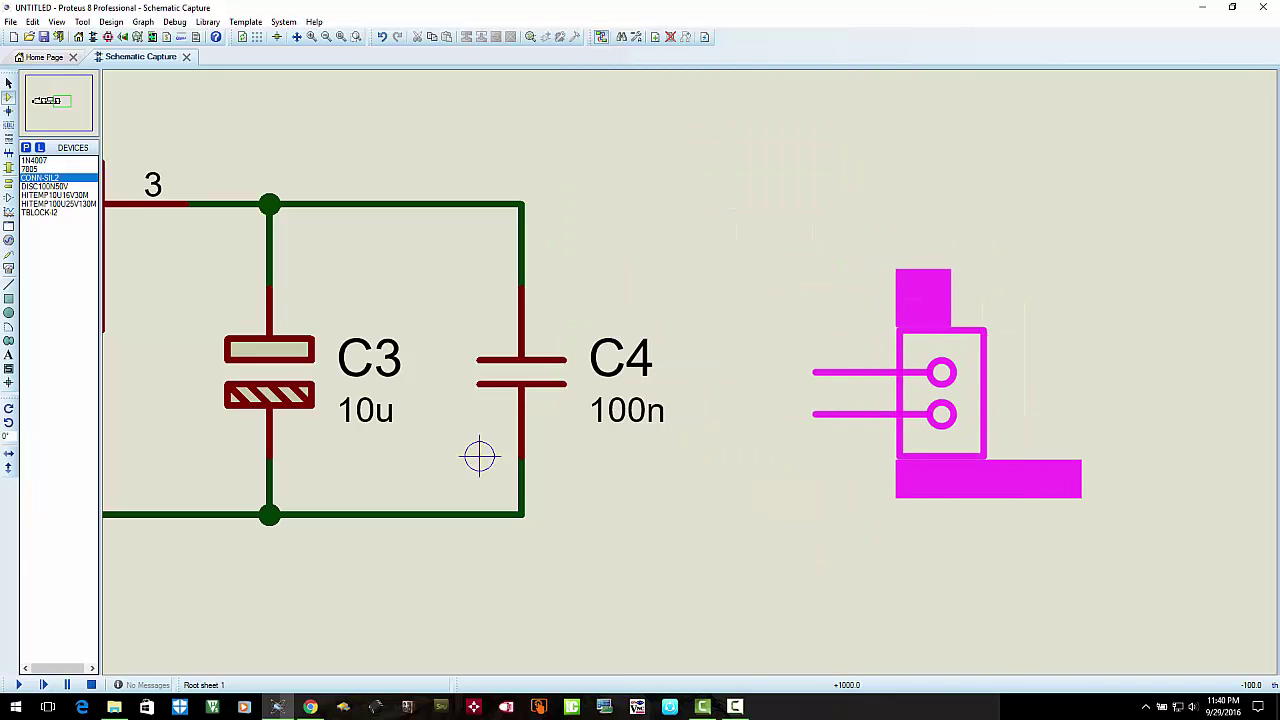
{"action": "left_click", "coordinate": [940, 390]}
{"action": "scroll", "coordinate": [1059, 365], "scroll_direction": "down", "scroll_amount": 1}
{"action": "left_click", "coordinate": [1059, 365]}
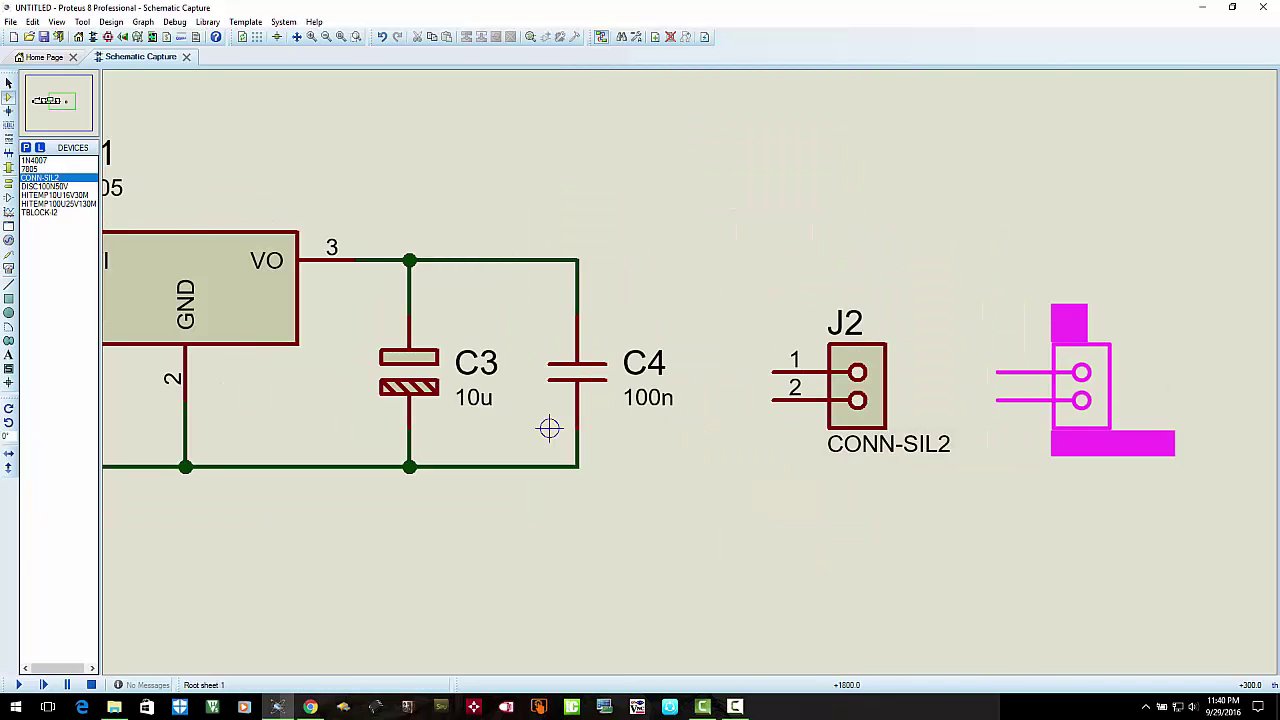
{"action": "left_click", "coordinate": [1080, 380]}
Wire J3 pin 1 to the regulator output rail at C4 and pin 2 to the ground rail below C4
{"action": "left_click", "coordinate": [580, 260]}
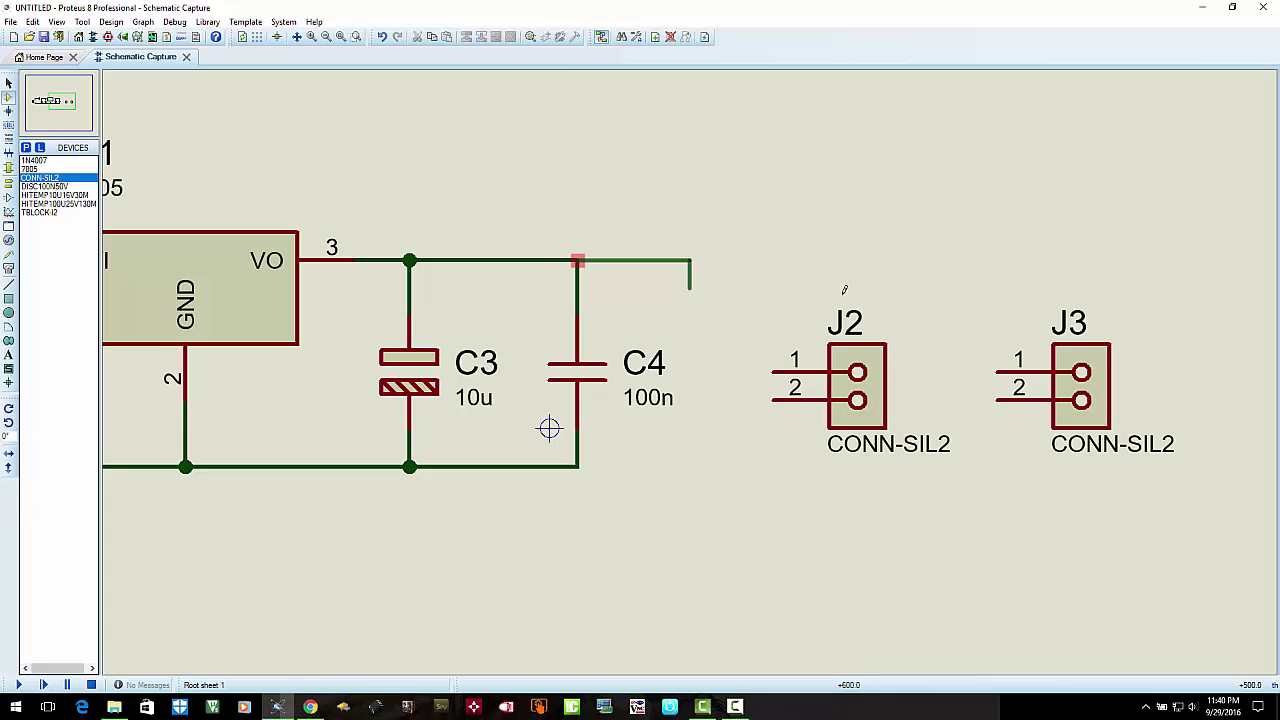
{"action": "left_click", "coordinate": [998, 372]}
{"action": "left_click", "coordinate": [977, 395]}
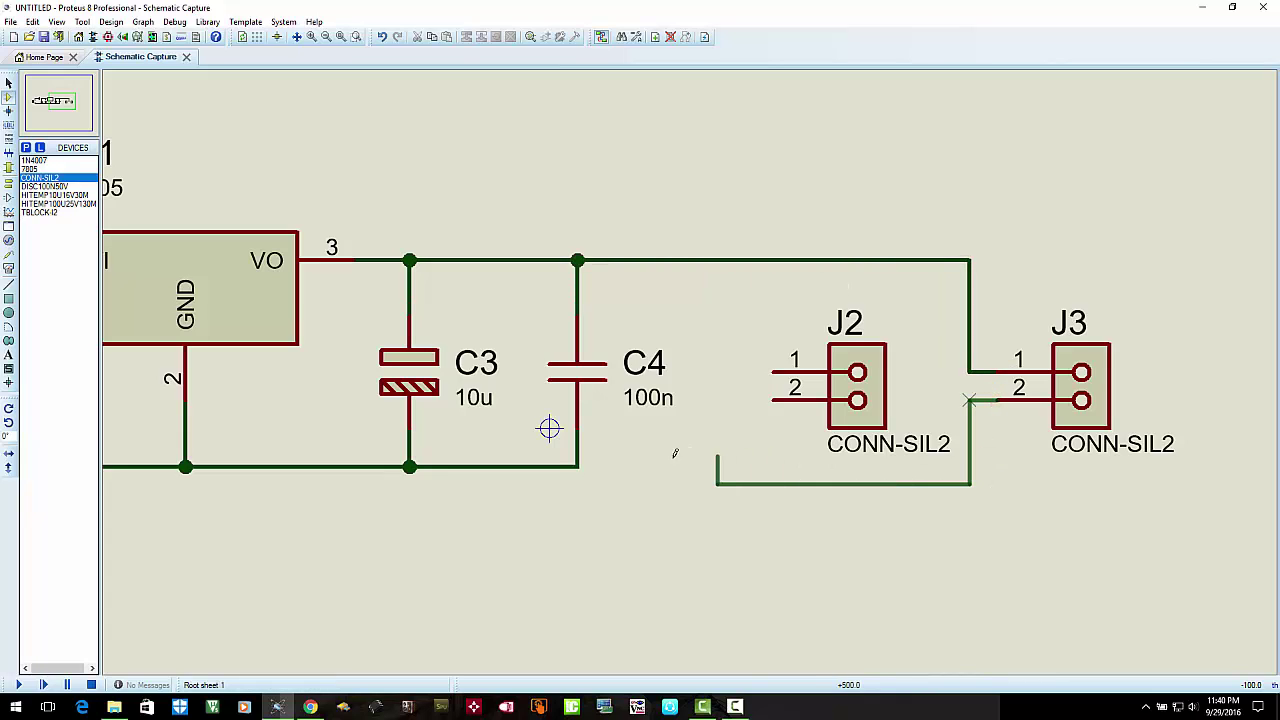
{"action": "left_click", "coordinate": [577, 467]}
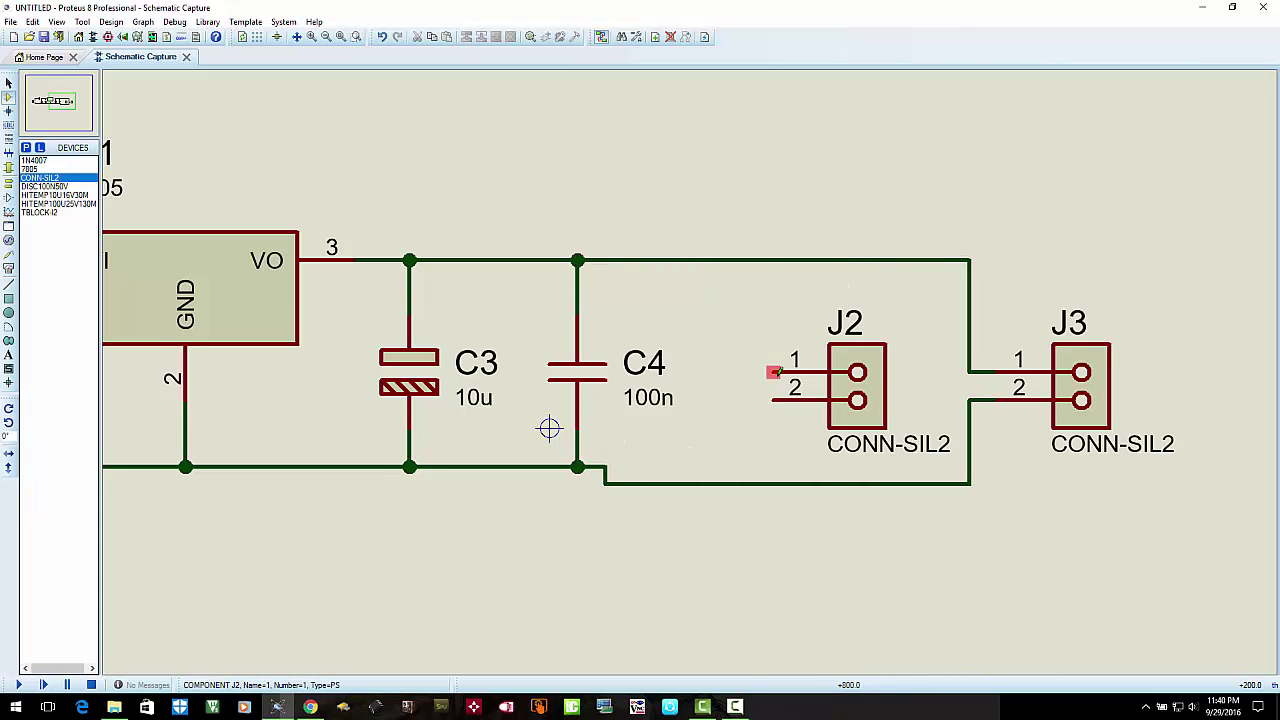
Wire J2 pin 1 to the regulator output rail and J2 pin 2 to the ground rail
{"action": "left_click", "coordinate": [772, 372]}
{"action": "left_click", "coordinate": [746, 260]}
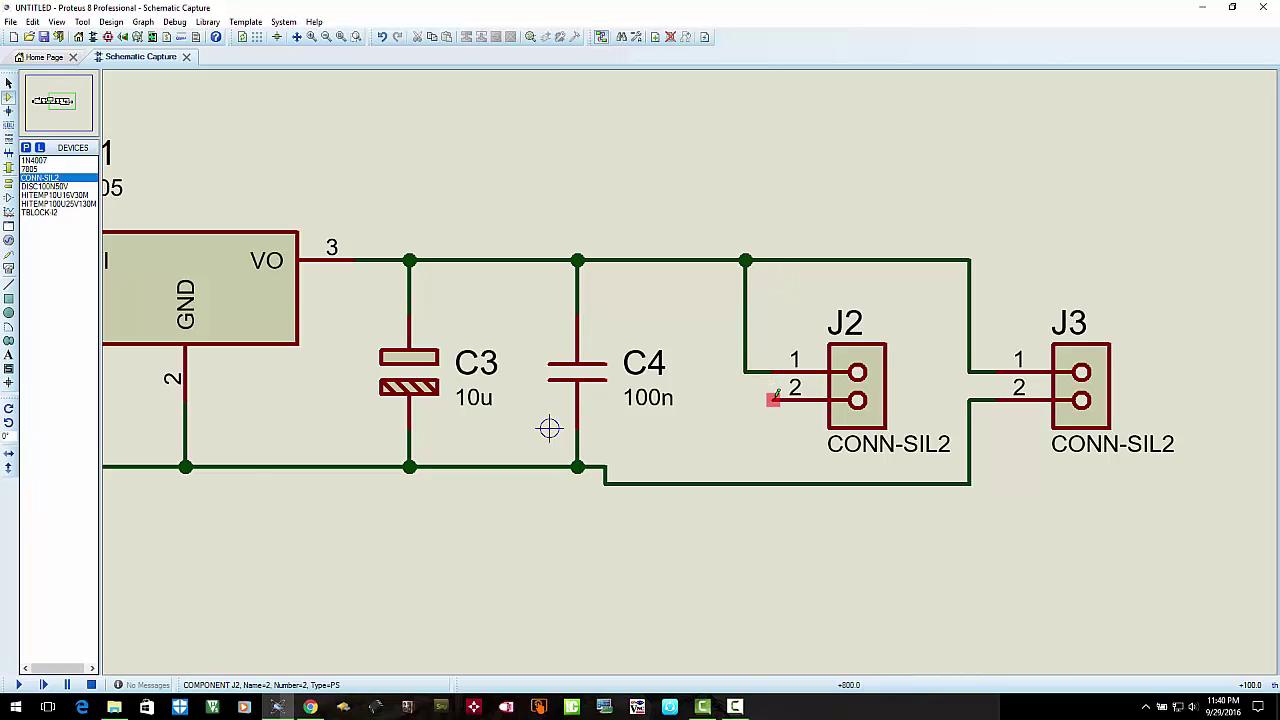
{"action": "left_click", "coordinate": [772, 400]}
{"action": "left_click", "coordinate": [745, 483]}
{"action": "scroll", "coordinate": [745, 483], "scroll_direction": "down", "scroll_amount": 1}
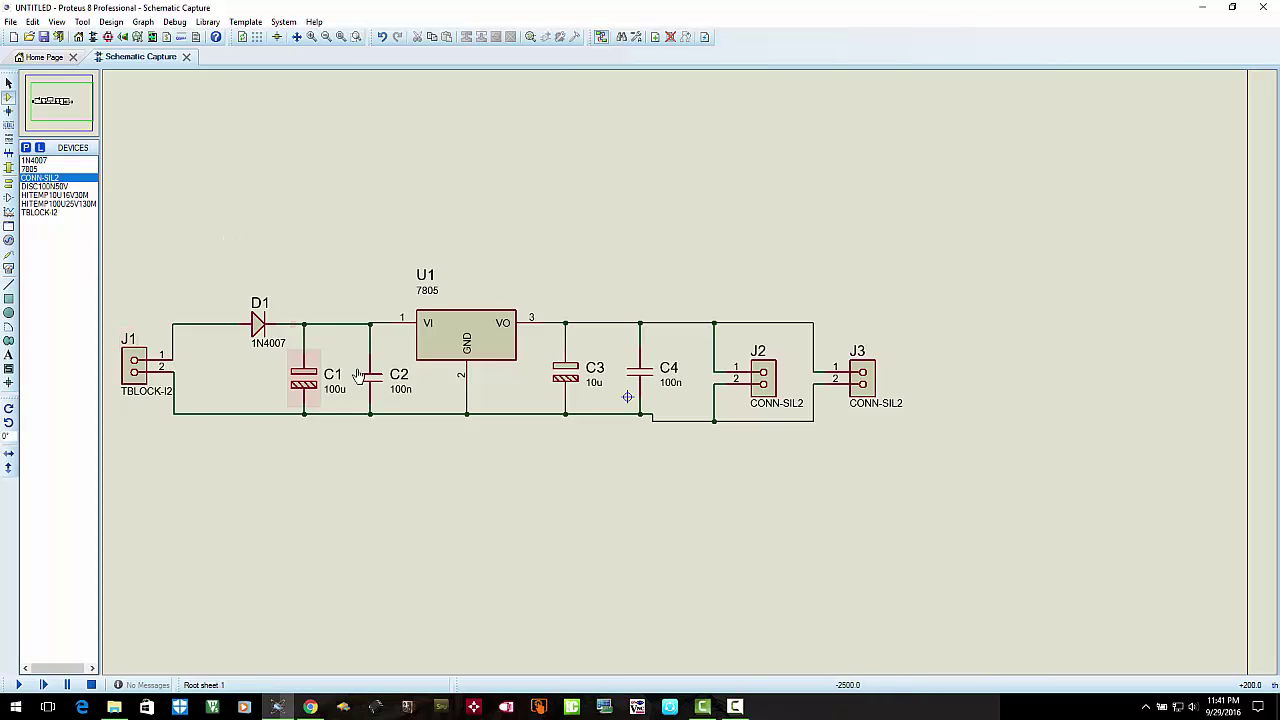
Place a 1N4007 diode vertically to the right of J3, cathode up, and wire it between the output rail and the ground rail
{"action": "left_click", "coordinate": [38, 162]}
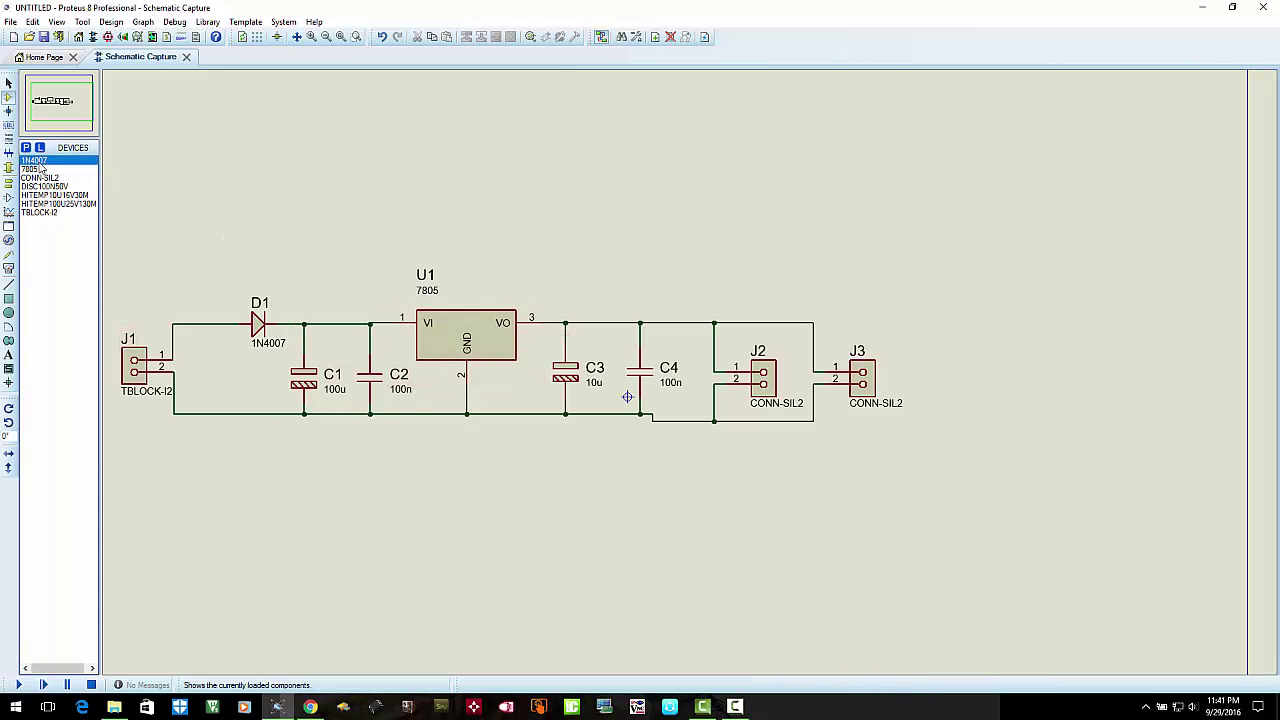
{"action": "left_click", "coordinate": [922, 377]}
{"action": "key", "text": "KP_Subtract"}
{"action": "key", "text": "KP_Subtract"}
{"action": "key", "text": "KP_Subtract"}
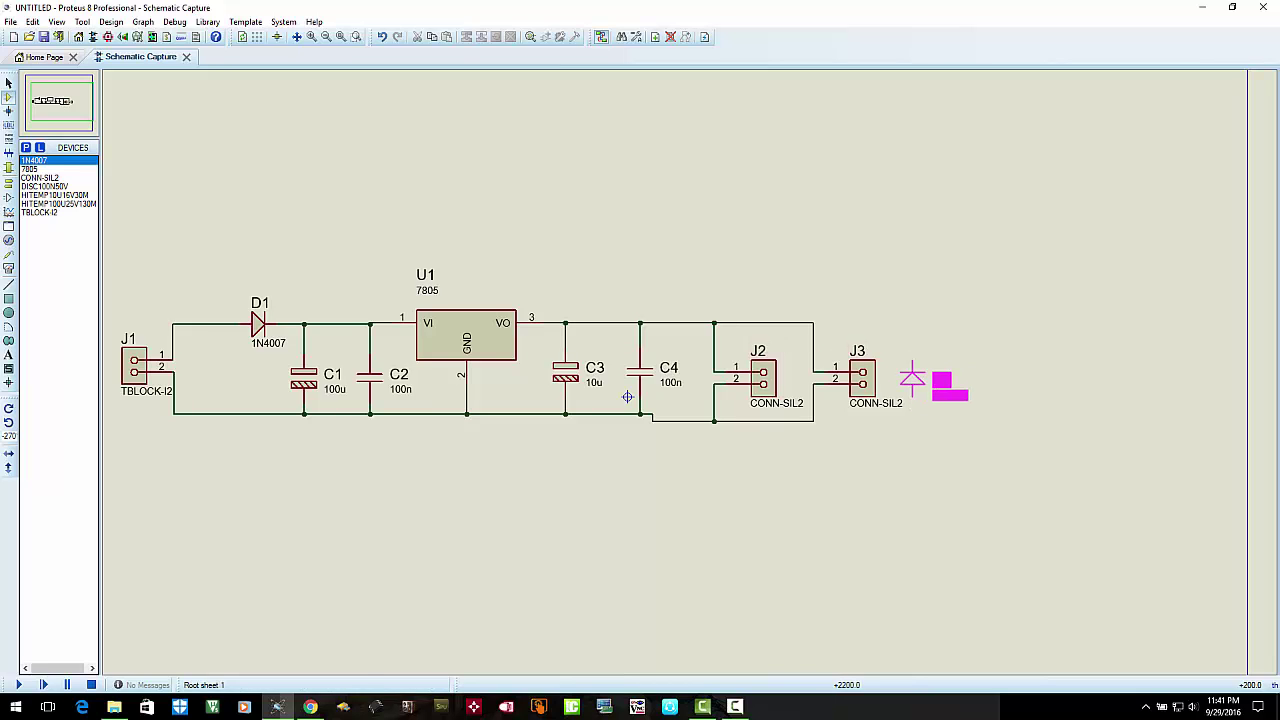
{"action": "left_click", "coordinate": [912, 378]}
{"action": "left_click", "coordinate": [912, 360]}
{"action": "left_click", "coordinate": [813, 322]}
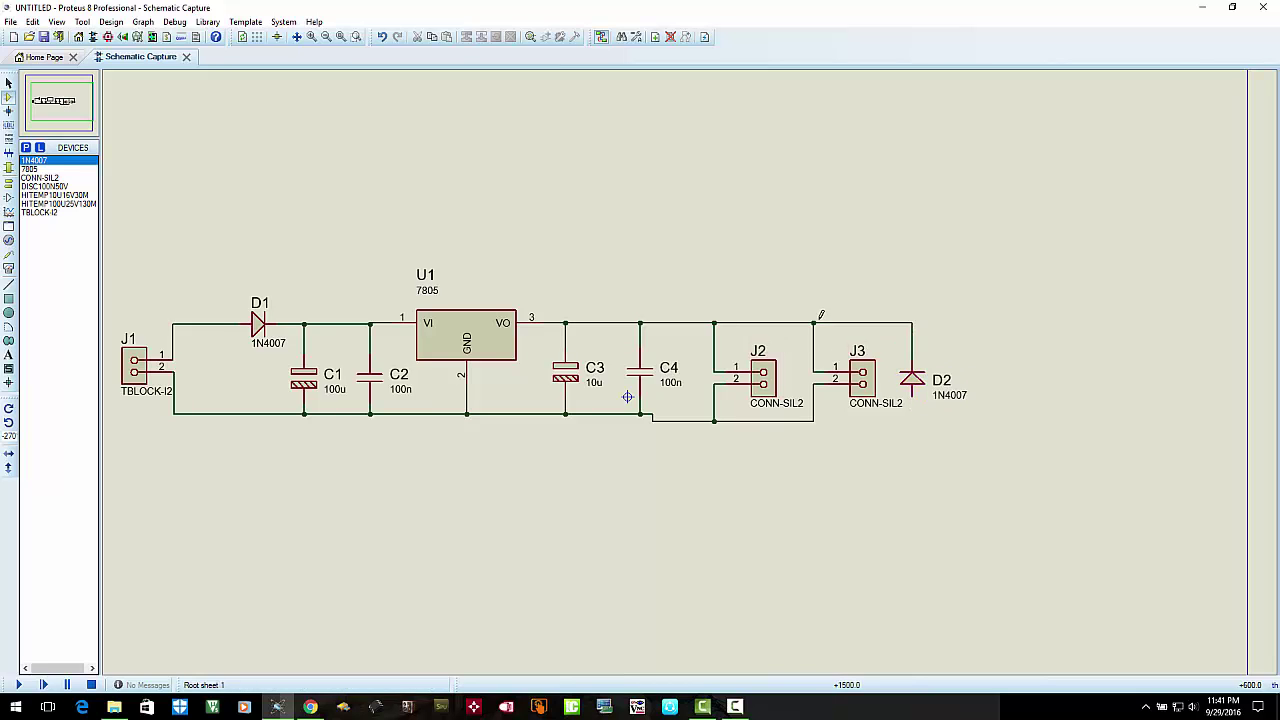
{"action": "left_click", "coordinate": [911, 396]}
{"action": "left_click", "coordinate": [813, 420]}
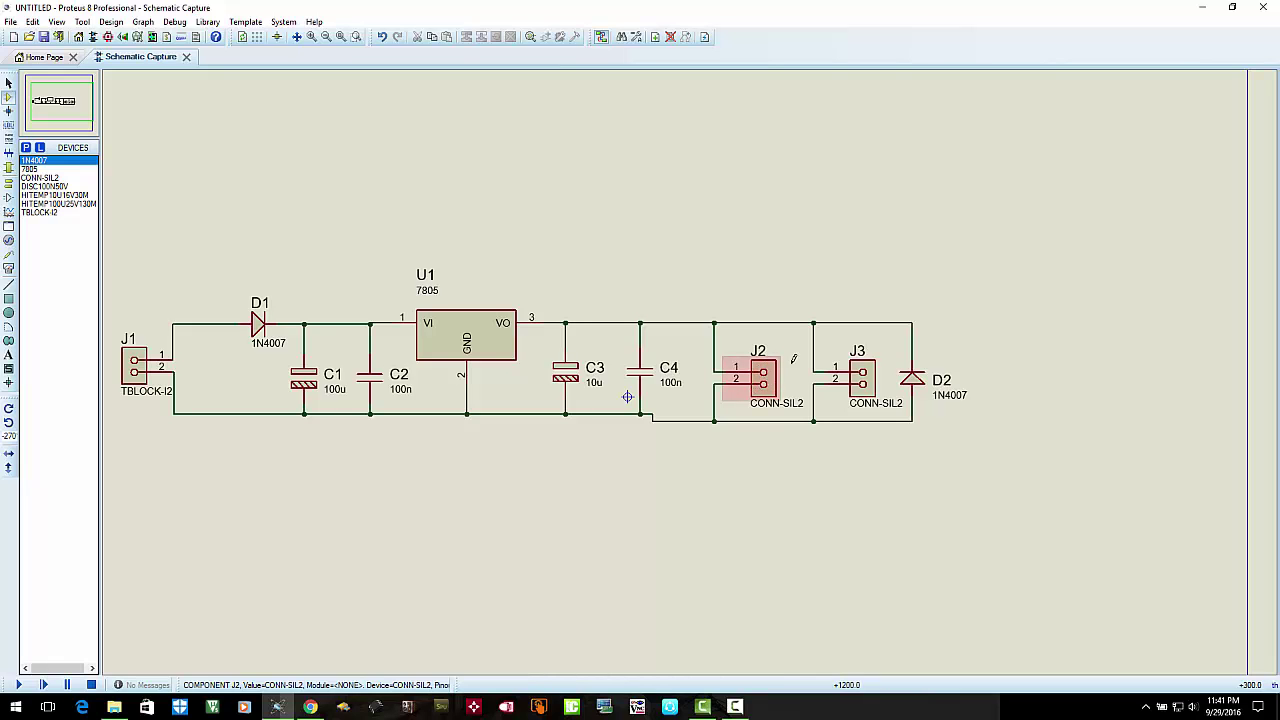
Place another 1N4007 above the 7805 with its cathode facing left and wire its anode to the output rail at C3
{"action": "left_click", "coordinate": [459, 229]}
{"action": "key", "text": "KP_Add"}
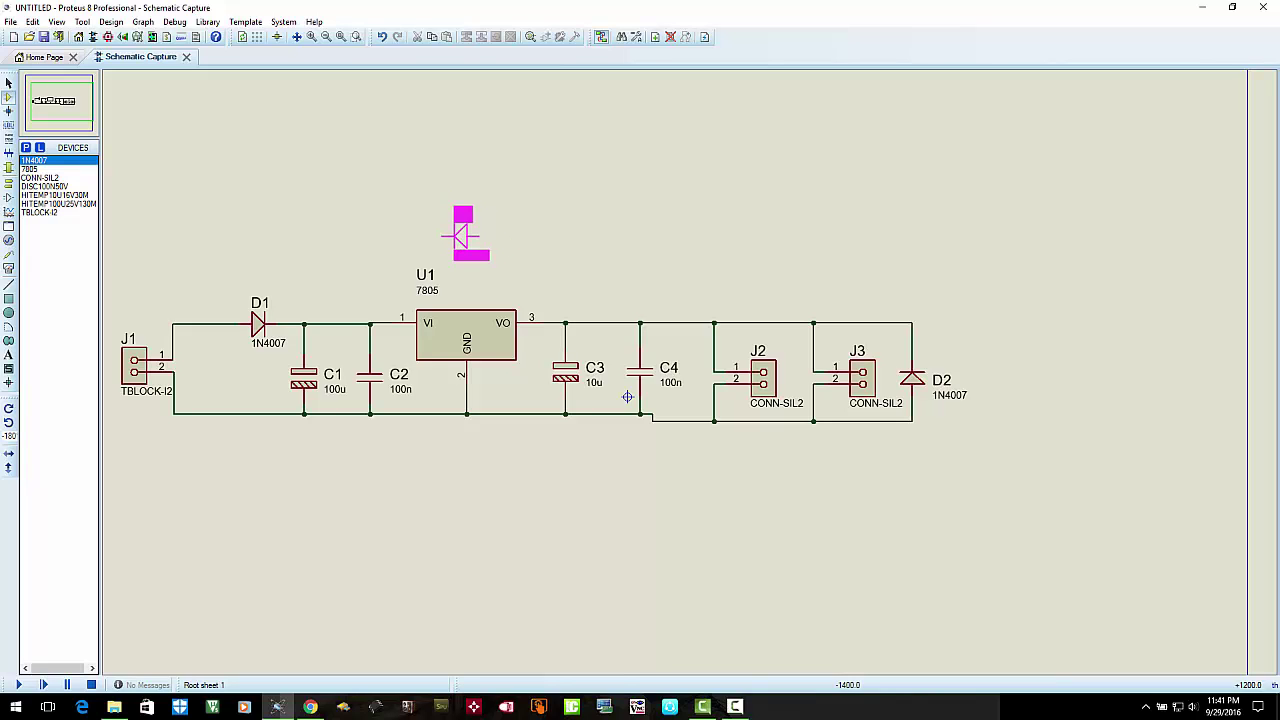
{"action": "left_click", "coordinate": [474, 259]}
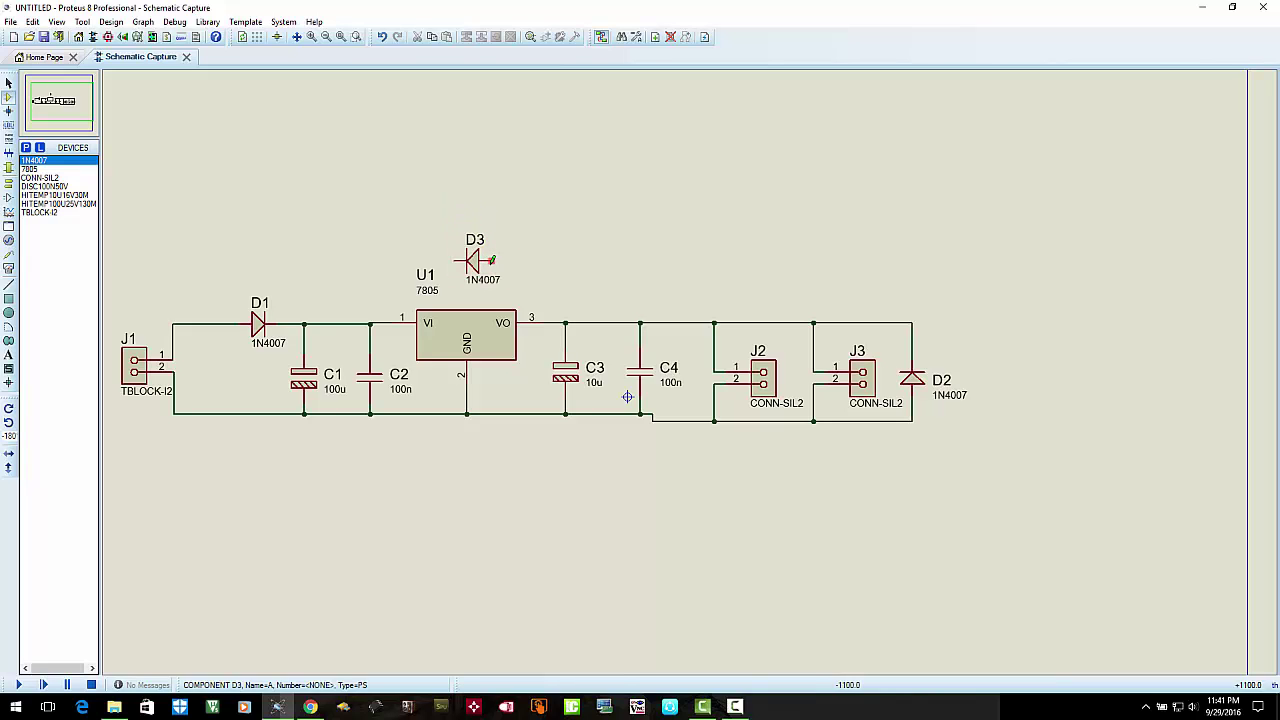
{"action": "left_click", "coordinate": [491, 259]}
{"action": "left_click", "coordinate": [565, 323]}
{"action": "left_click", "coordinate": [455, 258]}
{"action": "left_click", "coordinate": [369, 318]}
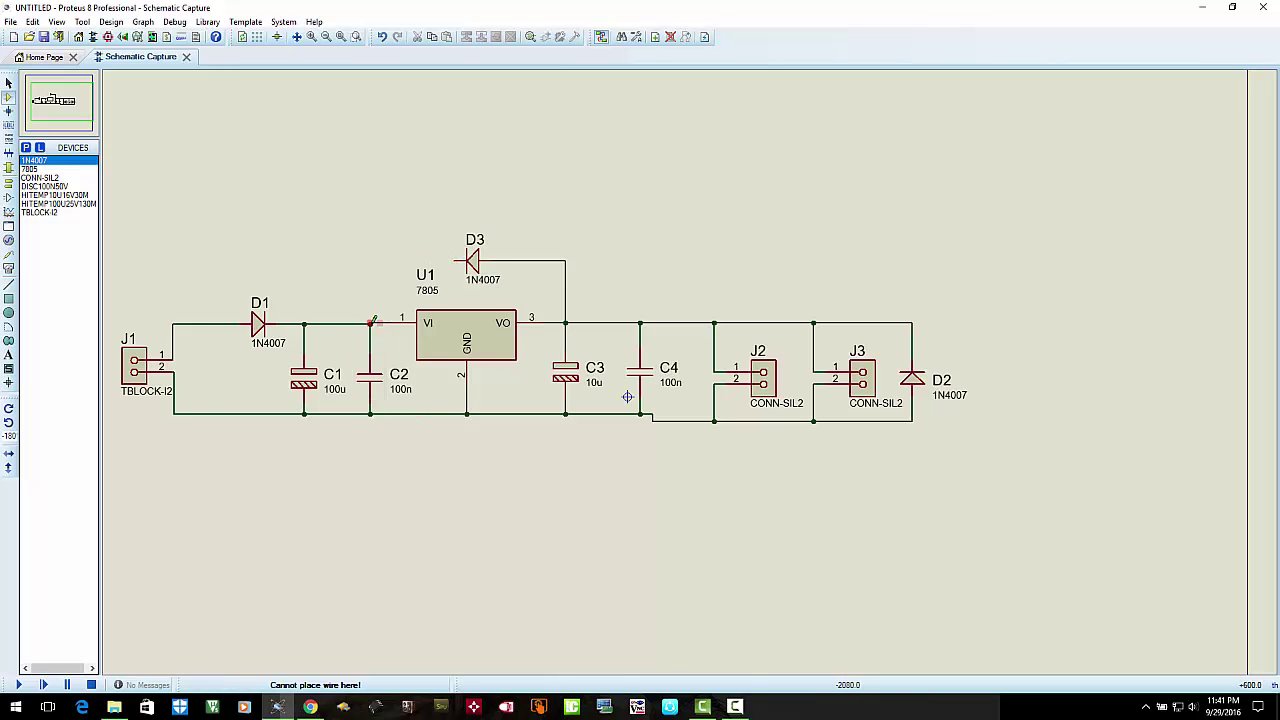
{"action": "left_click", "coordinate": [370, 322]}
{"action": "key", "text": "Escape"}
{"action": "left_click", "coordinate": [455, 258]}
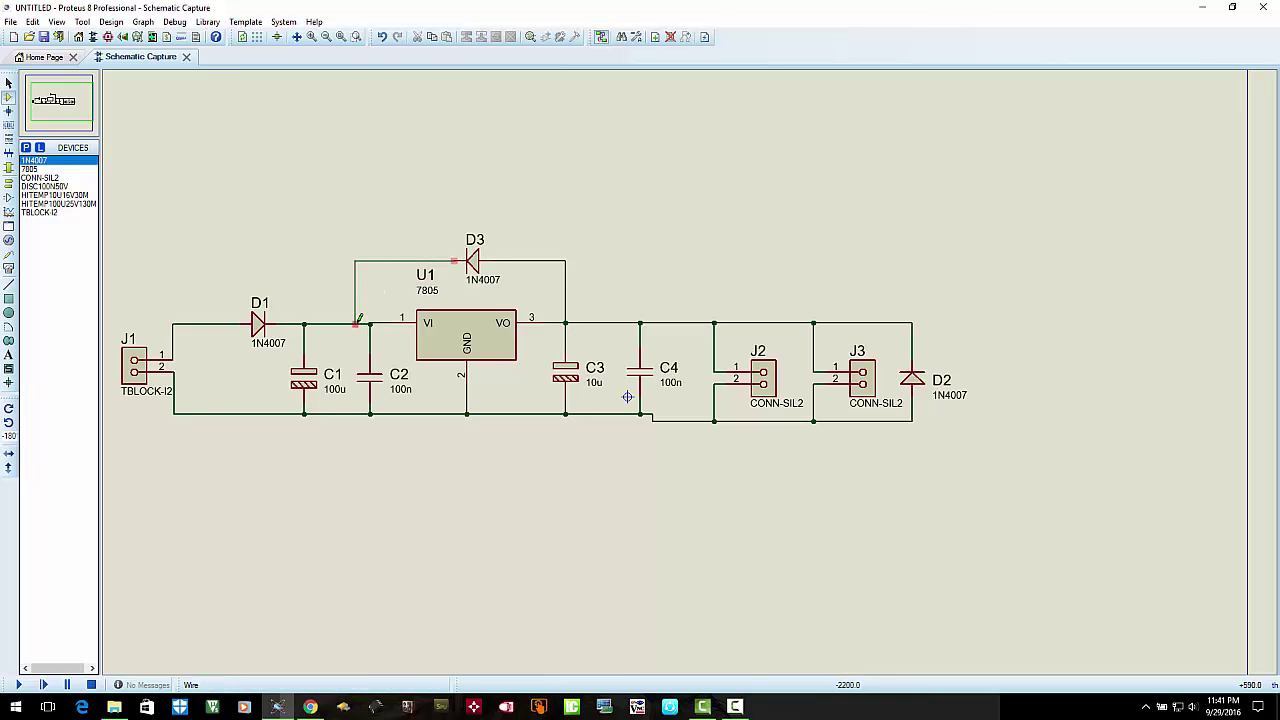
{"action": "left_click", "coordinate": [369, 320]}
{"action": "left_click", "coordinate": [369, 320]}
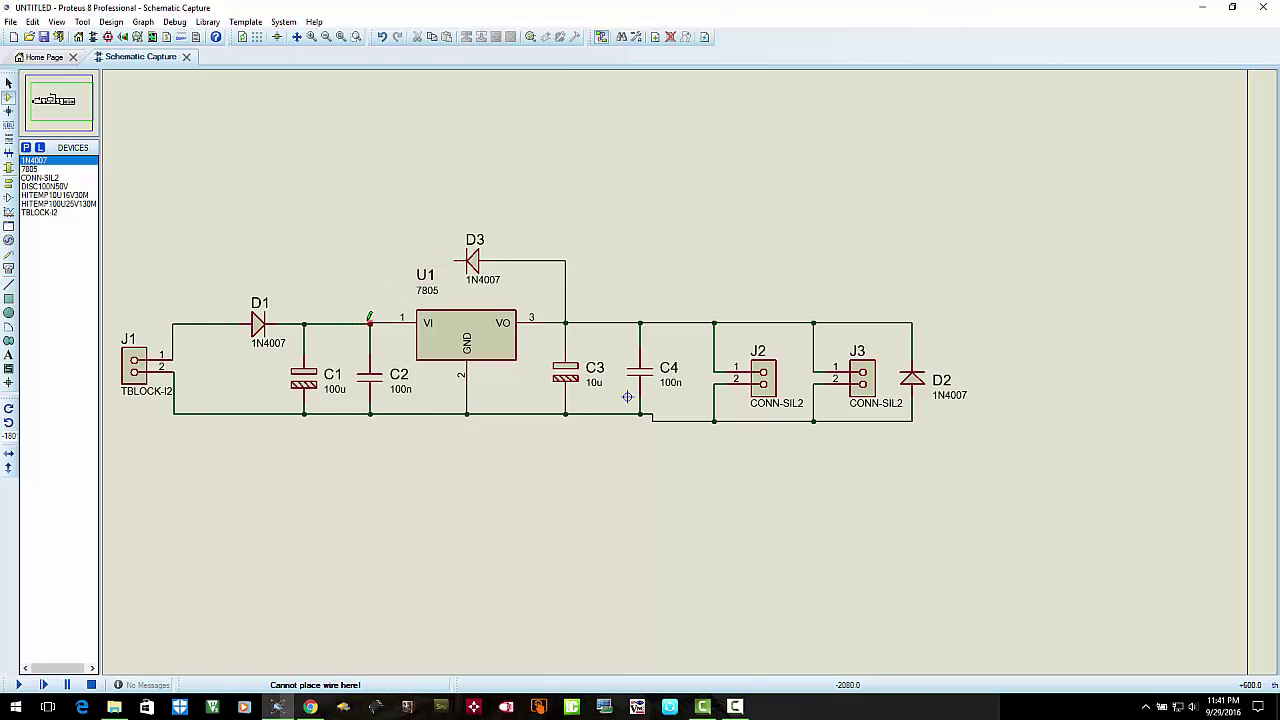
Wire D3's cathode to the regulator input rail between C1 and C2
{"action": "left_click", "coordinate": [451, 258]}
{"action": "left_click", "coordinate": [355, 323]}
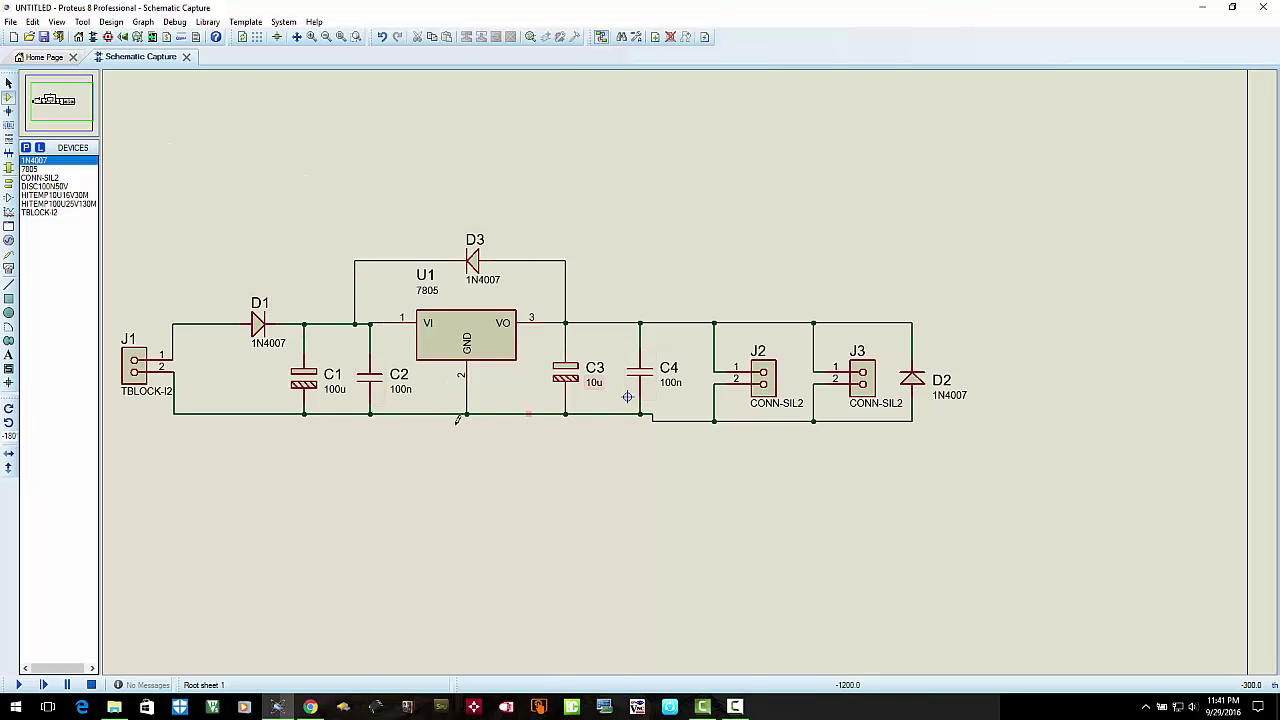
Save the project as 1 in a new Desktop folder named PCB
{"action": "left_click", "coordinate": [43, 37]}
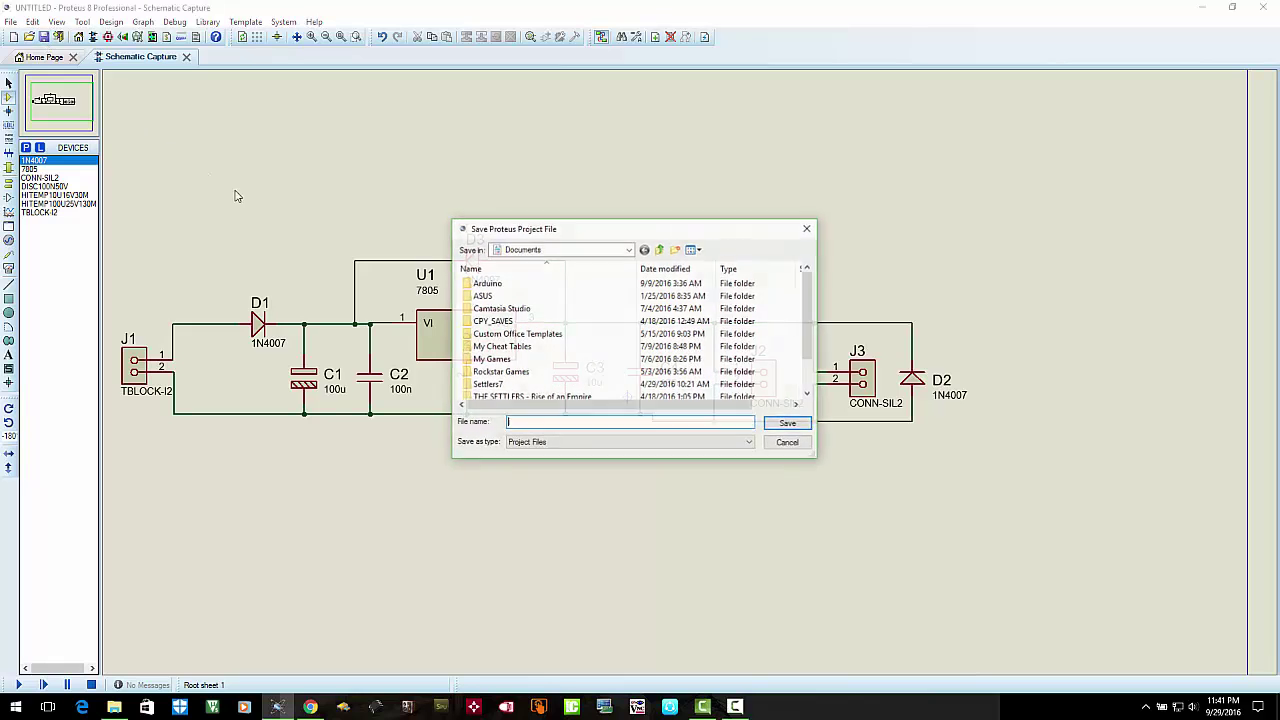
{"action": "left_click", "coordinate": [659, 249]}
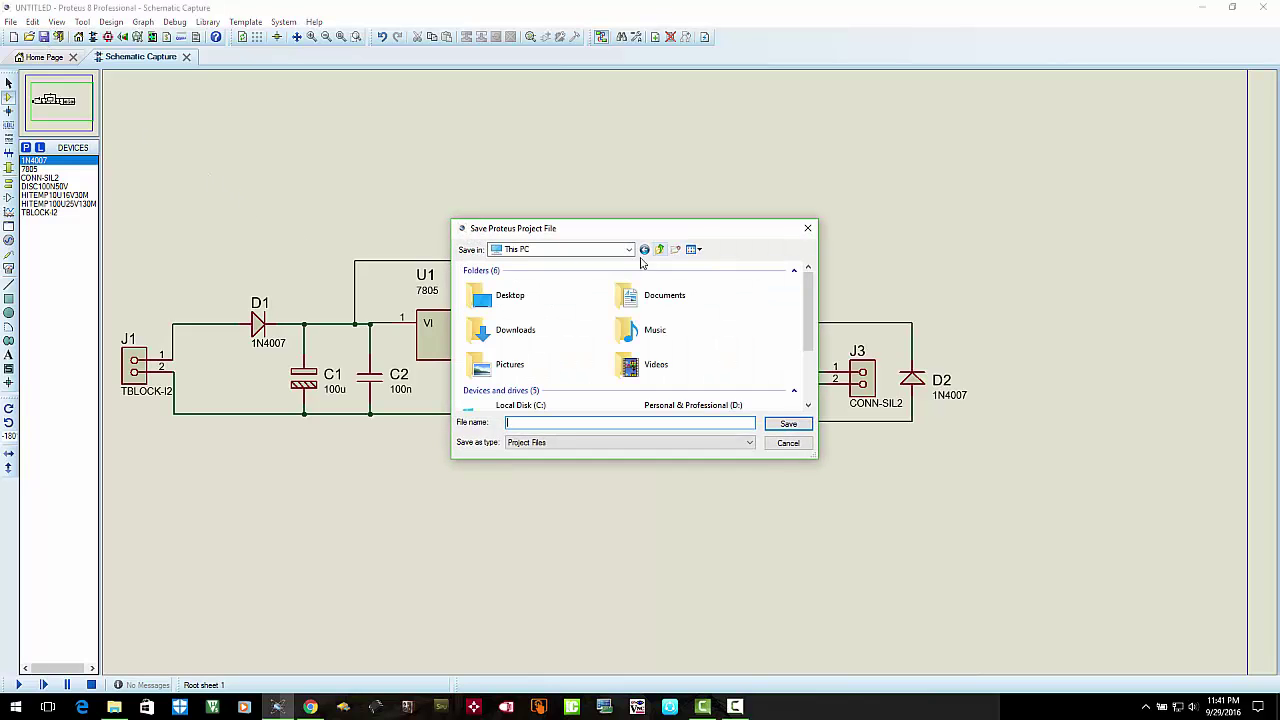
{"action": "left_click", "coordinate": [659, 249]}
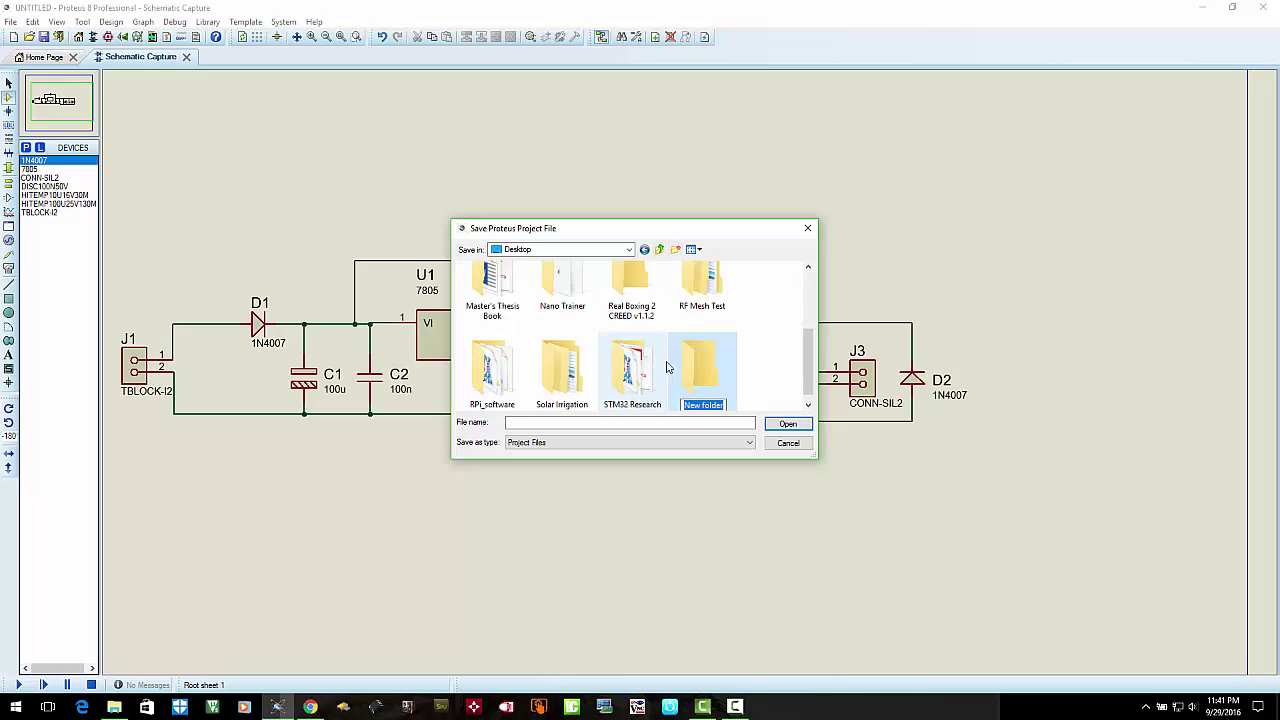
{"action": "type", "text": "PCB"}
{"action": "key", "text": "Return"}
{"action": "key", "text": "Return"}
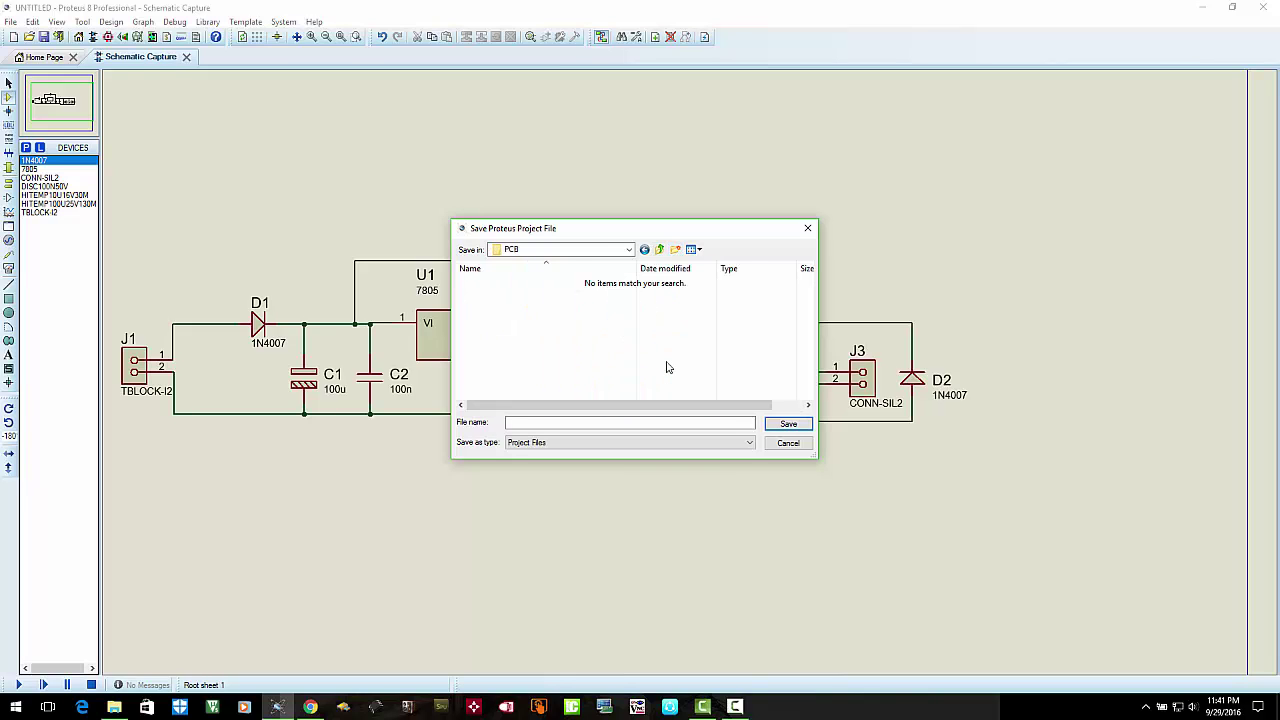
{"action": "left_click", "coordinate": [579, 421]}
{"action": "key", "text": "Return"}
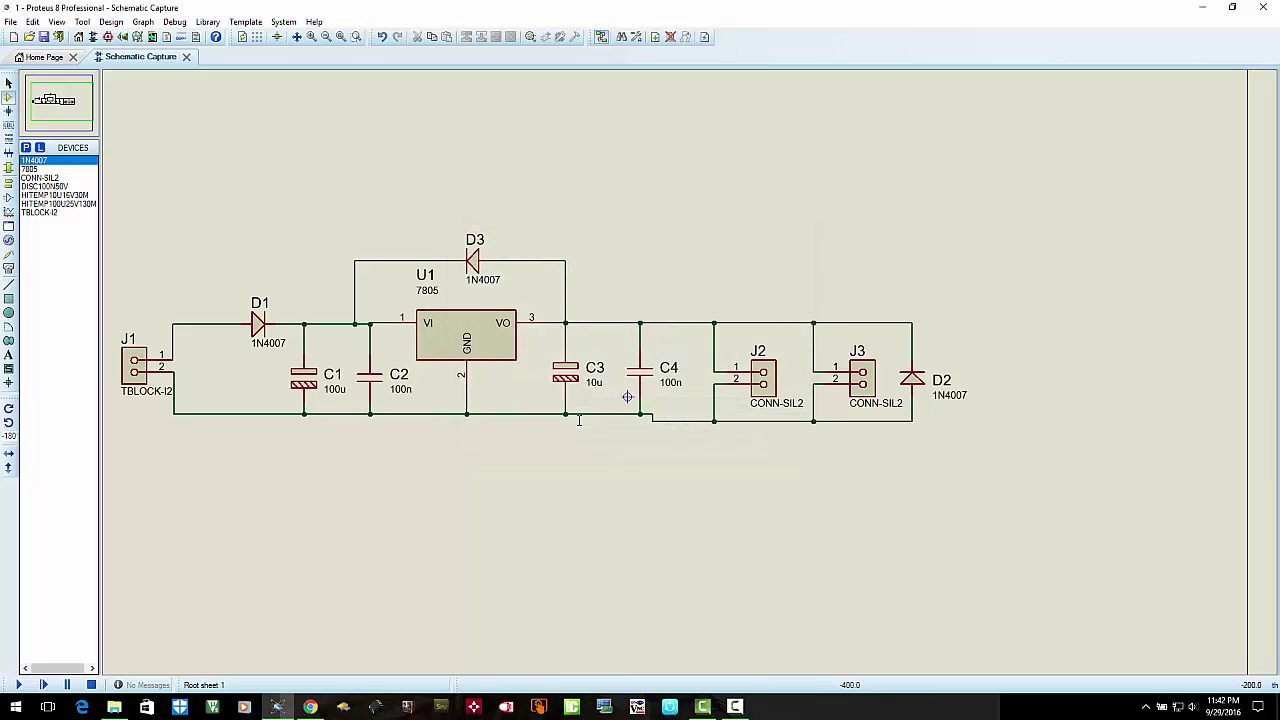
Open the PCB layout and draw a rectangular 2D graphics box for the board outline, mostly left of the origin marker
{"action": "left_click", "coordinate": [107, 38]}
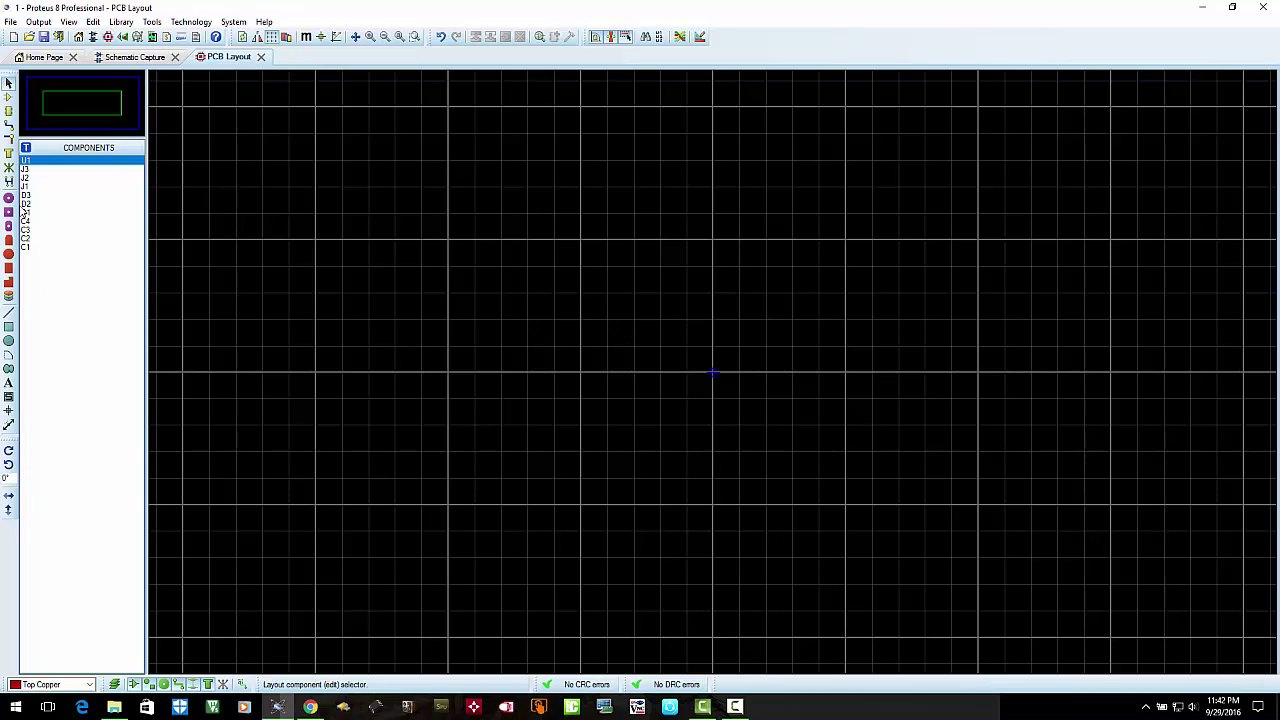
{"action": "left_click", "coordinate": [10, 327]}
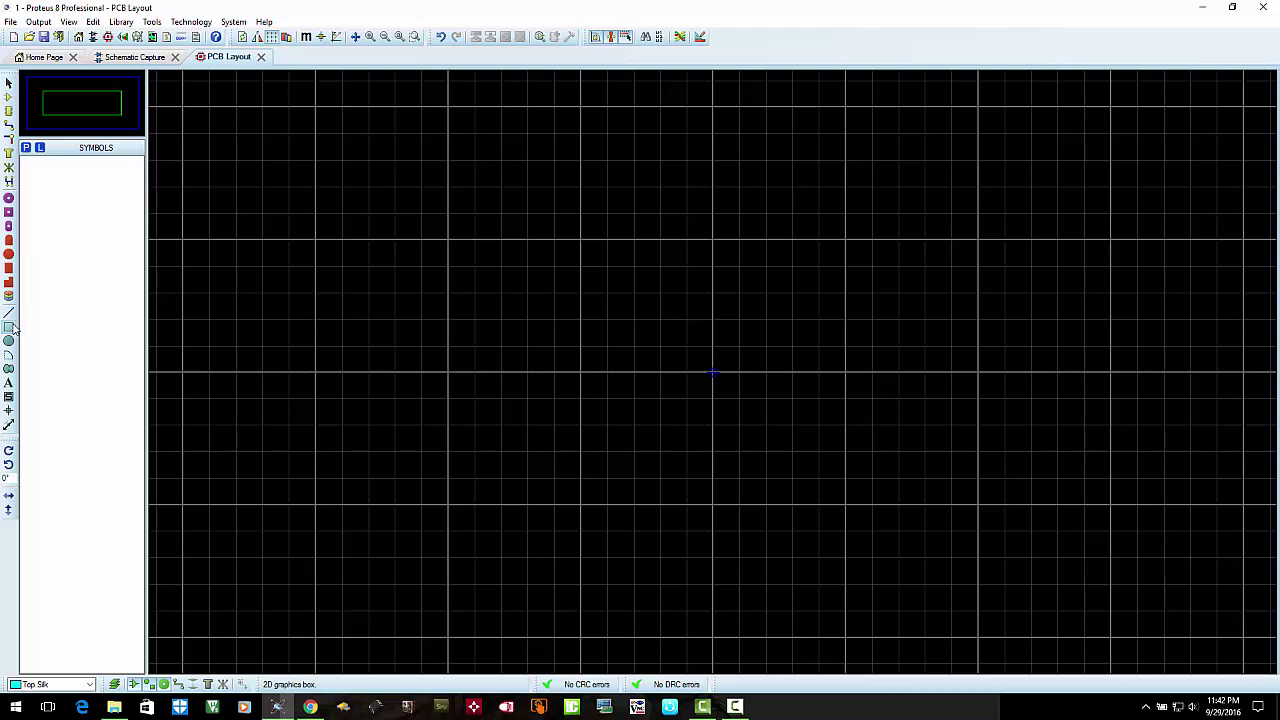
{"action": "left_click", "coordinate": [409, 275]}
{"action": "key", "text": "Escape"}
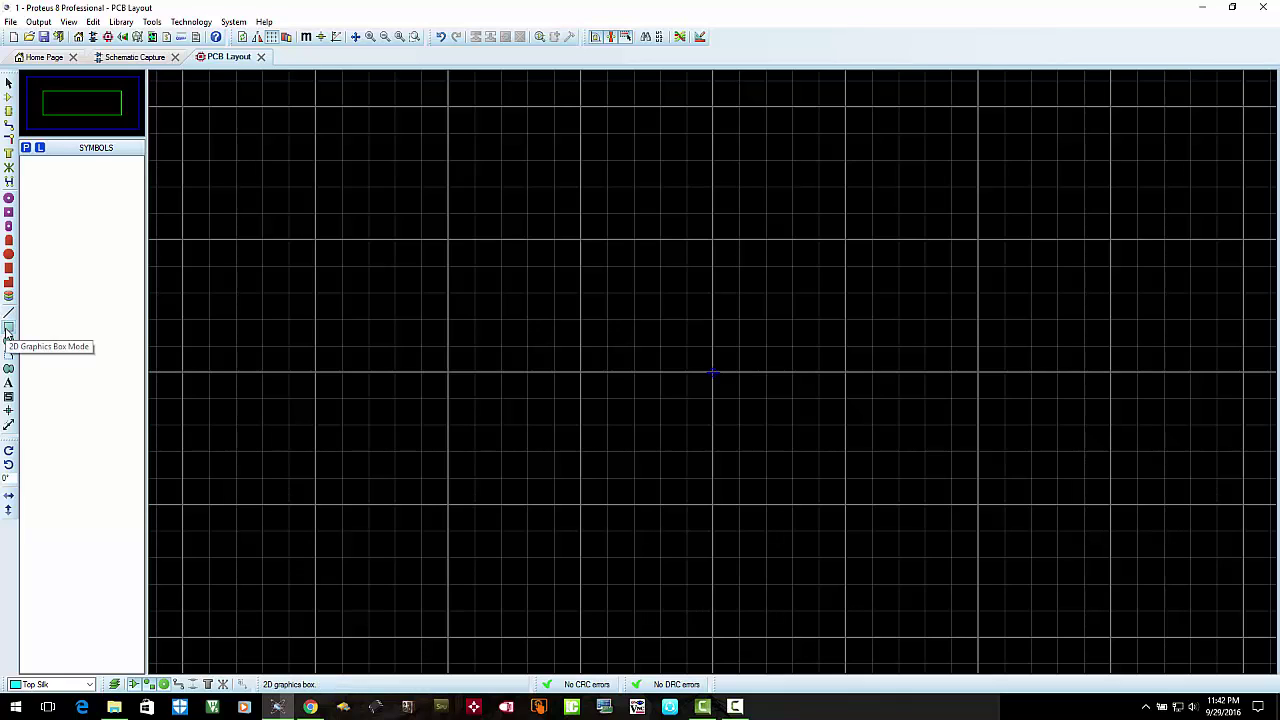
{"action": "mouse_move", "coordinate": [383, 240]}
{"action": "left_mouse_down"}
{"action": "mouse_move", "coordinate": [700, 391]}
{"action": "mouse_move", "coordinate": [711, 474]}
{"action": "mouse_move", "coordinate": [730, 477]}
{"action": "left_mouse_up"}
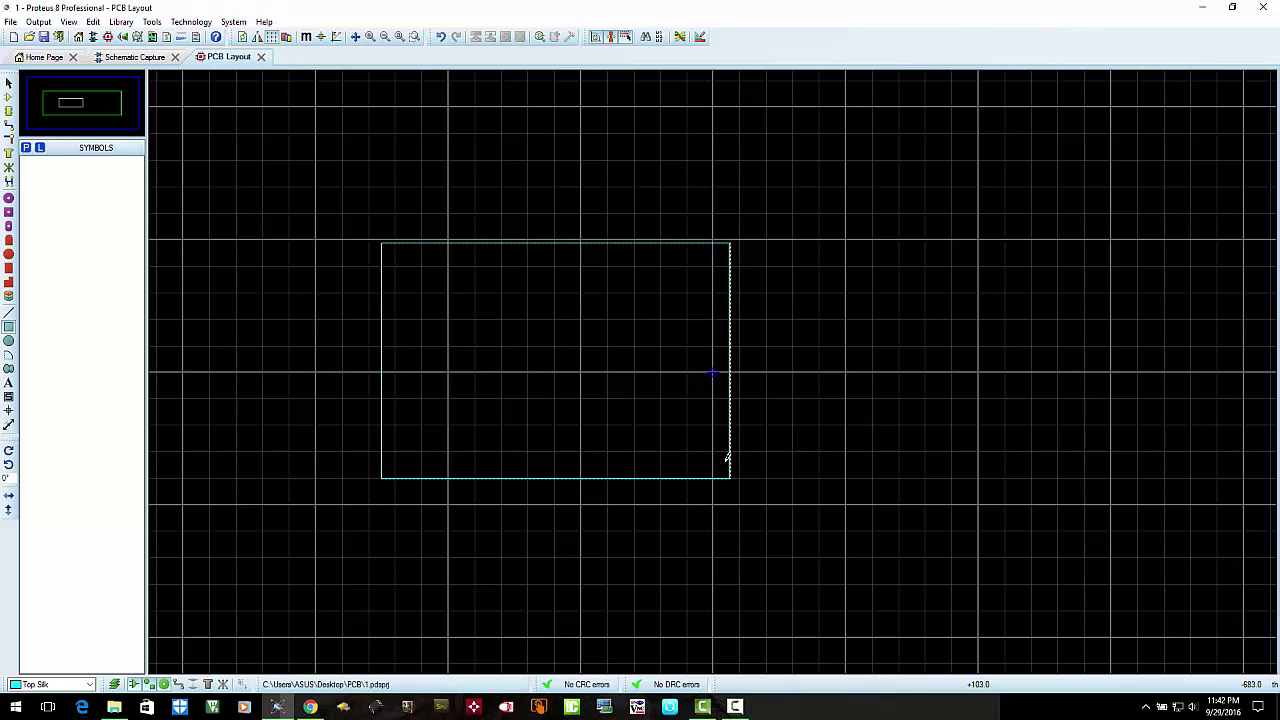
Change the drawn rectangle's layer to Board Edge and deselect it
{"action": "right_click", "coordinate": [732, 460]}
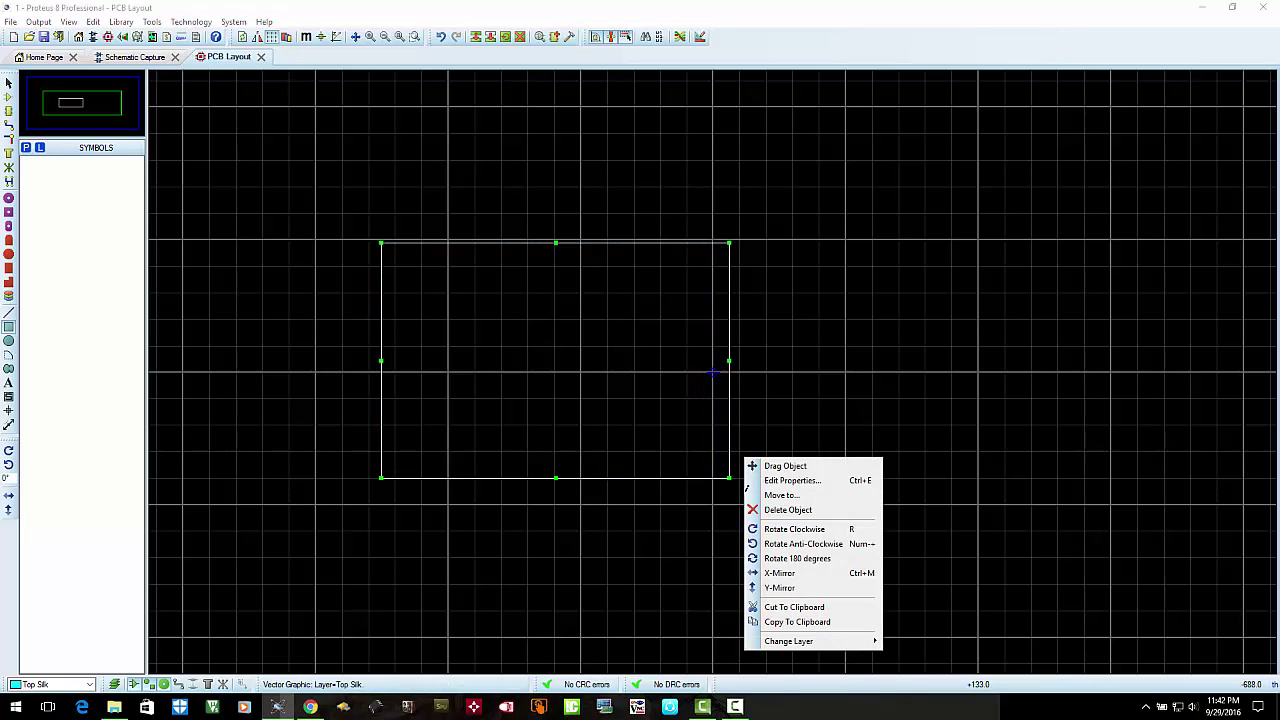
{"action": "mouse_move", "coordinate": [788, 641]}
{"action": "left_click", "coordinate": [935, 643]}
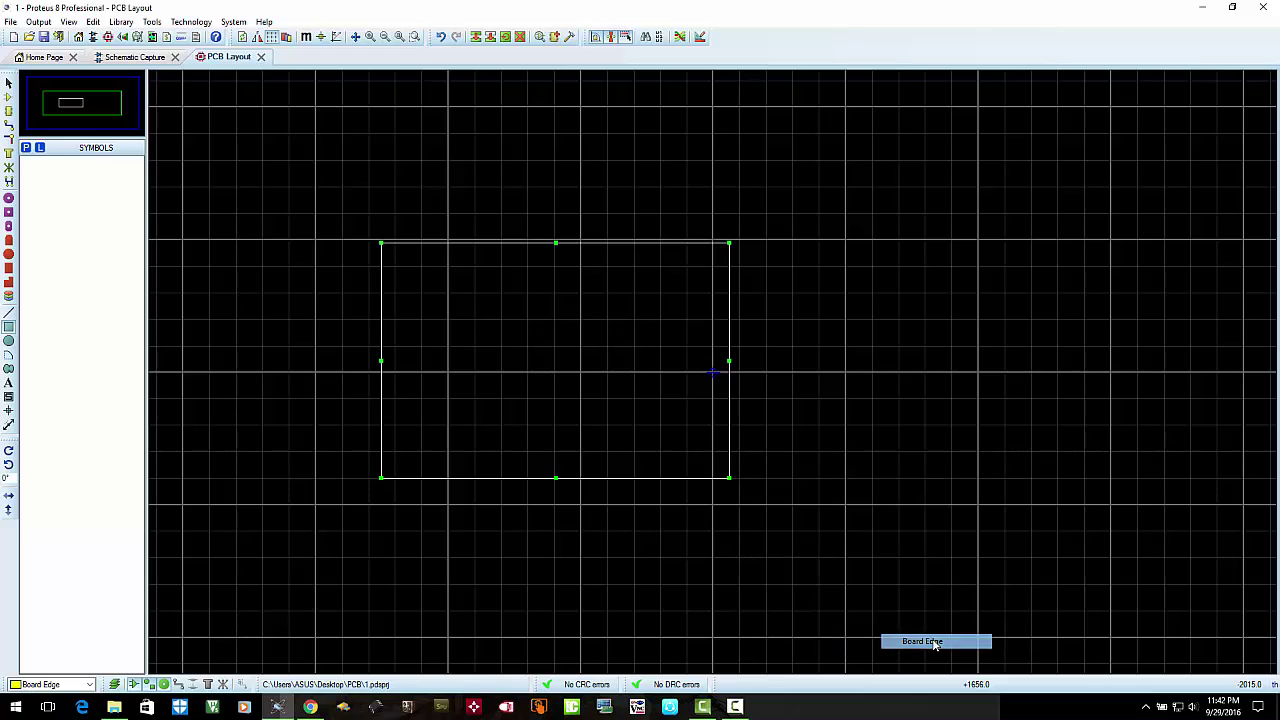
{"action": "left_click", "coordinate": [720, 565]}
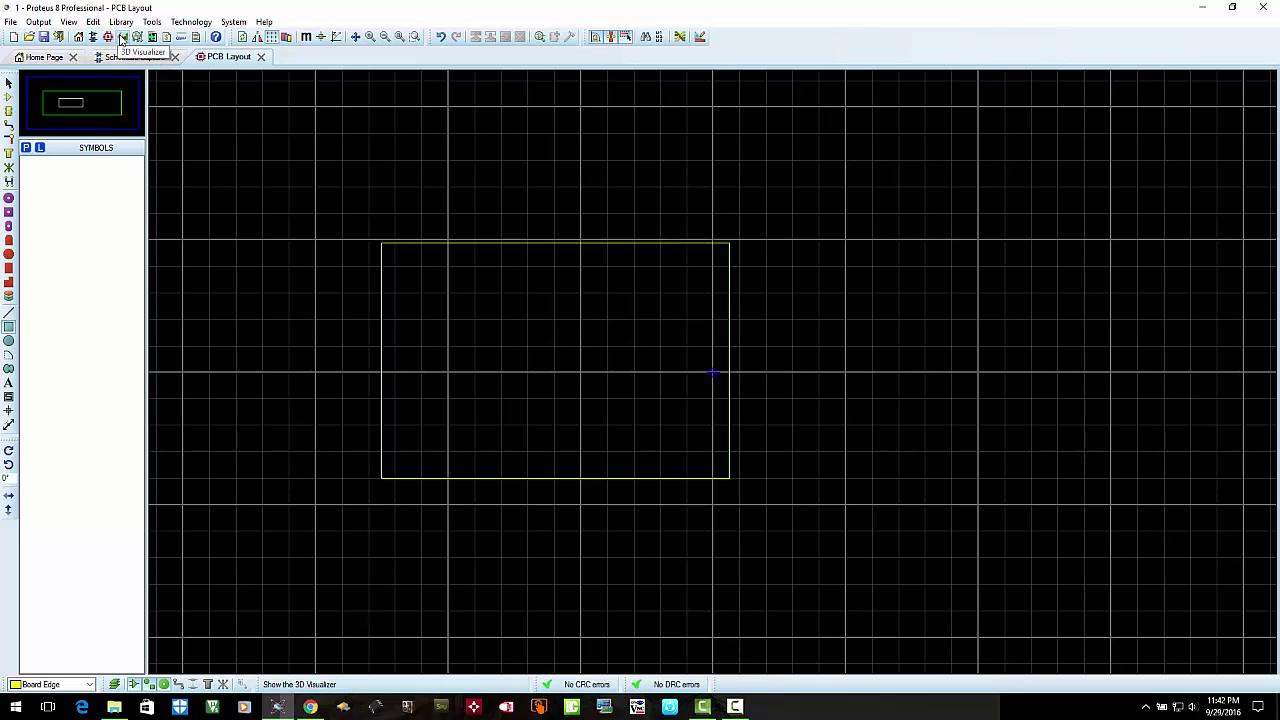
Examine the bare board from different angles in the 3D Visualizer and close that view
{"action": "left_click", "coordinate": [122, 37]}
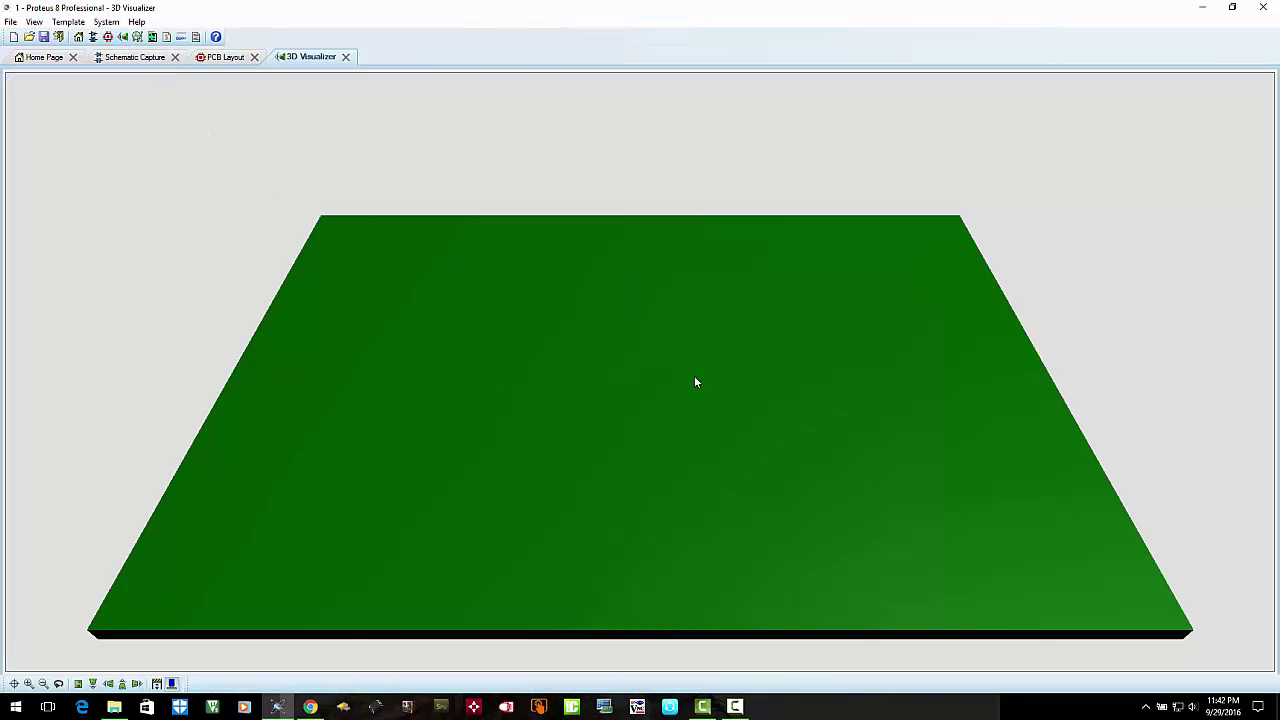
{"action": "middle_click", "coordinate": [558, 442]}
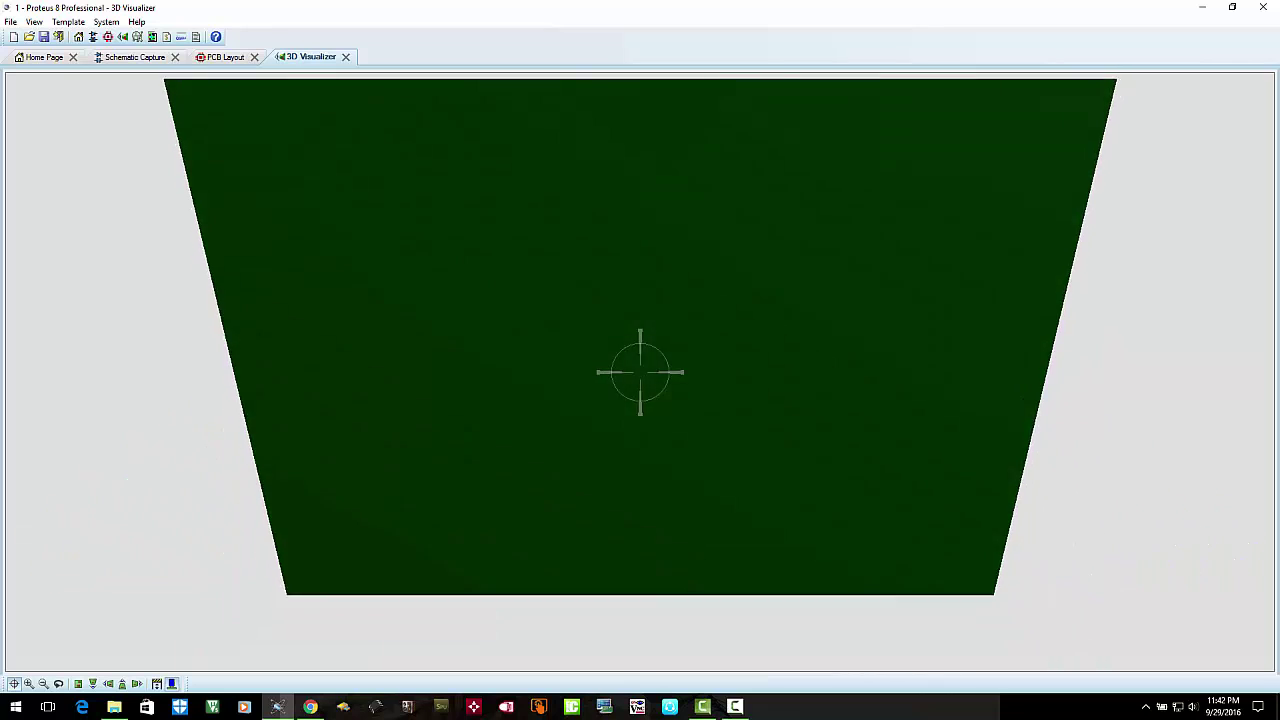
{"action": "left_click_drag", "start_coordinate": [640, 372], "coordinate": [640, 310]}
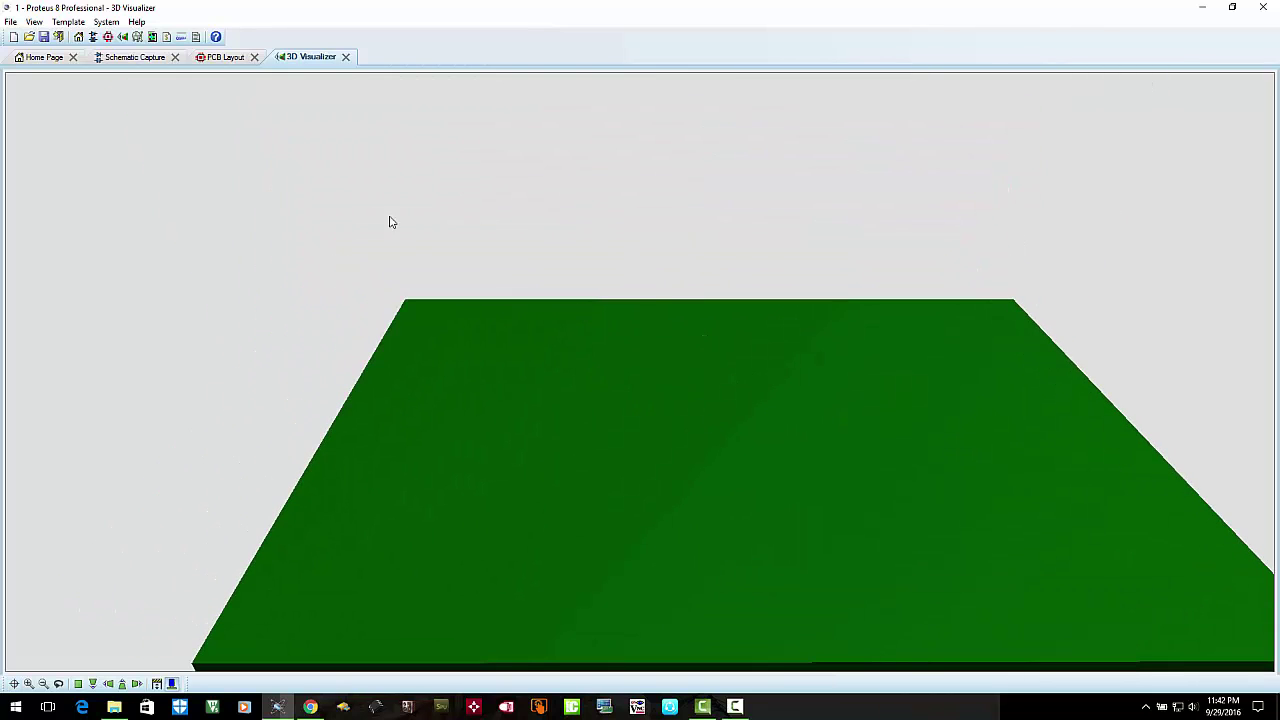
{"action": "left_click", "coordinate": [347, 57]}
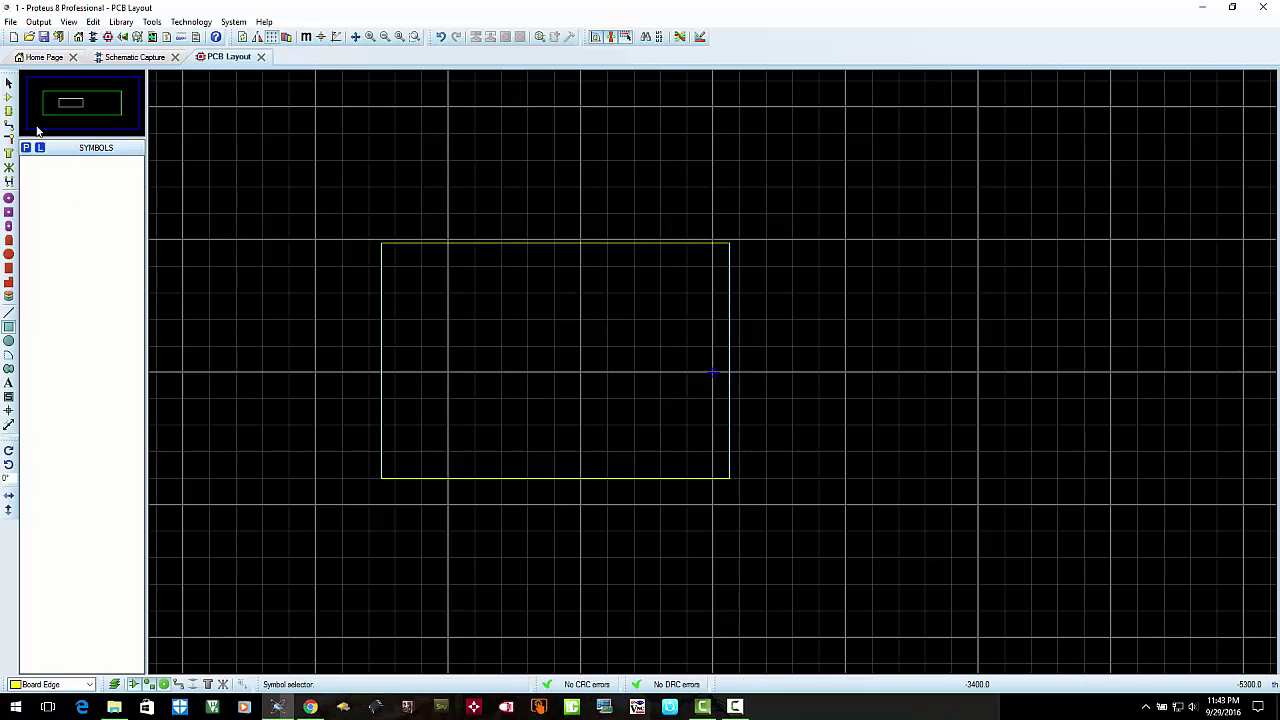
Place the J1 terminal block, rotated -90°, flush in the upper-left corner of the board outline
{"action": "left_click", "coordinate": [11, 99]}
{"action": "left_click", "coordinate": [9, 97]}
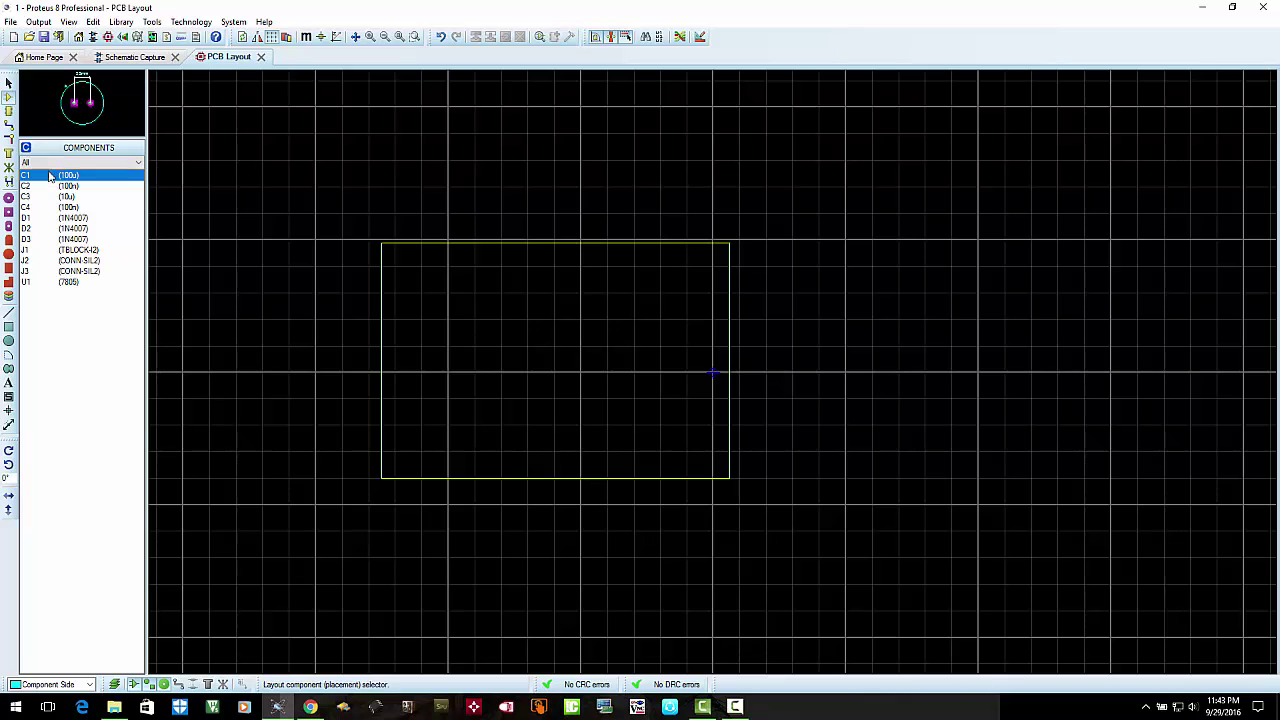
{"action": "left_click", "coordinate": [28, 250]}
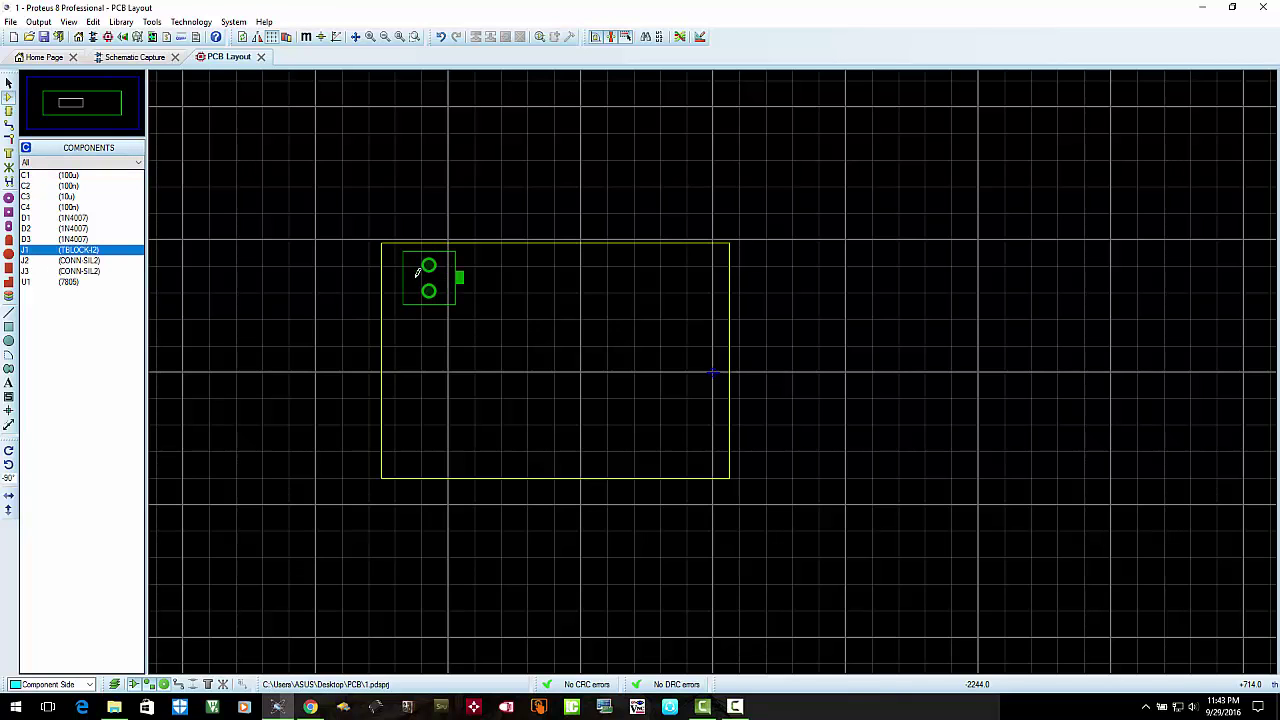
{"action": "scroll", "coordinate": [735, 370], "scroll_direction": "up", "scroll_amount": 3}
{"action": "scroll", "coordinate": [760, 380], "scroll_direction": "down", "scroll_amount": 3}
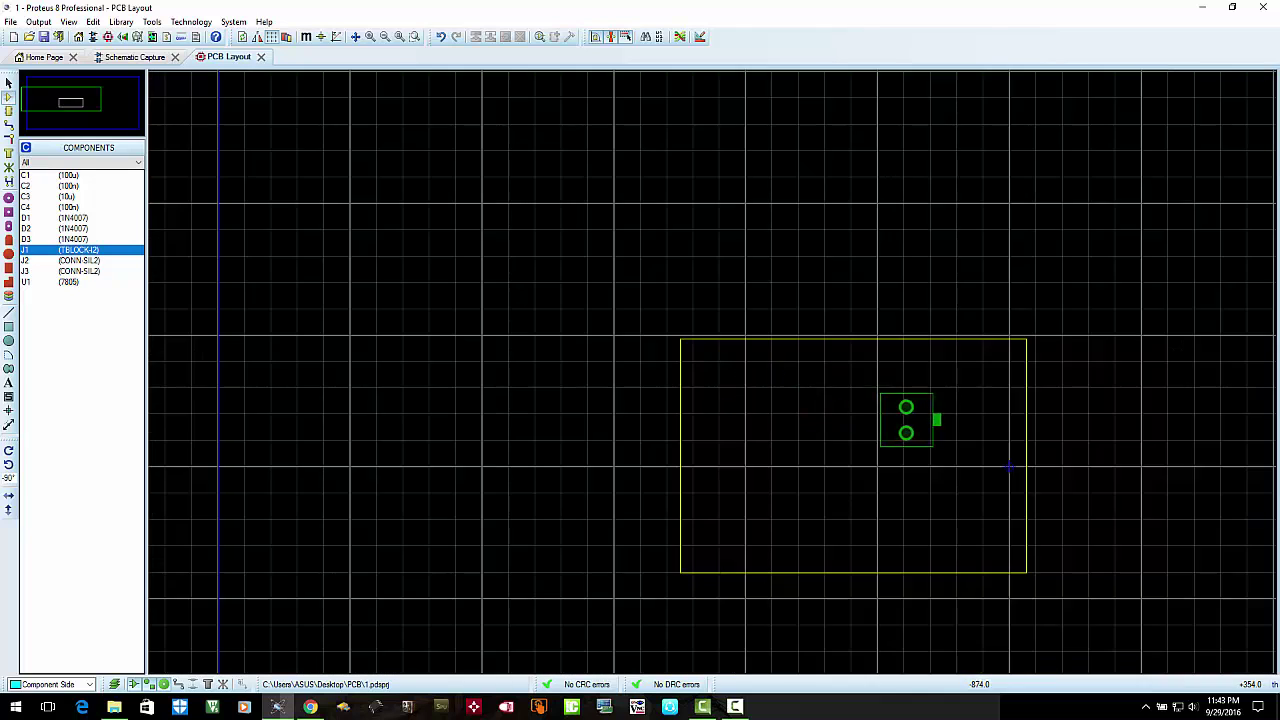
{"action": "scroll", "coordinate": [906, 420], "scroll_direction": "up", "scroll_amount": 2}
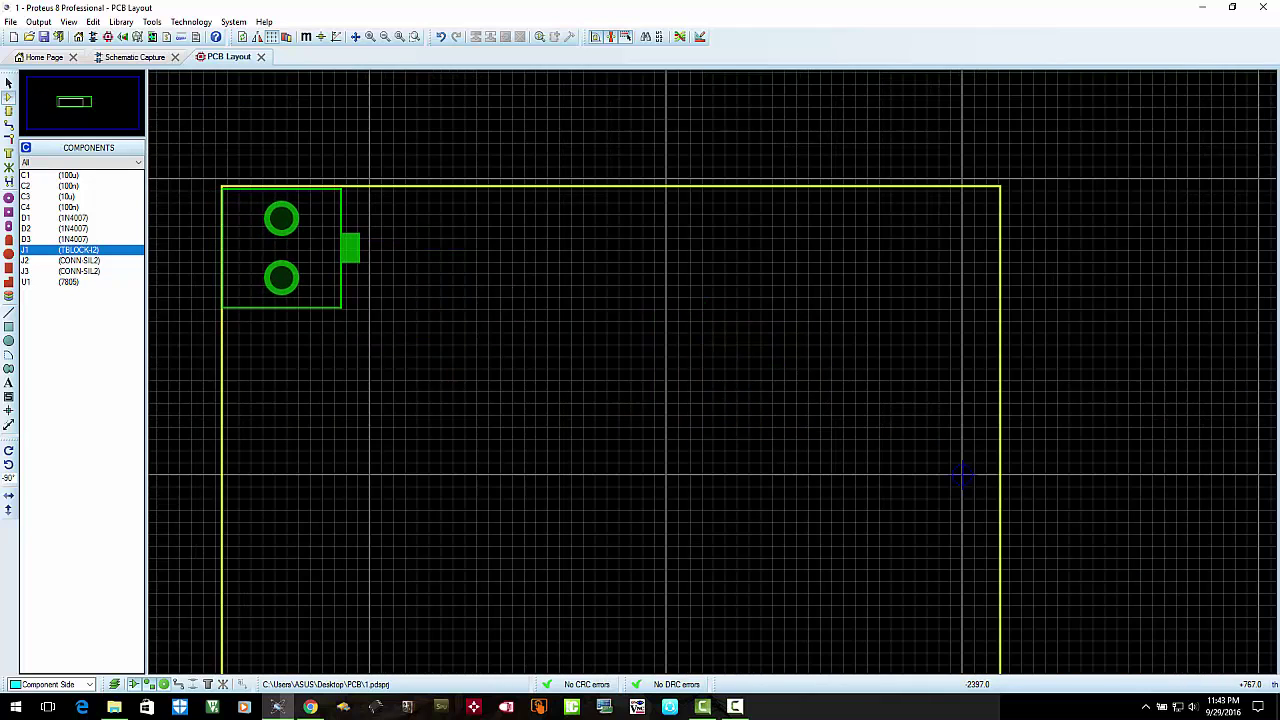
{"action": "left_click", "coordinate": [282, 247]}
Set the grid snap to 25th and place diode D1, rotated -180°, beside J1 with its anode level with J1's pin 1
{"action": "left_click", "coordinate": [68, 21]}
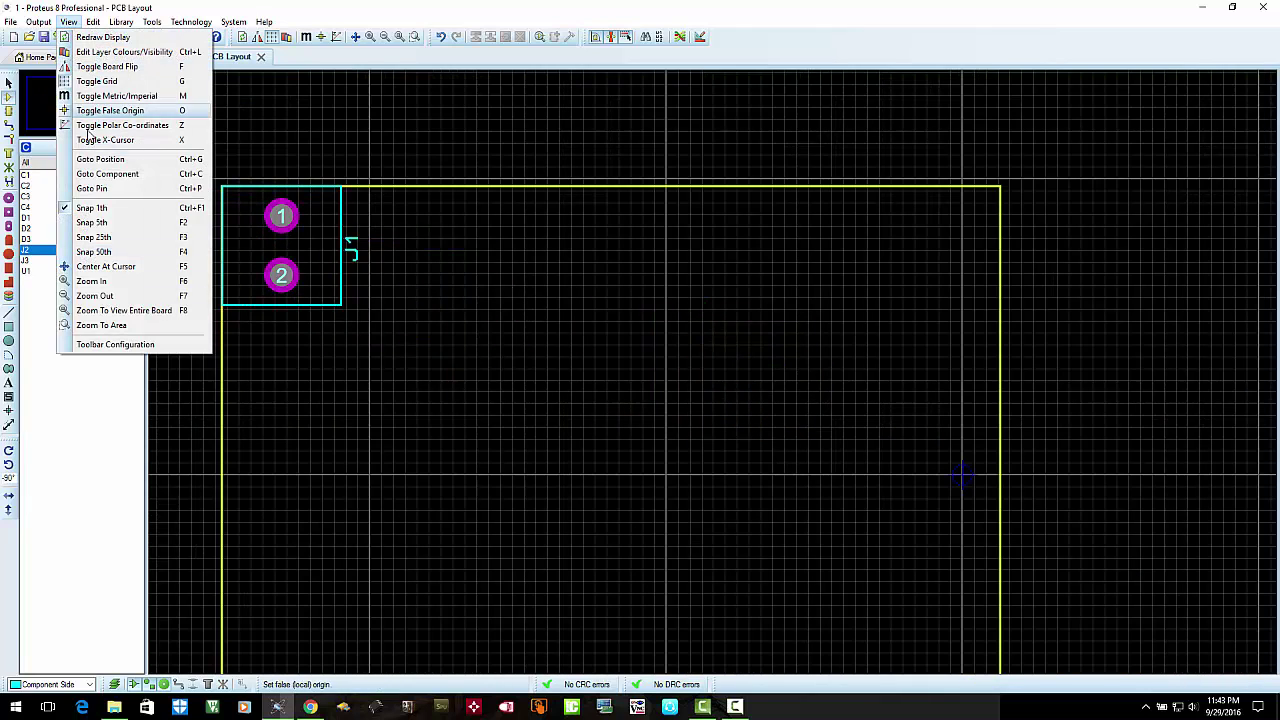
{"action": "left_click", "coordinate": [94, 237]}
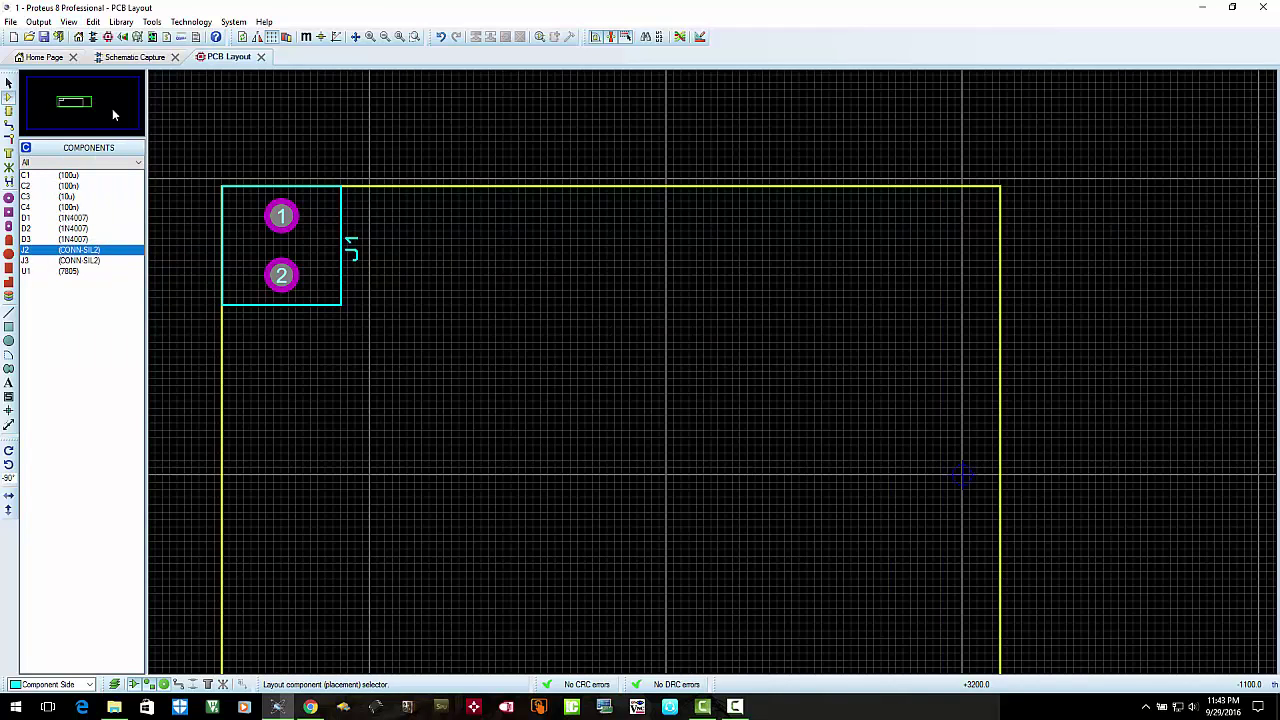
{"action": "left_click", "coordinate": [56, 219]}
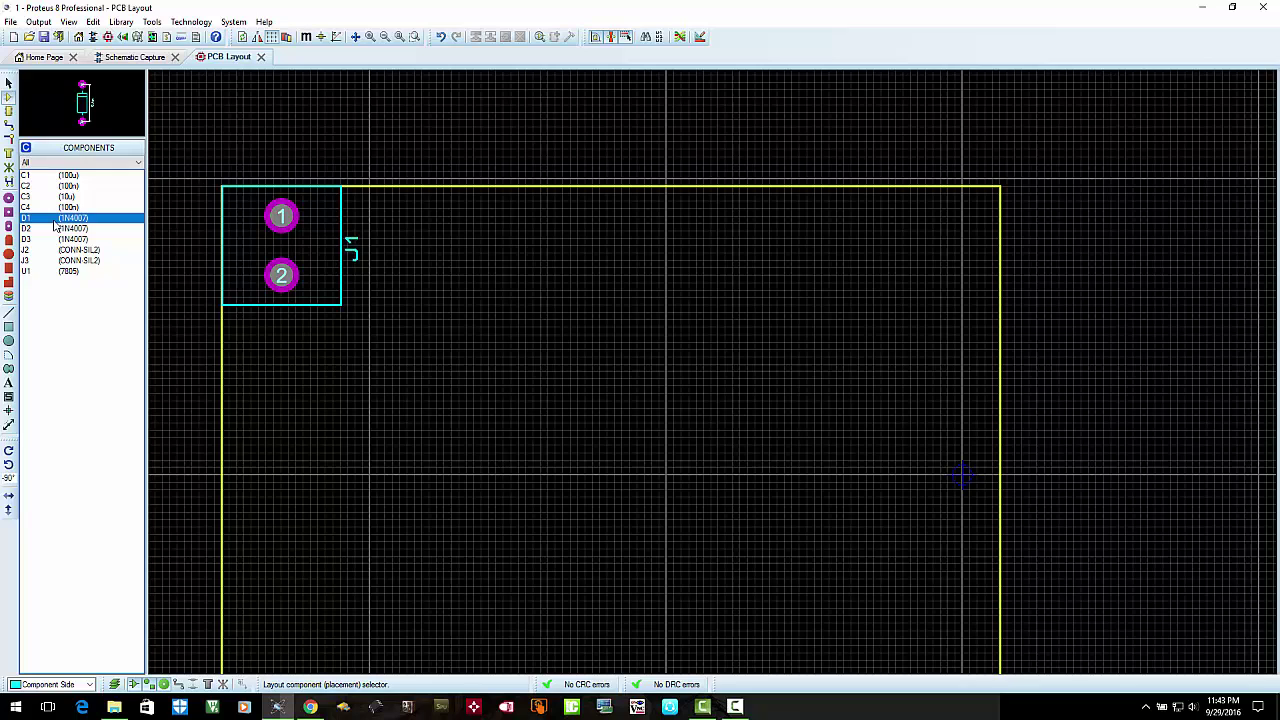
{"action": "left_click", "coordinate": [496, 279]}
{"action": "key", "text": "KP_Subtract"}
{"action": "key", "text": "KP_Subtract"}
{"action": "key", "text": "KP_Subtract"}
{"action": "key", "text": "KP_Subtract"}
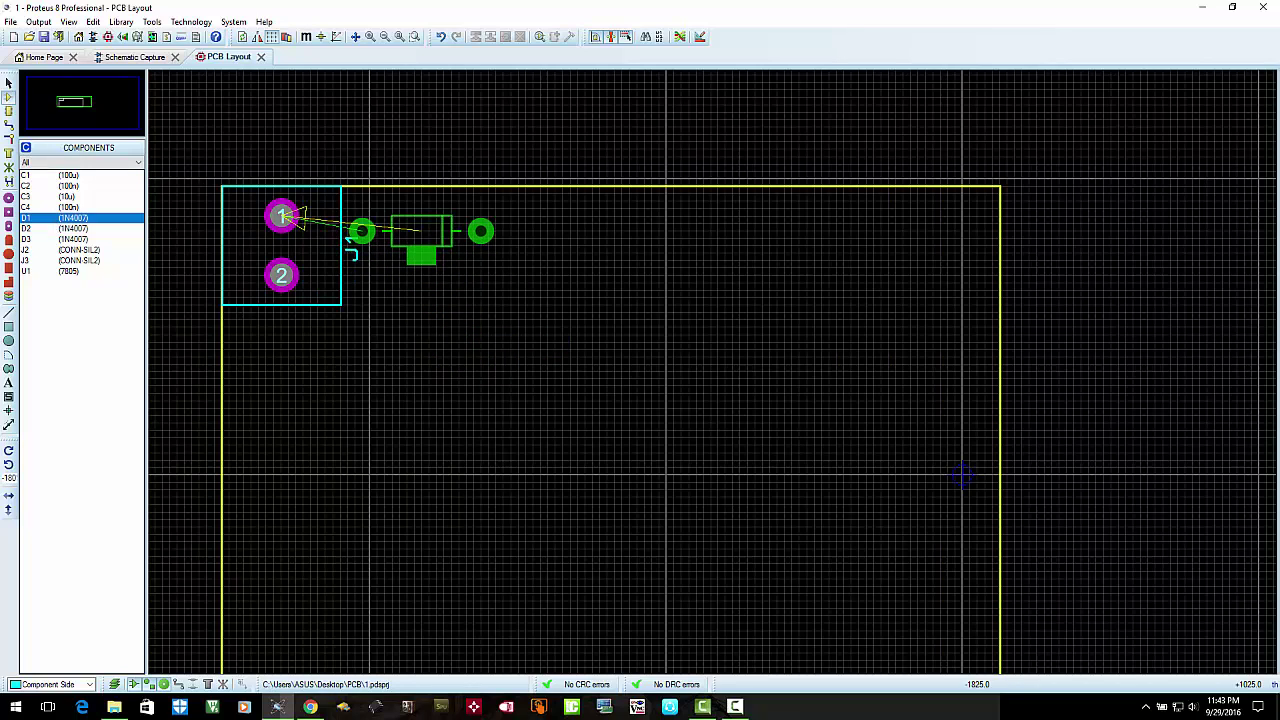
{"action": "left_click", "coordinate": [429, 216]}
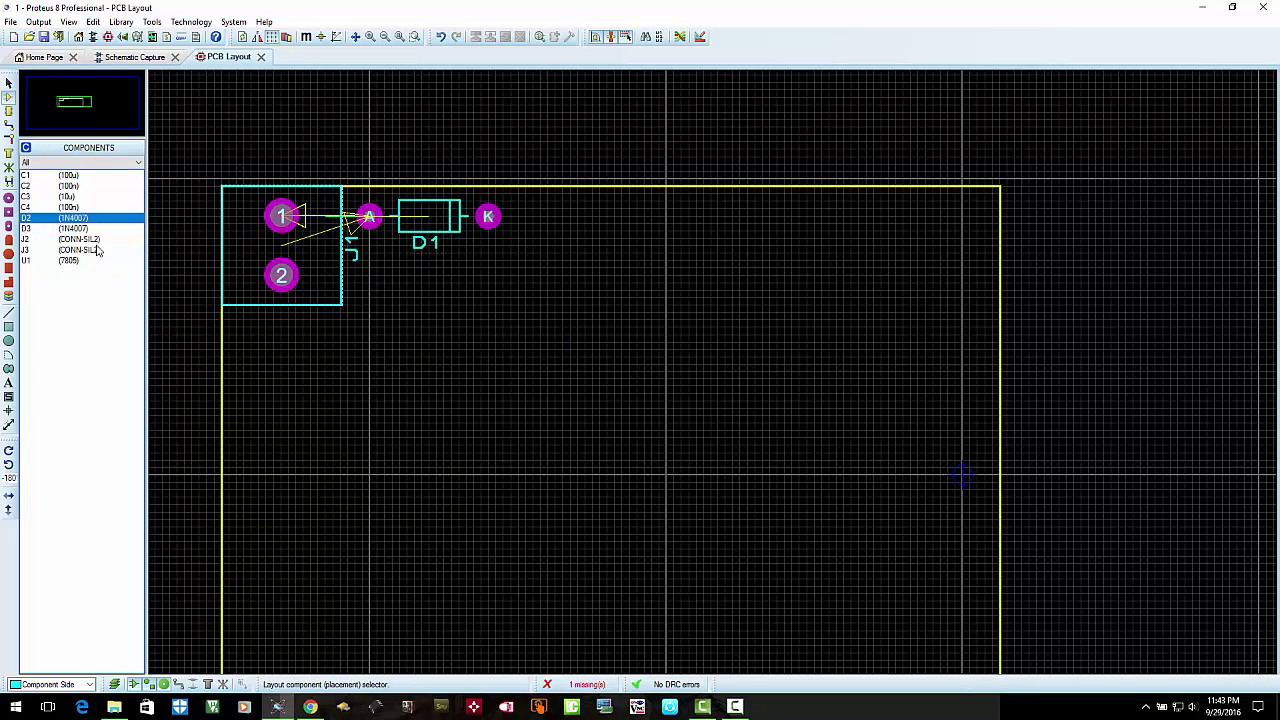
Place capacitor C1 below diode D1 and capacitor C2, rotated -90°, beside C1 under D1's cathode
{"action": "left_click", "coordinate": [52, 176]}
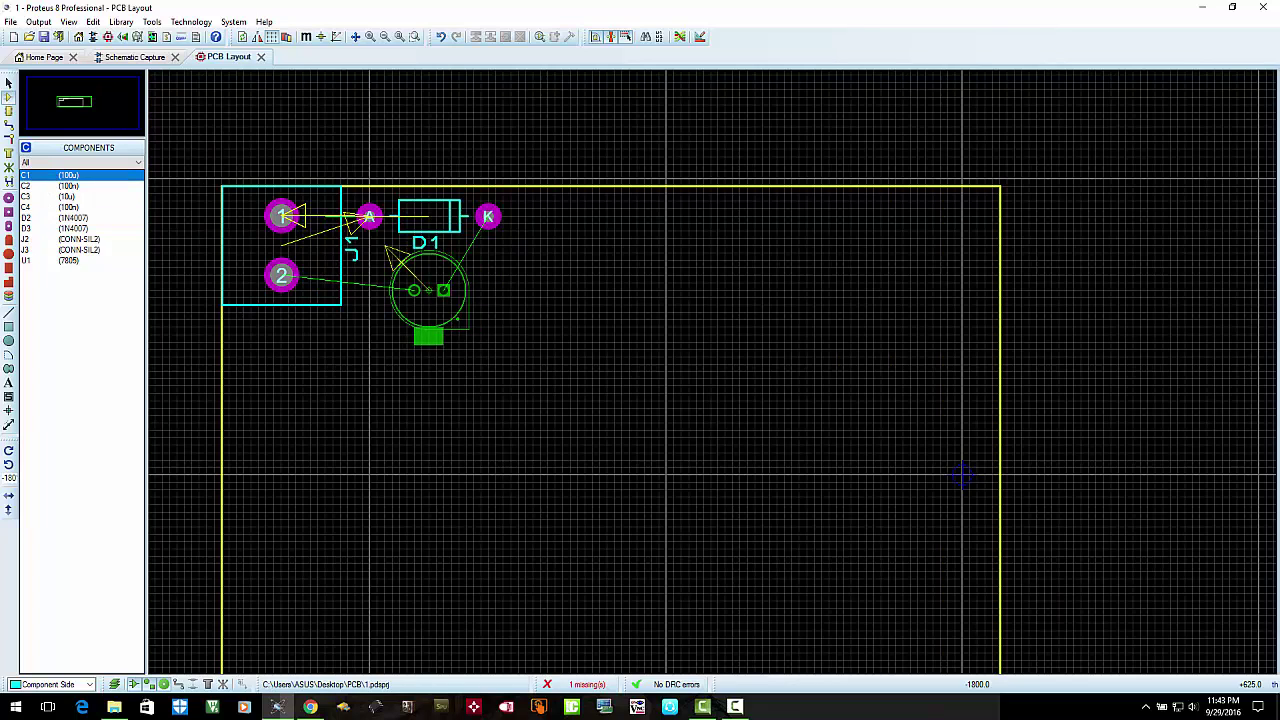
{"action": "left_click", "coordinate": [444, 290]}
{"action": "key", "text": "F6"}
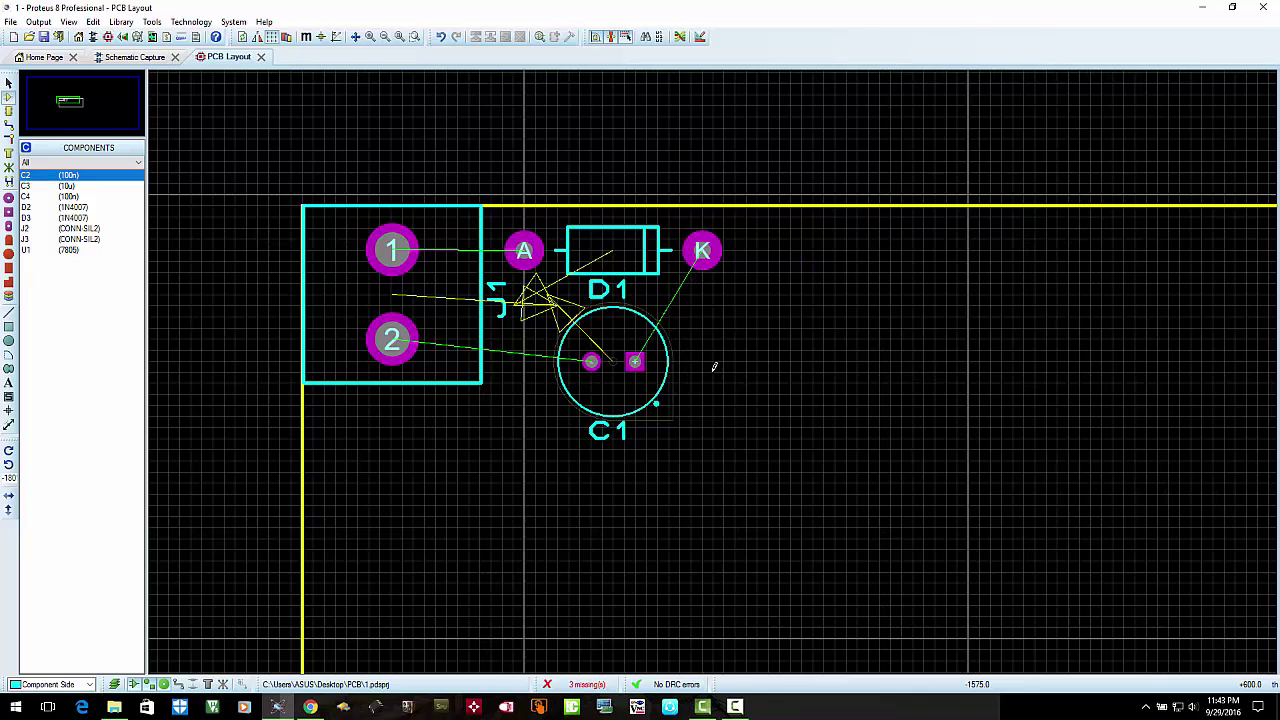
{"action": "scroll", "coordinate": [752, 346], "scroll_direction": "up", "scroll_amount": 1}
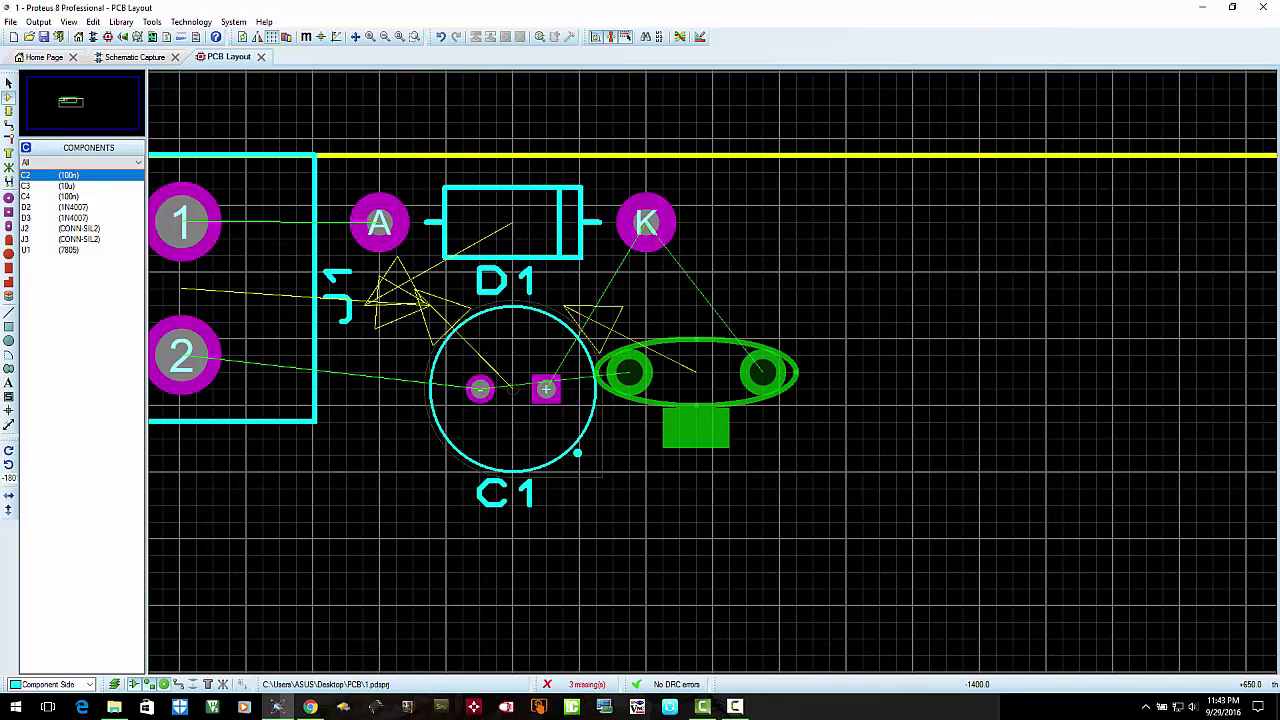
{"action": "key", "text": "KP_Subtract"}
{"action": "key", "text": "KP_Subtract"}
{"action": "key", "text": "KP_Subtract"}
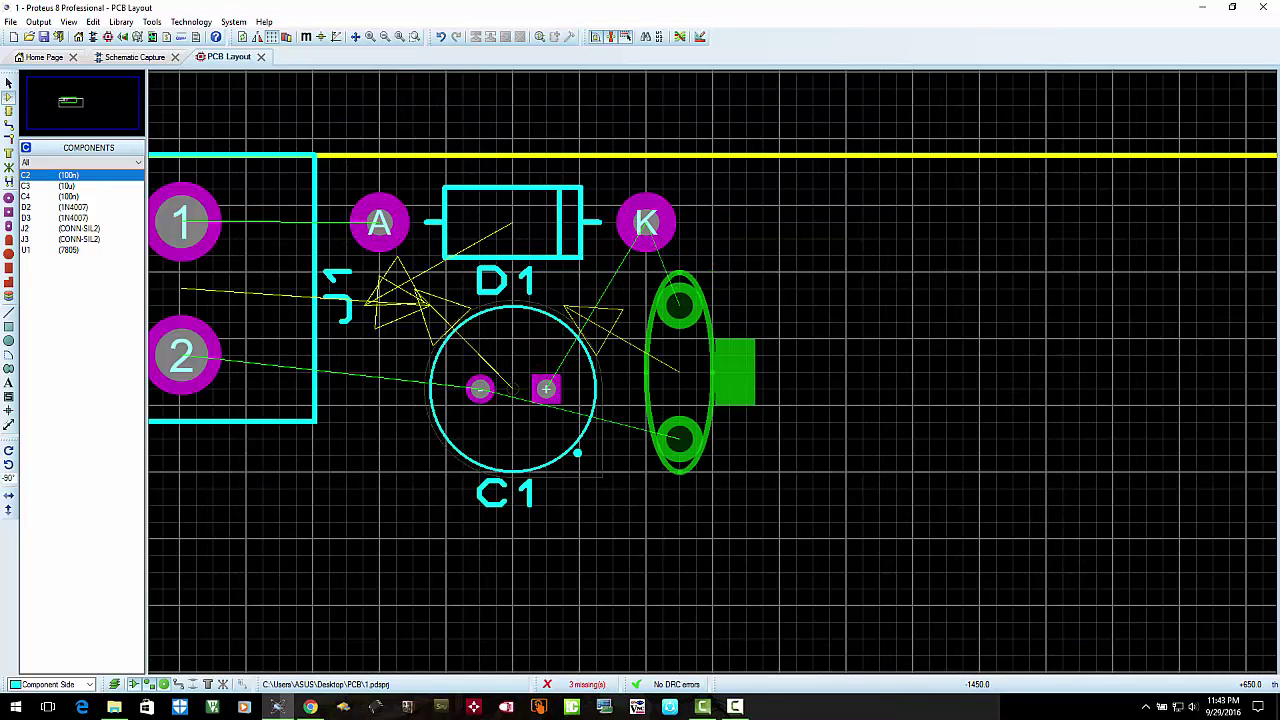
{"action": "left_click", "coordinate": [646, 222]}
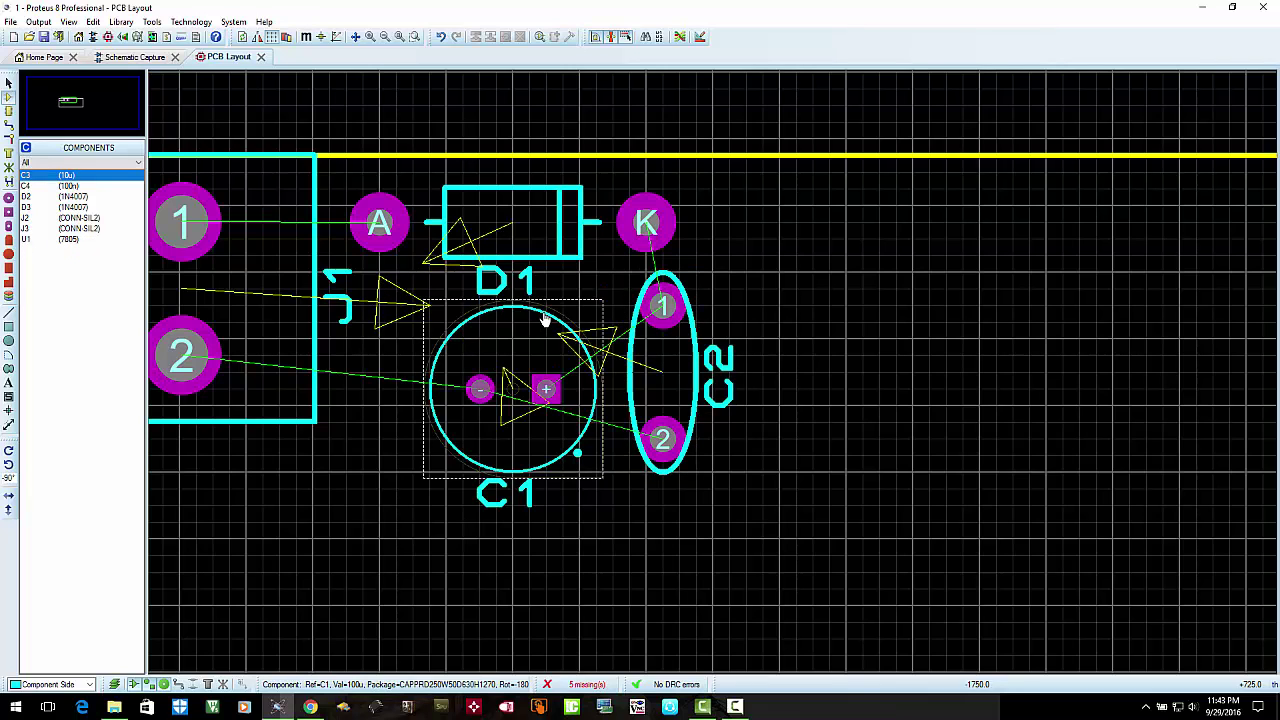
Rotate capacitor C1 so its positive pad points up toward diode D1, and deselect it
{"action": "left_click", "coordinate": [545, 385]}
{"action": "key", "text": "KP_Subtract"}
{"action": "key", "text": "KP_Subtract"}
{"action": "key", "text": "KP_Subtract"}
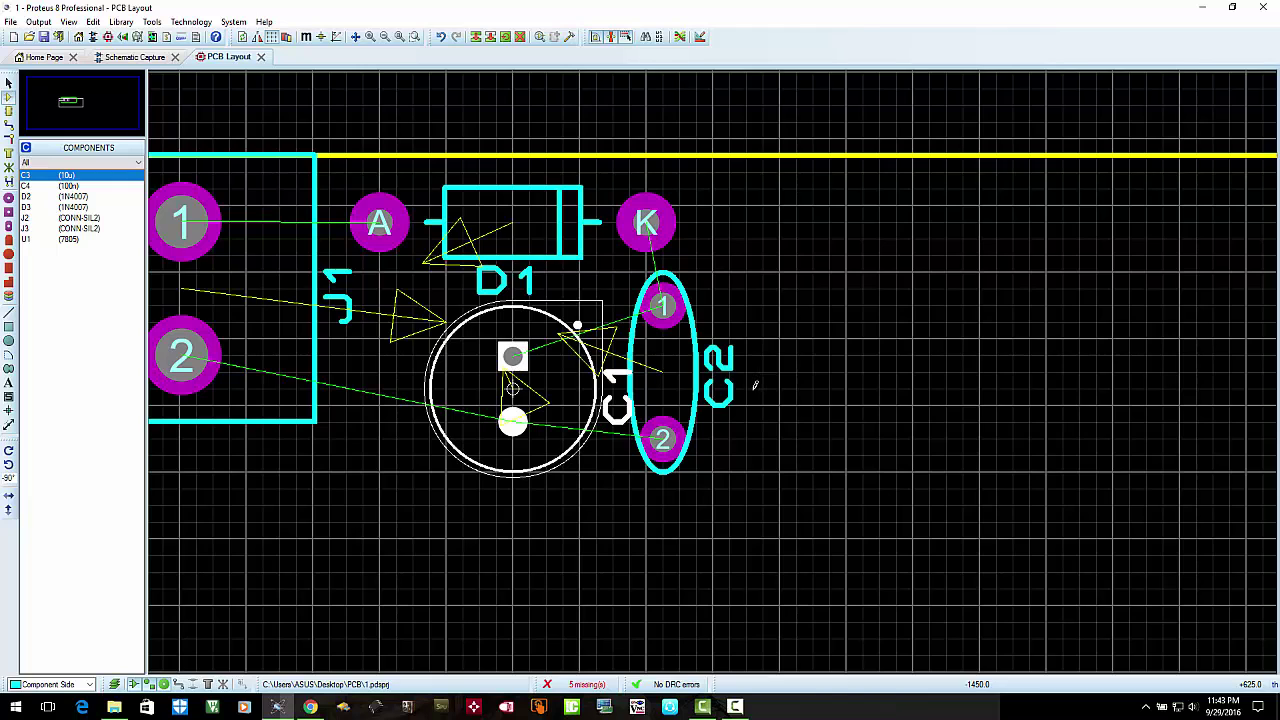
{"action": "scroll", "coordinate": [757, 383], "scroll_direction": "down", "scroll_amount": 2}
{"action": "scroll", "coordinate": [777, 371], "scroll_direction": "up", "scroll_amount": 2}
{"action": "scroll", "coordinate": [763, 363], "scroll_direction": "down", "scroll_amount": 1}
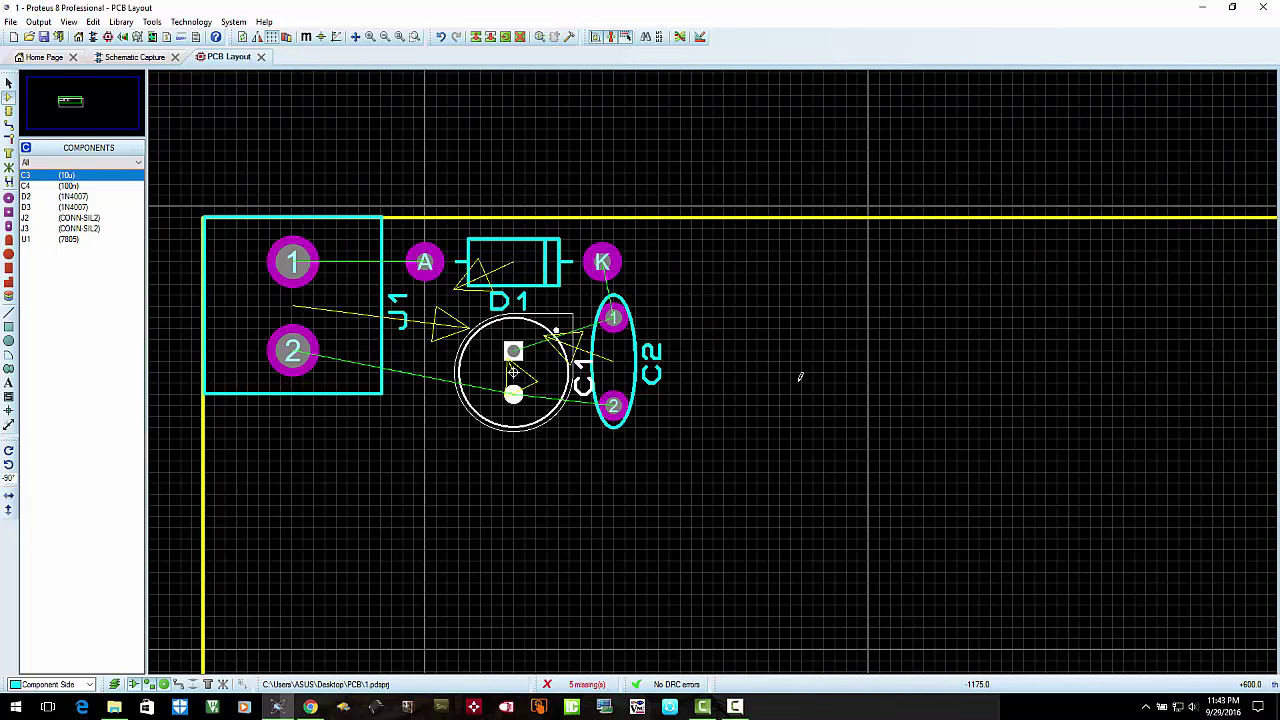
{"action": "left_click", "coordinate": [724, 350]}
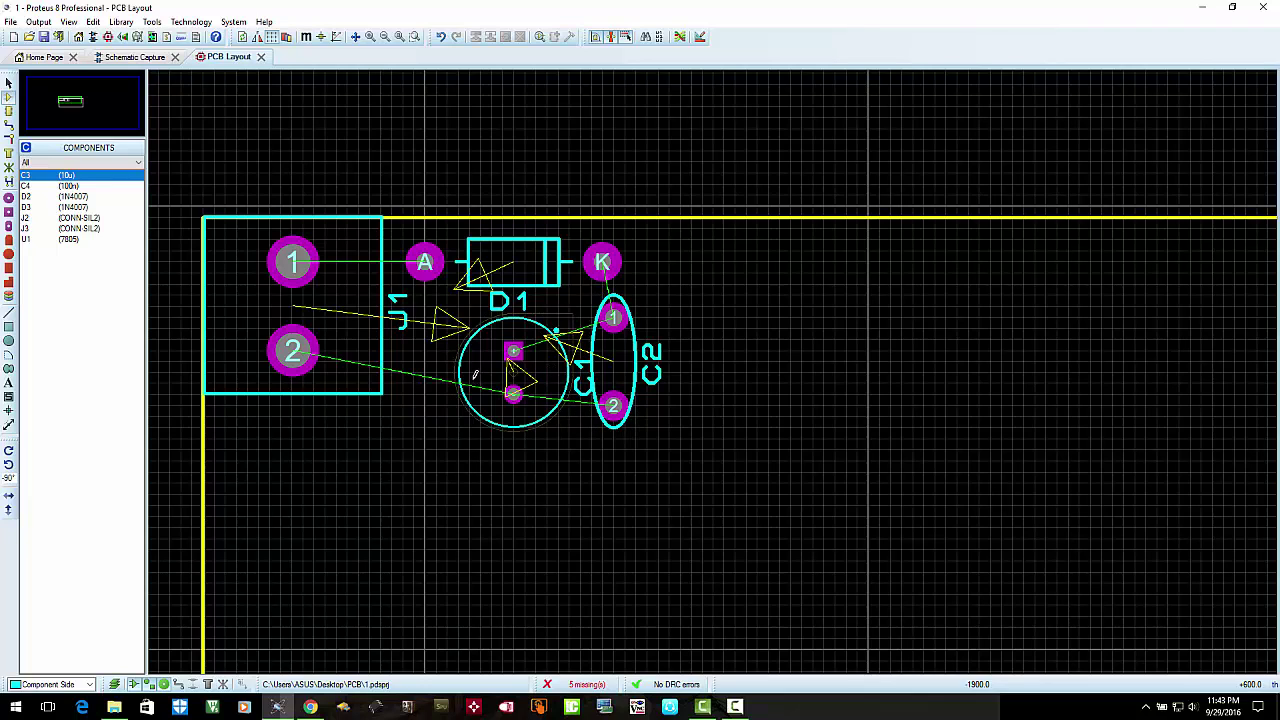
Try capacitor C1 turned a further 180° and restore its orientation with the positive pad up
{"action": "left_click", "coordinate": [523, 327]}
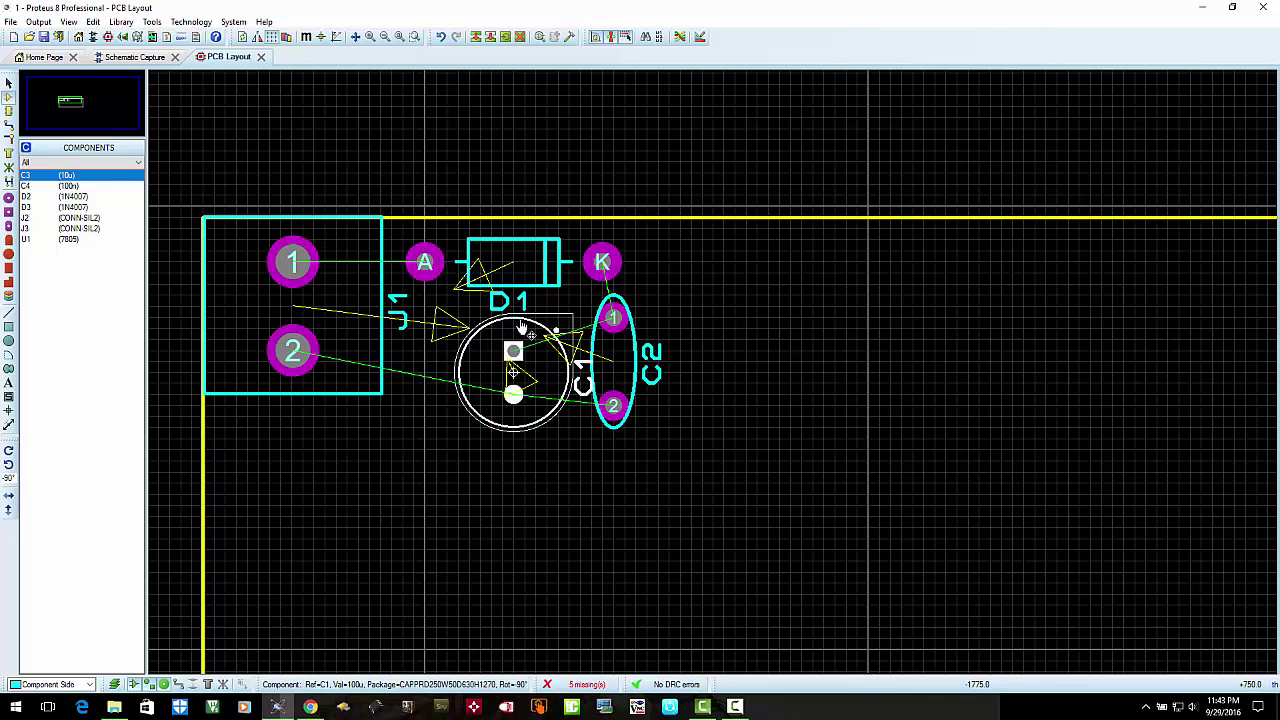
{"action": "key", "text": "KP_Subtract"}
{"action": "key", "text": "KP_Subtract"}
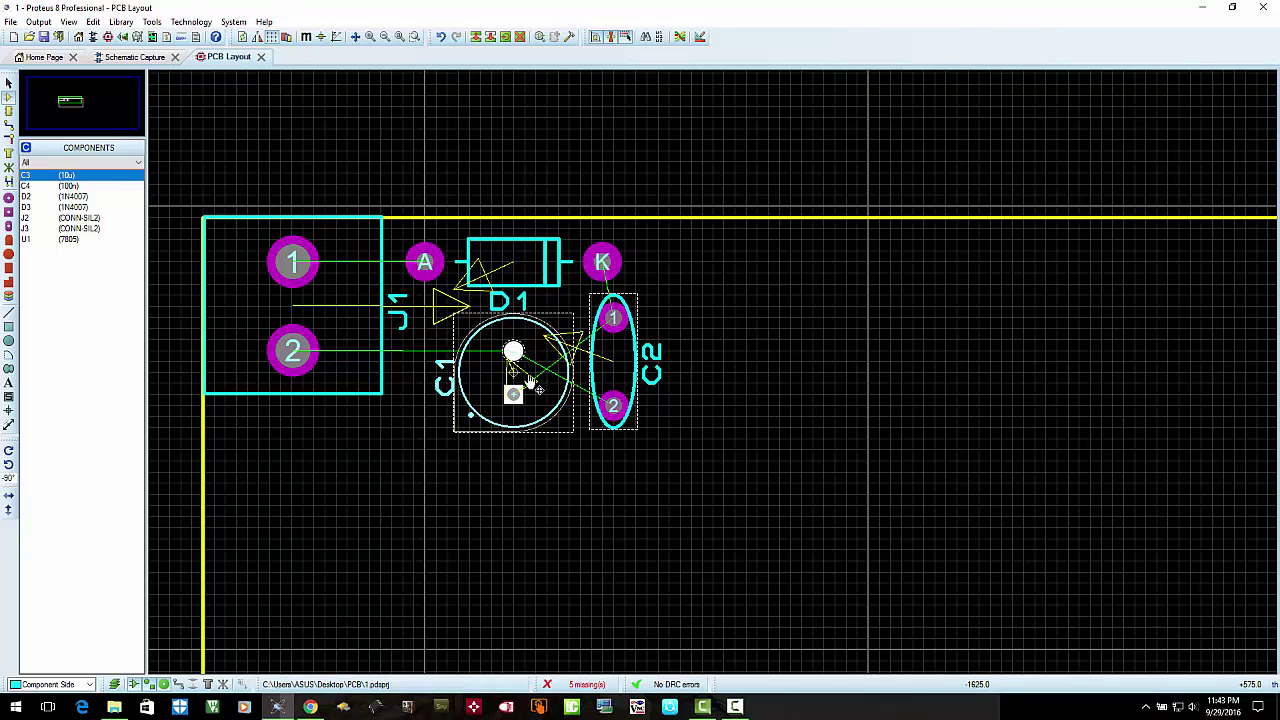
{"action": "left_click", "coordinate": [513, 348]}
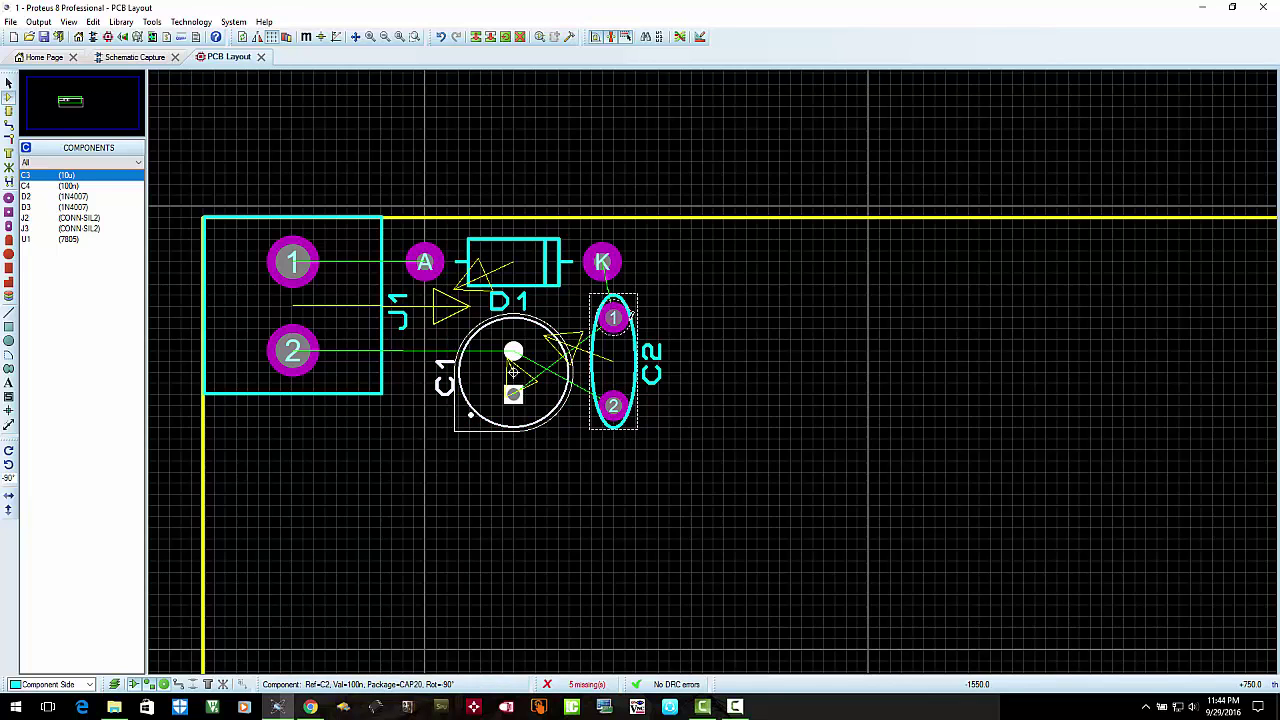
{"action": "left_click", "coordinate": [540, 325]}
{"action": "double_click", "coordinate": [540, 327]}
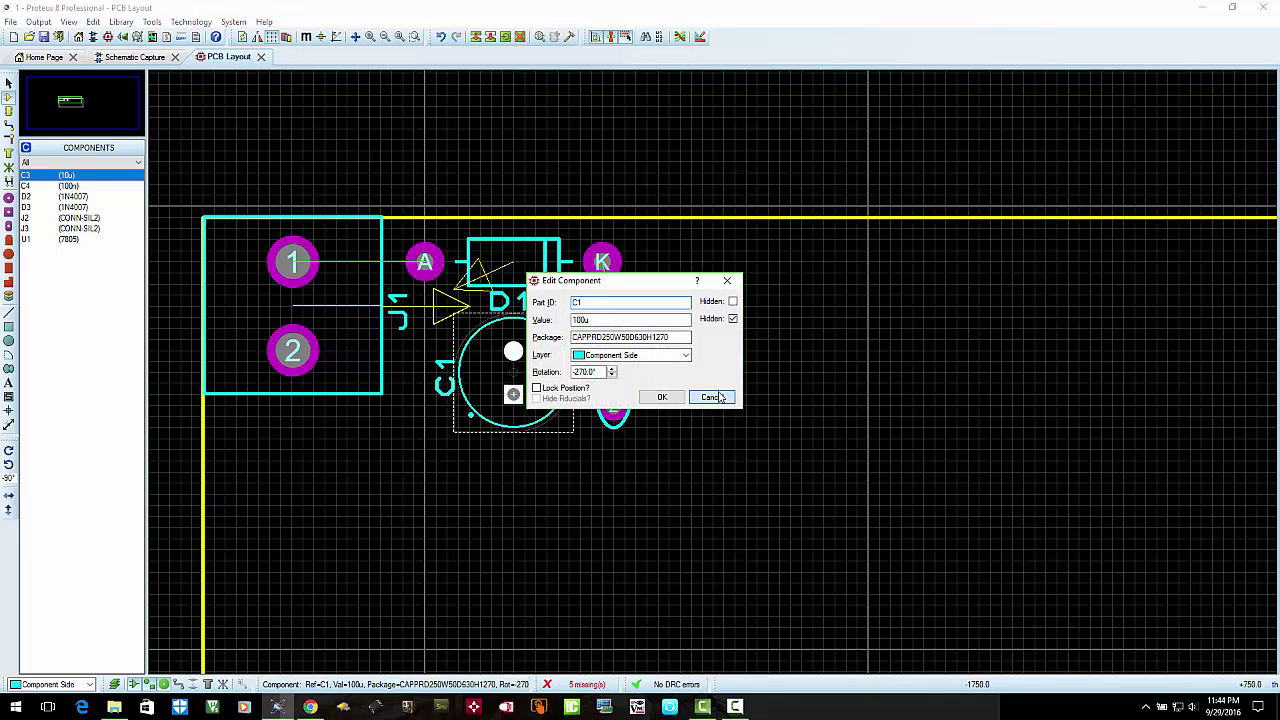
{"action": "key", "text": "Return"}
{"action": "double_click", "coordinate": [549, 340]}
{"action": "key", "text": "Return"}
{"action": "key", "text": "KP_Add"}
{"action": "key", "text": "KP_Add"}
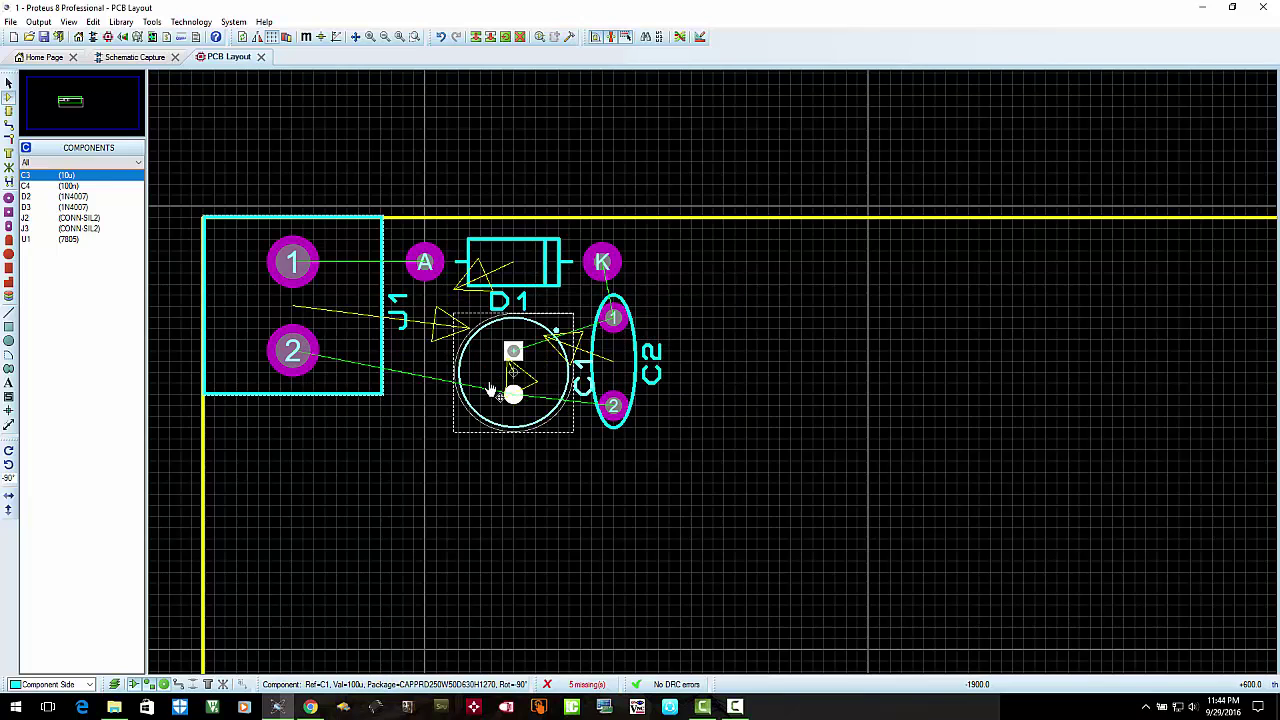
{"action": "left_click", "coordinate": [512, 351]}
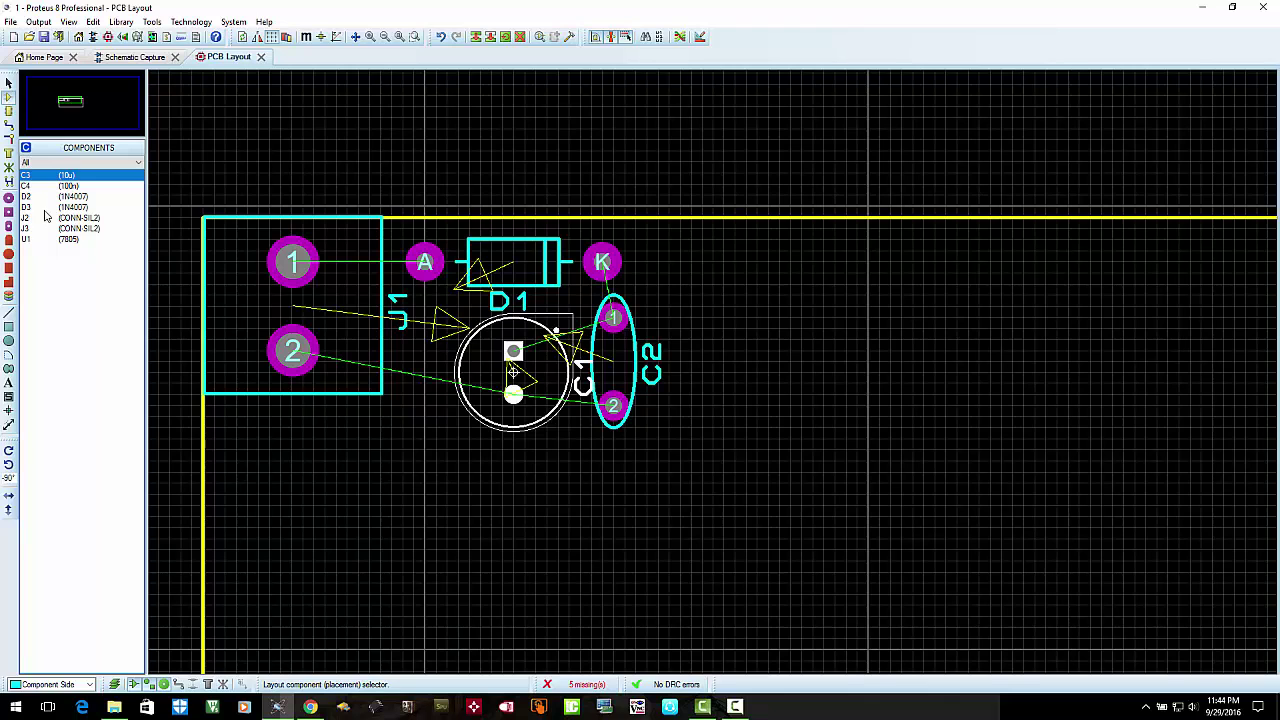
Place the 7805 regulator U1 at 0° to the right of C2, close to the board's upper edge
{"action": "left_click", "coordinate": [35, 240]}
{"action": "scroll", "coordinate": [708, 326], "scroll_direction": "down", "scroll_amount": 1}
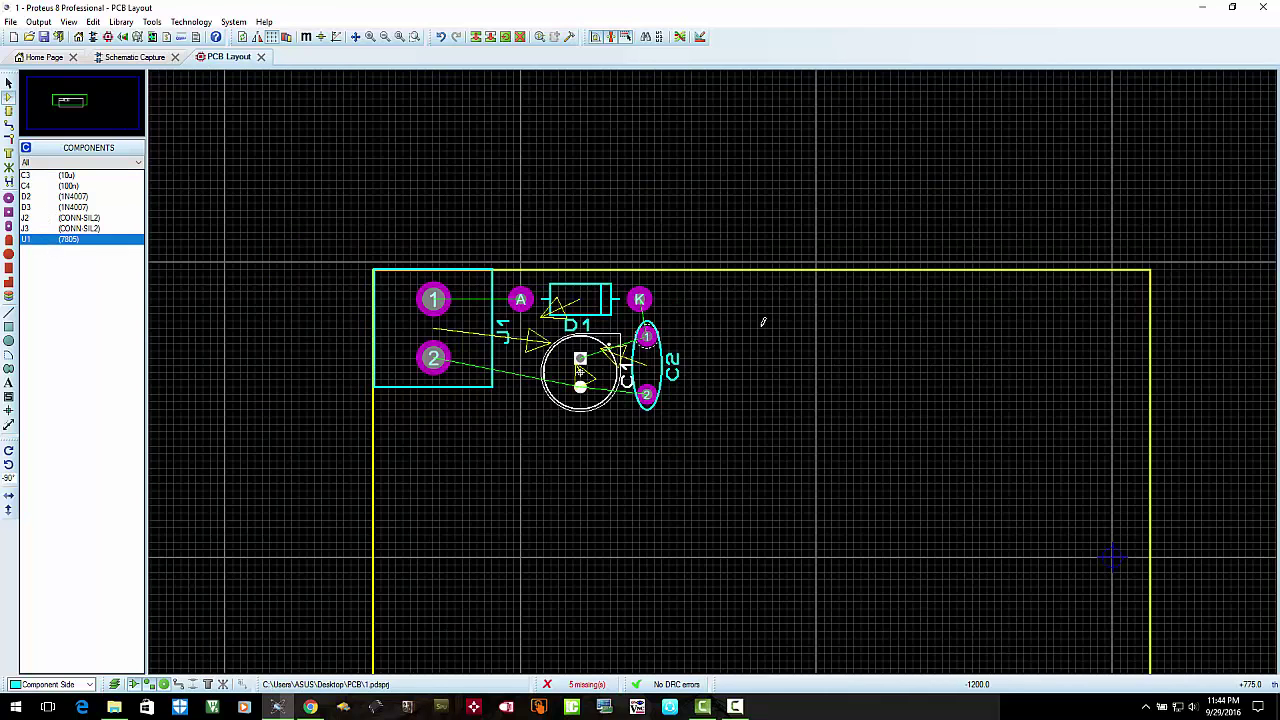
{"action": "scroll", "coordinate": [716, 370], "scroll_direction": "up", "scroll_amount": 1}
{"action": "left_click", "coordinate": [716, 374]}
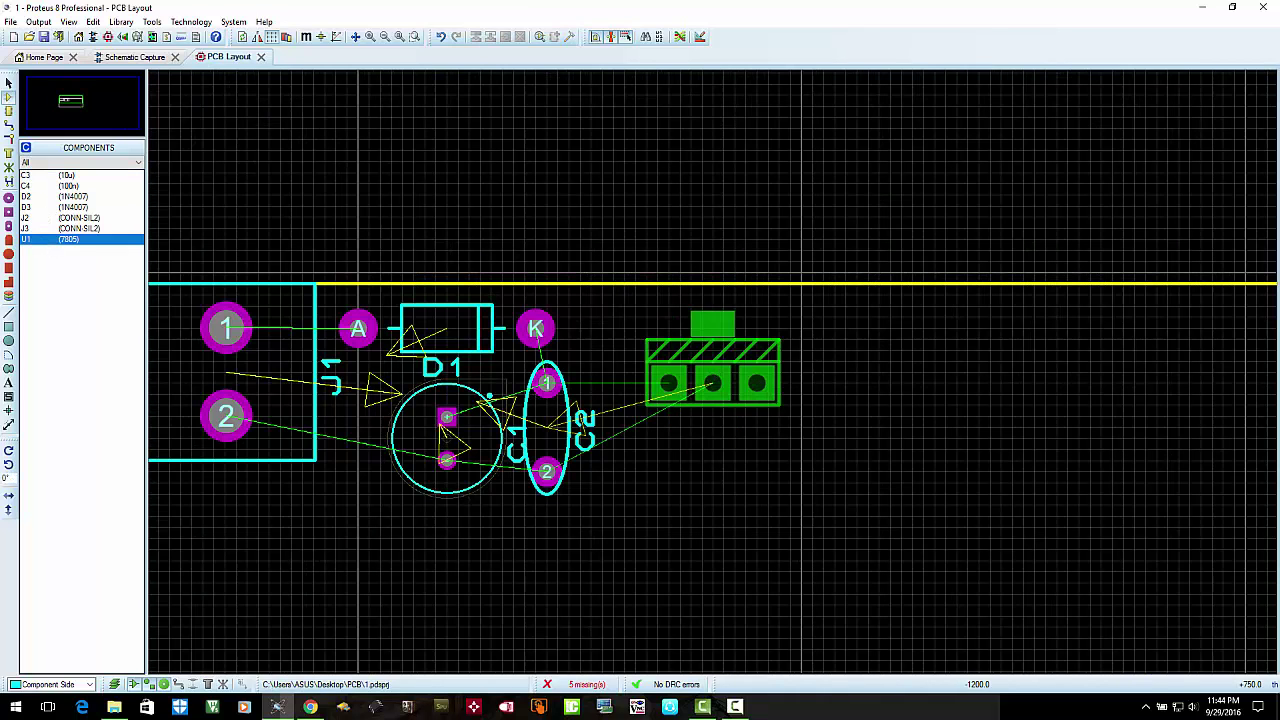
{"action": "left_click", "coordinate": [712, 345]}
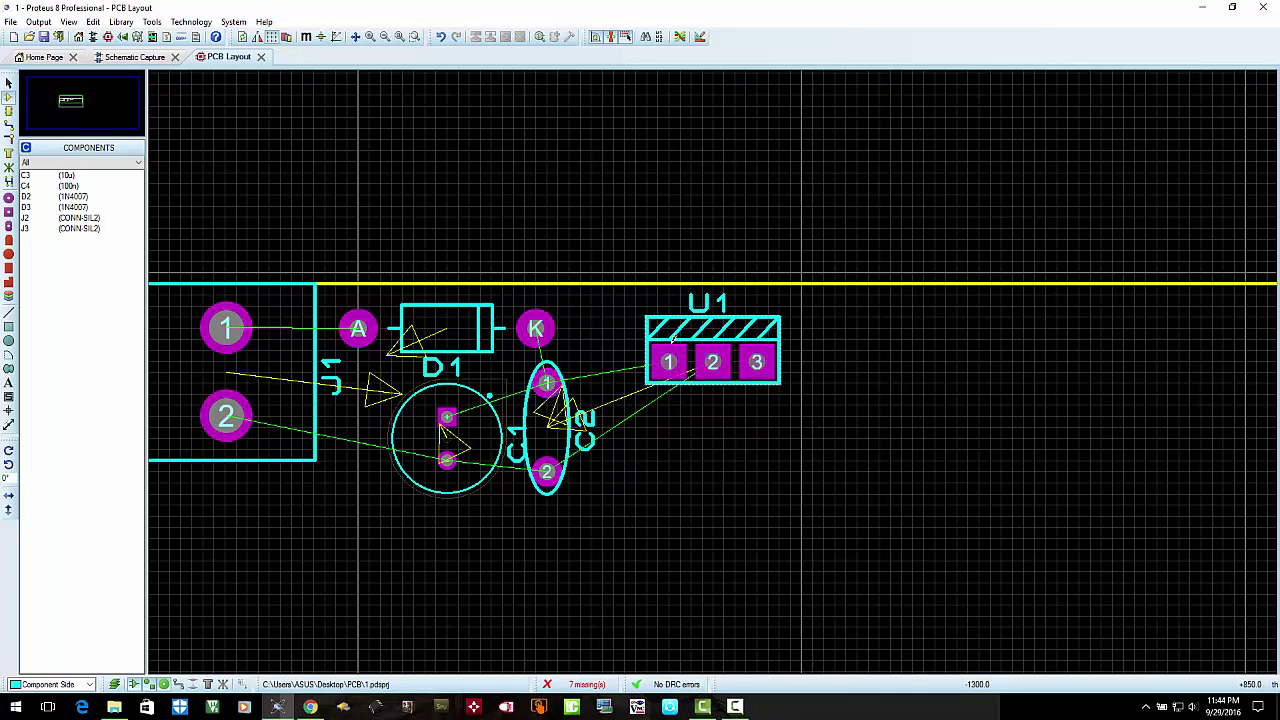
Check U1's connections in the schematic and place capacitor C3, rotated -180°, just below U1's pins 2 and 3
{"action": "left_click", "coordinate": [150, 57]}
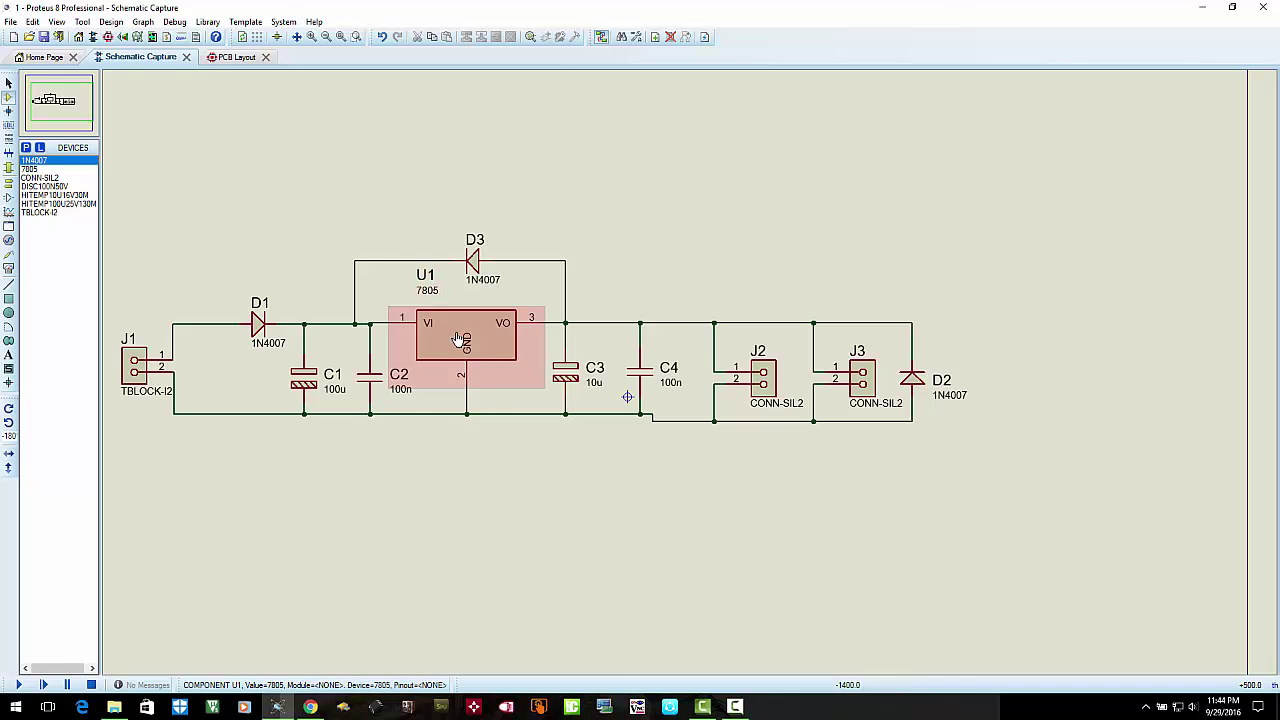
{"action": "left_click", "coordinate": [235, 57]}
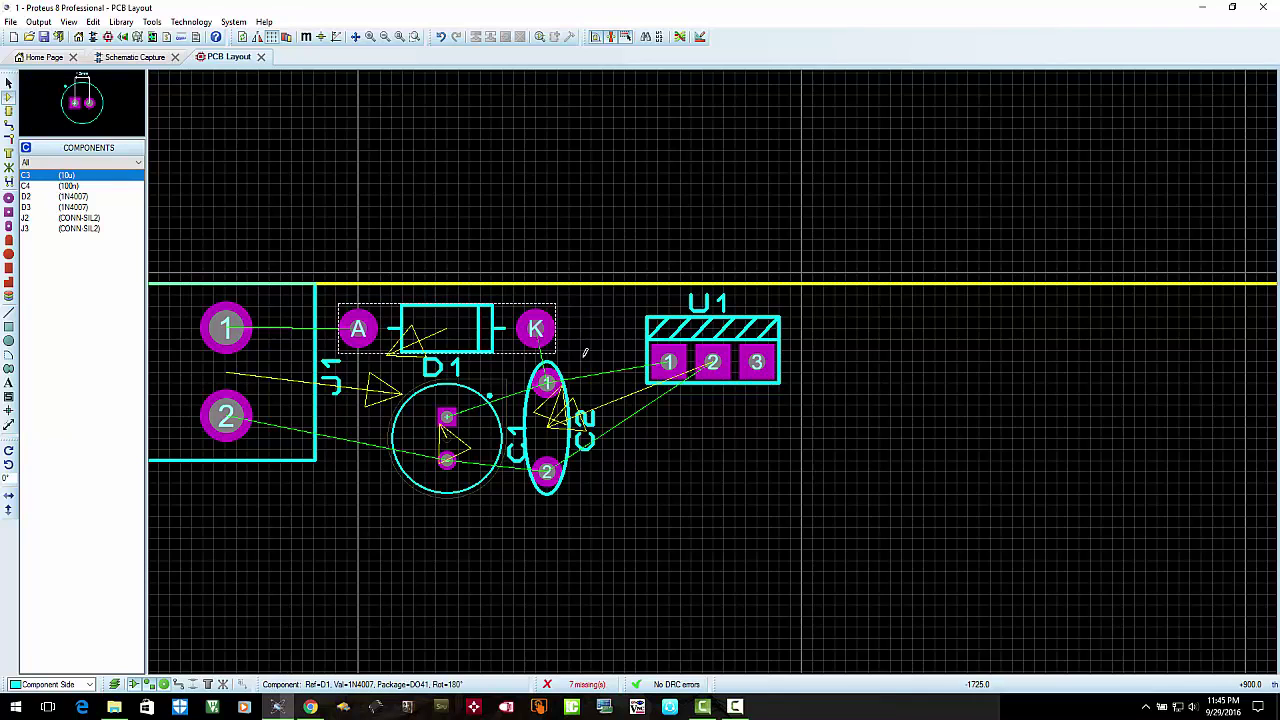
{"action": "left_click", "coordinate": [722, 445]}
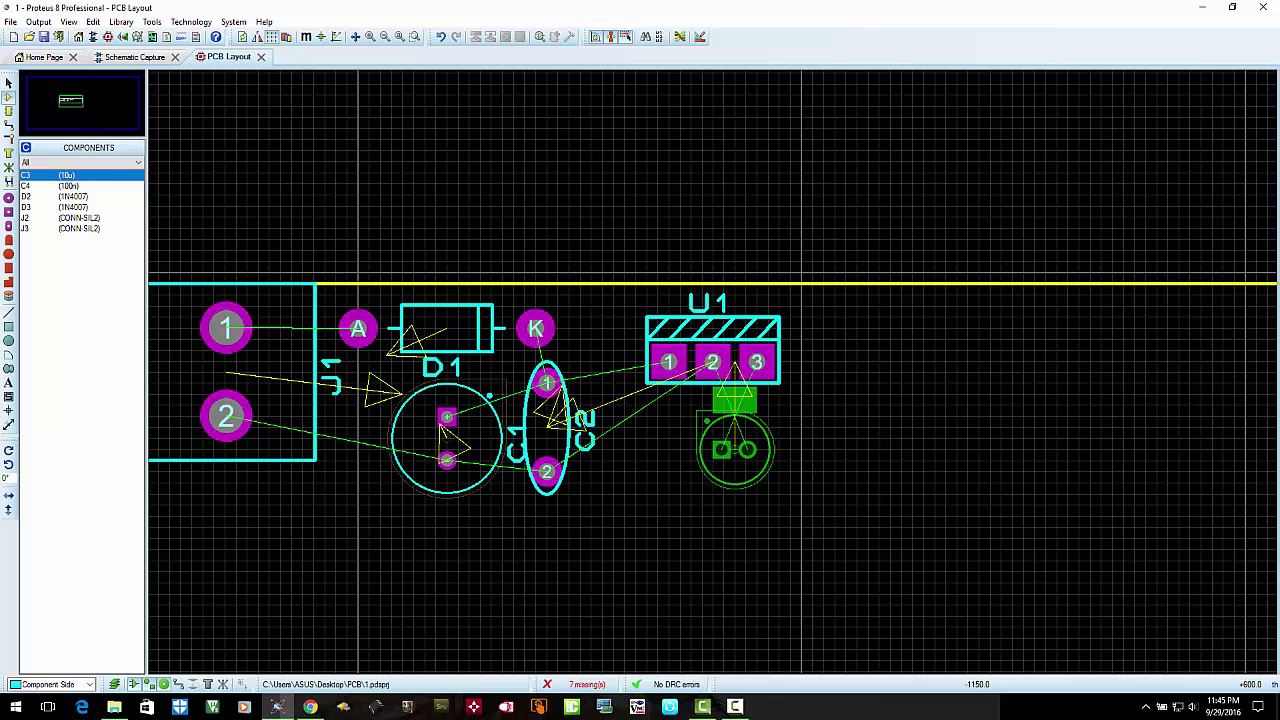
{"action": "key", "text": "KP_Subtract"}
{"action": "key", "text": "KP_Subtract"}
{"action": "left_click", "coordinate": [735, 440]}
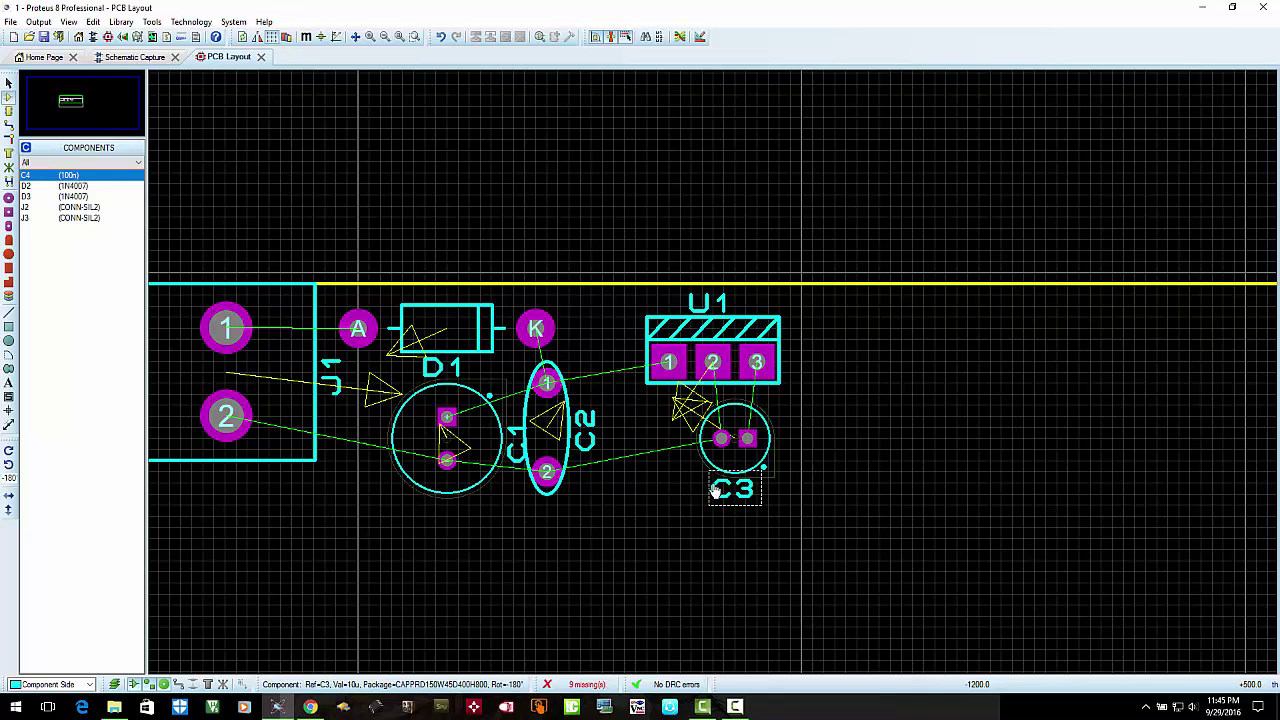
Check C4 in the schematic and place it horizontally below C3, with its pin 1 under U1's pin 3
{"action": "left_click", "coordinate": [146, 57]}
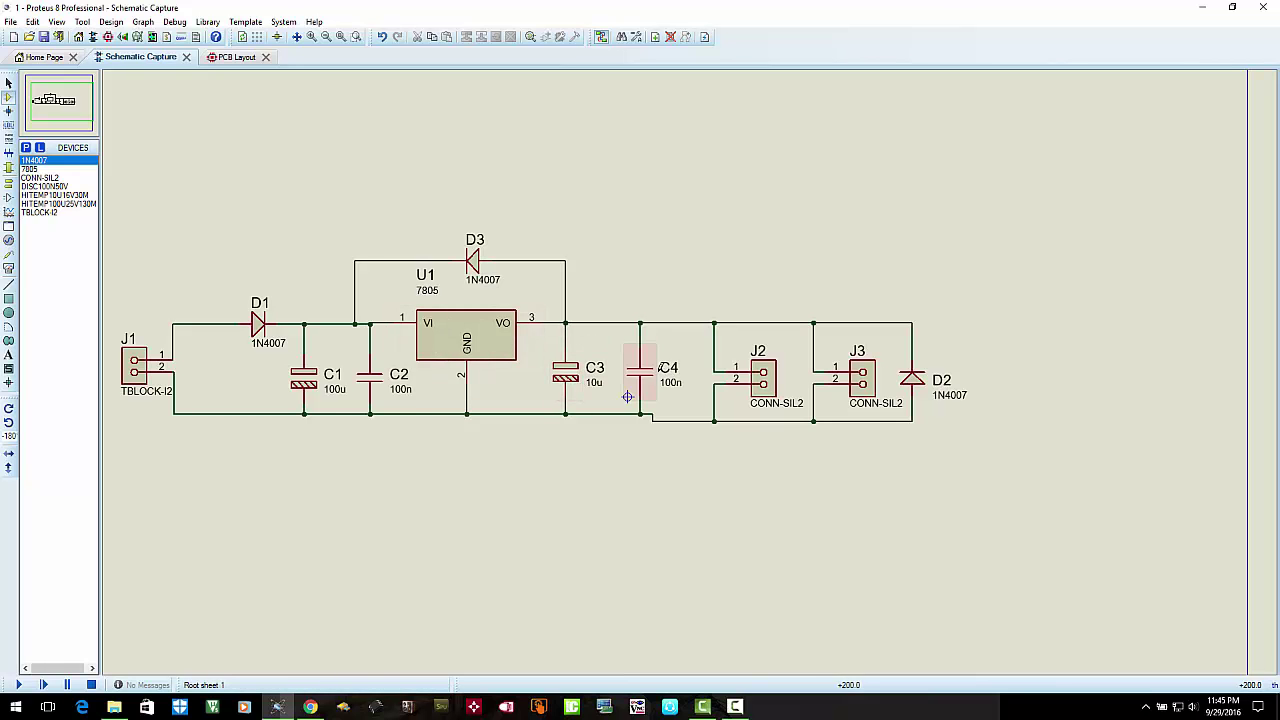
{"action": "left_click", "coordinate": [234, 57]}
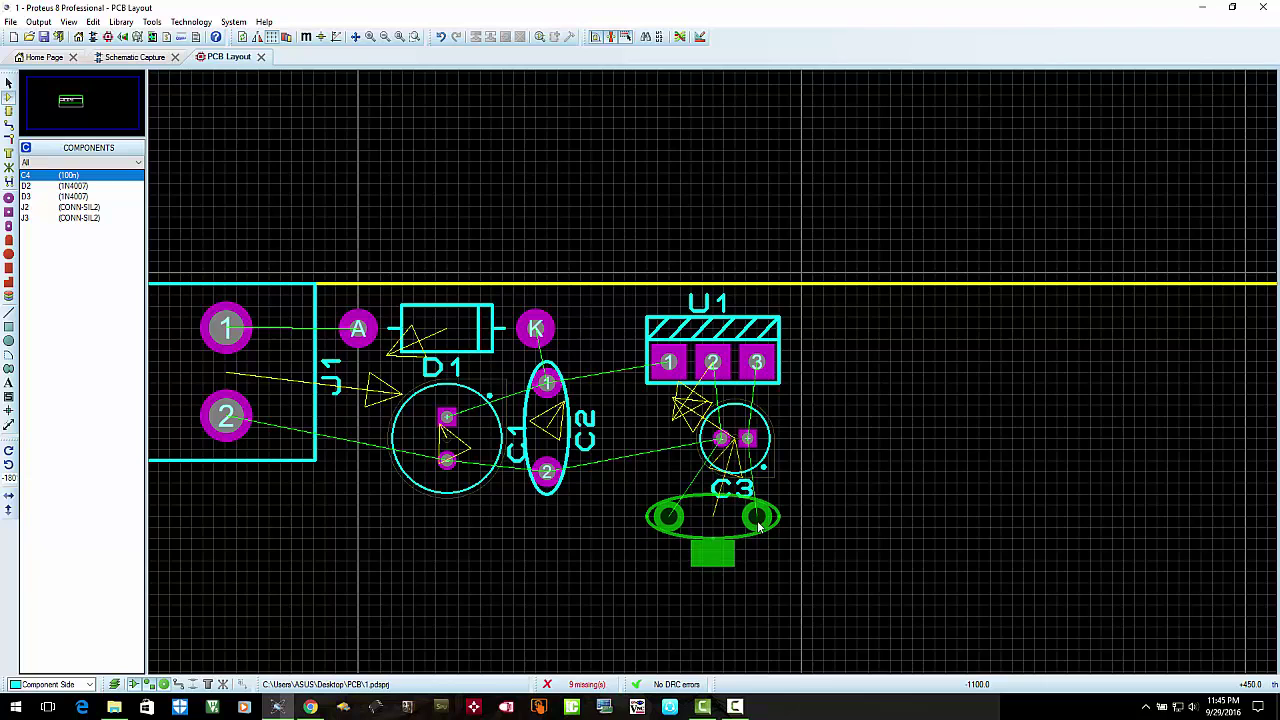
{"action": "left_click", "coordinate": [758, 517]}
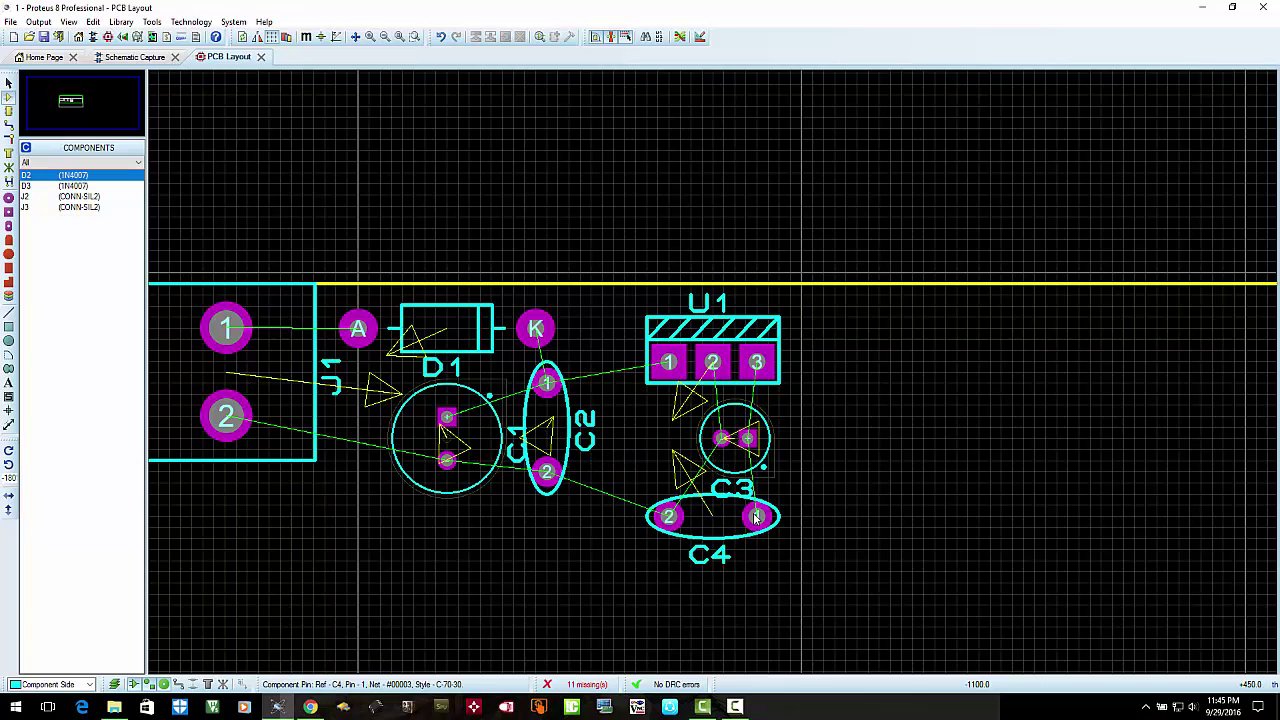
Check diode D3 in the schematic and place it at 0° below C4, with its anode under C4's pin 1
{"action": "left_click", "coordinate": [130, 58]}
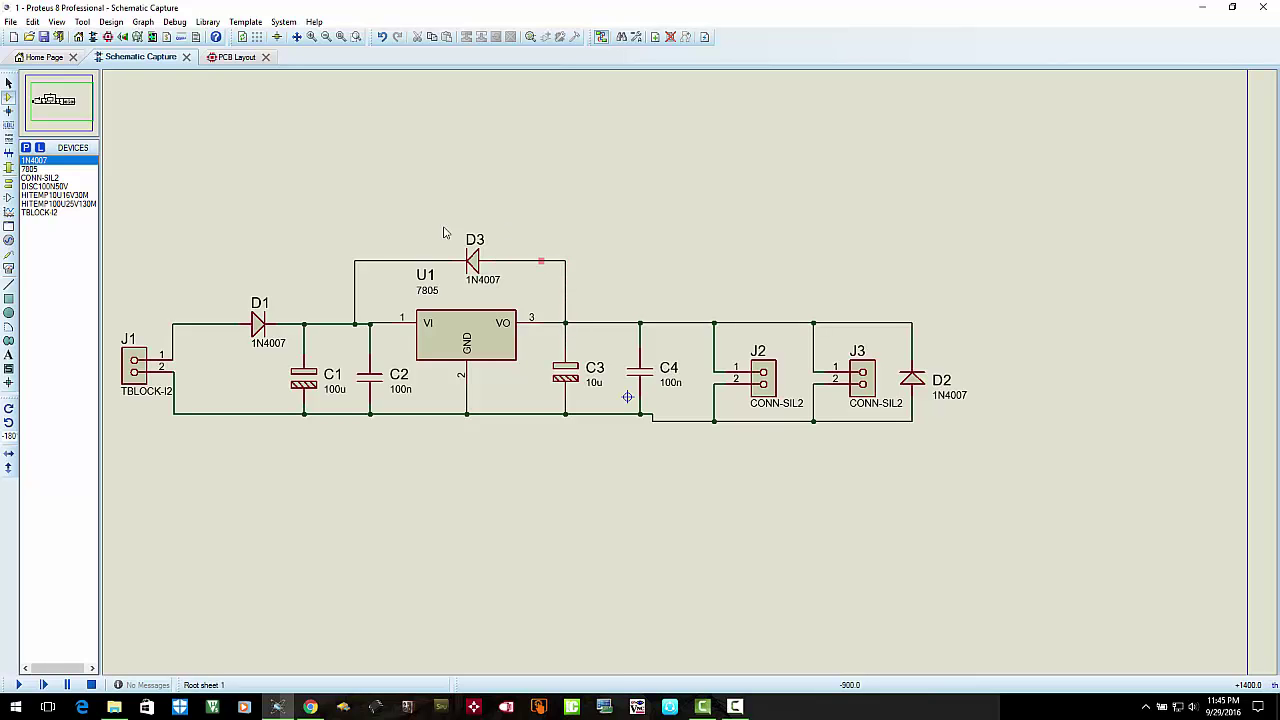
{"action": "left_click", "coordinate": [233, 57]}
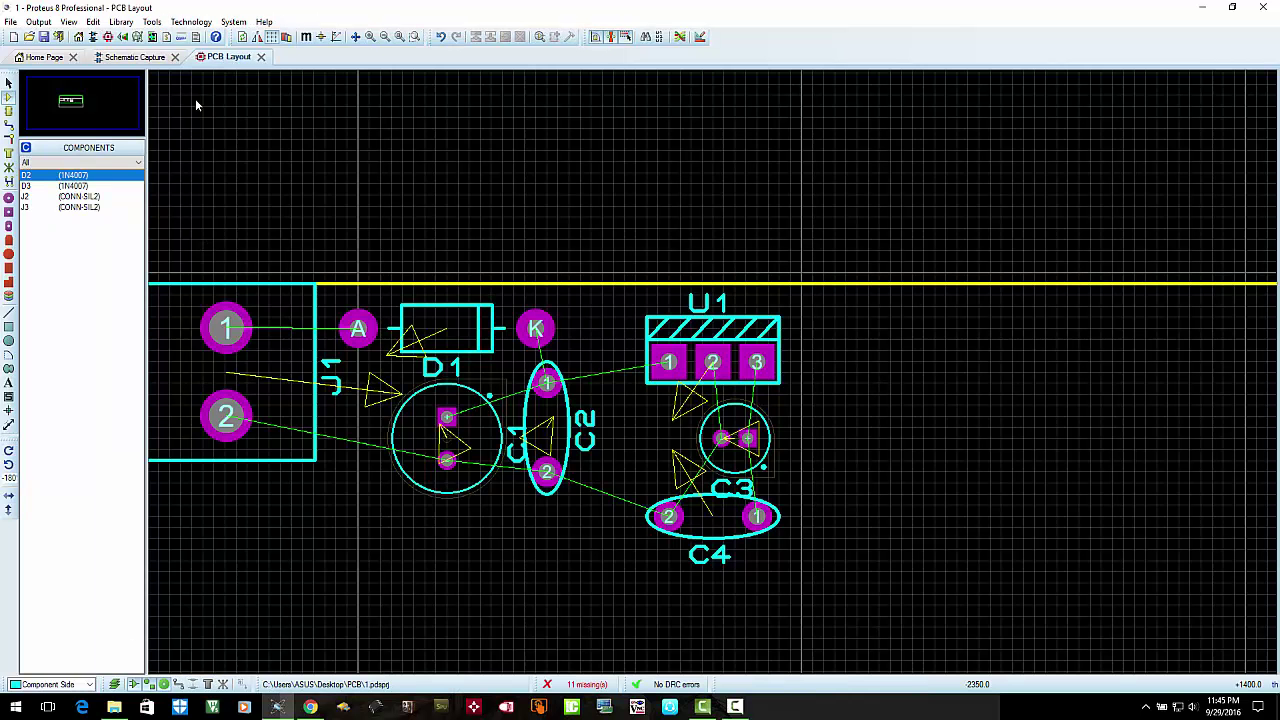
{"action": "left_click", "coordinate": [176, 57]}
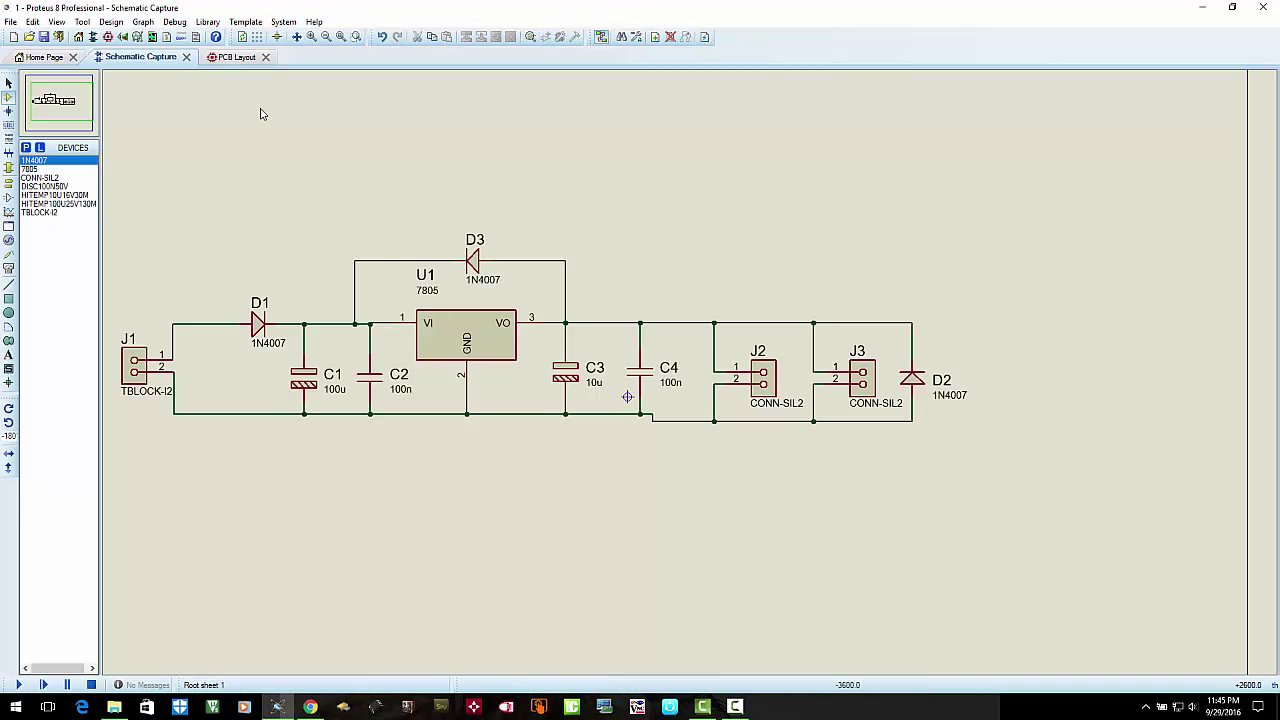
{"action": "left_click", "coordinate": [233, 57]}
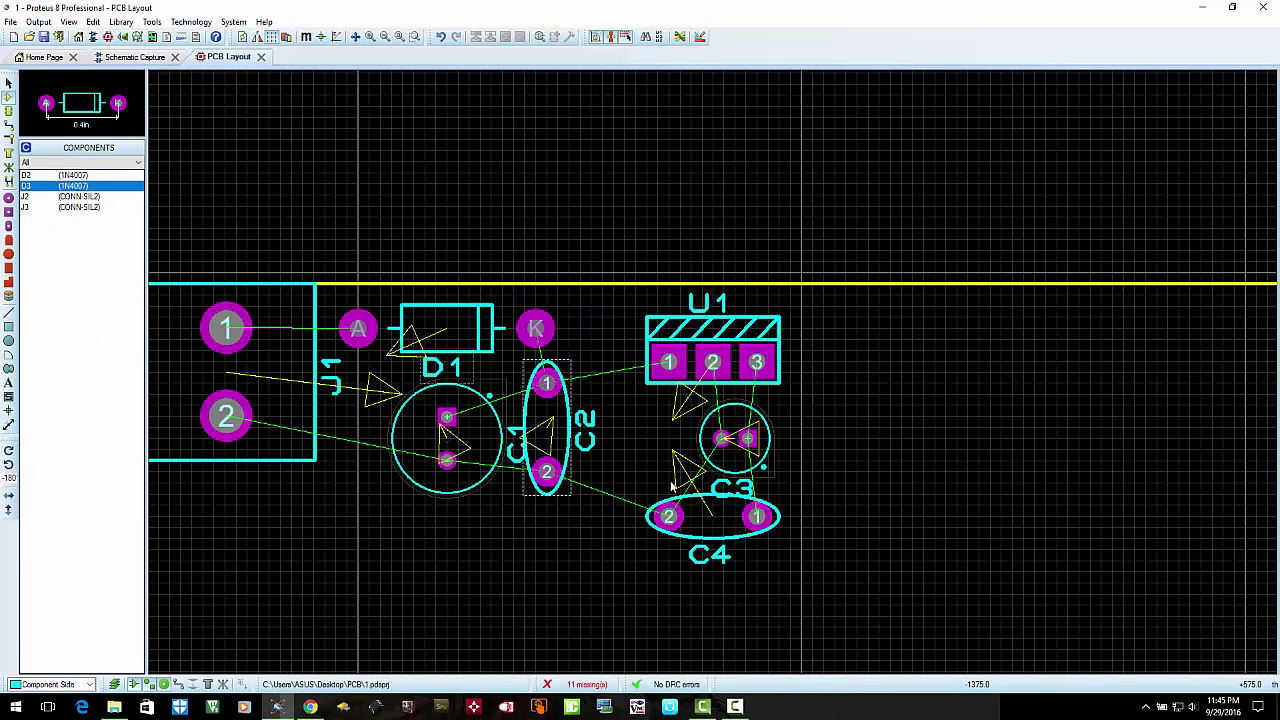
{"action": "scroll", "coordinate": [672, 487], "scroll_direction": "down", "scroll_amount": 2}
{"action": "scroll", "coordinate": [757, 443], "scroll_direction": "up", "scroll_amount": 2}
{"action": "left_click", "coordinate": [712, 475]}
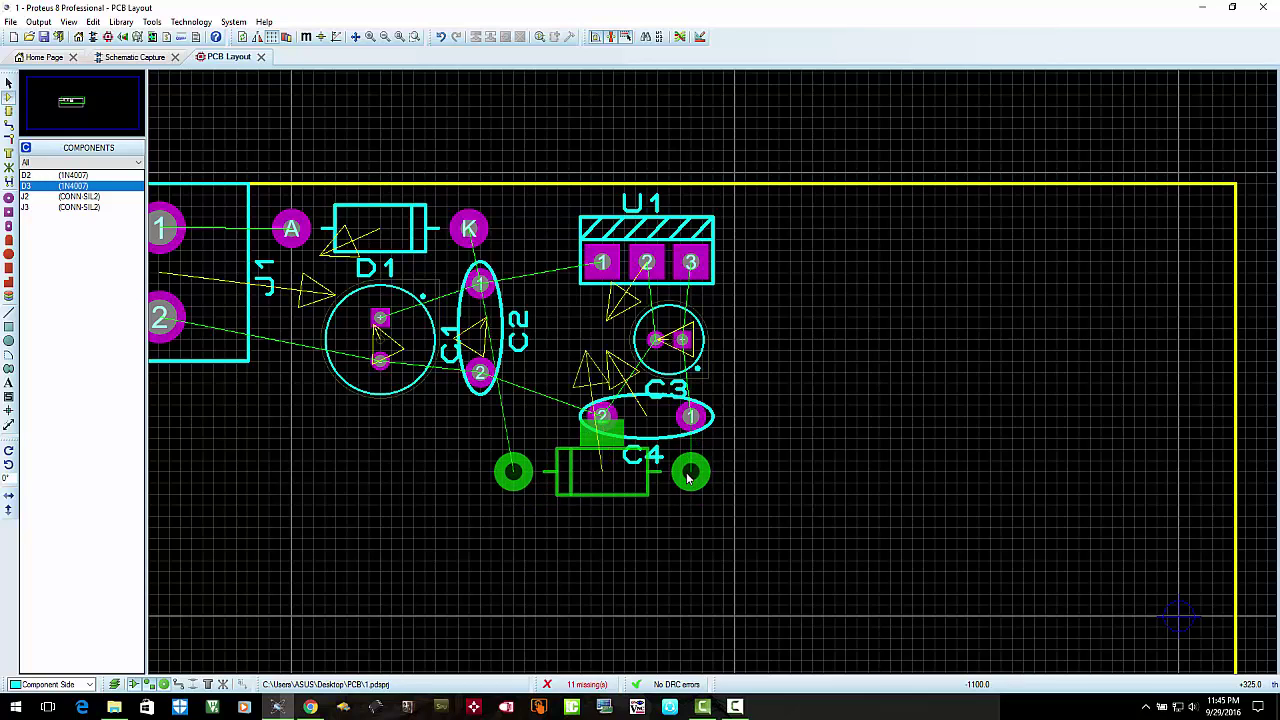
{"action": "left_click", "coordinate": [688, 478]}
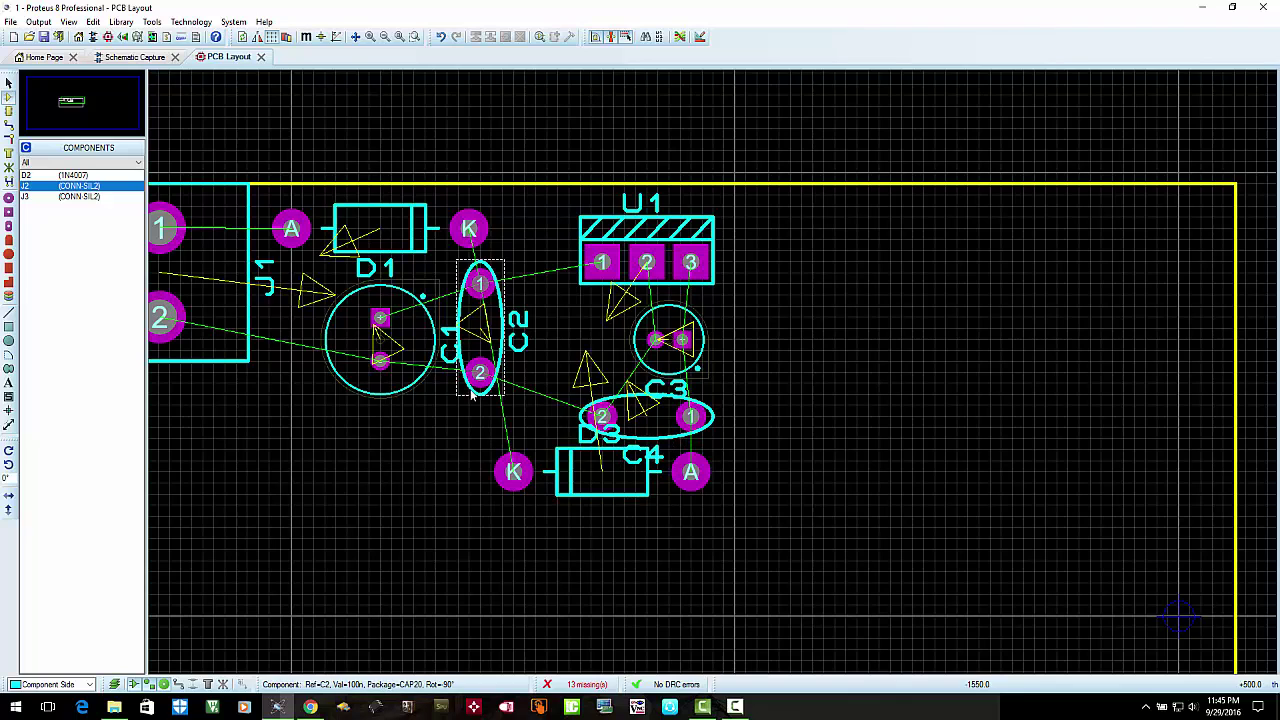
Check diode D2 in the schematic and place it rotated -180° directly below D3, with its cathode under D3's anode
{"action": "left_click", "coordinate": [128, 57]}
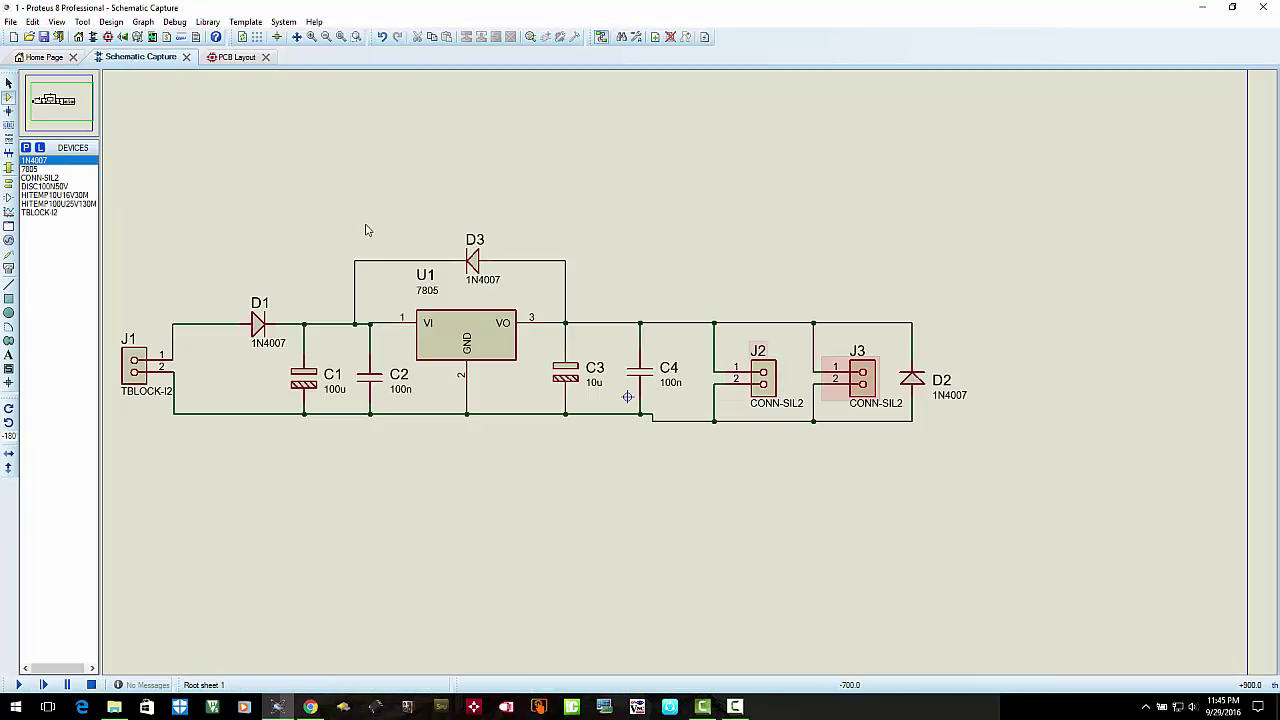
{"action": "left_click", "coordinate": [237, 57]}
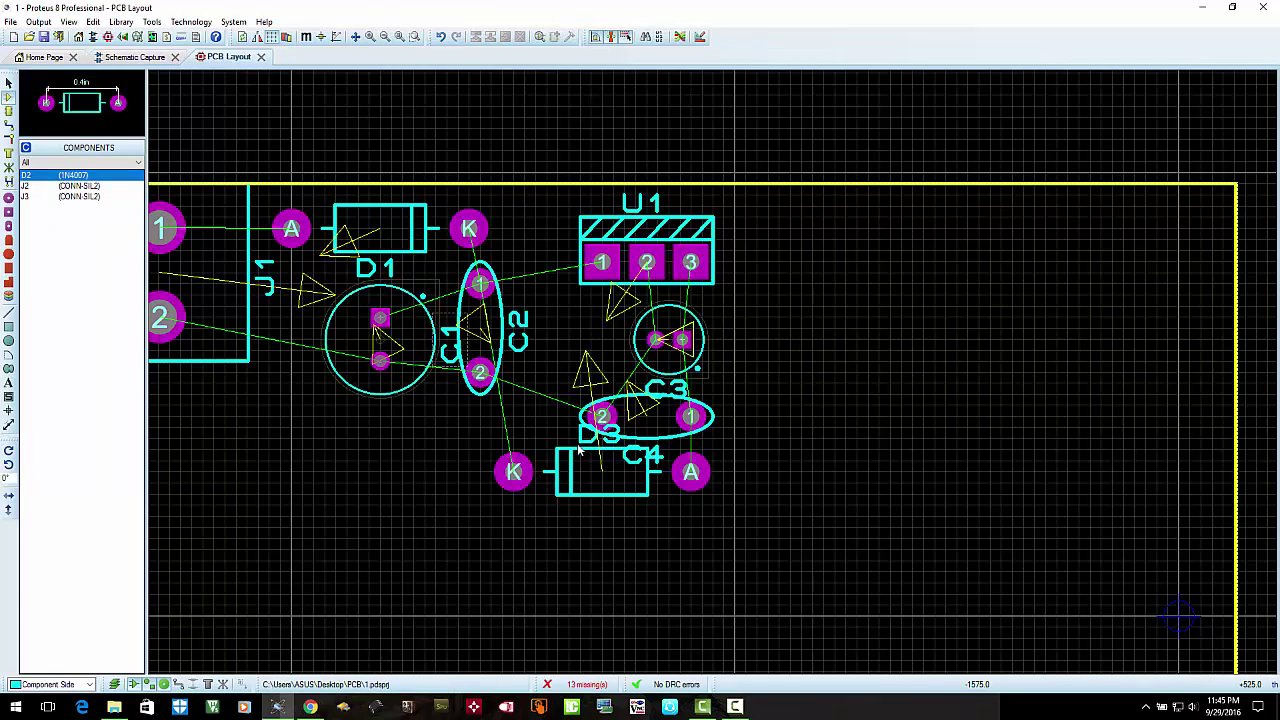
{"action": "key", "text": "KP_Subtract"}
{"action": "key", "text": "KP_Subtract"}
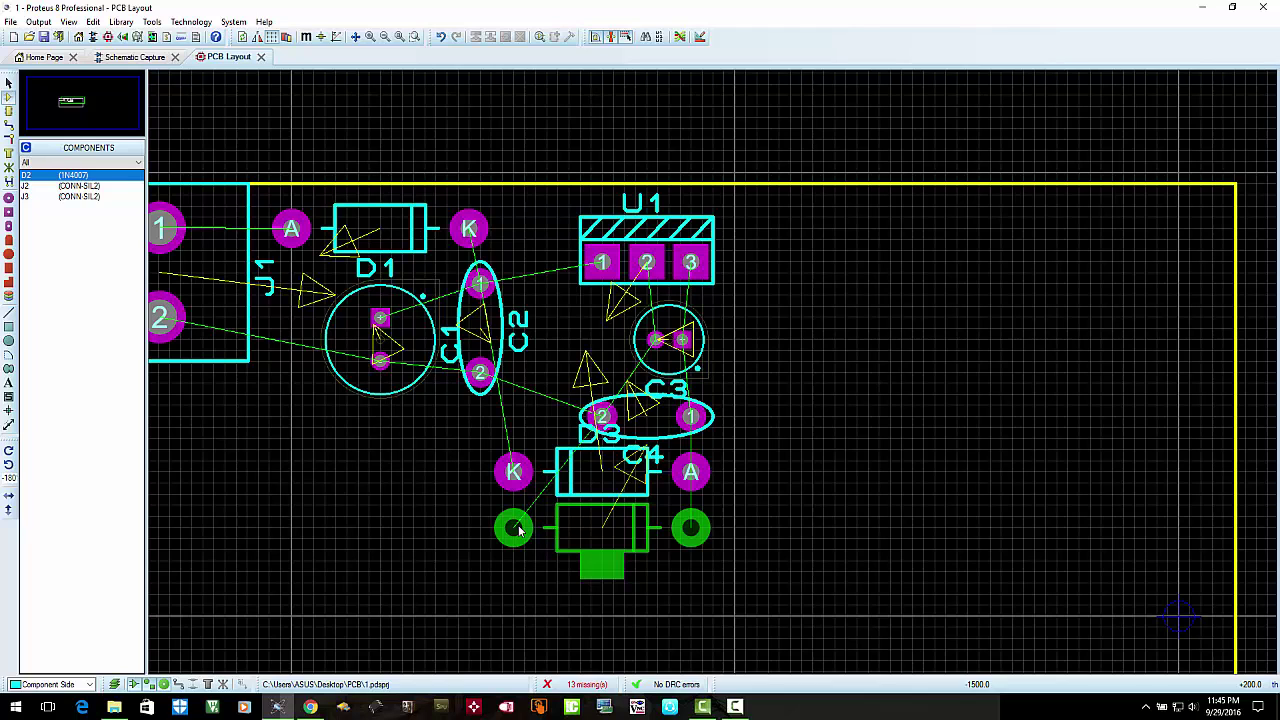
{"action": "left_click", "coordinate": [518, 530]}
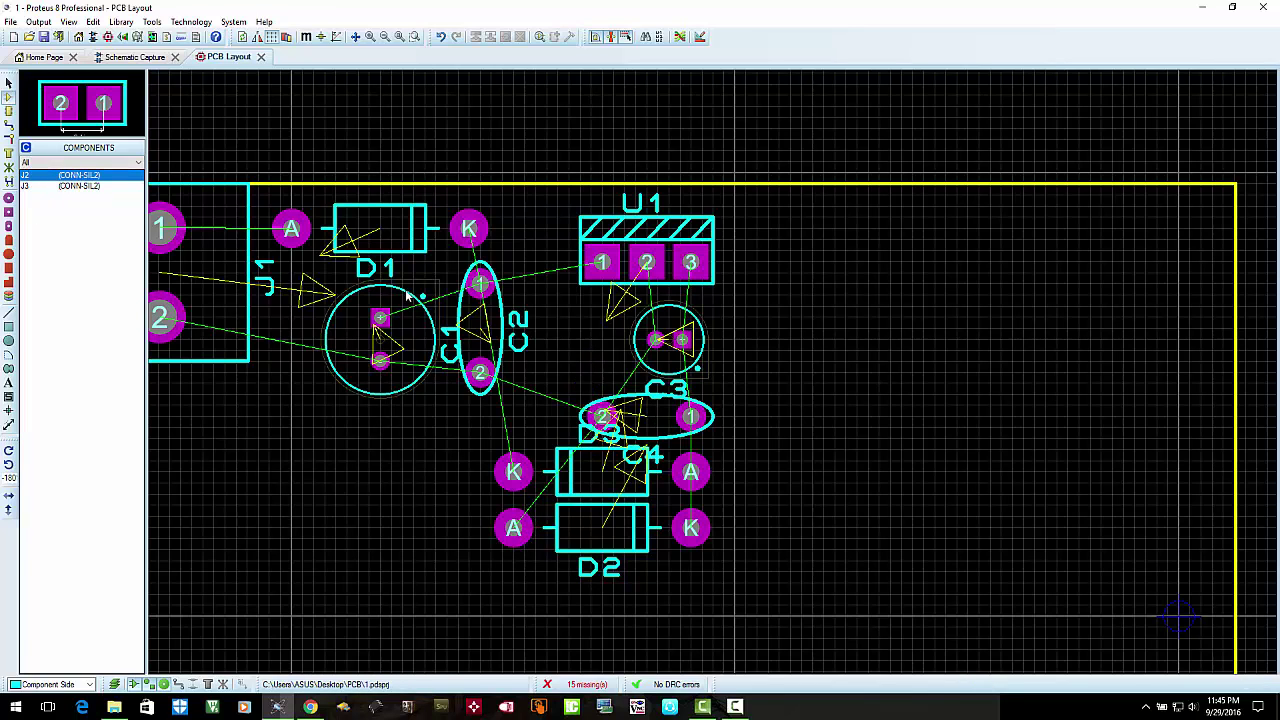
Place connector J2 rotated -90° to the left of D3 and D2, and J3 in the same orientation left of J2
{"action": "scroll", "coordinate": [408, 296], "scroll_direction": "down", "scroll_amount": 1}
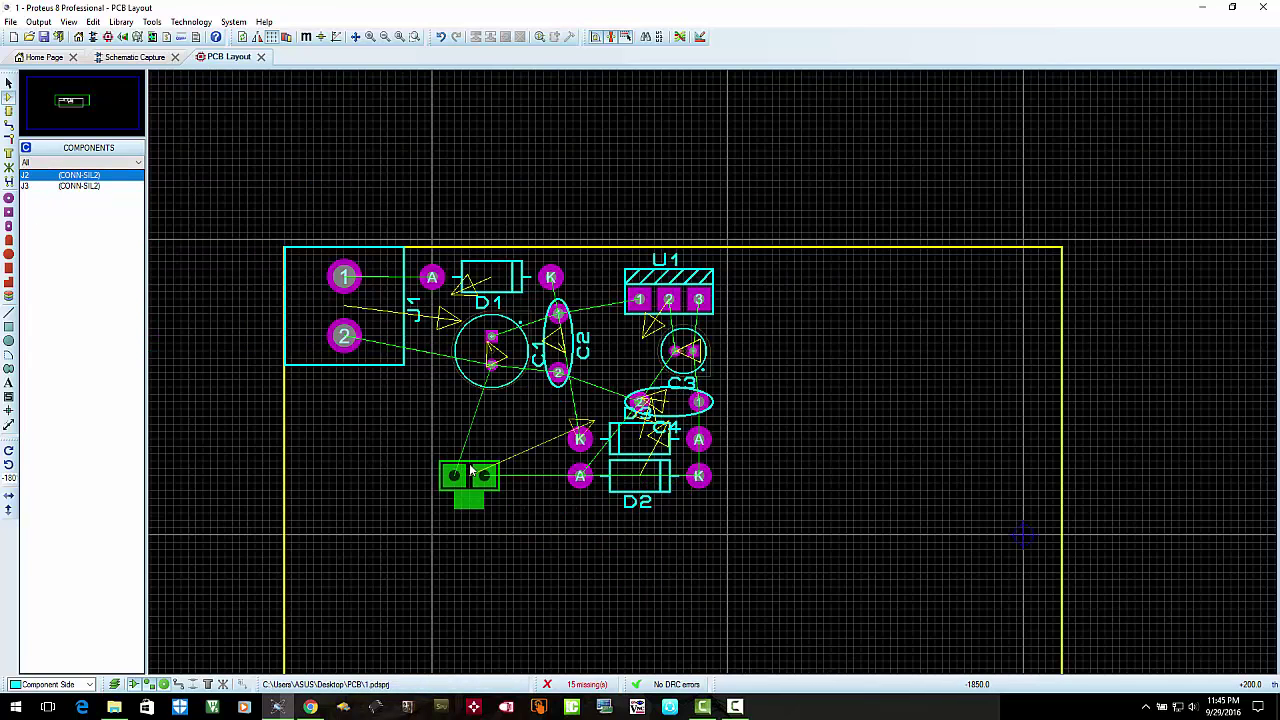
{"action": "key", "text": "KP_Add"}
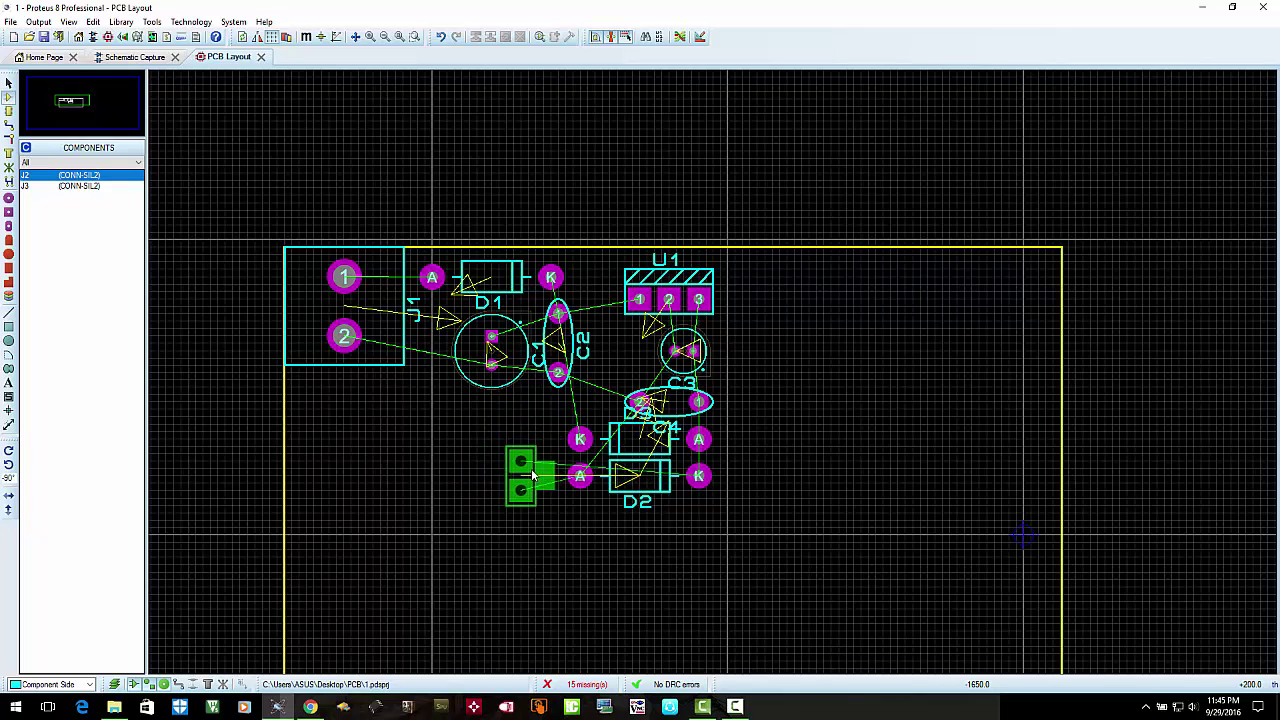
{"action": "left_click", "coordinate": [527, 470]}
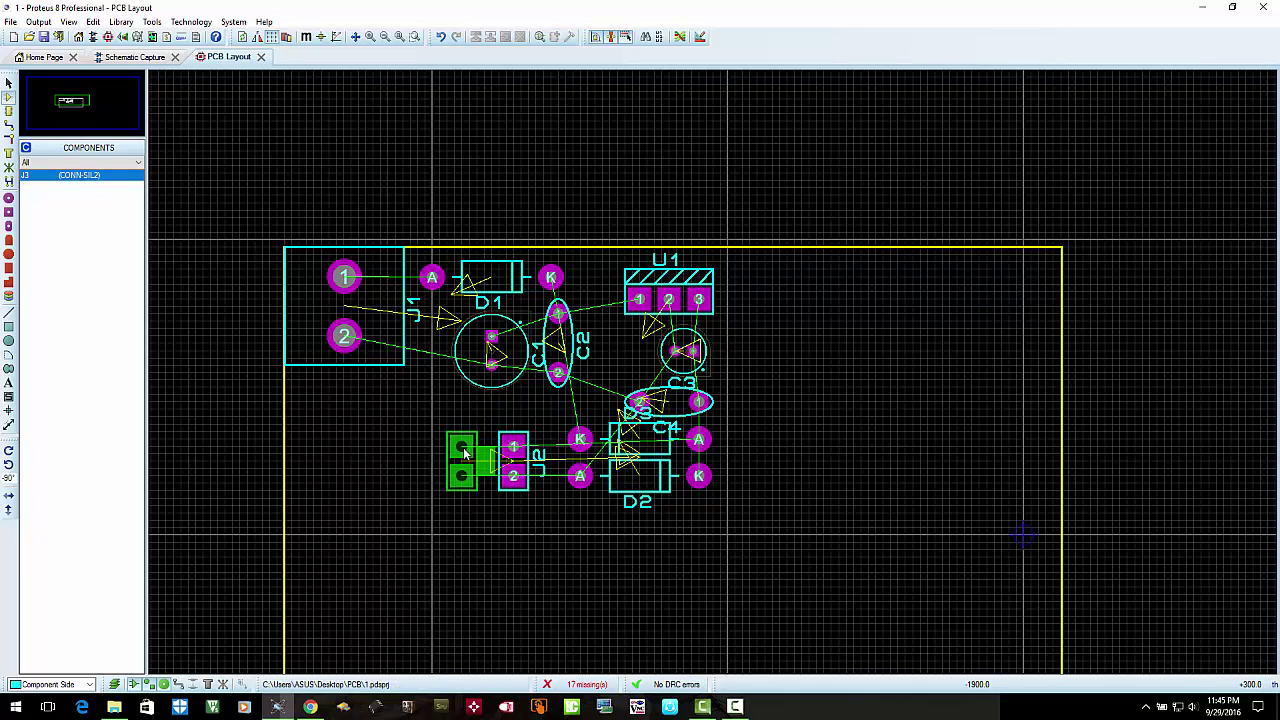
{"action": "left_click", "coordinate": [474, 468]}
Shrink the board edge around the components, with its right side just past U1 and its lower side just below D2
{"action": "scroll", "coordinate": [603, 478], "scroll_direction": "down", "scroll_amount": 1}
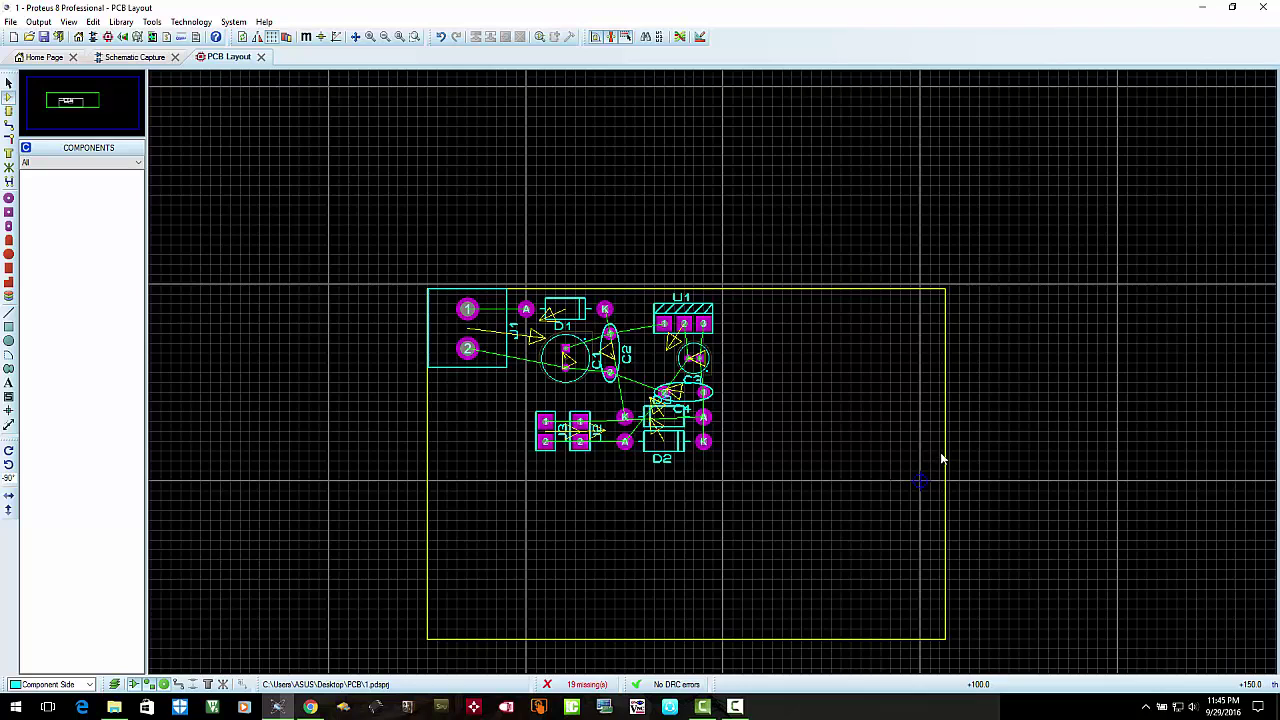
{"action": "left_click_drag", "start_coordinate": [941, 458], "coordinate": [783, 457]}
{"action": "key", "text": "ctrl+z"}
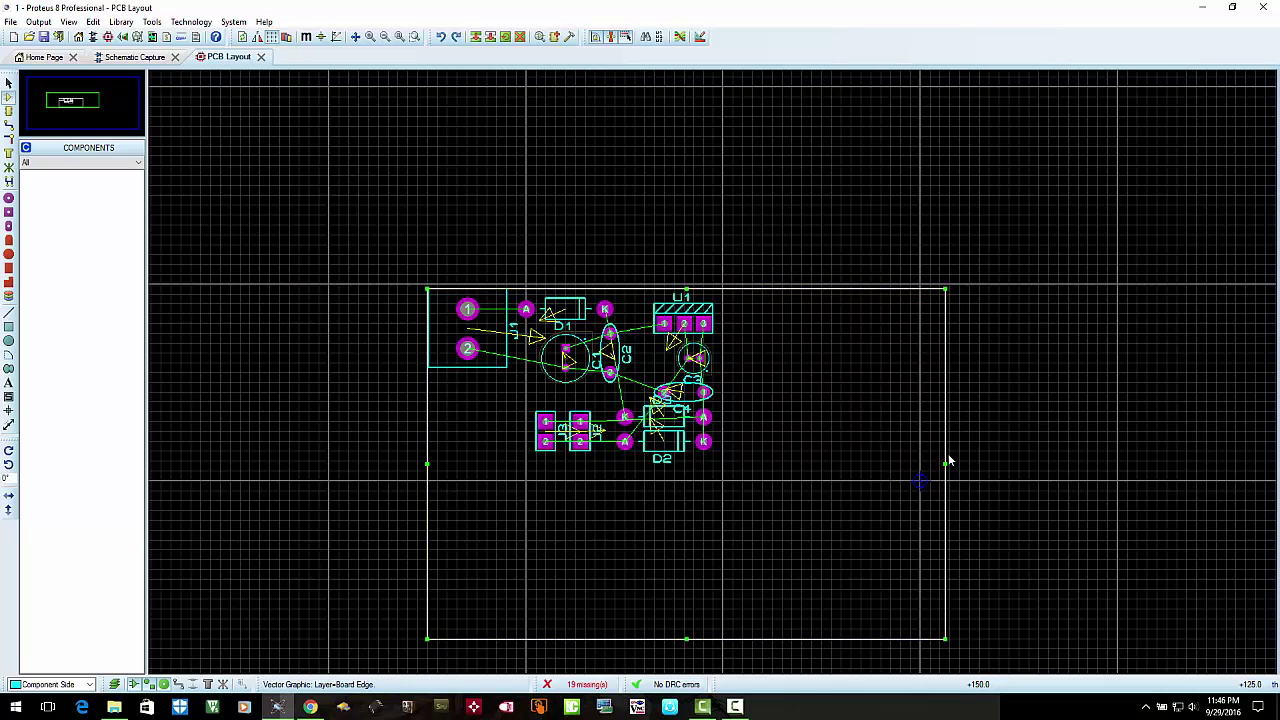
{"action": "left_click_drag", "start_coordinate": [949, 460], "coordinate": [729, 462]}
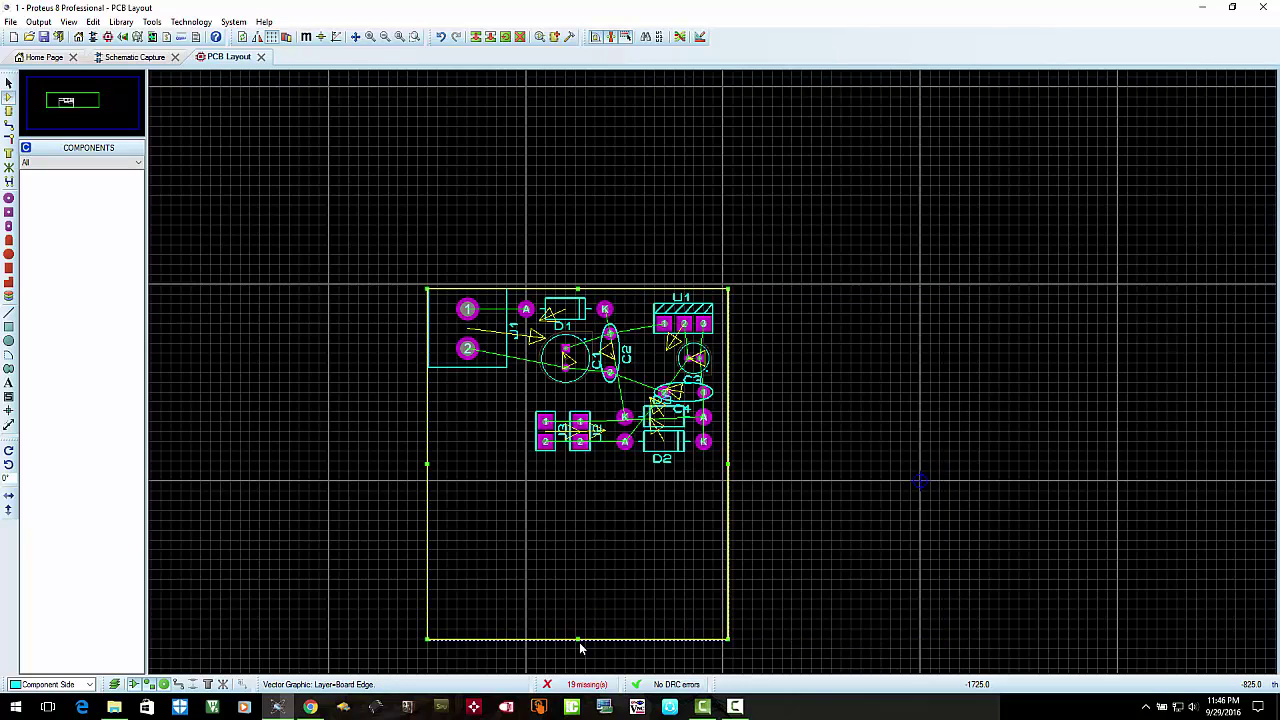
{"action": "left_click_drag", "start_coordinate": [578, 646], "coordinate": [605, 480]}
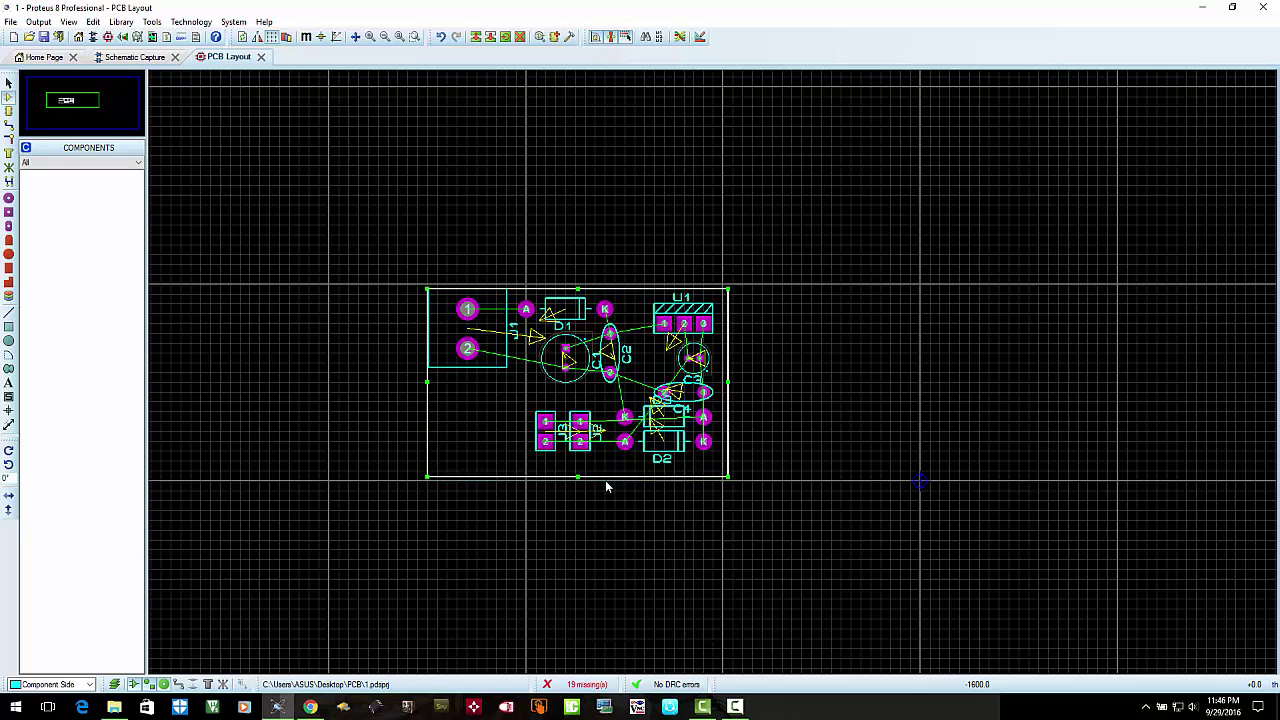
{"action": "scroll", "coordinate": [759, 477], "scroll_direction": "up", "scroll_amount": 1}
{"action": "scroll", "coordinate": [715, 378], "scroll_direction": "up", "scroll_amount": 1}
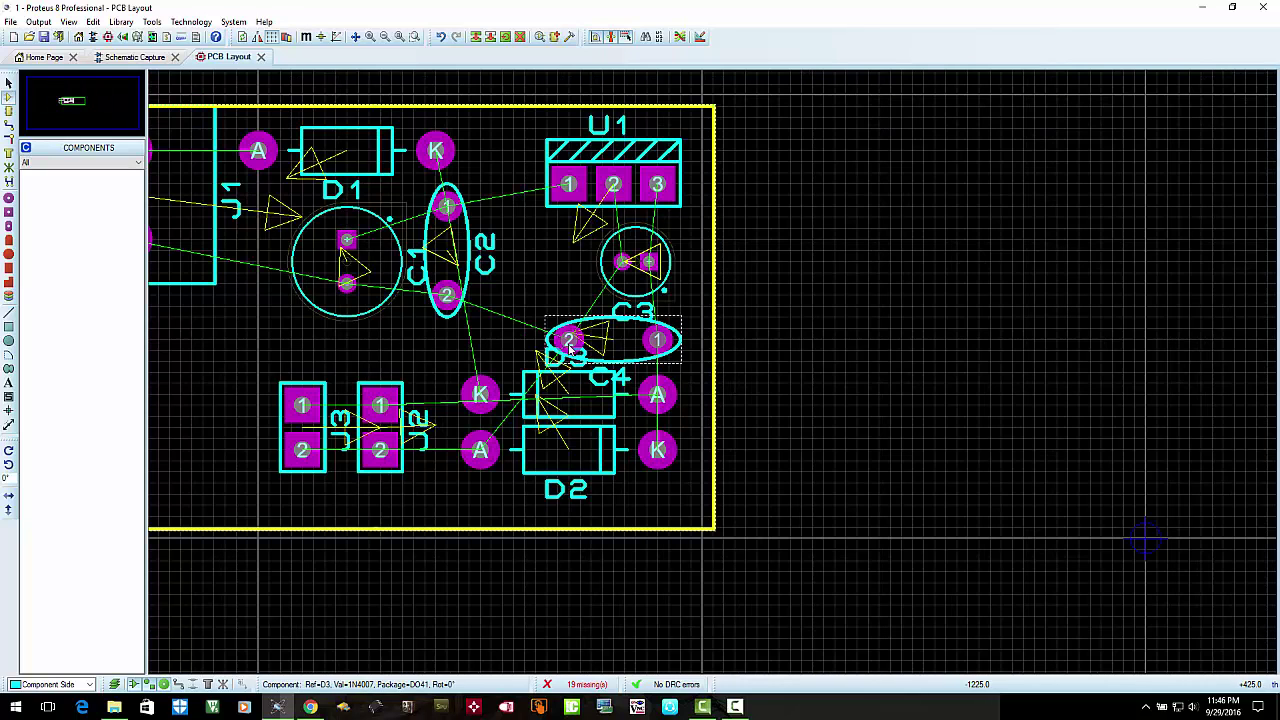
{"action": "scroll", "coordinate": [722, 323], "scroll_direction": "down", "scroll_amount": 1}
{"action": "left_click", "coordinate": [804, 304]}
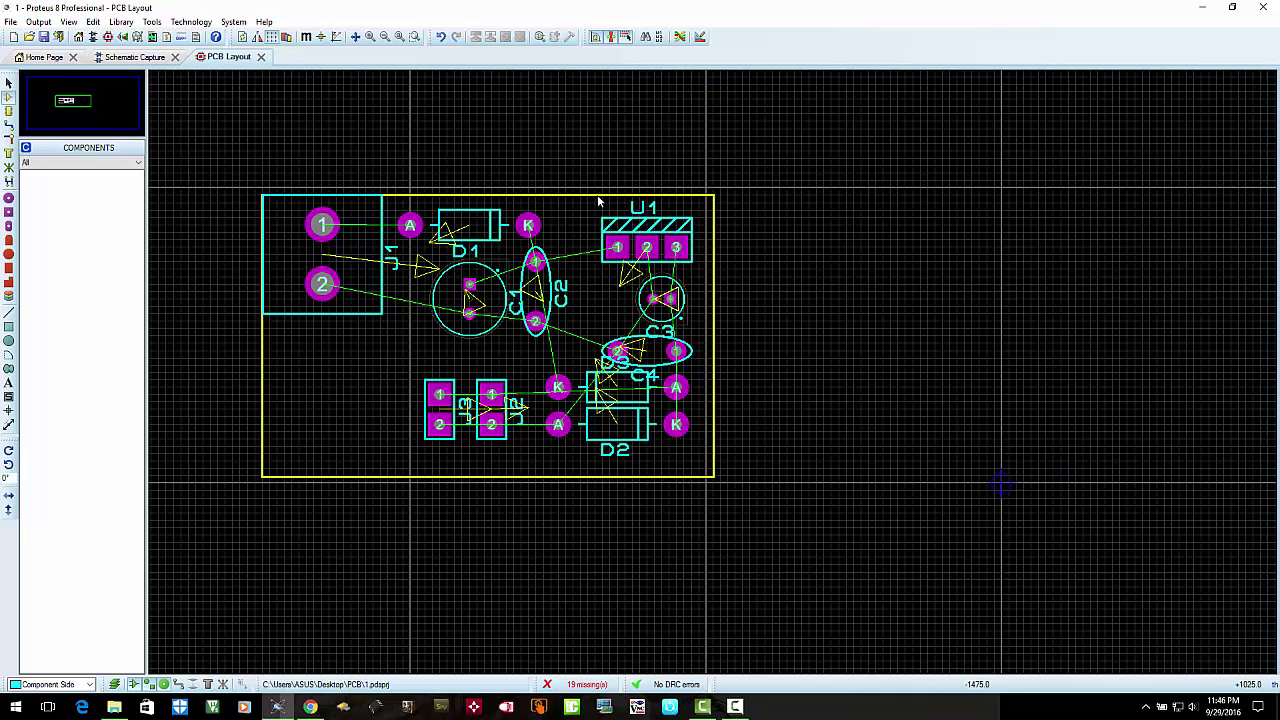
Inspect the component placement on the board in the 3D Visualizer and return to the PCB layout
{"action": "left_click", "coordinate": [122, 37]}
{"action": "left_click_drag", "start_coordinate": [653, 422], "coordinate": [640, 376]}
{"action": "right_click", "coordinate": [640, 376]}
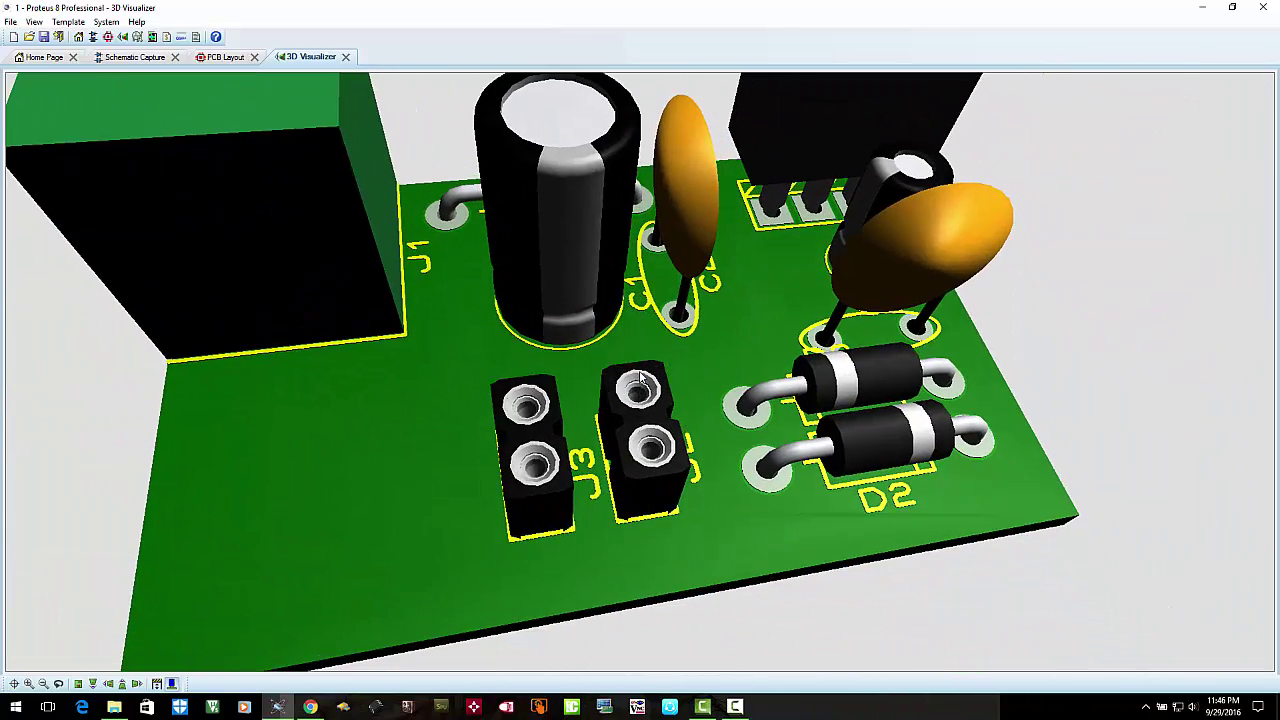
{"action": "left_click", "coordinate": [345, 57]}
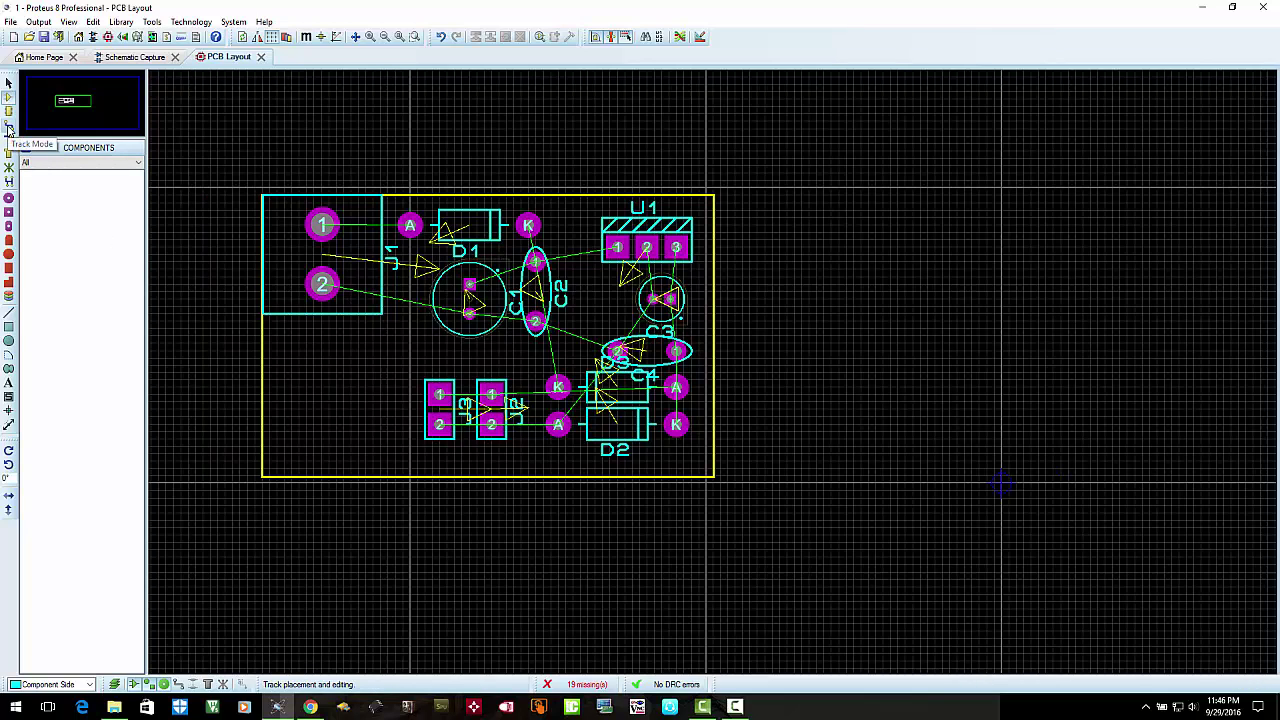
Switch to track placement and set the DEFAULT trace style's width to 39th, updating the defaults
{"action": "left_click", "coordinate": [8, 129]}
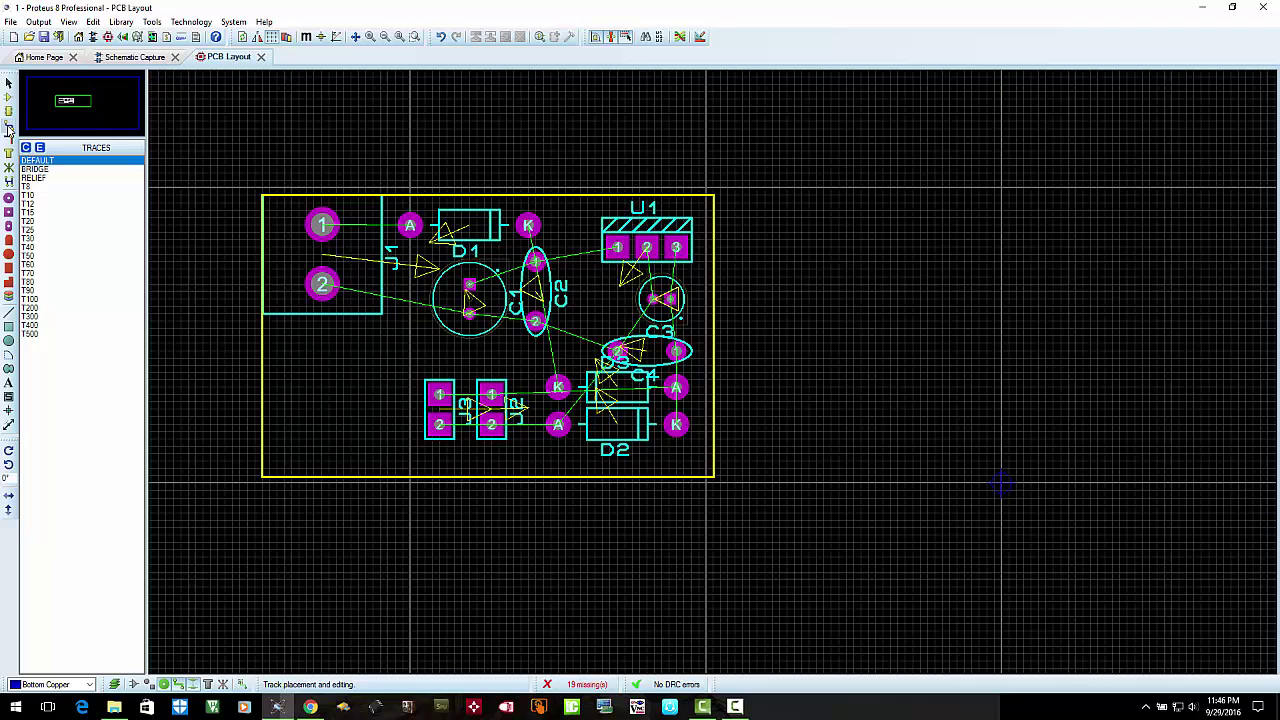
{"action": "double_click", "coordinate": [70, 163]}
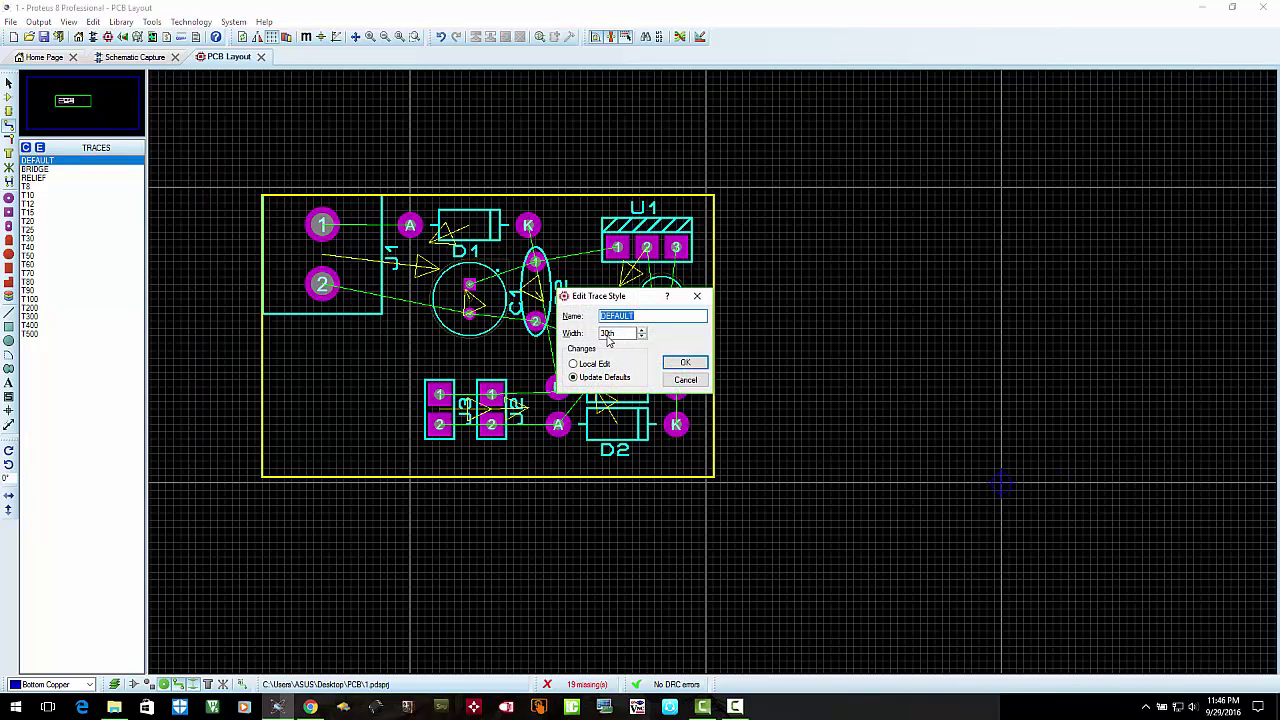
{"action": "left_click", "coordinate": [608, 336]}
{"action": "left_click", "coordinate": [681, 365]}
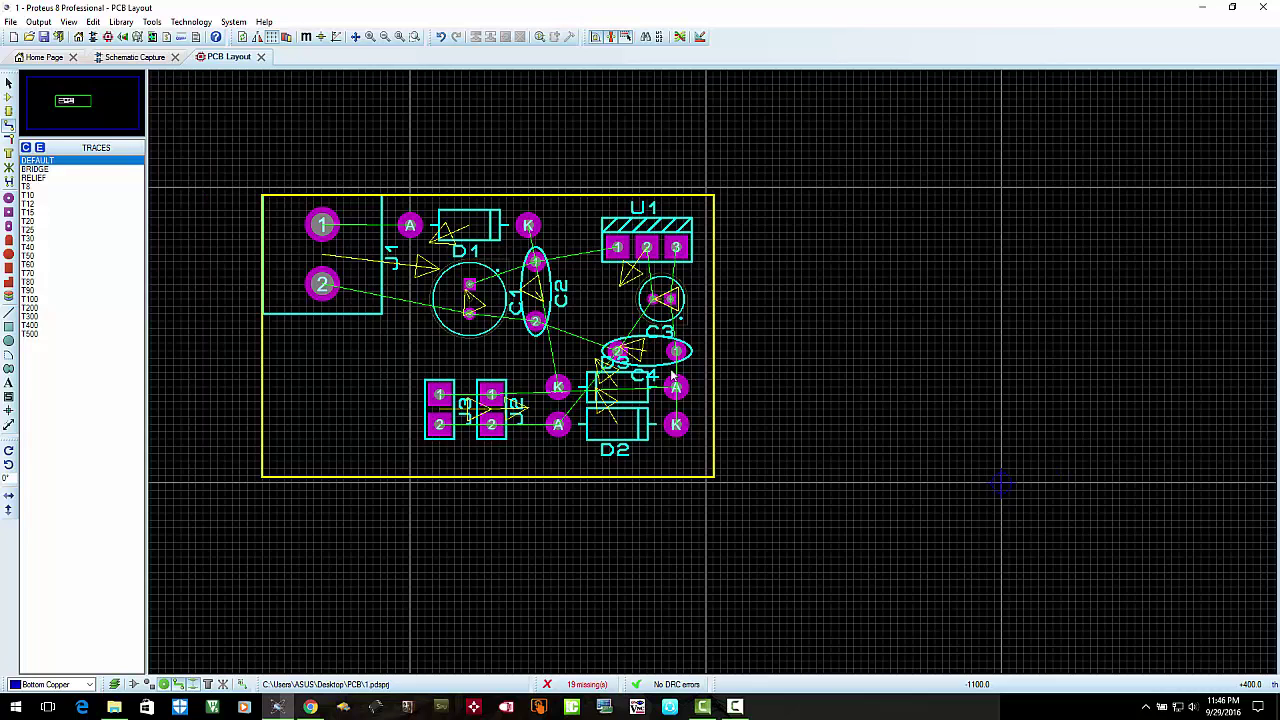
{"action": "double_click", "coordinate": [63, 161]}
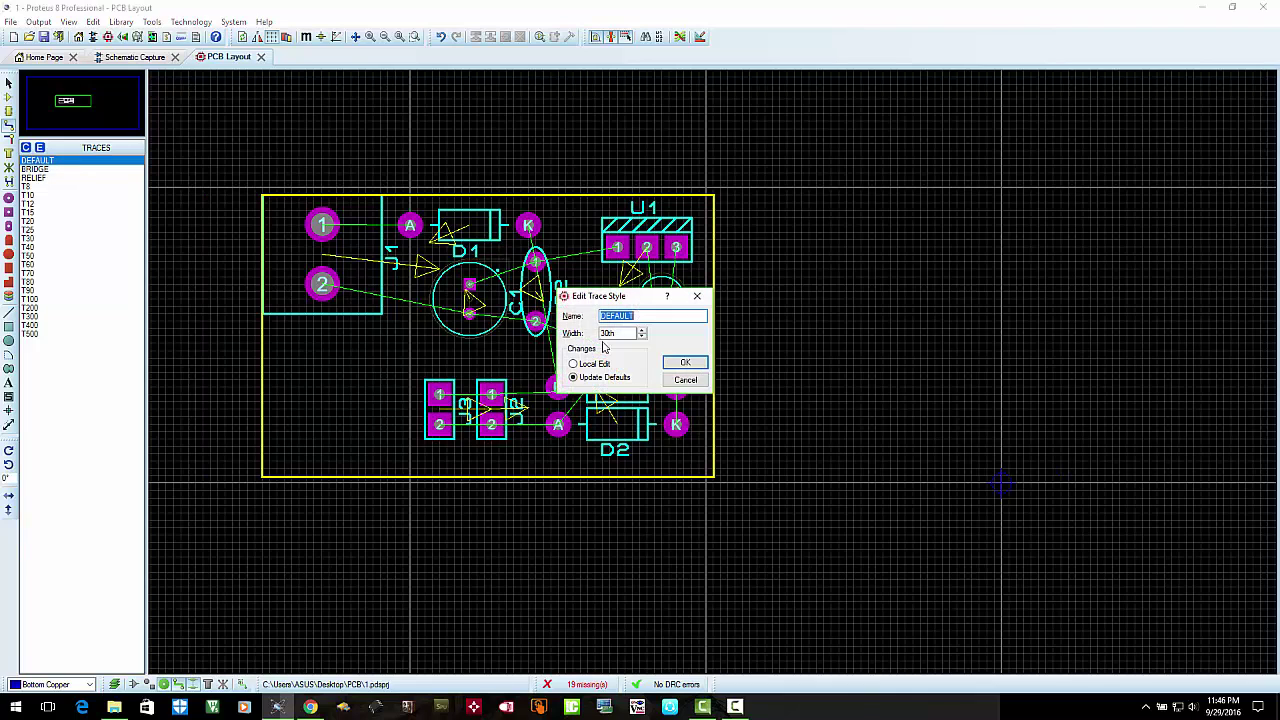
{"action": "left_click", "coordinate": [626, 334]}
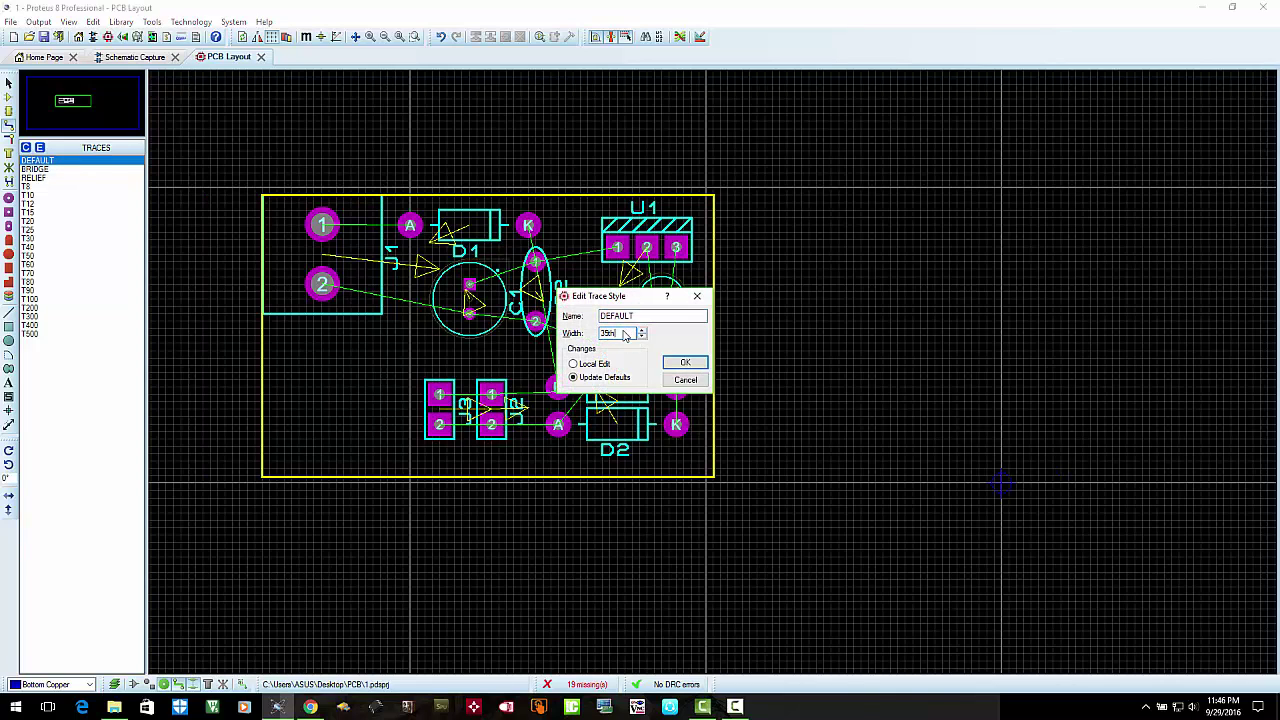
{"action": "left_click", "coordinate": [685, 362]}
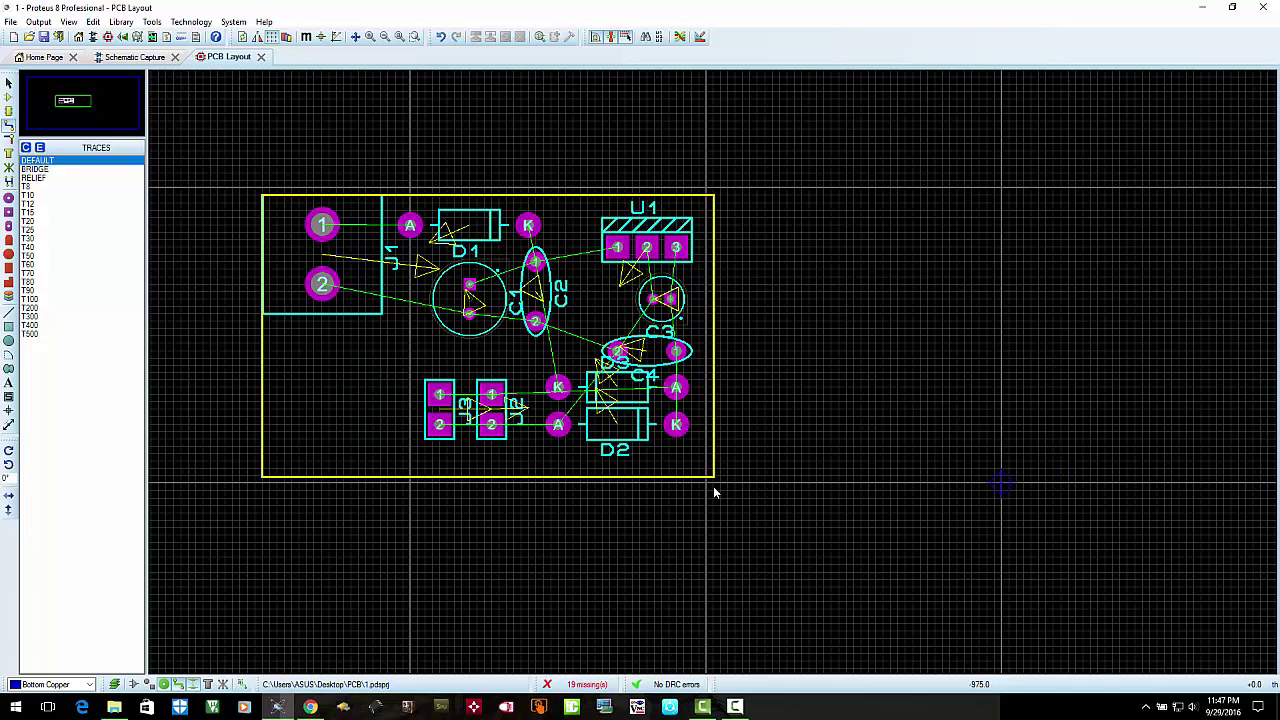
Route bottom copper traces from J1's pin 1 to D1's anode and from J1's pin 2 to C1's negative pin
{"action": "left_click", "coordinate": [321, 228]}
{"action": "right_click", "coordinate": [329, 230]}
{"action": "left_click", "coordinate": [322, 223]}
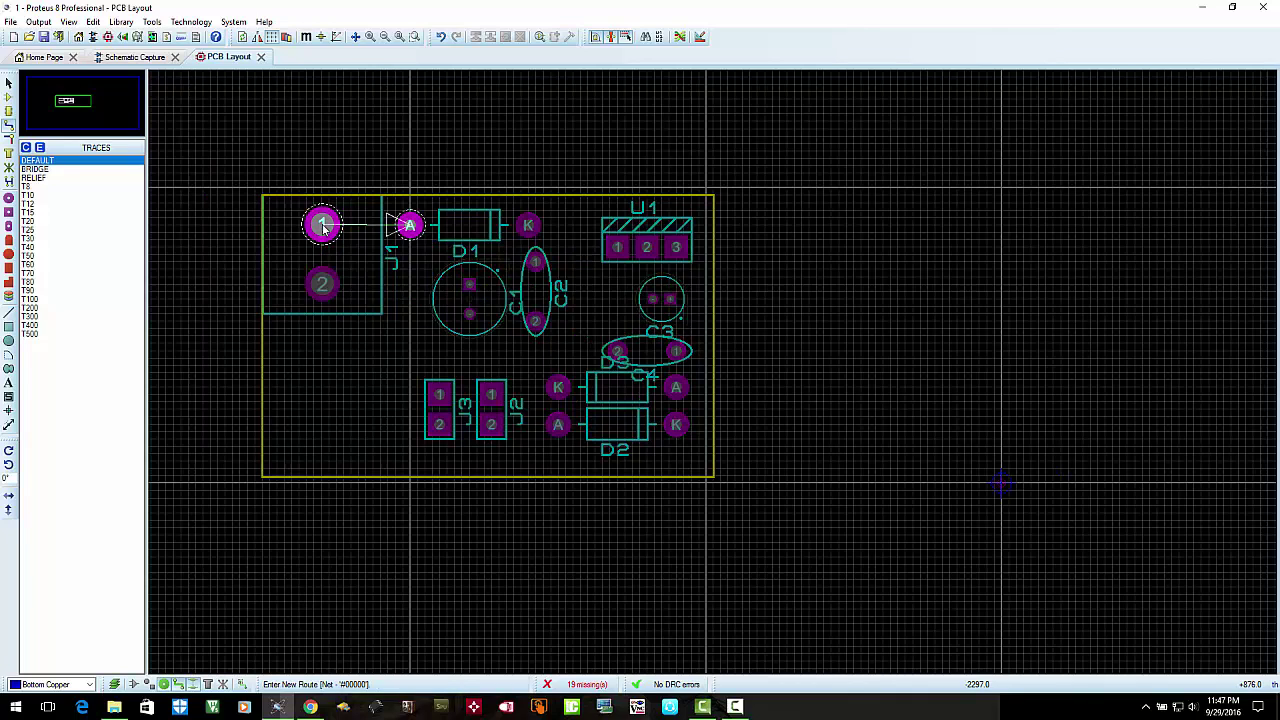
{"action": "left_click", "coordinate": [410, 226]}
{"action": "scroll", "coordinate": [548, 240], "scroll_direction": "up", "scroll_amount": 1}
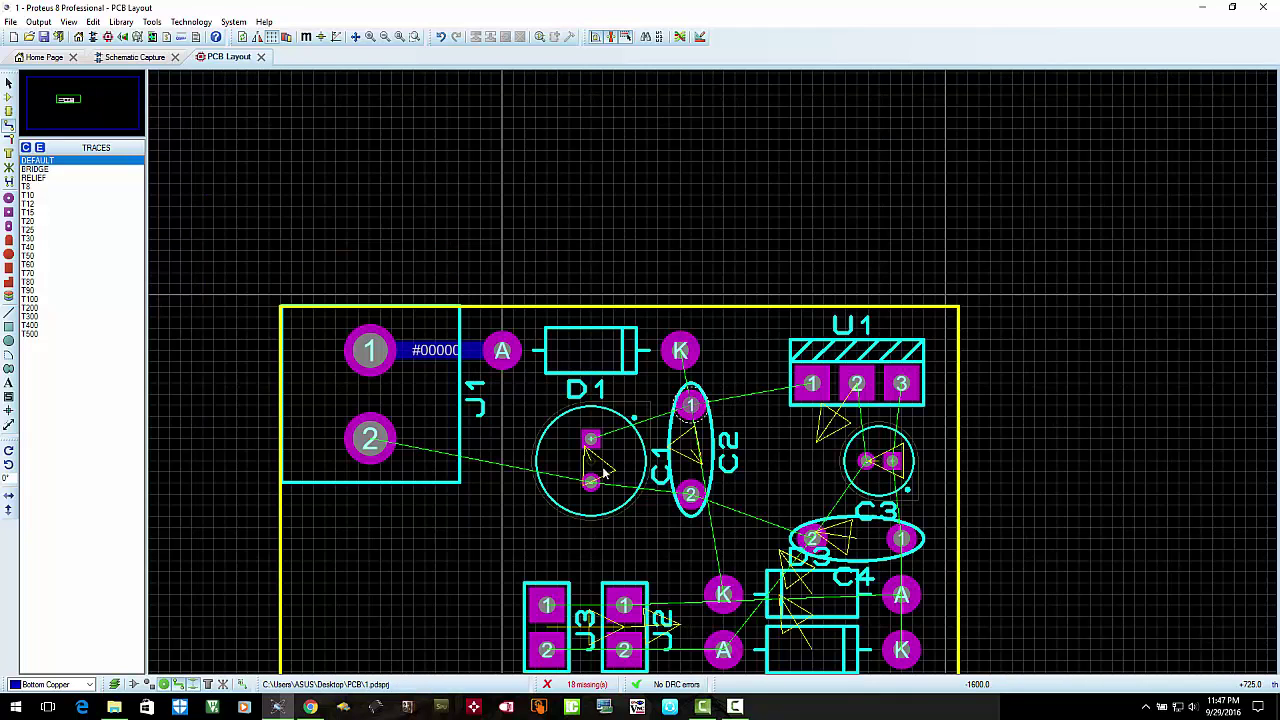
{"action": "left_click", "coordinate": [372, 442]}
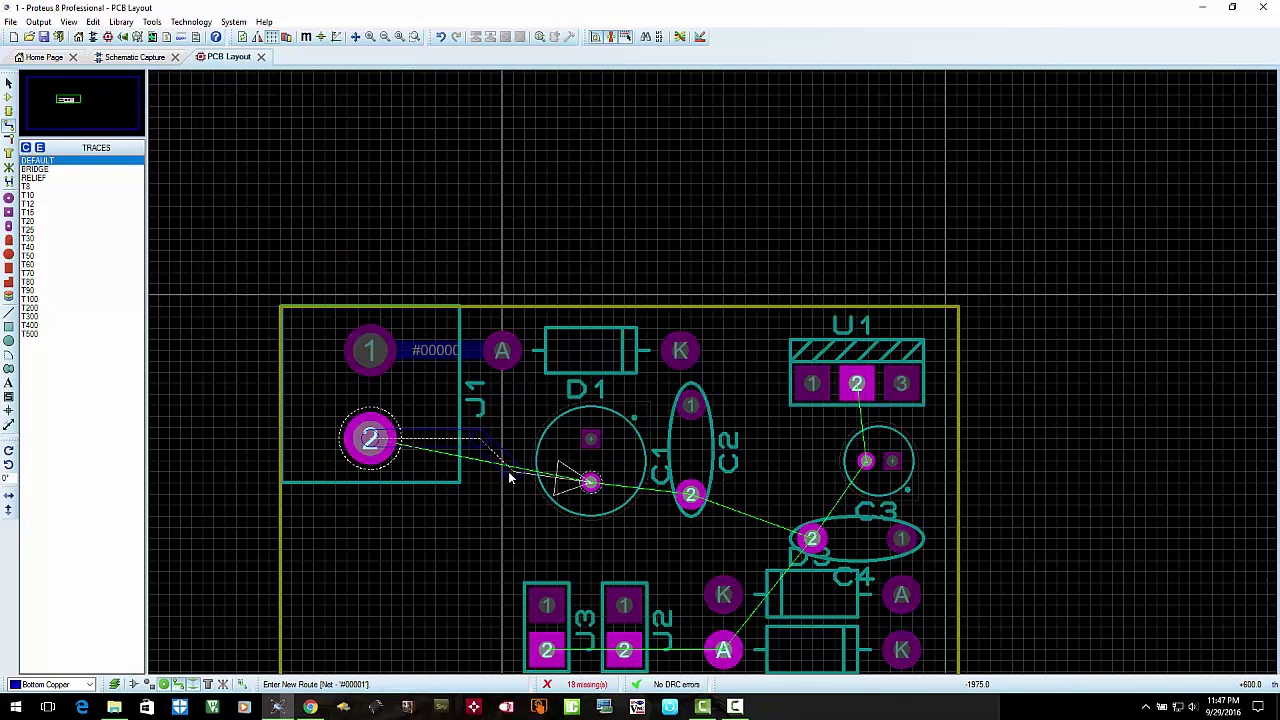
{"action": "left_click", "coordinate": [591, 483]}
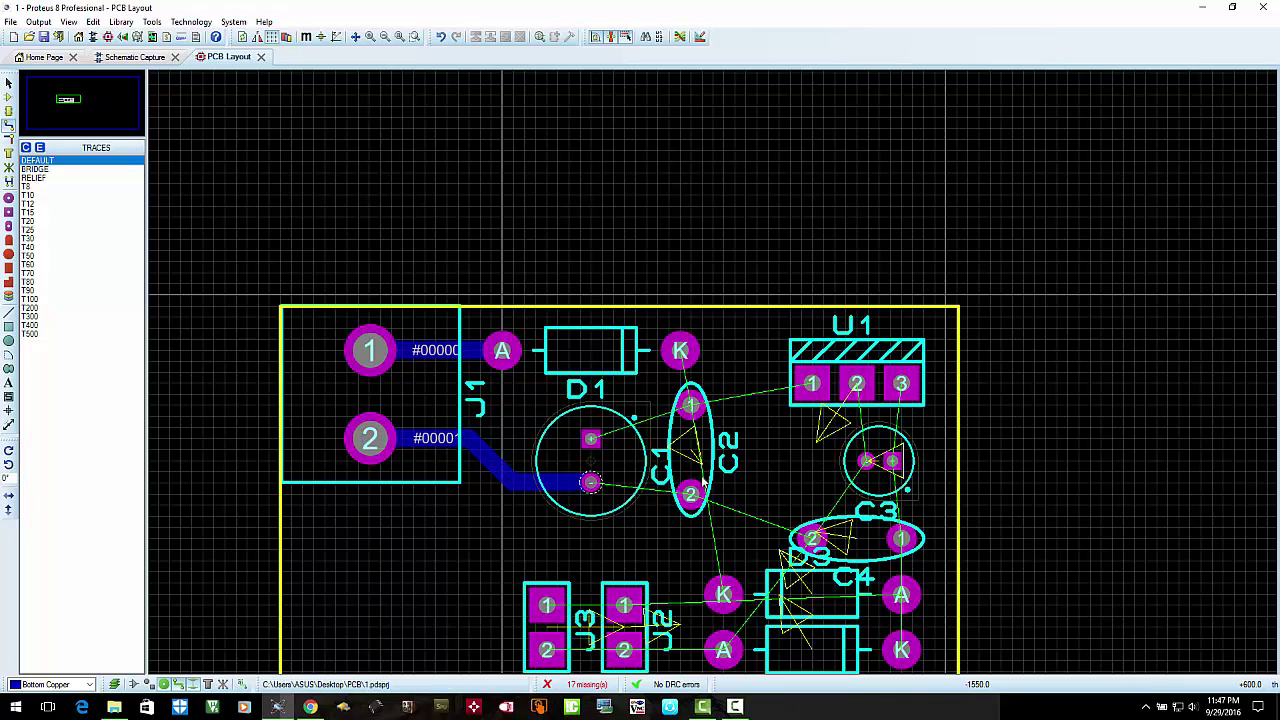
Route bottom copper traces from C1's positive pin to C2's pin 1 and from there to U1's pin 1
{"action": "scroll", "coordinate": [756, 463], "scroll_direction": "up", "scroll_amount": 1}
{"action": "left_click", "coordinate": [597, 207]}
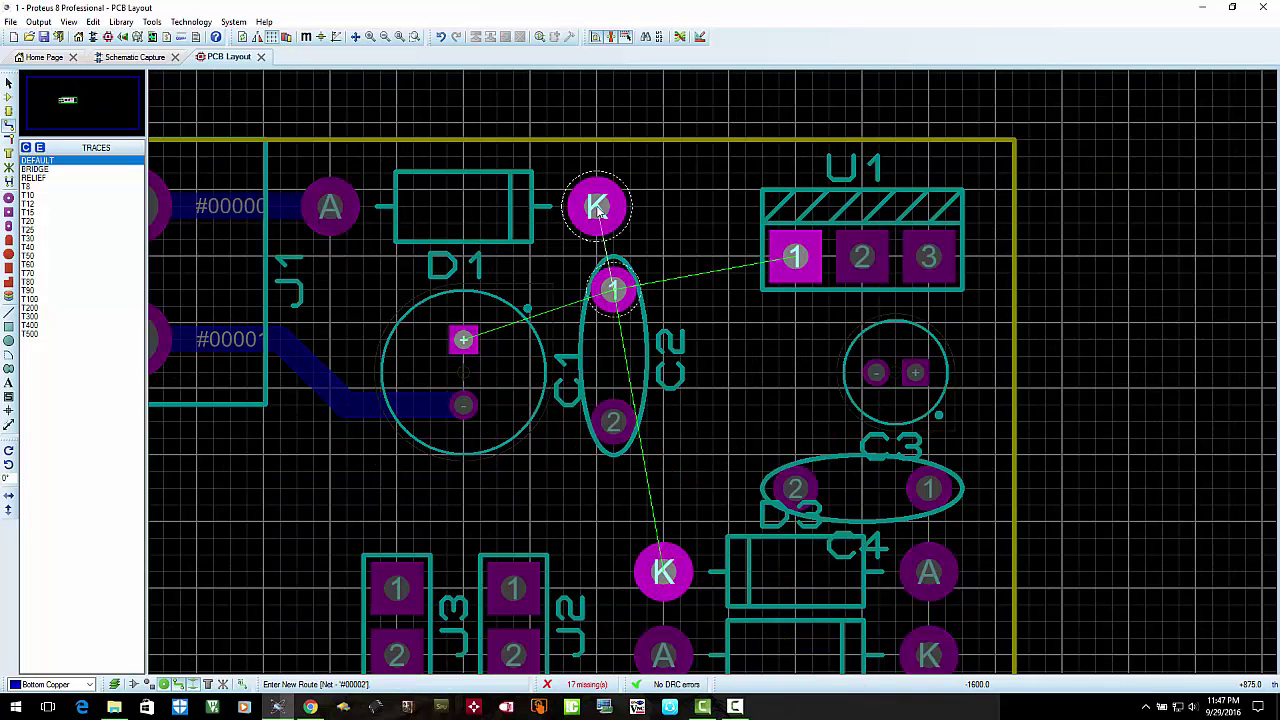
{"action": "key", "text": "Escape"}
{"action": "left_click", "coordinate": [463, 340]}
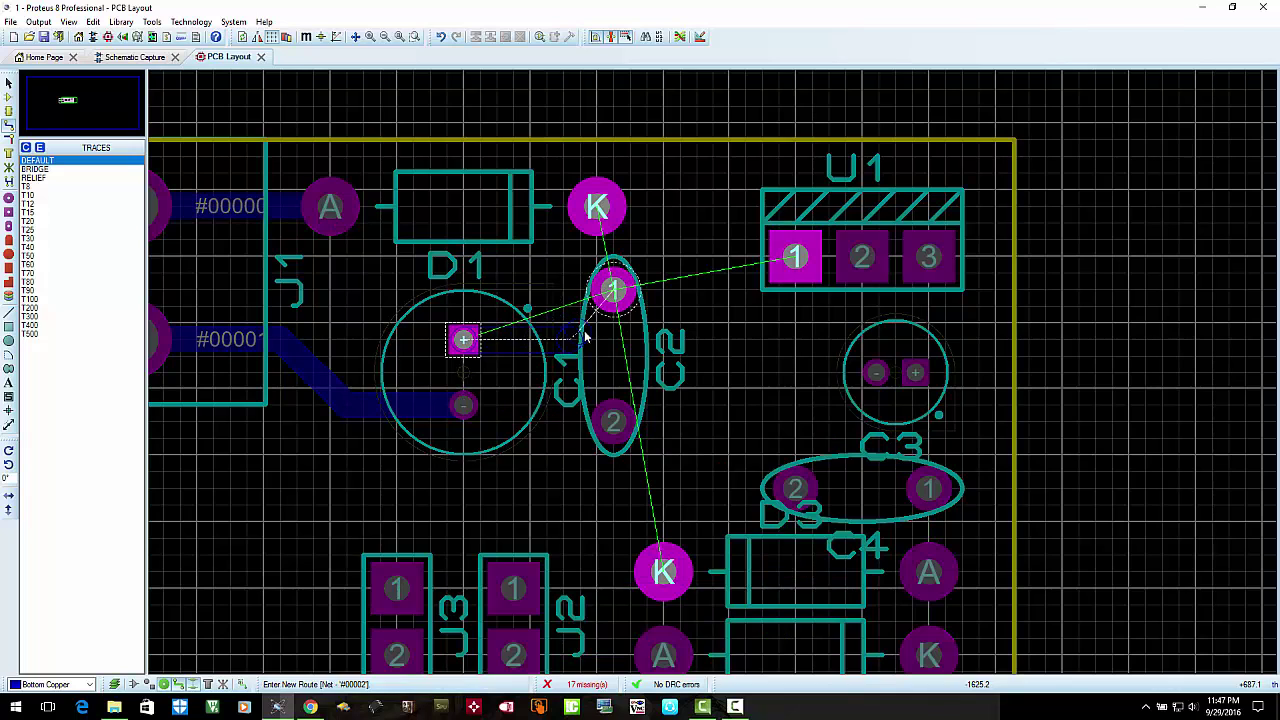
{"action": "left_click", "coordinate": [613, 290]}
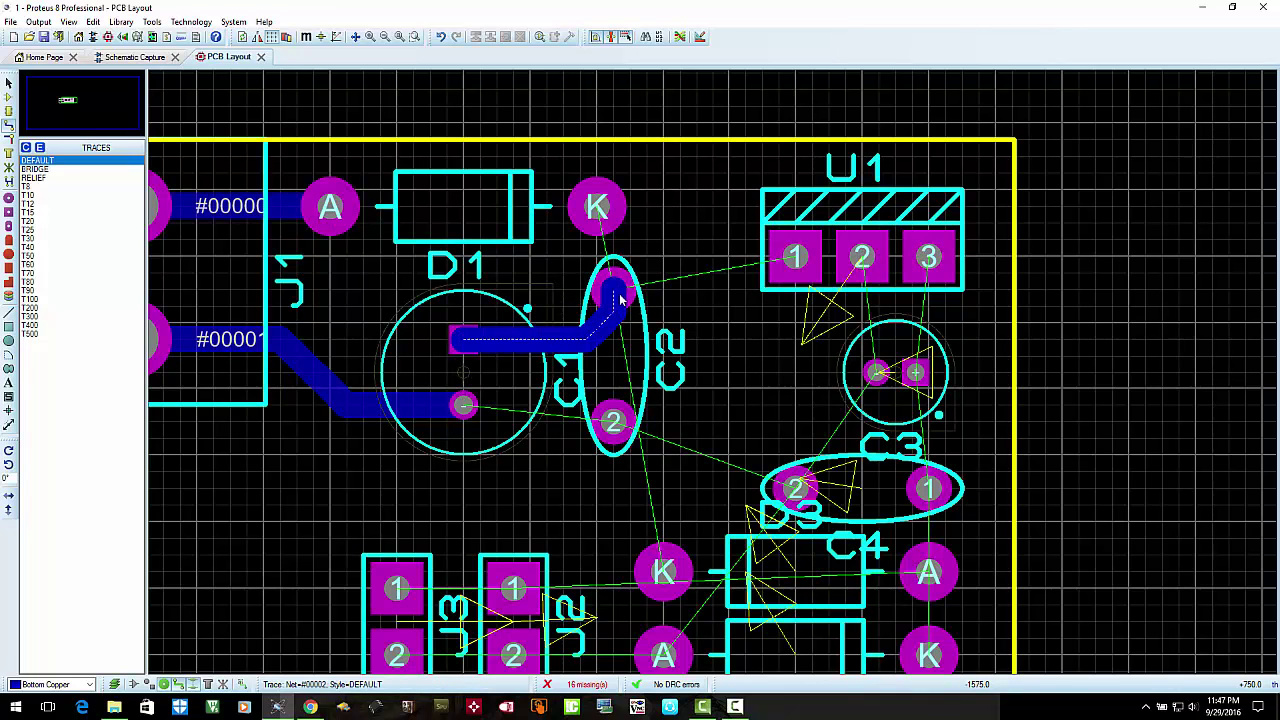
{"action": "left_click", "coordinate": [790, 272]}
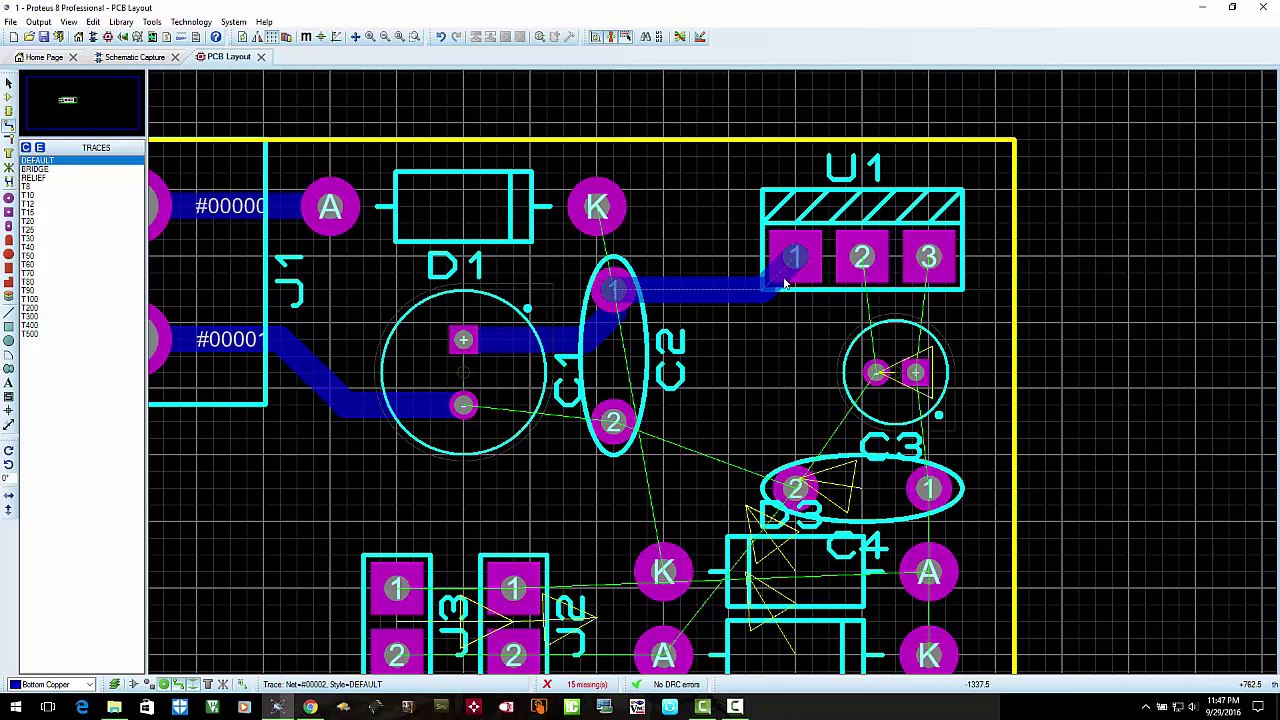
Route bottom copper traces from C3's negative pin to U1's pin 2 and from C3's positive pin to U1's pin 3
{"action": "scroll", "coordinate": [805, 410], "scroll_direction": "down", "scroll_amount": 2}
{"action": "scroll", "coordinate": [805, 410], "scroll_direction": "up", "scroll_amount": 2}
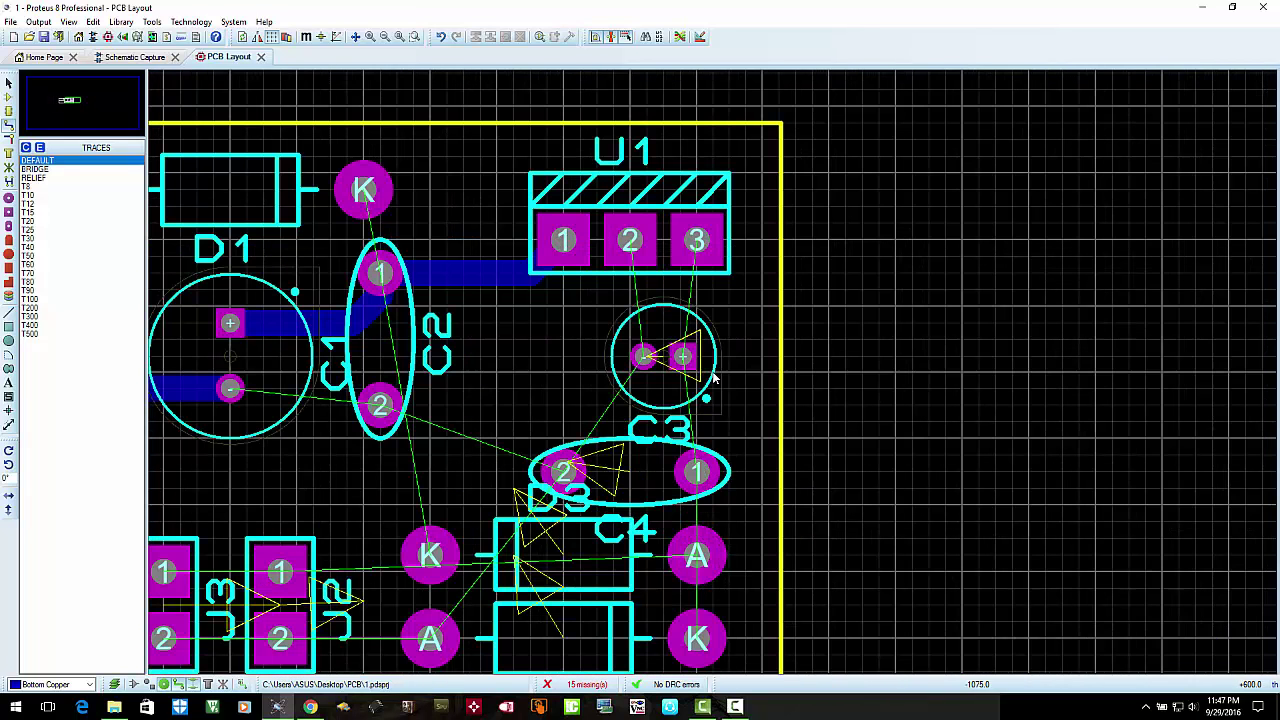
{"action": "left_click", "coordinate": [643, 356]}
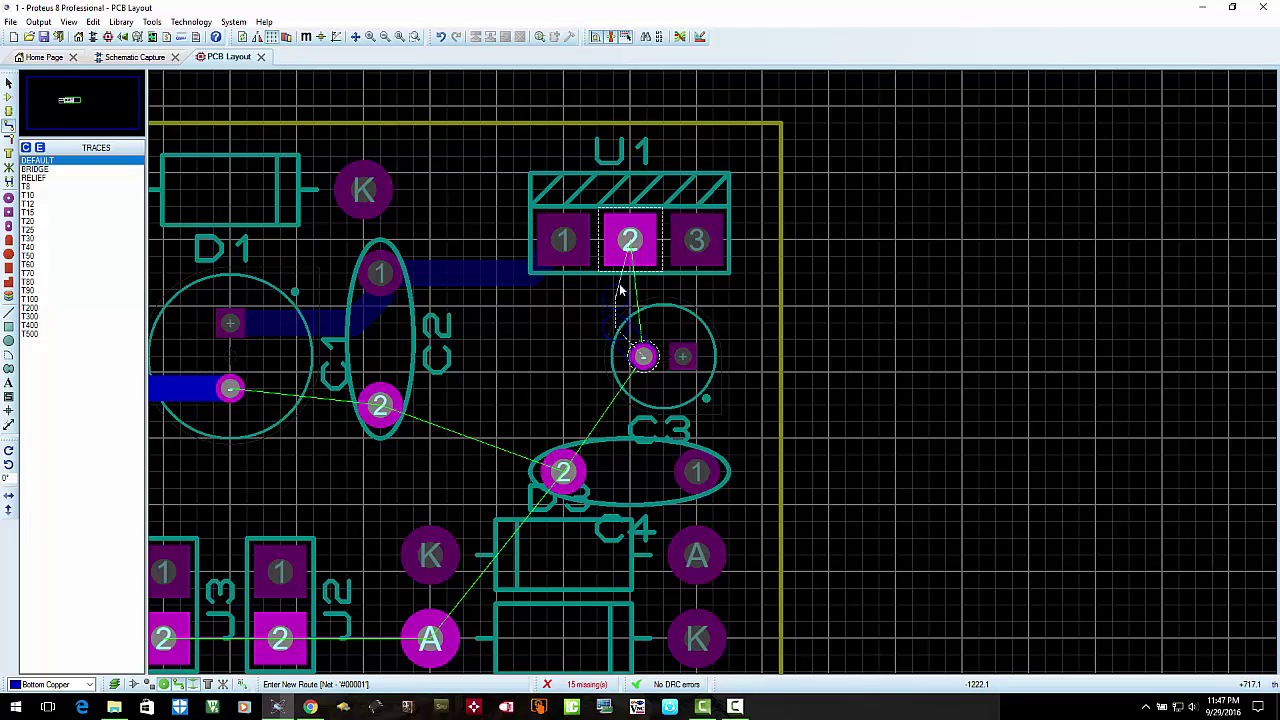
{"action": "left_click", "coordinate": [630, 245]}
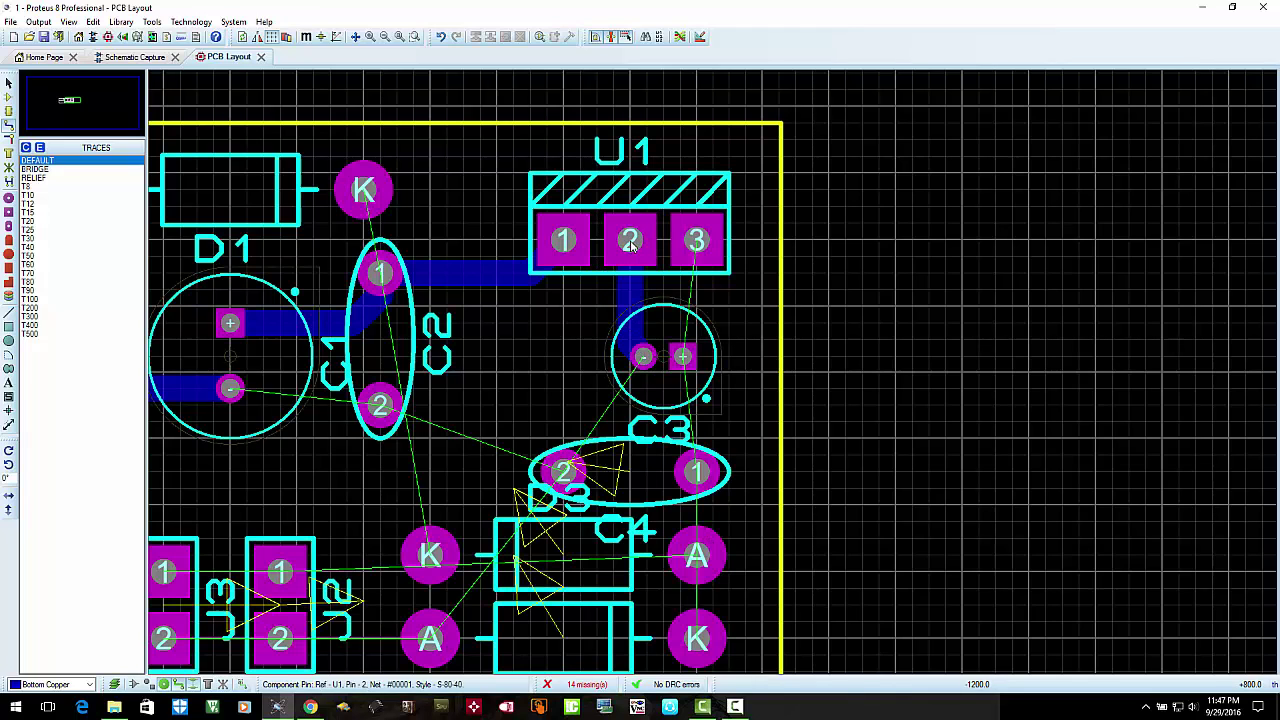
{"action": "left_click", "coordinate": [682, 356]}
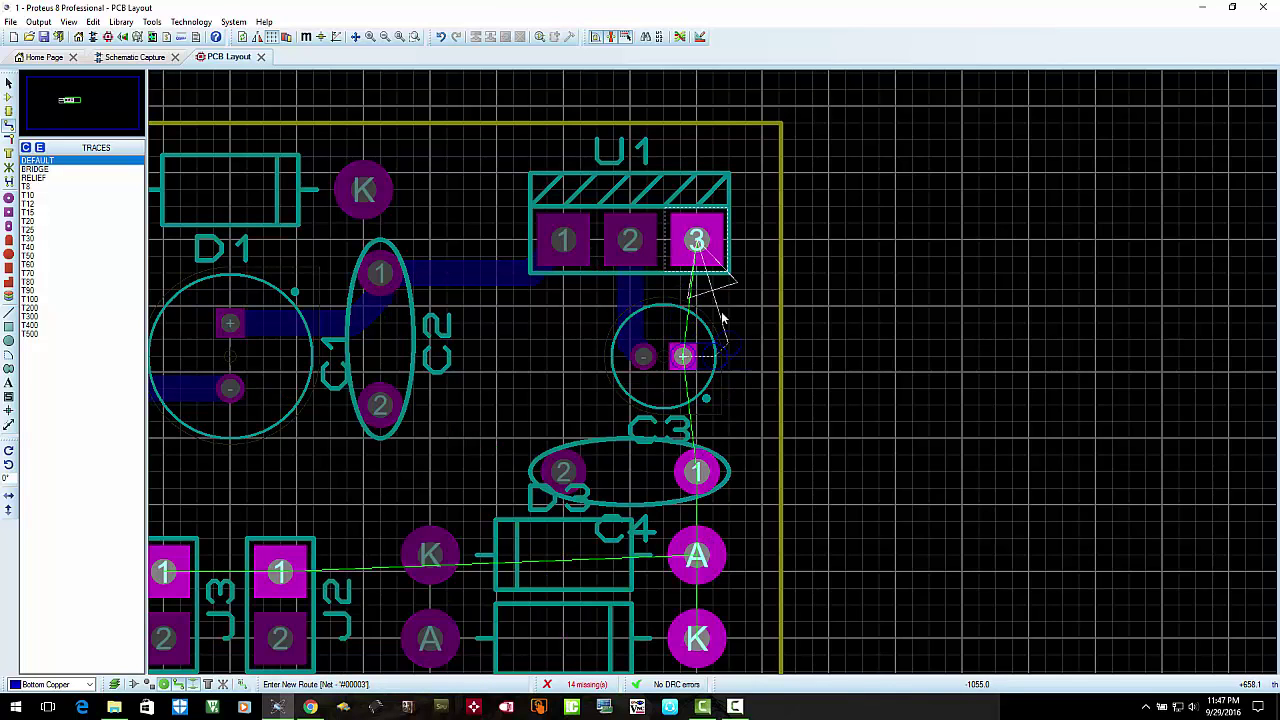
{"action": "left_click", "coordinate": [698, 242]}
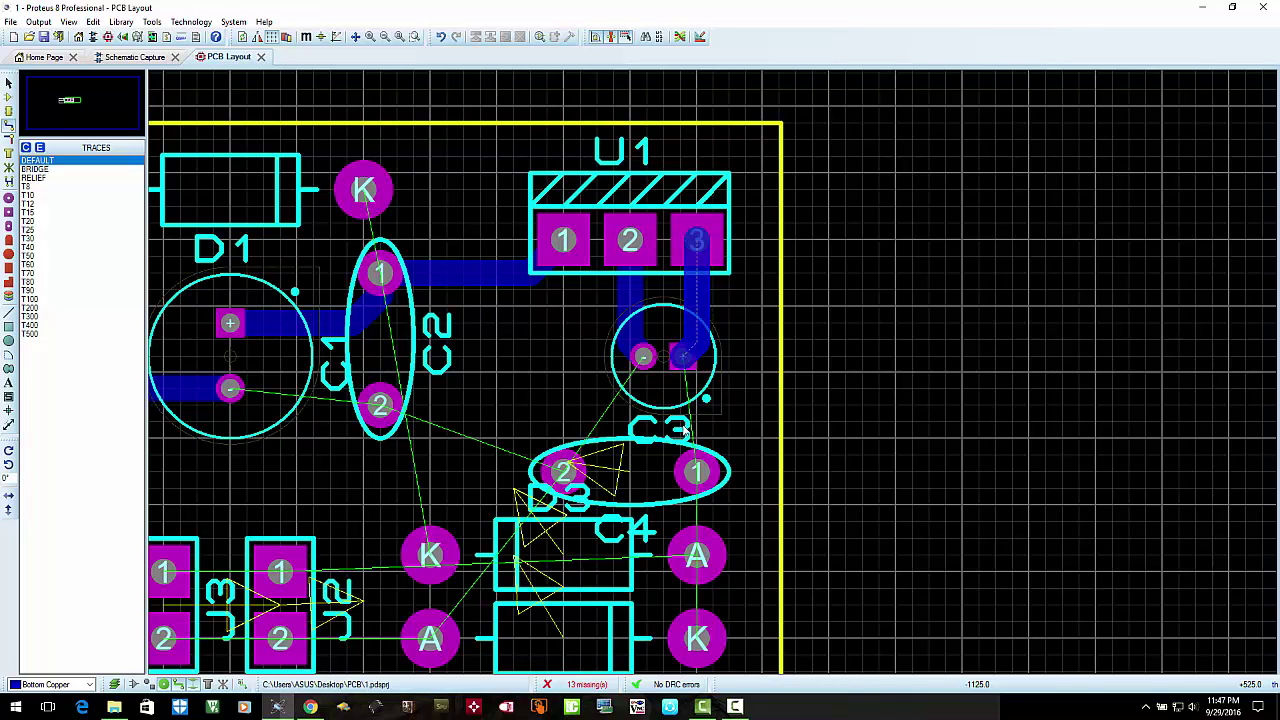
Route bottom copper traces from C4's pin 1 to C3's positive pin and from C4's pin 2 to C3's negative pin
{"action": "left_click", "coordinate": [698, 474]}
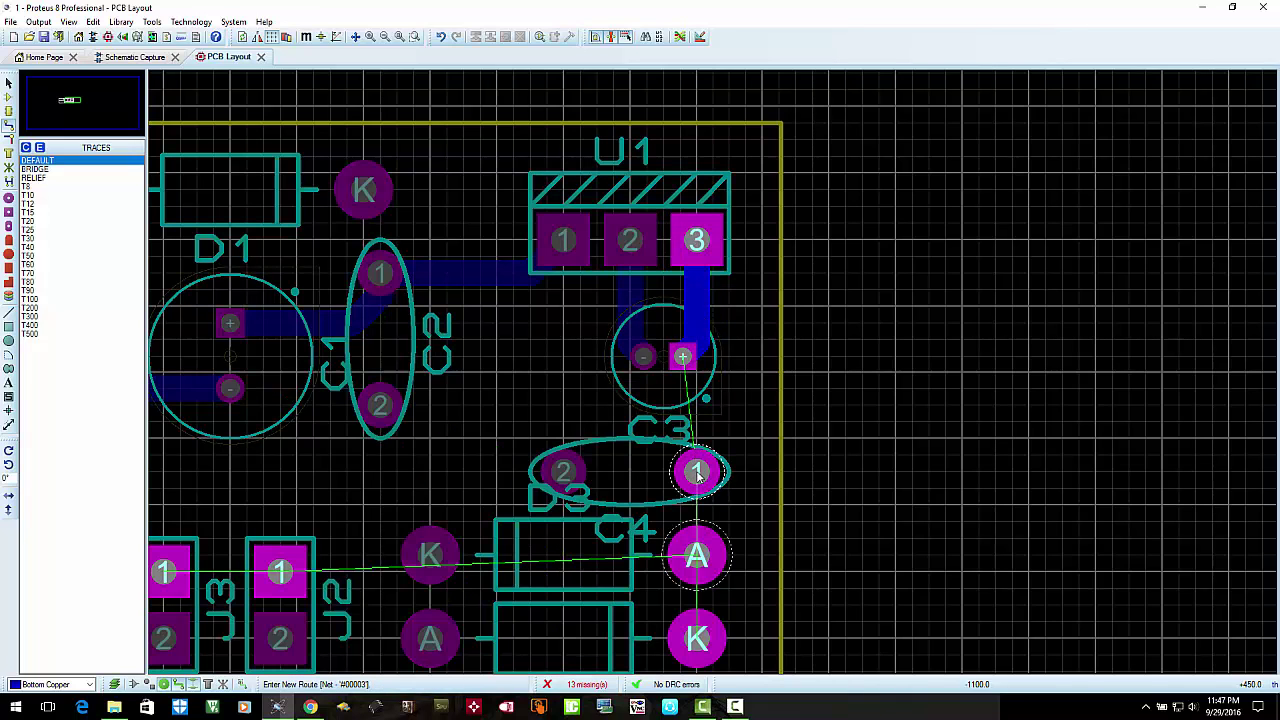
{"action": "left_click", "coordinate": [682, 356]}
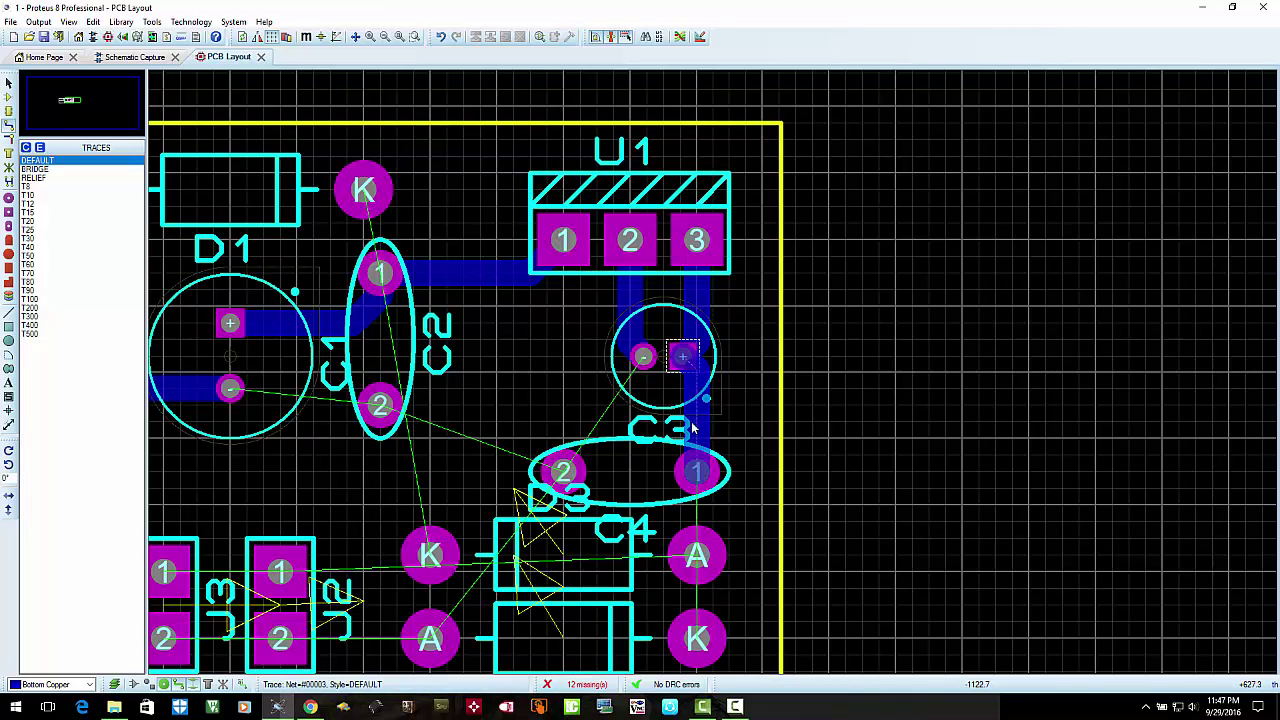
{"action": "left_click", "coordinate": [564, 472]}
{"action": "left_click", "coordinate": [642, 358]}
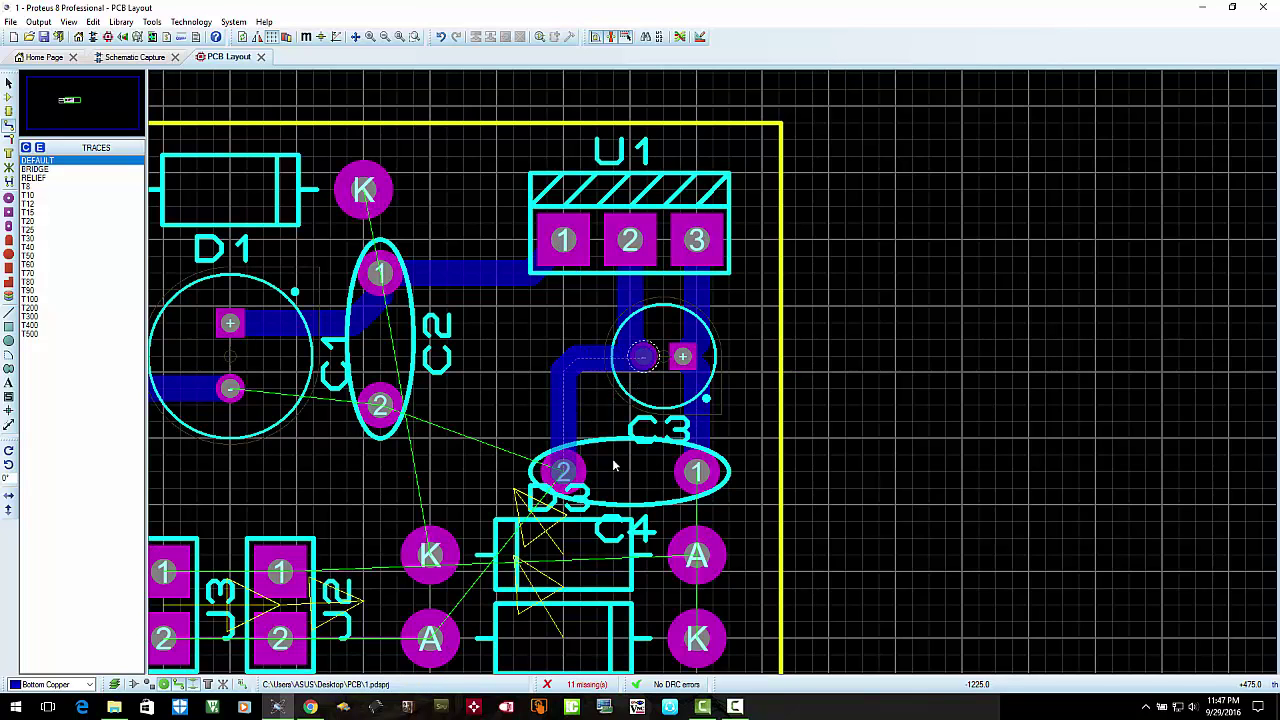
Route bottom copper traces from C4's pin 1 to D3's anode and from D3's anode to D2's cathode
{"action": "scroll", "coordinate": [687, 541], "scroll_direction": "down", "scroll_amount": 2}
{"action": "scroll", "coordinate": [729, 355], "scroll_direction": "up", "scroll_amount": 2}
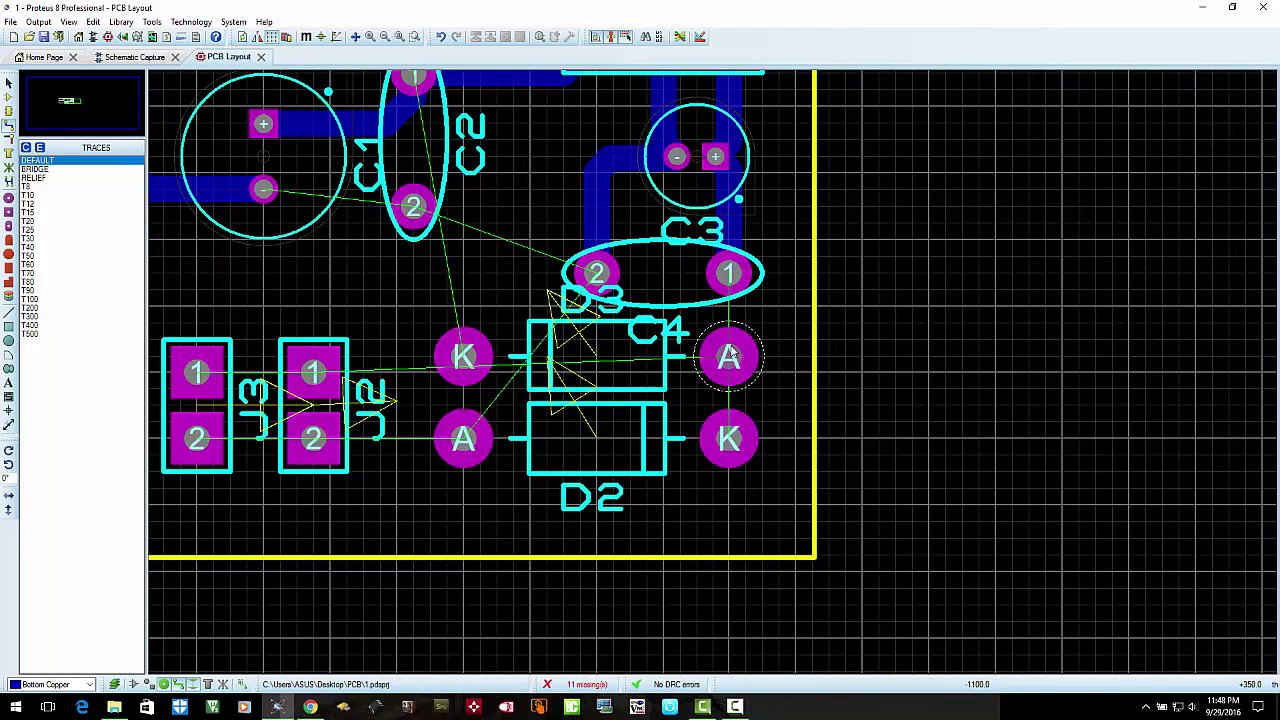
{"action": "left_click", "coordinate": [729, 358]}
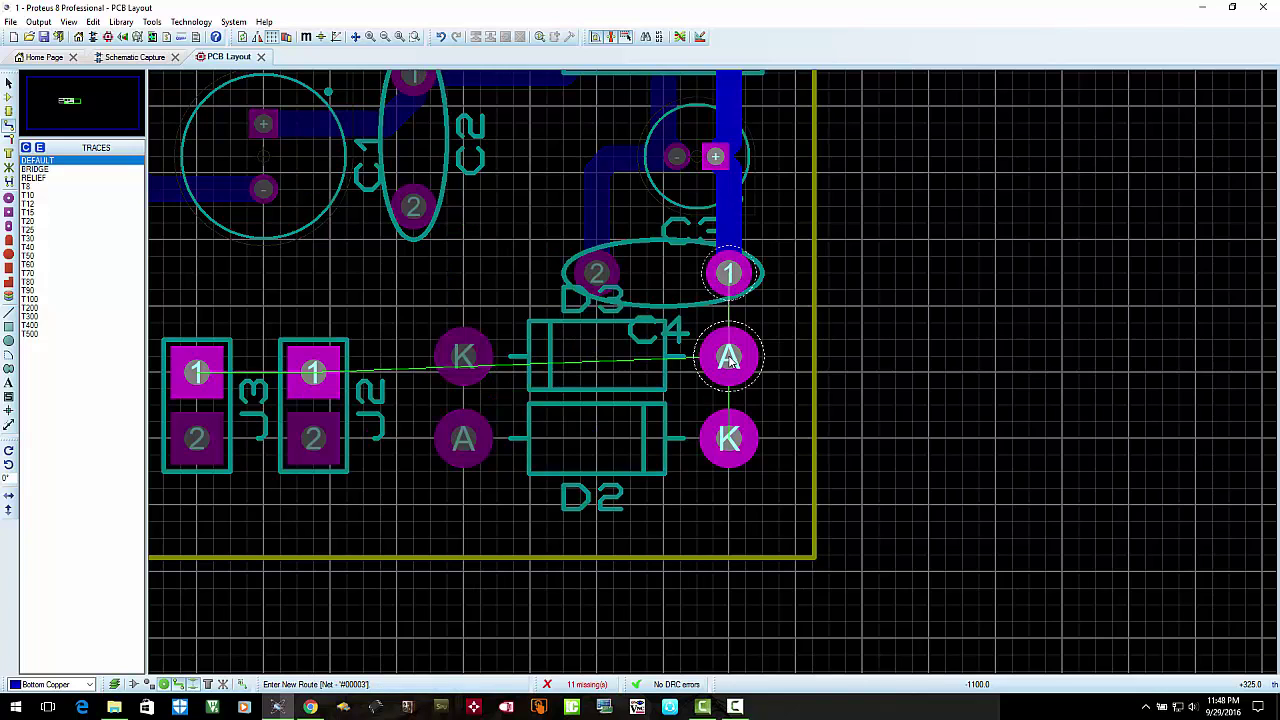
{"action": "left_click", "coordinate": [729, 273]}
{"action": "left_click", "coordinate": [730, 440]}
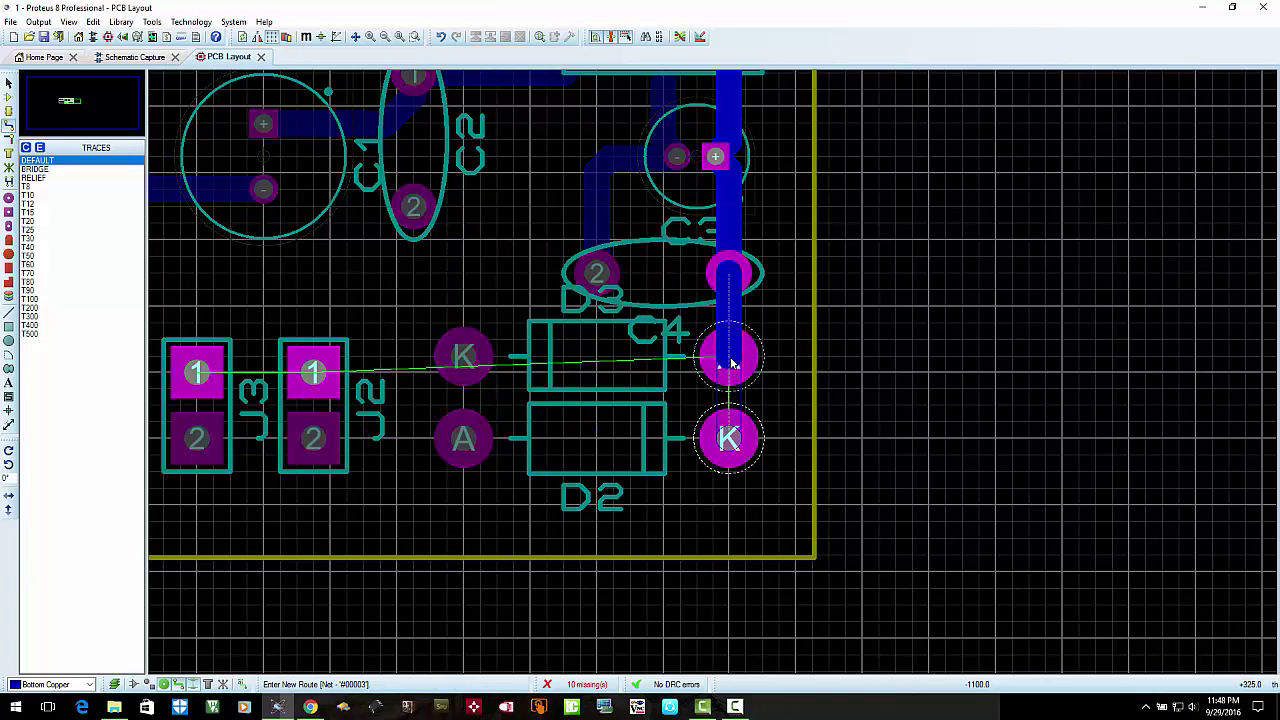
{"action": "left_click", "coordinate": [729, 358]}
Route a bottom copper trace from D2's anode beneath the D2 and D3 bodies up to C4's pin 2
{"action": "left_click", "coordinate": [466, 438]}
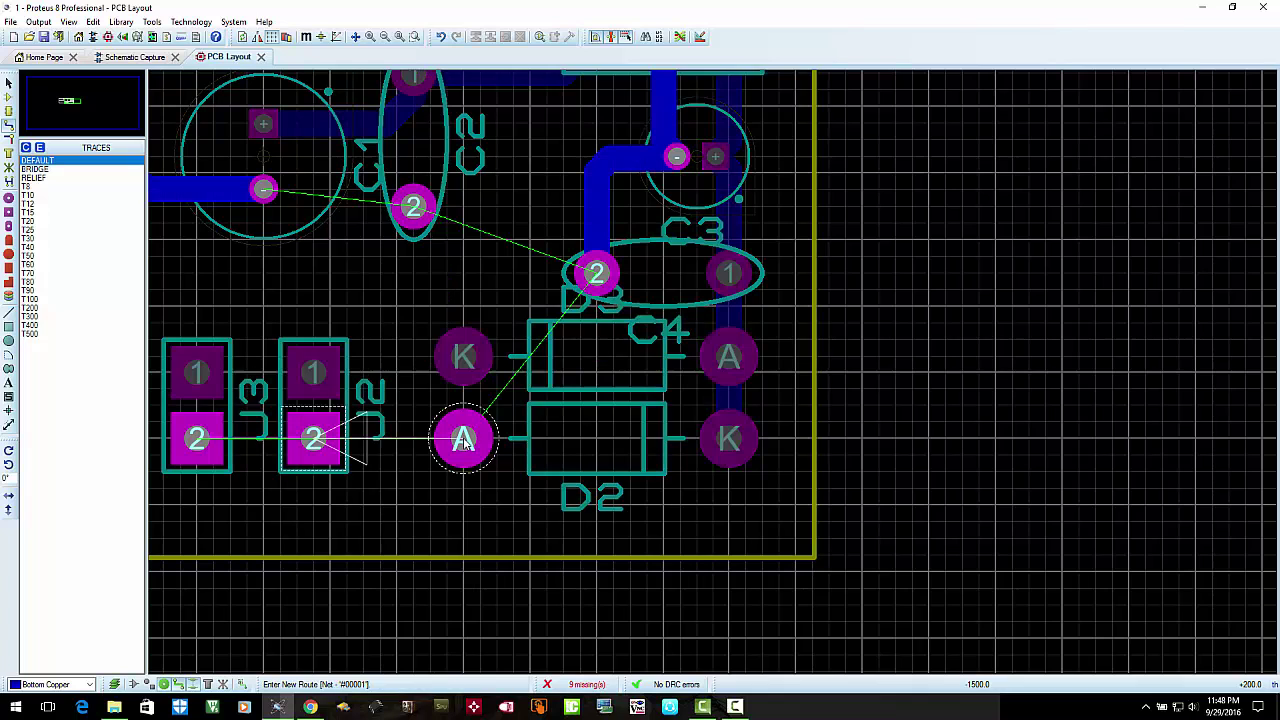
{"action": "left_click", "coordinate": [594, 436]}
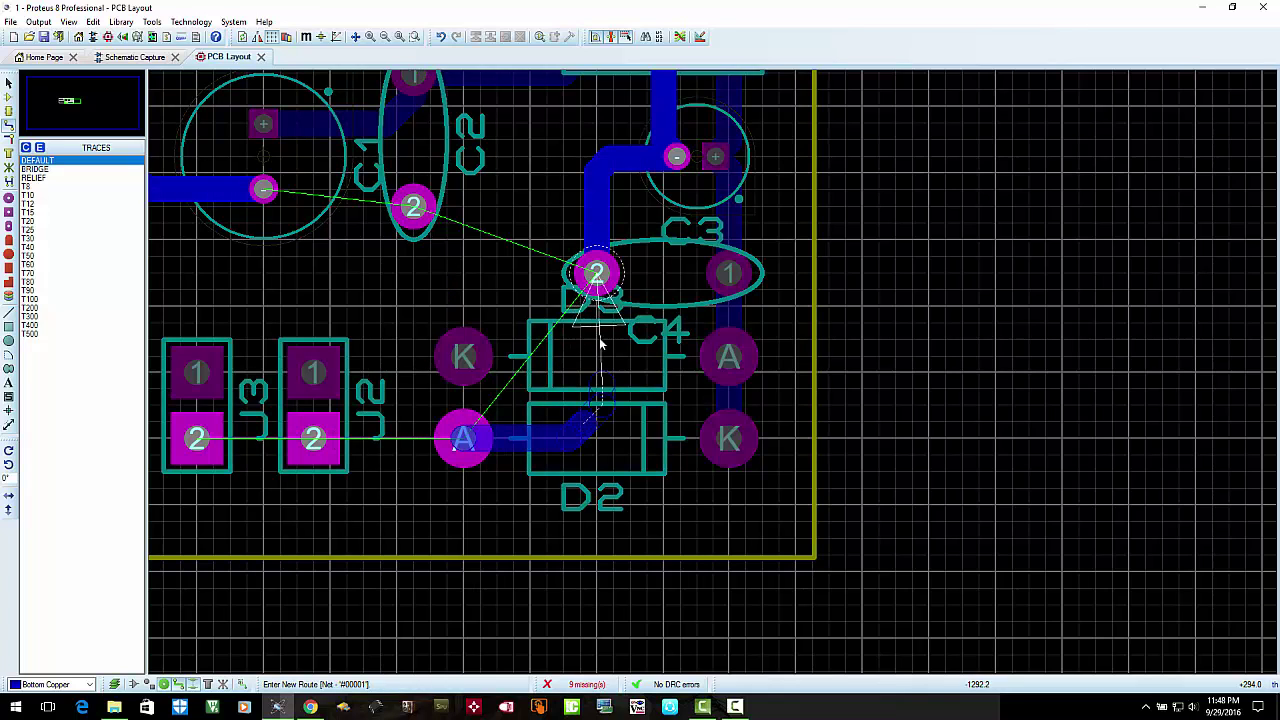
{"action": "left_click", "coordinate": [596, 273]}
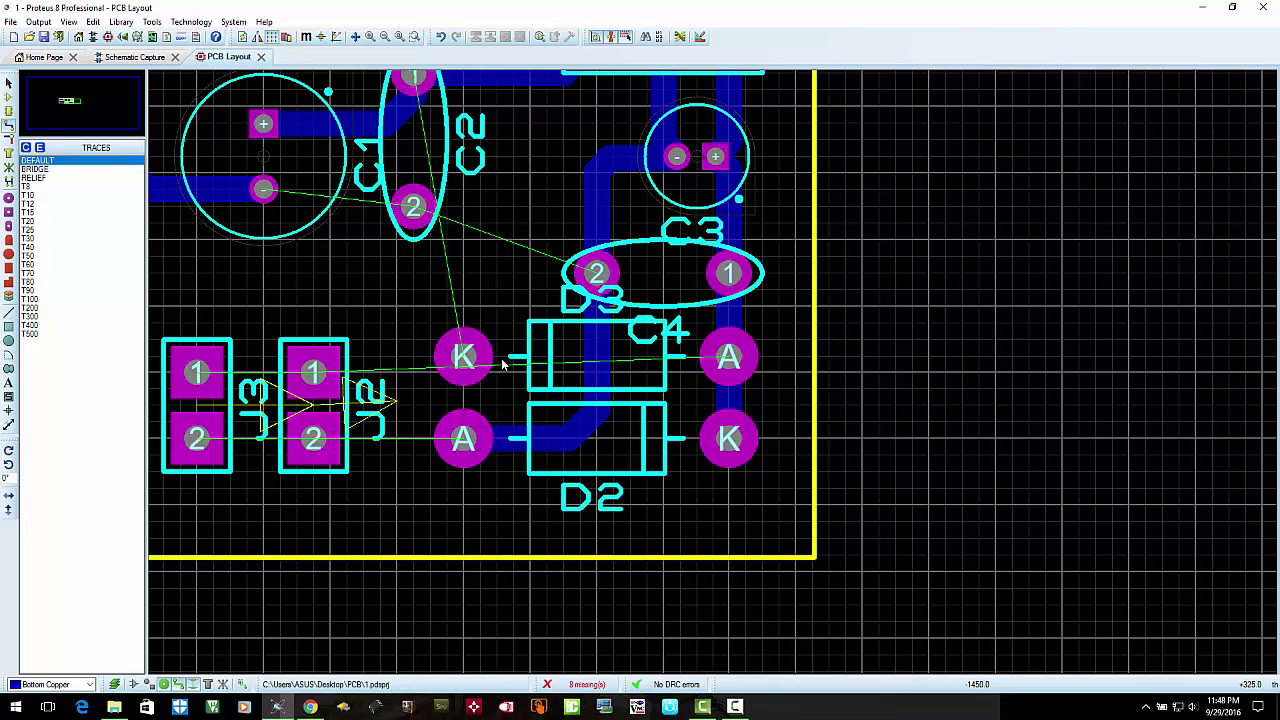
Route bottom copper traces joining J2 and J3 at pins 1 and pins 2, and connect J2's pin 2 to D2's anode
{"action": "scroll", "coordinate": [505, 365], "scroll_direction": "down", "scroll_amount": 1}
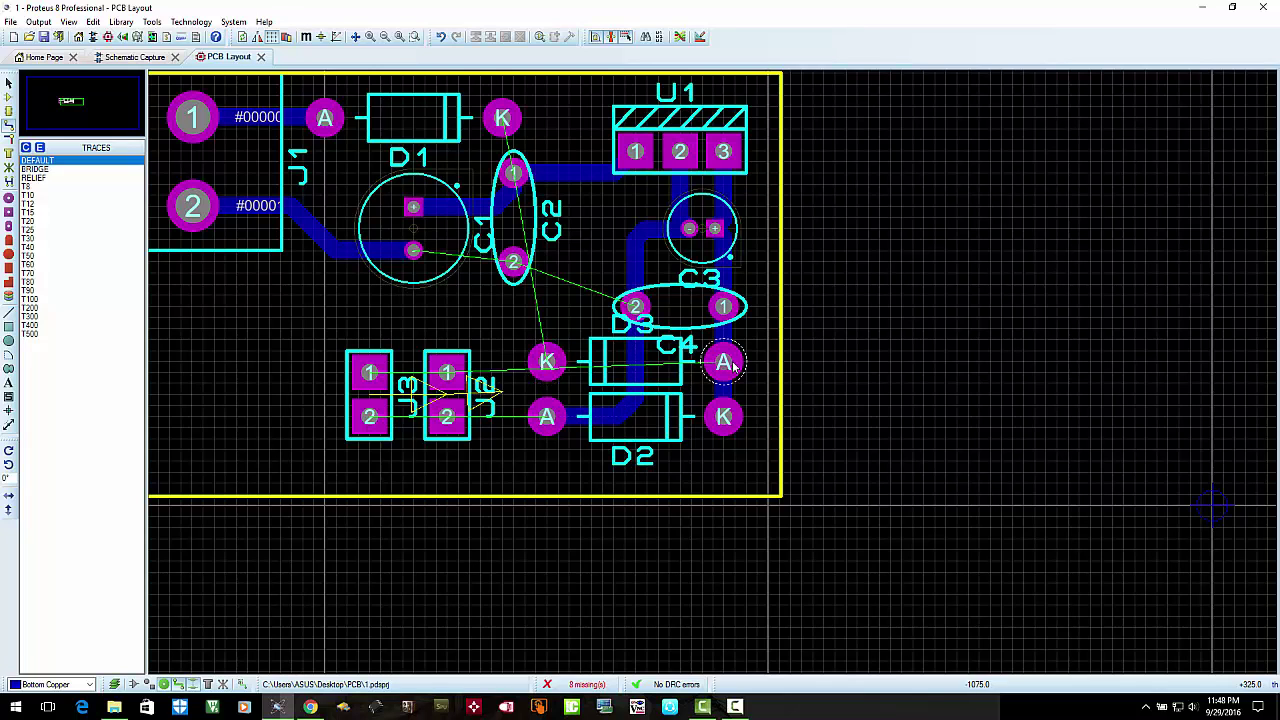
{"action": "left_click", "coordinate": [448, 374]}
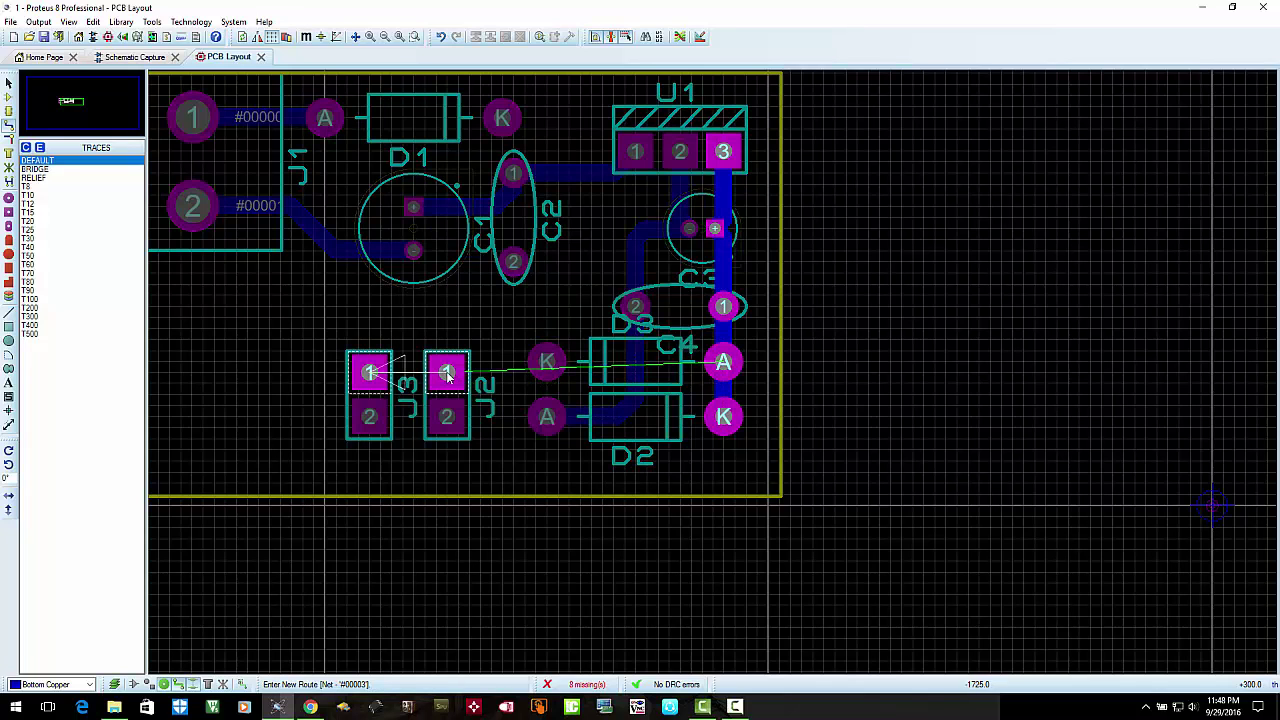
{"action": "left_click", "coordinate": [369, 373]}
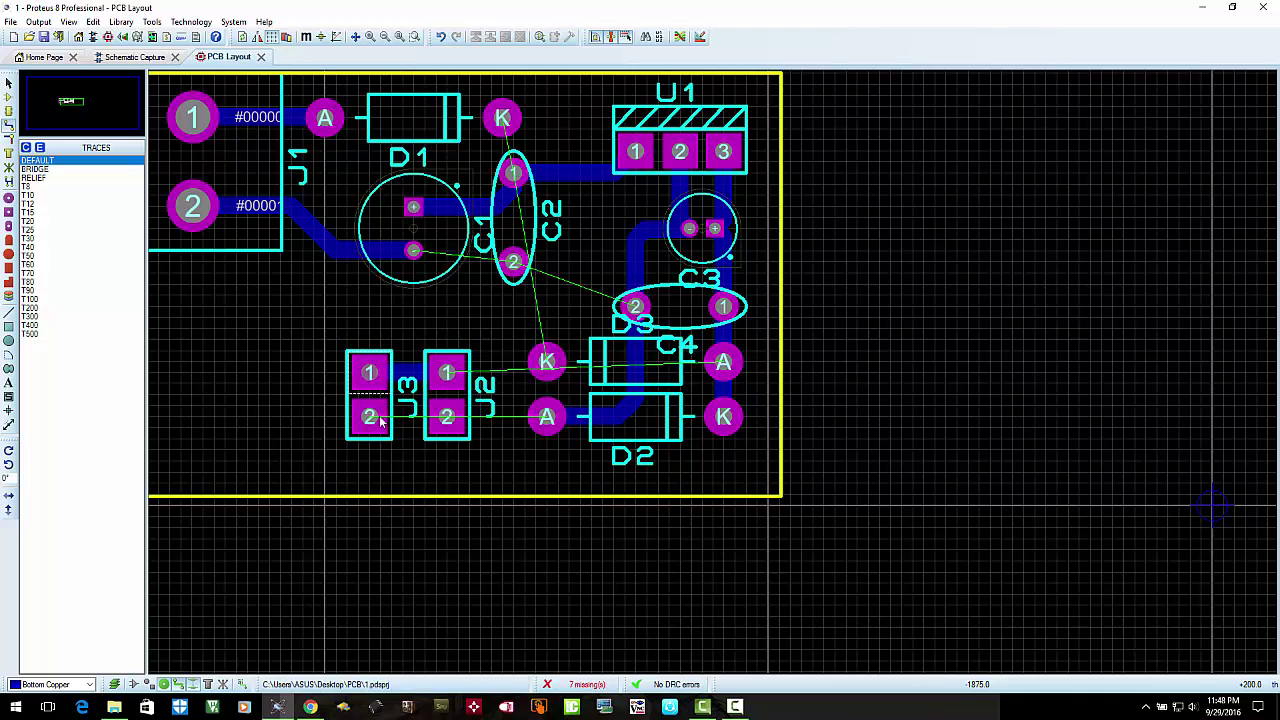
{"action": "left_click", "coordinate": [446, 418]}
{"action": "left_click", "coordinate": [369, 417]}
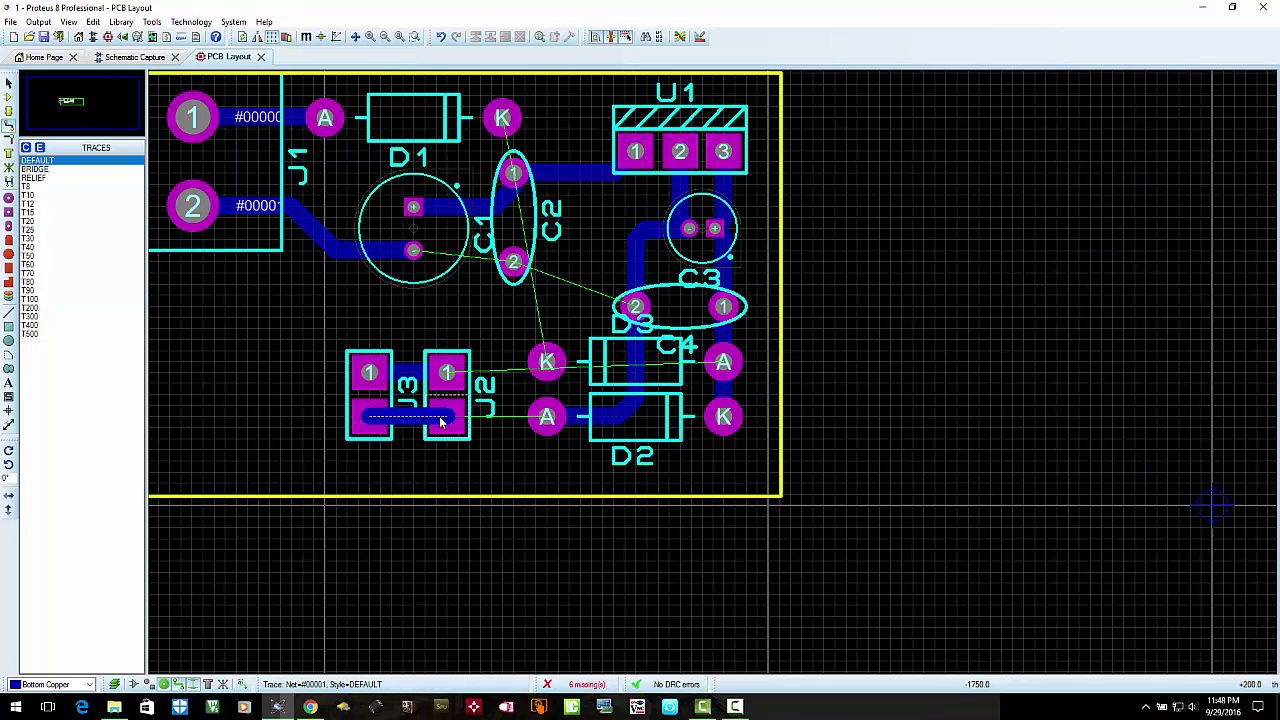
{"action": "left_click", "coordinate": [547, 416]}
{"action": "left_click", "coordinate": [446, 416]}
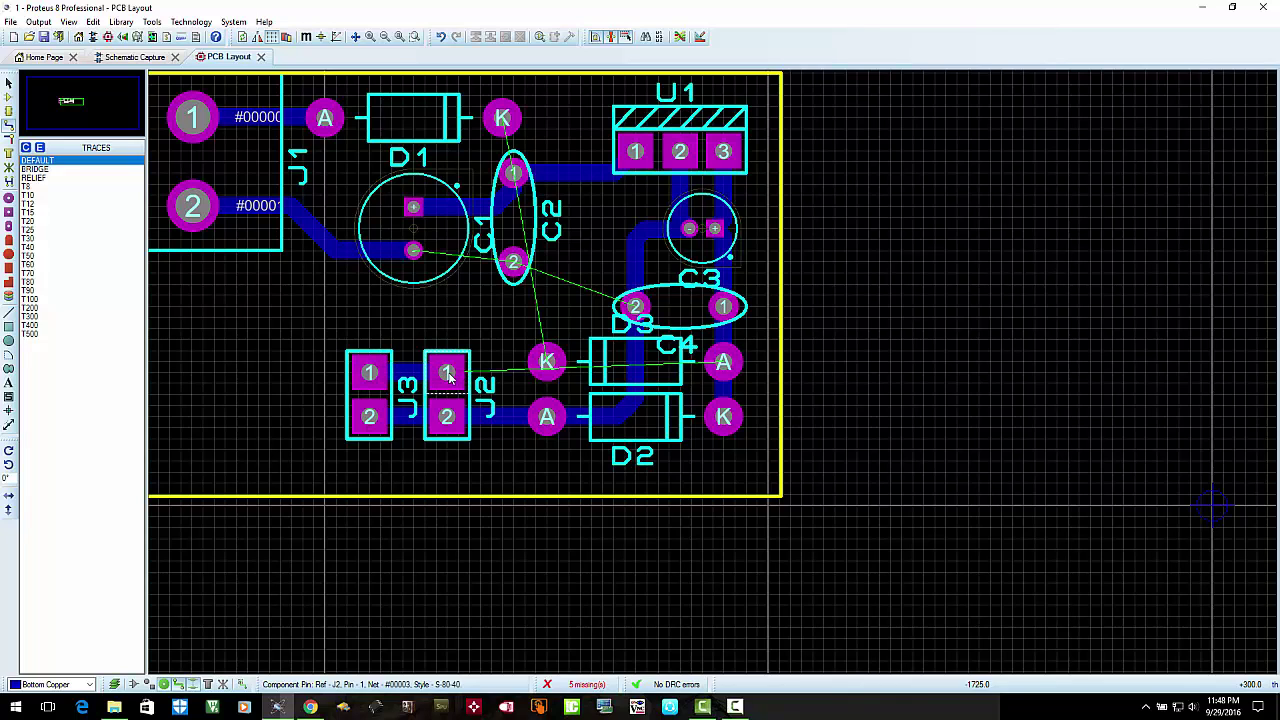
Route a bottom copper trace from J3's pin 1 around J3 and along the board's lower edge to D2's cathode
{"action": "left_click", "coordinate": [726, 366]}
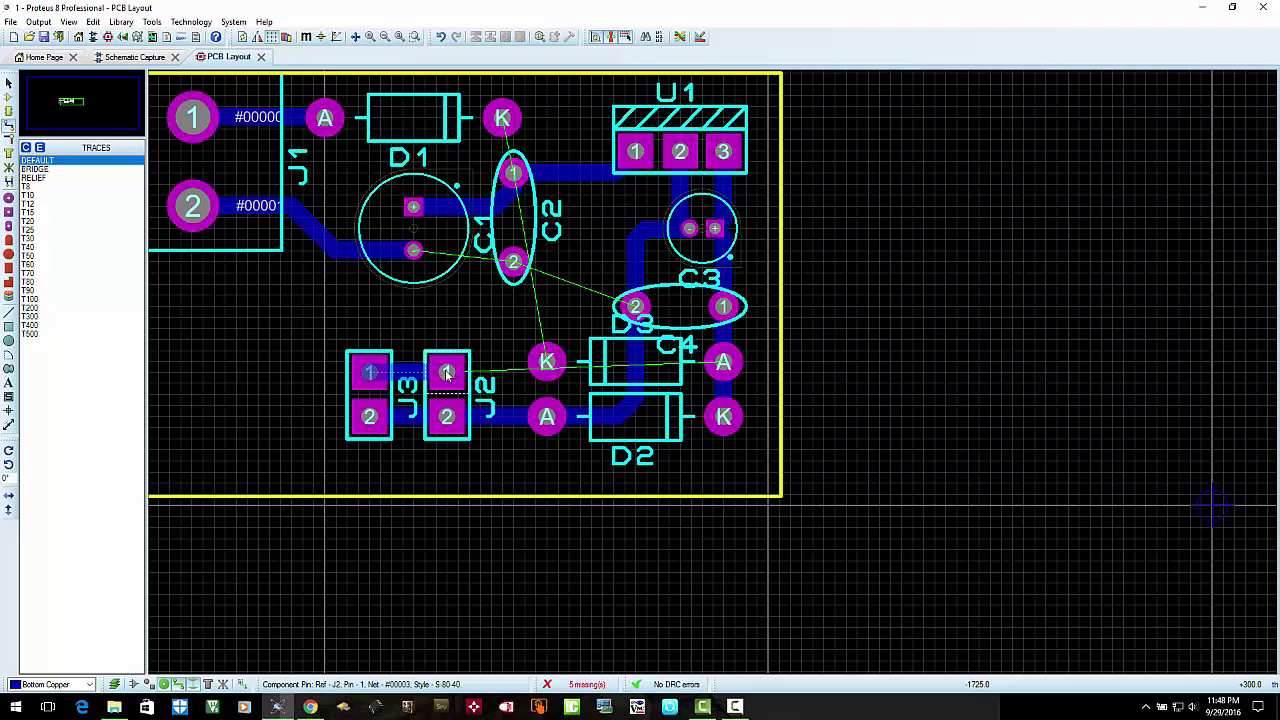
{"action": "left_click", "coordinate": [370, 373]}
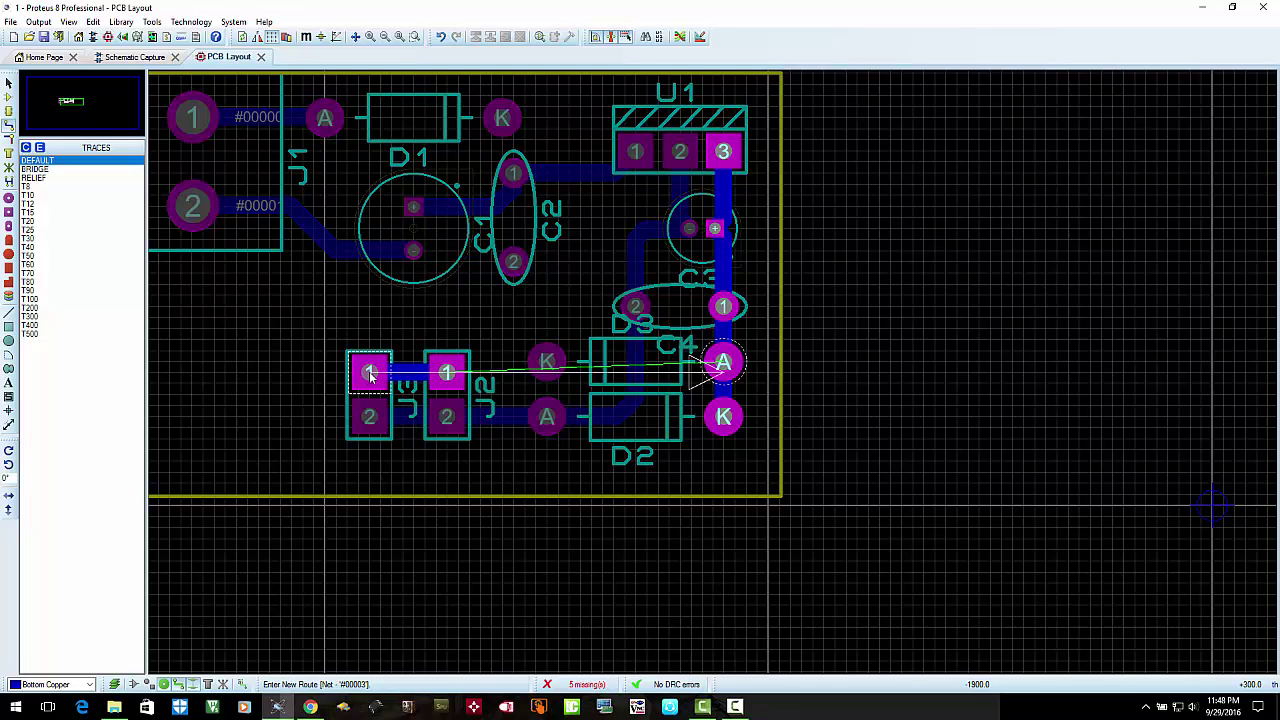
{"action": "left_click", "coordinate": [328, 476]}
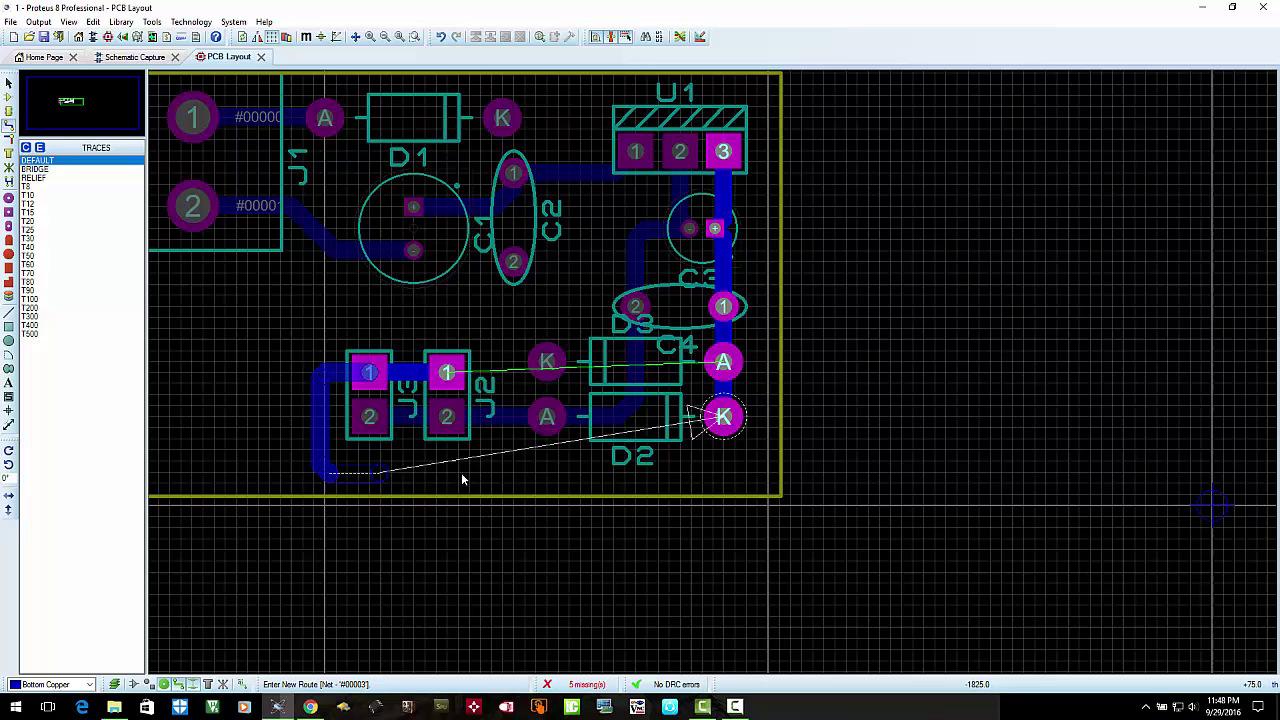
{"action": "left_click", "coordinate": [724, 468]}
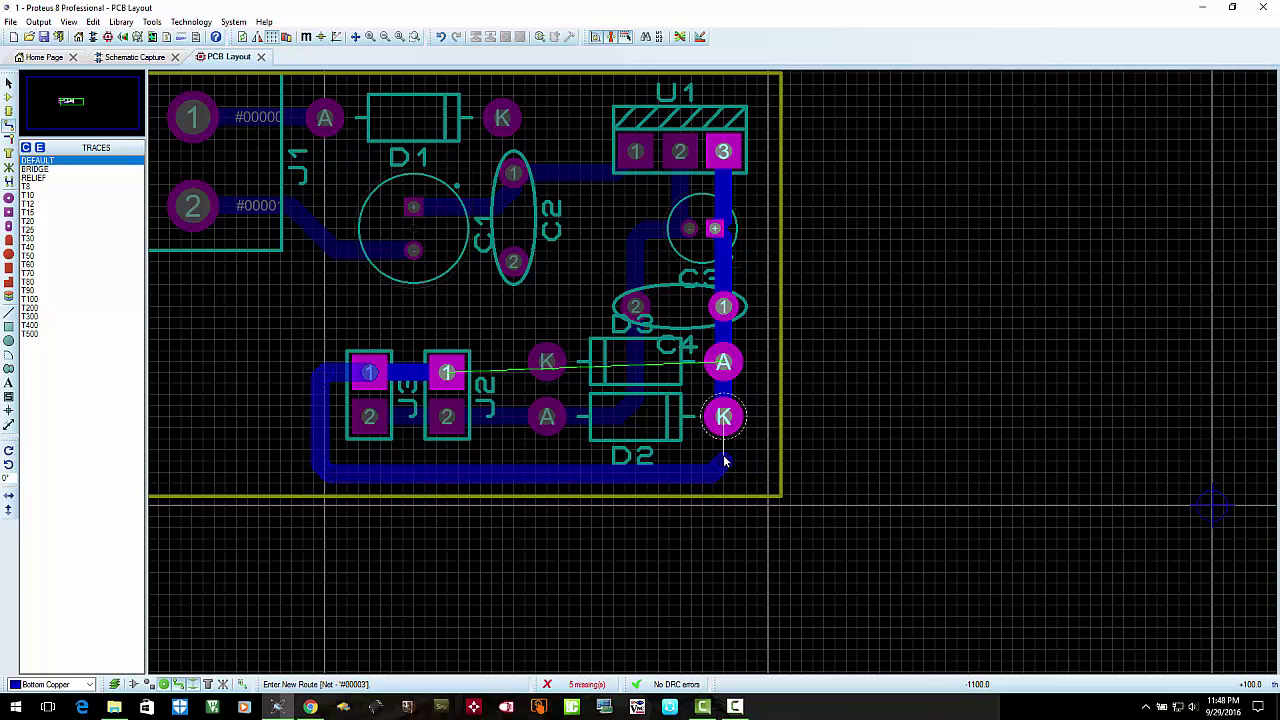
{"action": "left_click", "coordinate": [723, 416]}
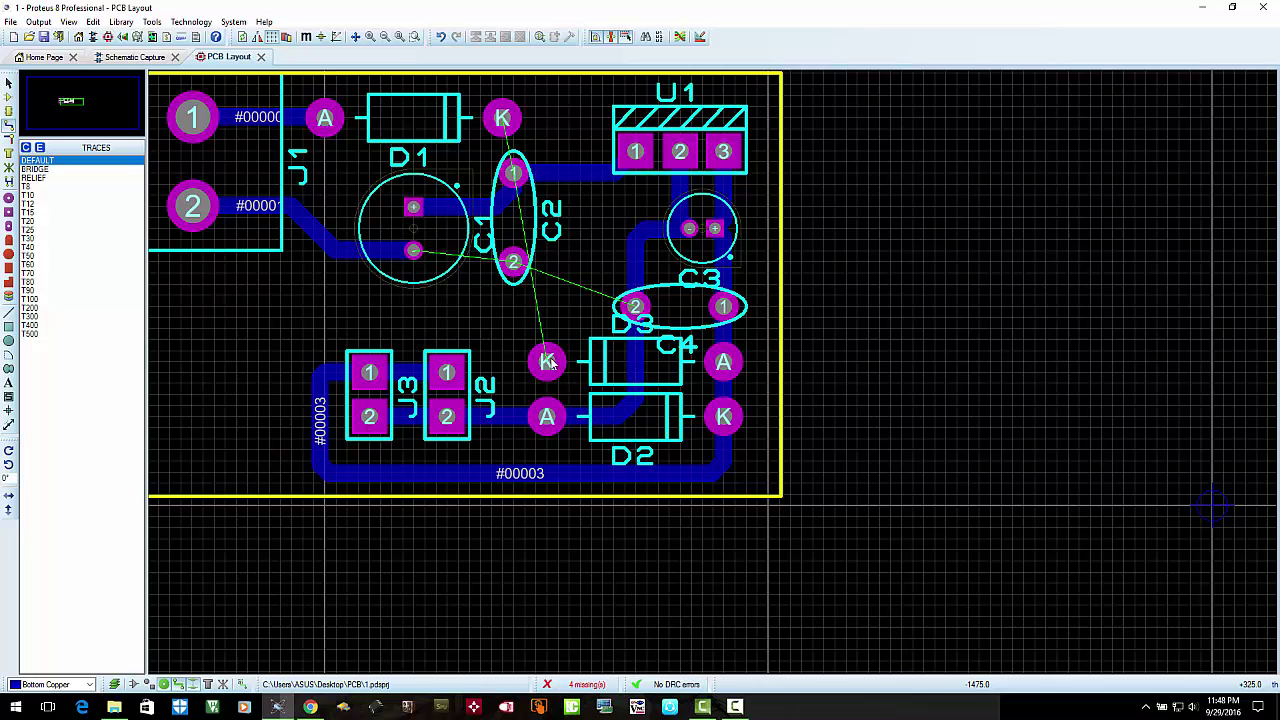
Route bottom copper traces from C1's negative pin to C2's pin 2 and on to the vertical trace above C4's pin 2
{"action": "left_click", "coordinate": [522, 265]}
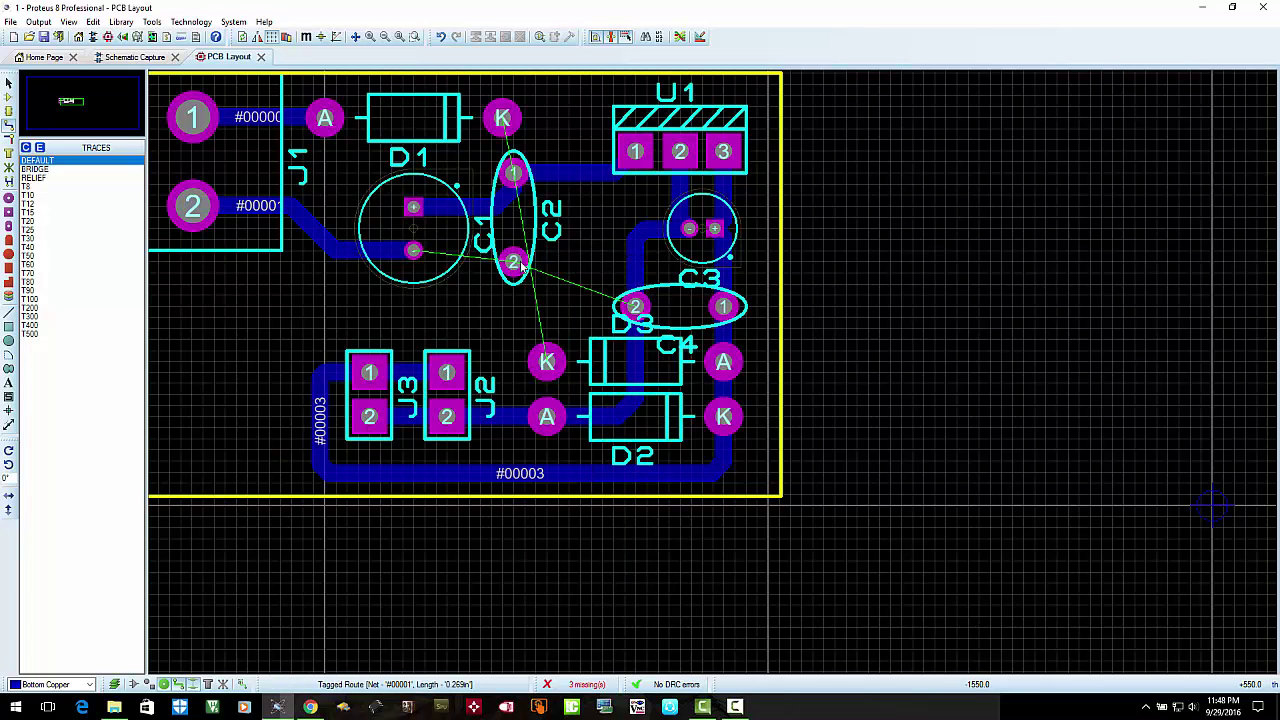
{"action": "left_click", "coordinate": [419, 258]}
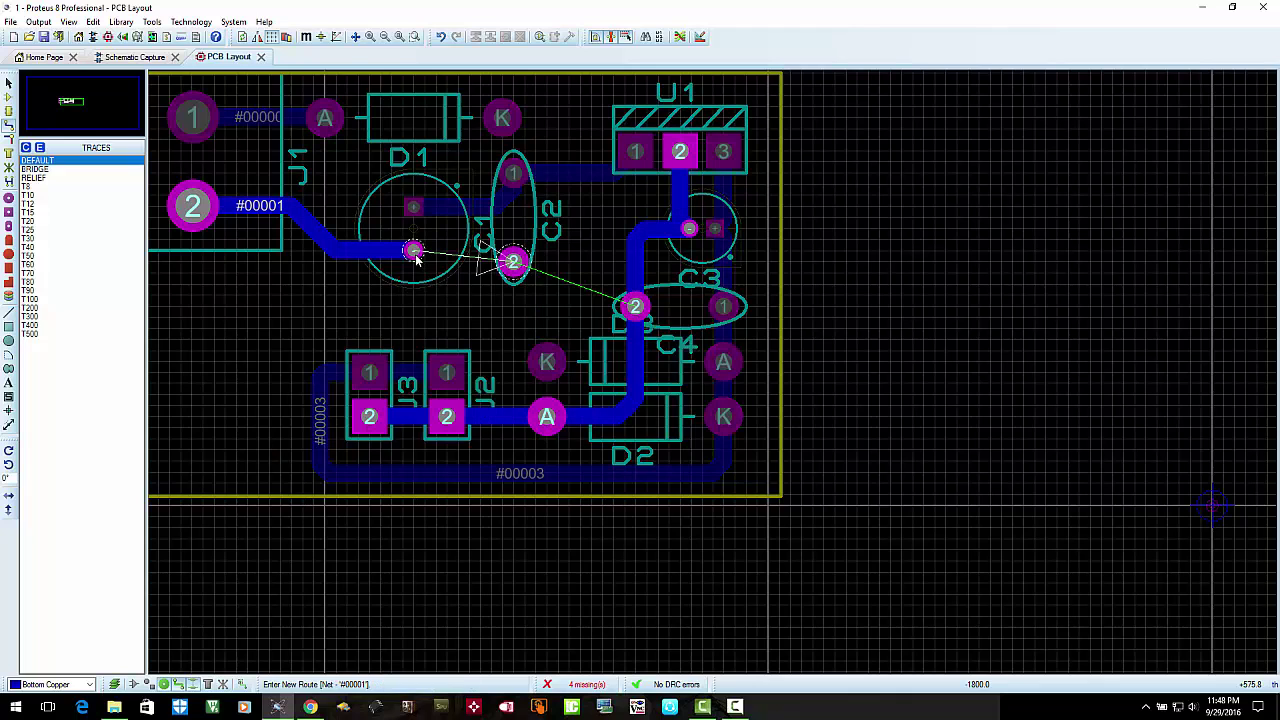
{"action": "left_click", "coordinate": [514, 263]}
{"action": "left_click", "coordinate": [514, 263]}
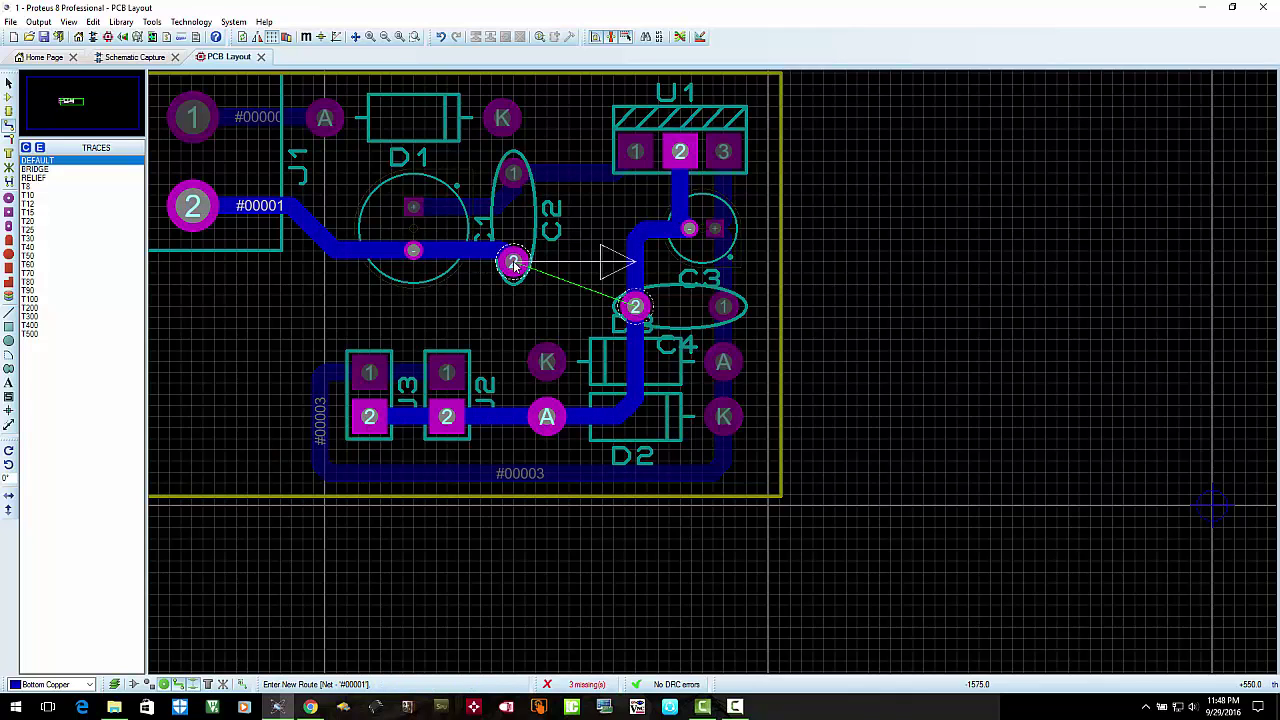
{"action": "left_click", "coordinate": [636, 263]}
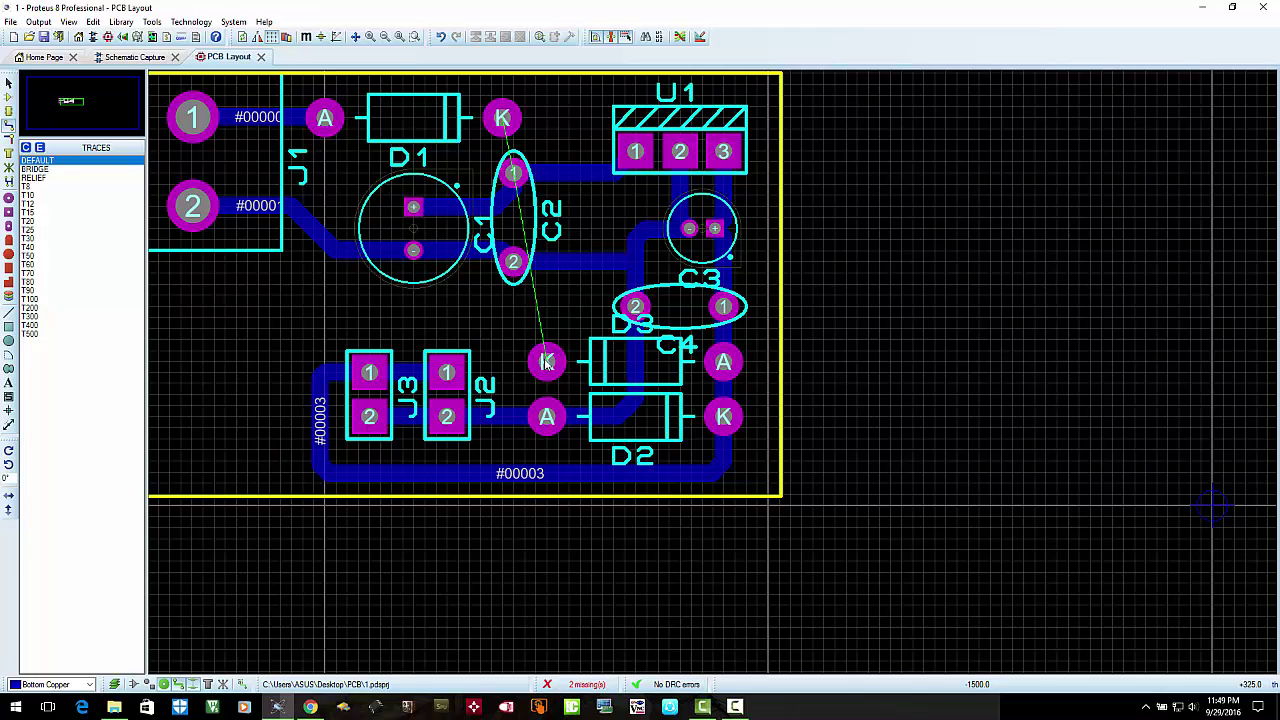
{"action": "scroll", "coordinate": [548, 353], "scroll_direction": "down", "scroll_amount": 1}
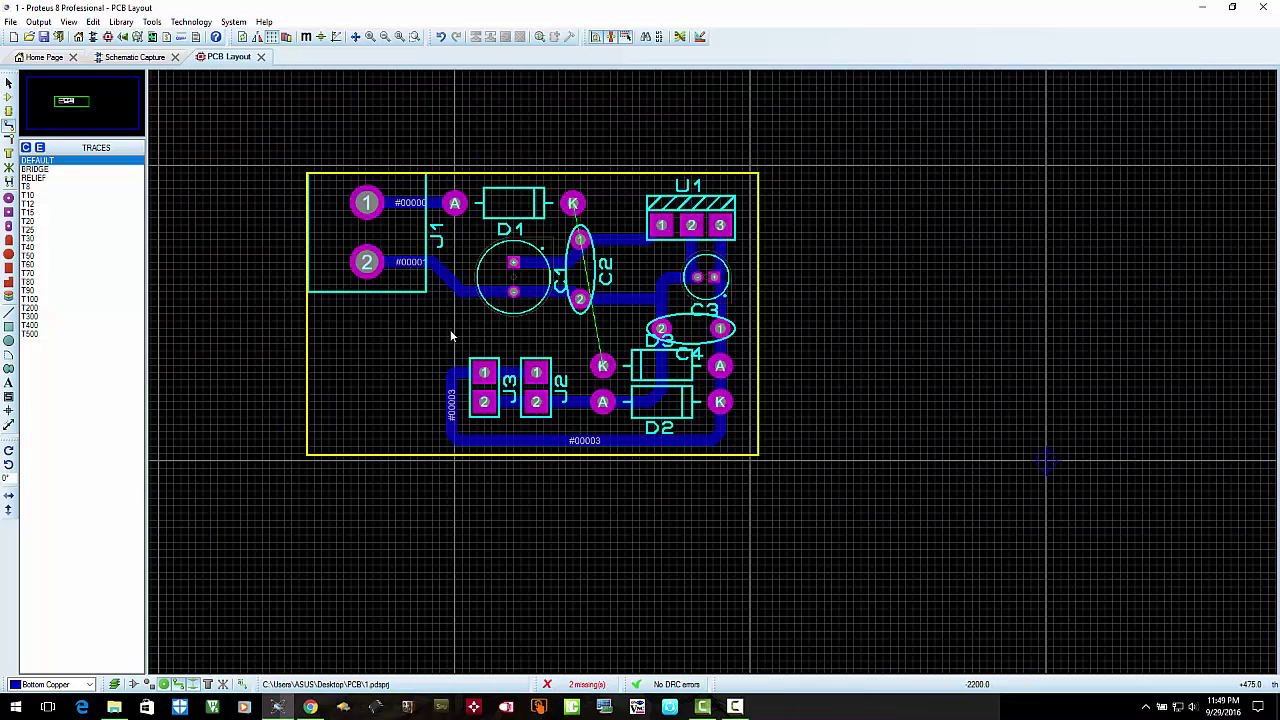
{"action": "scroll", "coordinate": [560, 290], "scroll_direction": "up", "scroll_amount": 1}
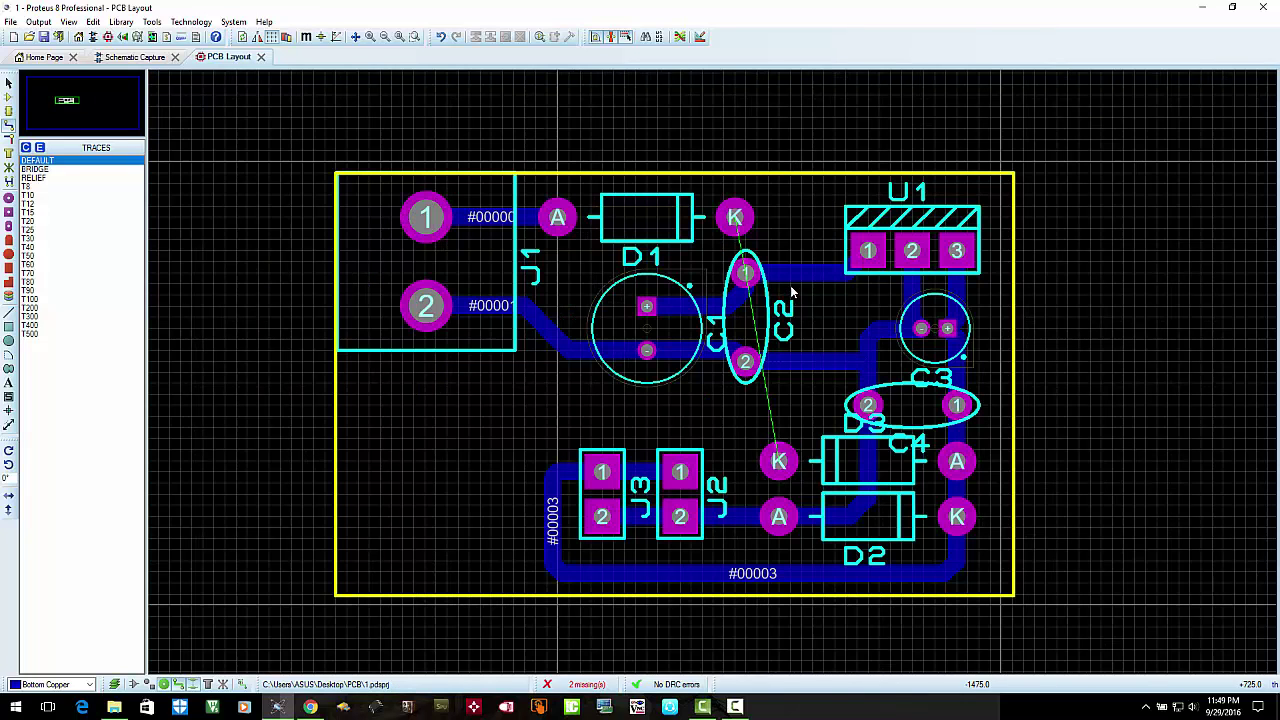
{"action": "left_click", "coordinate": [779, 461]}
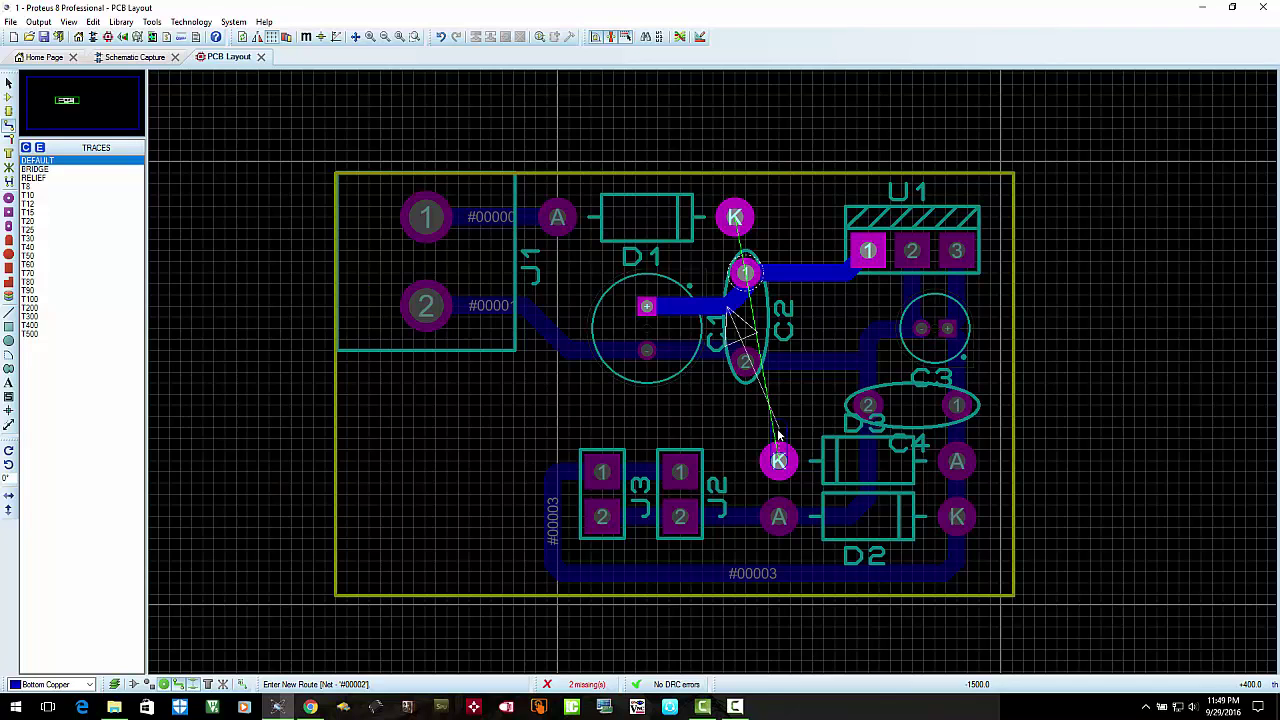
{"action": "key", "text": "Escape"}
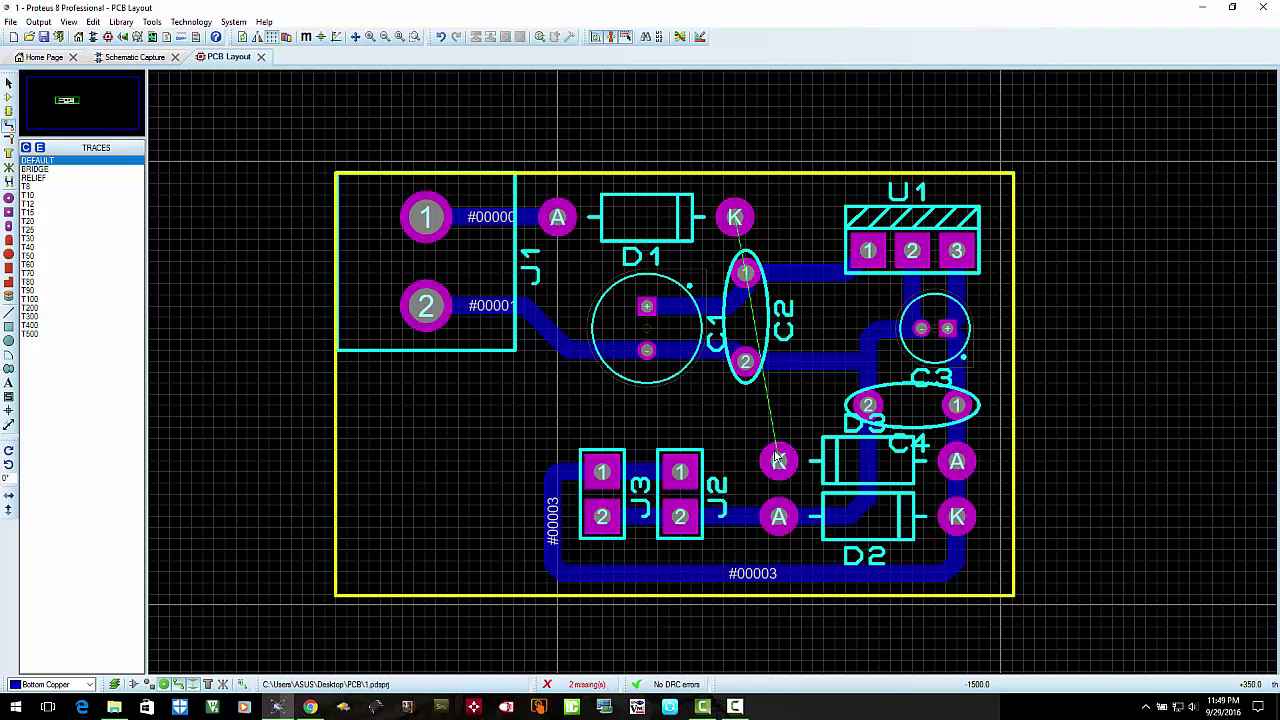
In the schematic, delete and redraw the wire from C1's positive pin to the D1–U1 input line, and save the project
{"action": "left_click", "coordinate": [141, 56]}
{"action": "scroll", "coordinate": [334, 371], "scroll_direction": "up", "scroll_amount": 2}
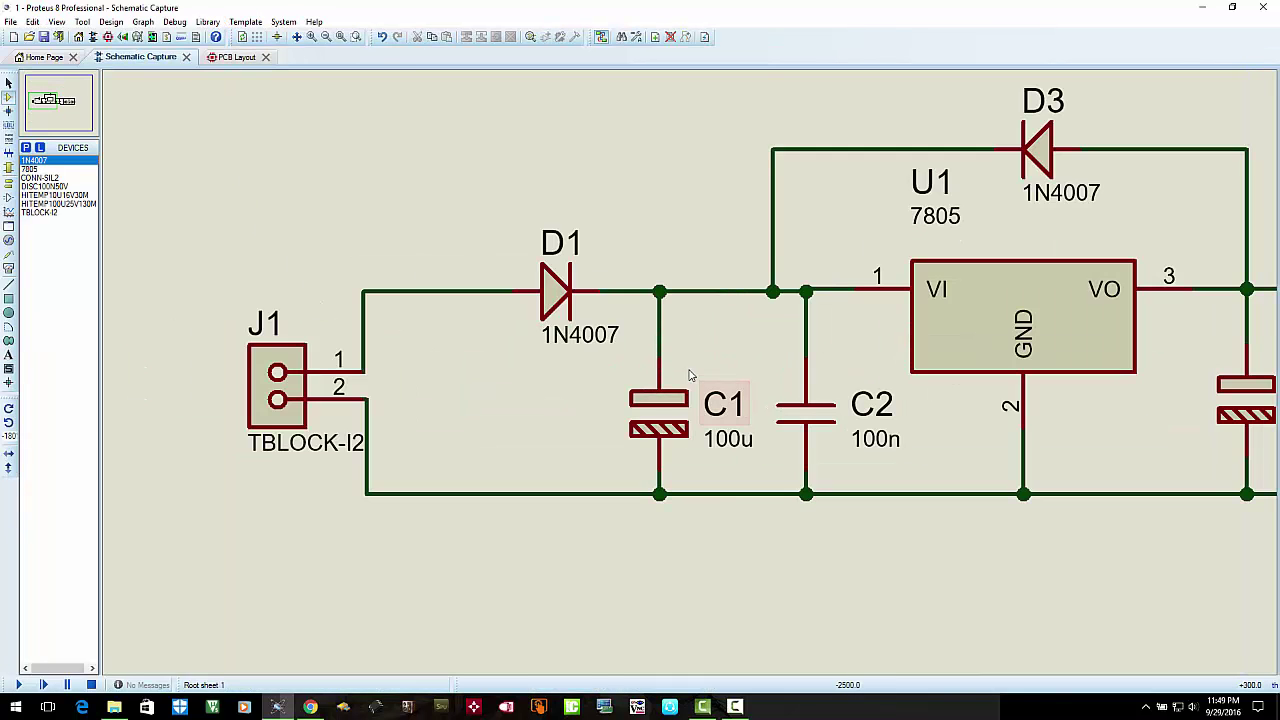
{"action": "right_click", "coordinate": [662, 344]}
{"action": "left_click", "coordinate": [760, 366]}
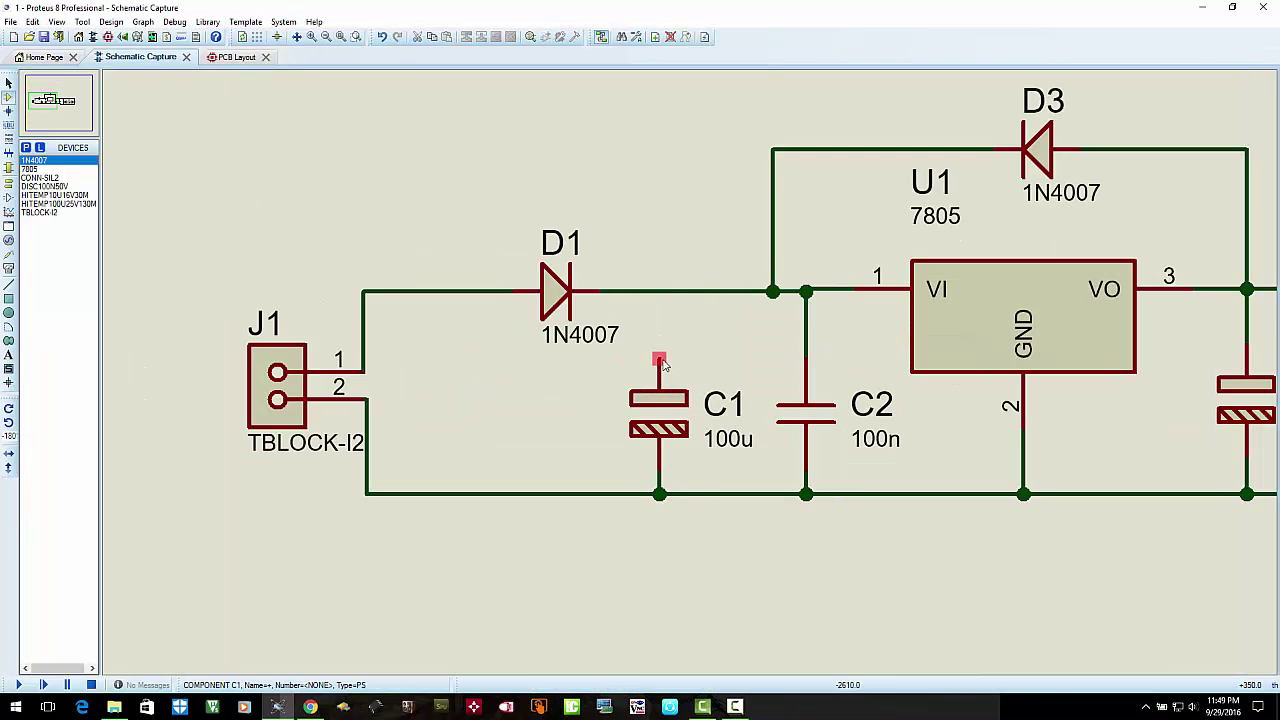
{"action": "left_click", "coordinate": [660, 358]}
{"action": "left_click", "coordinate": [668, 302]}
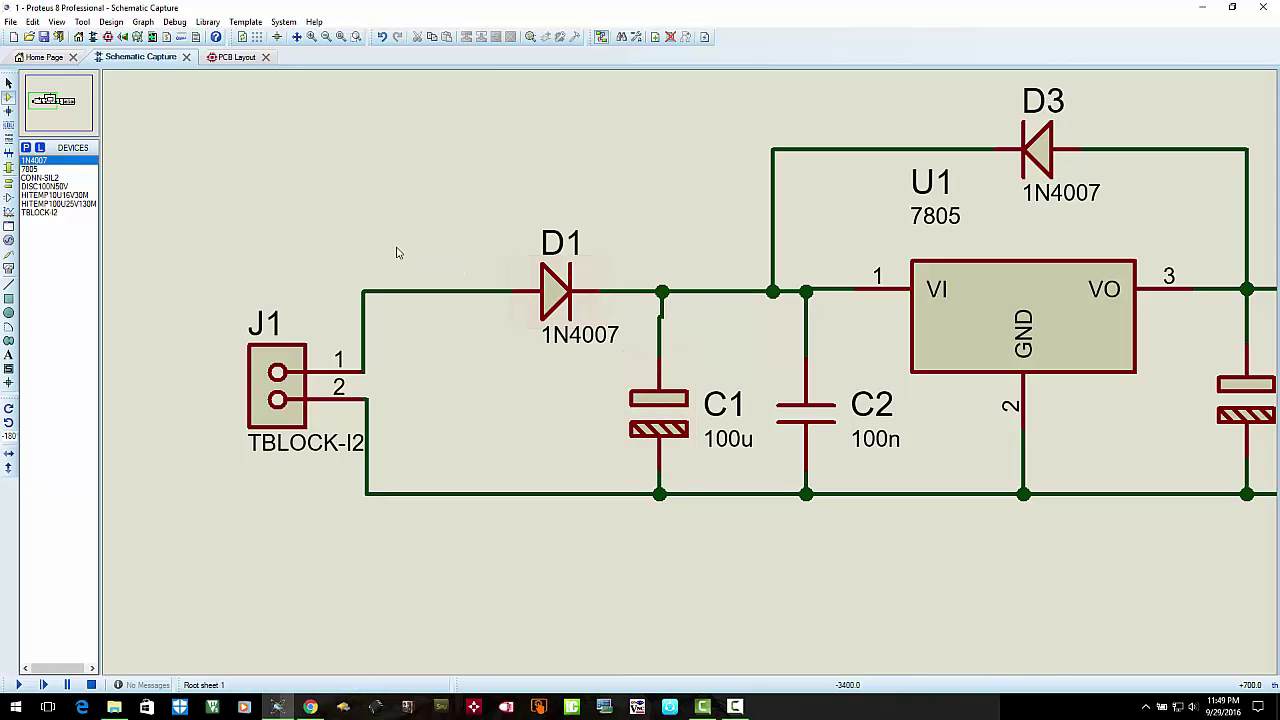
{"action": "left_click", "coordinate": [44, 38]}
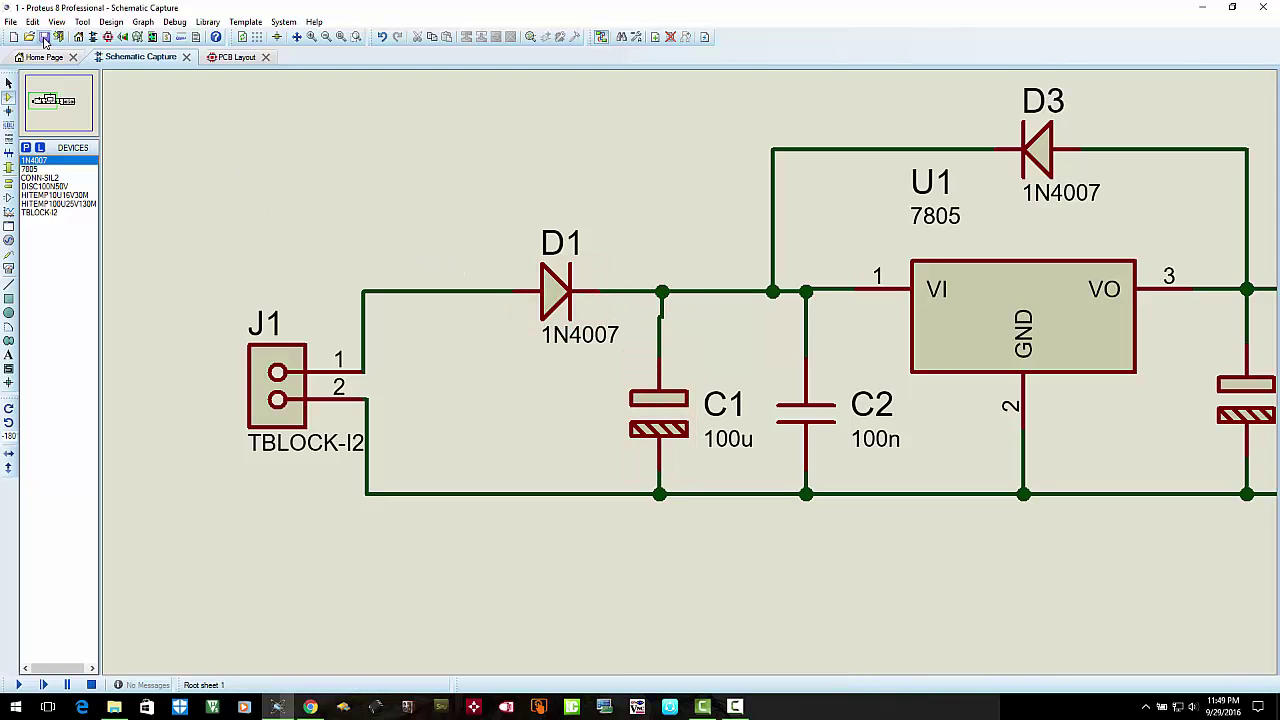
Return to the PCB layout and route a bottom copper trace from C2's pin 1 to D1's cathode
{"action": "left_click", "coordinate": [232, 57]}
{"action": "scroll", "coordinate": [751, 281], "scroll_direction": "up", "scroll_amount": 1}
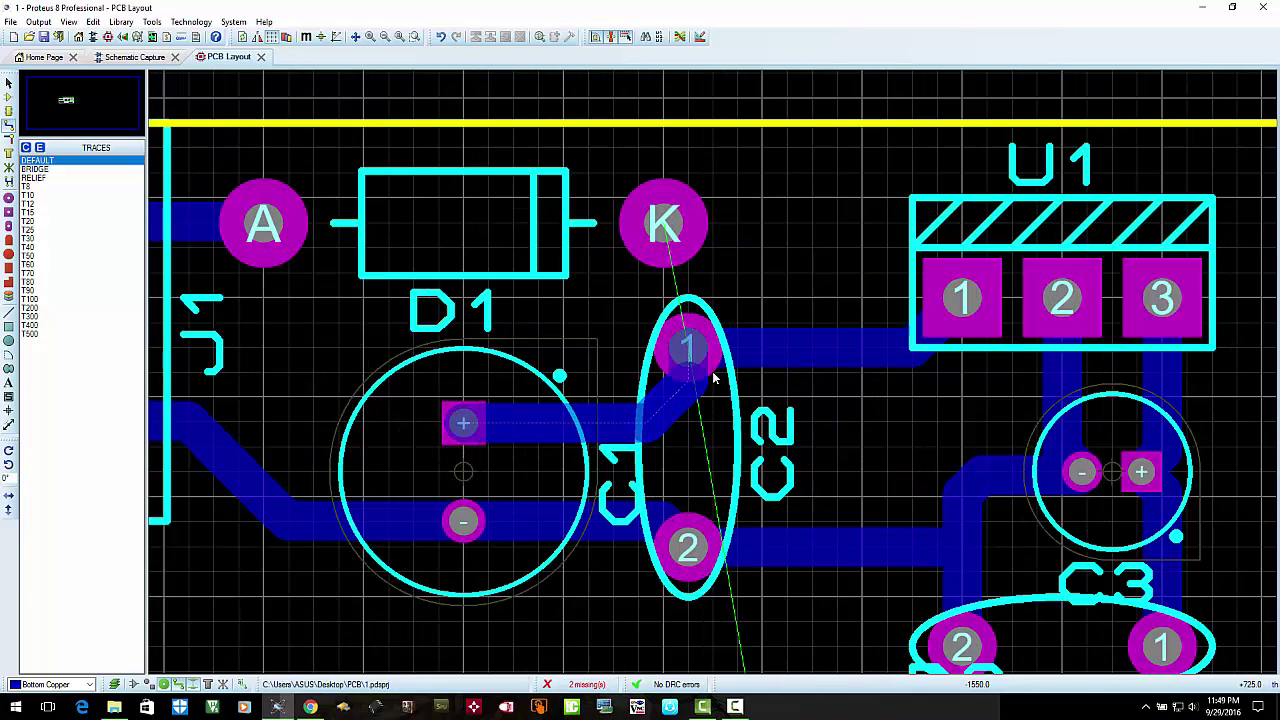
{"action": "left_click", "coordinate": [687, 346]}
{"action": "left_click", "coordinate": [668, 228]}
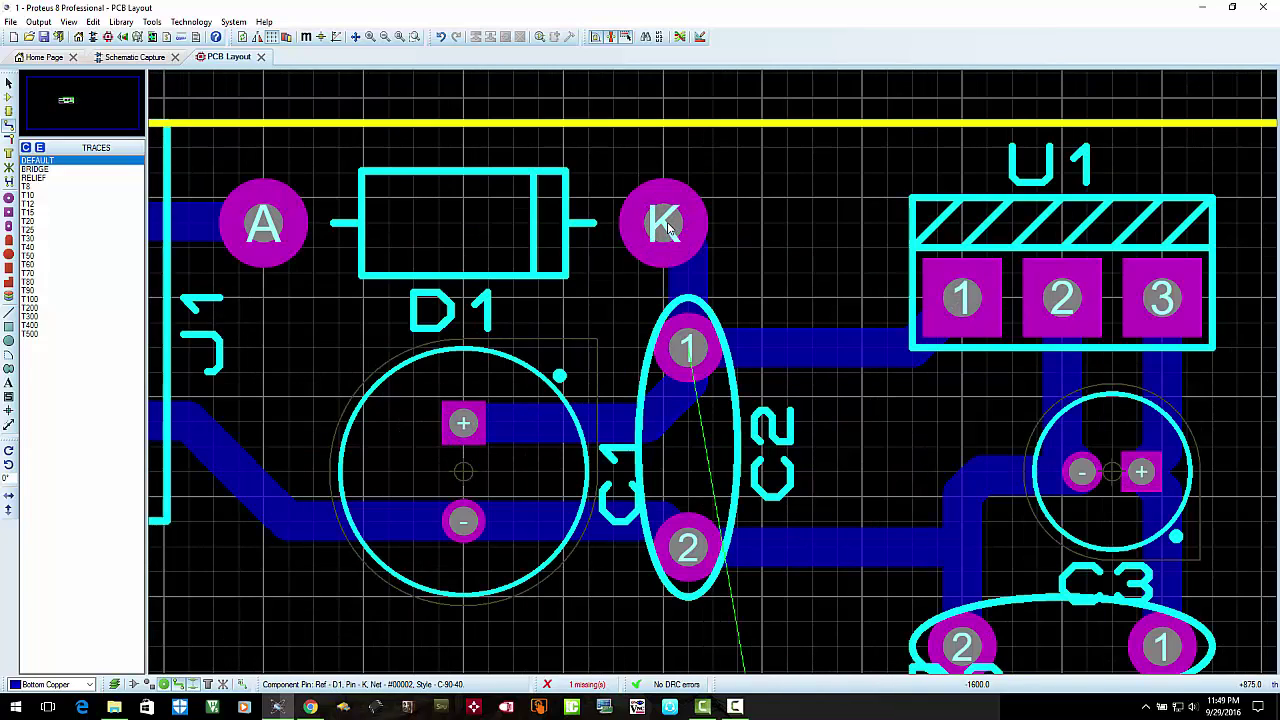
Route a bottom copper trace from C1's positive pin between J1's pins, around J1's pin 2 and on to D3's cathode
{"action": "scroll", "coordinate": [714, 430], "scroll_direction": "down", "scroll_amount": 2}
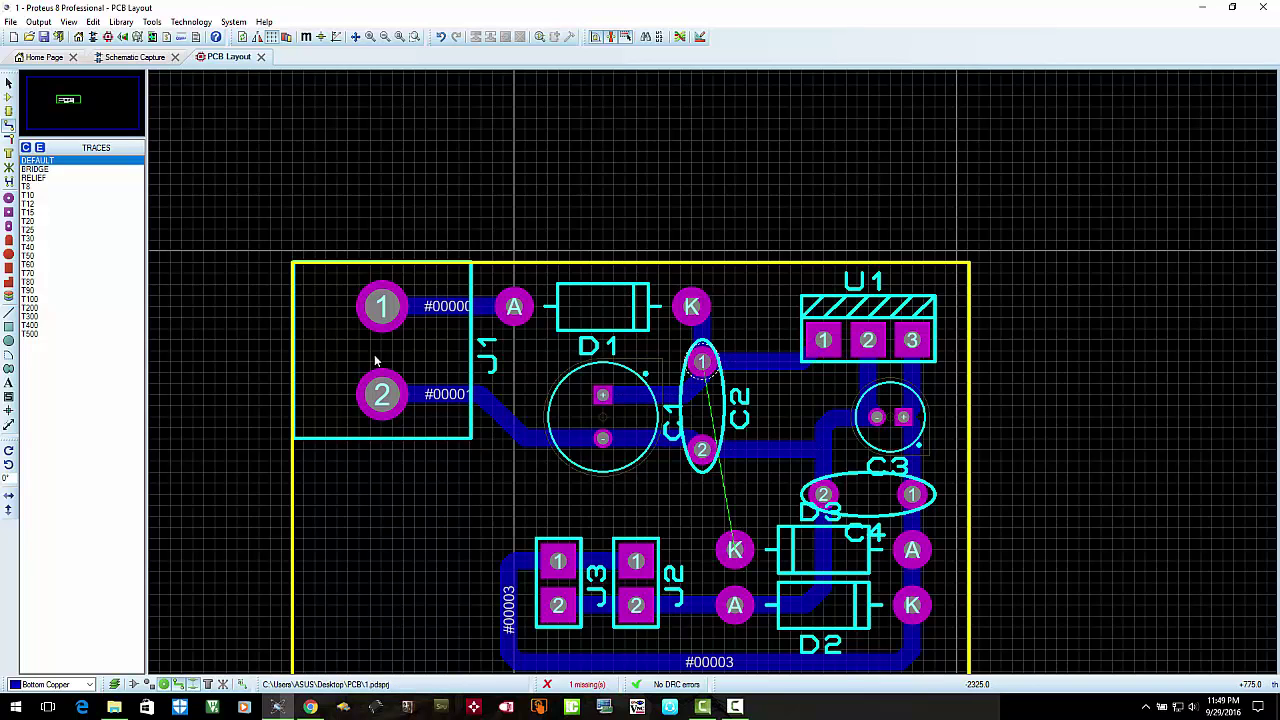
{"action": "left_click", "coordinate": [604, 396]}
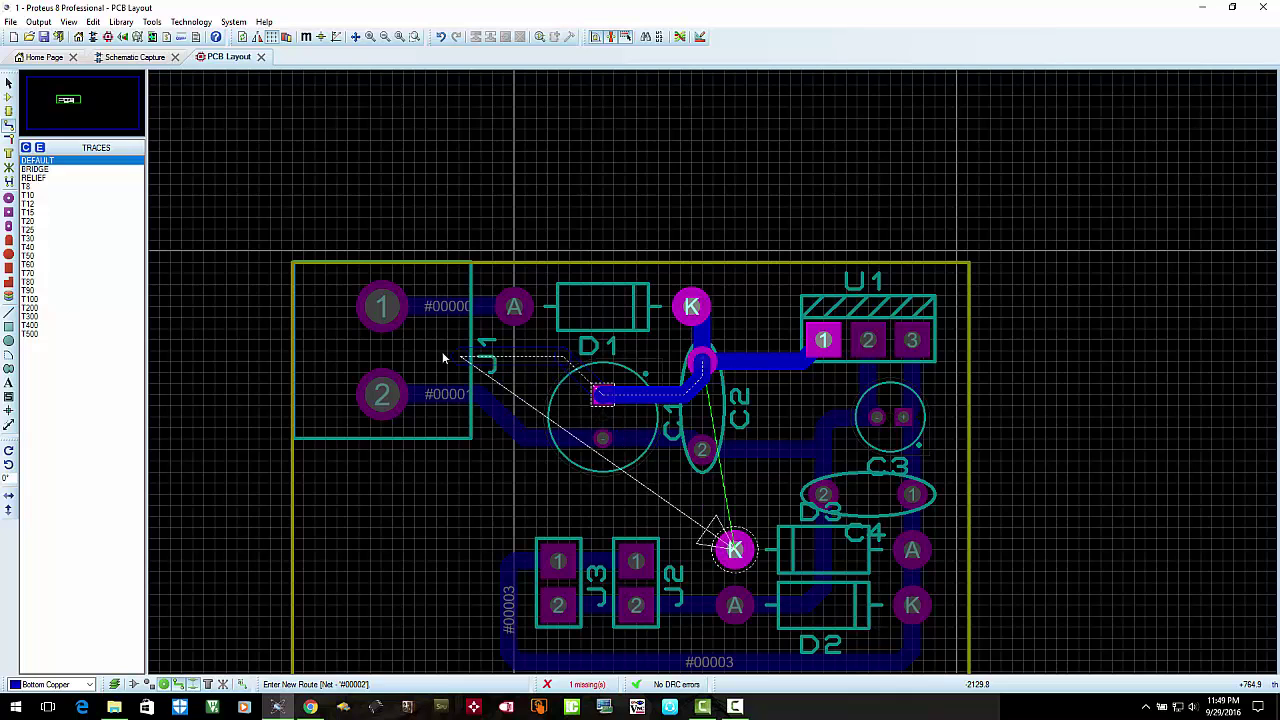
{"action": "left_click", "coordinate": [338, 350]}
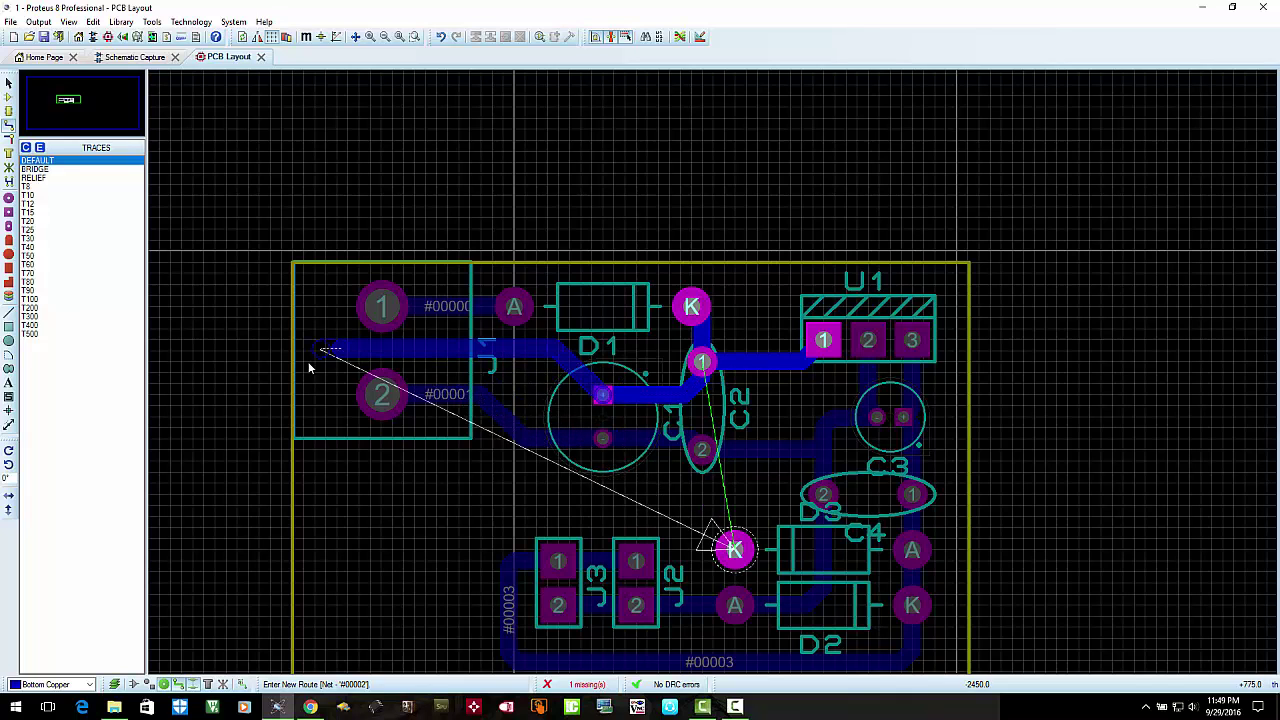
{"action": "left_click", "coordinate": [318, 434]}
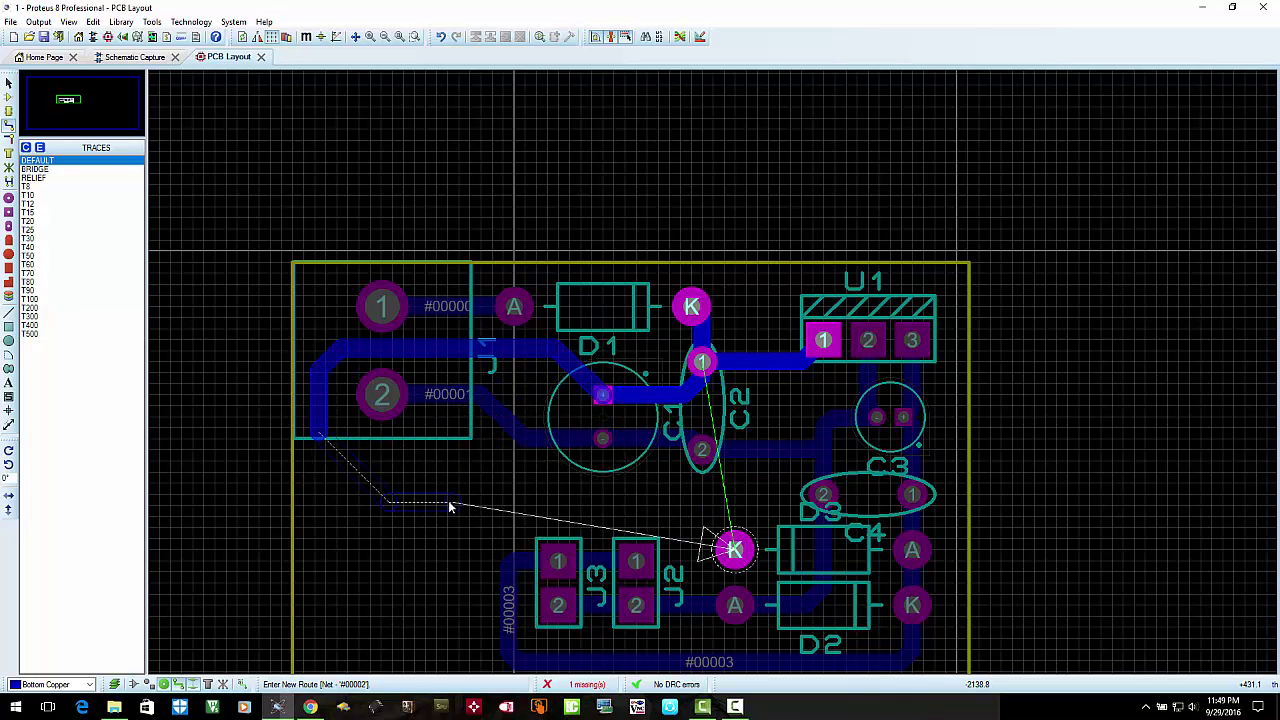
{"action": "left_click", "coordinate": [343, 505]}
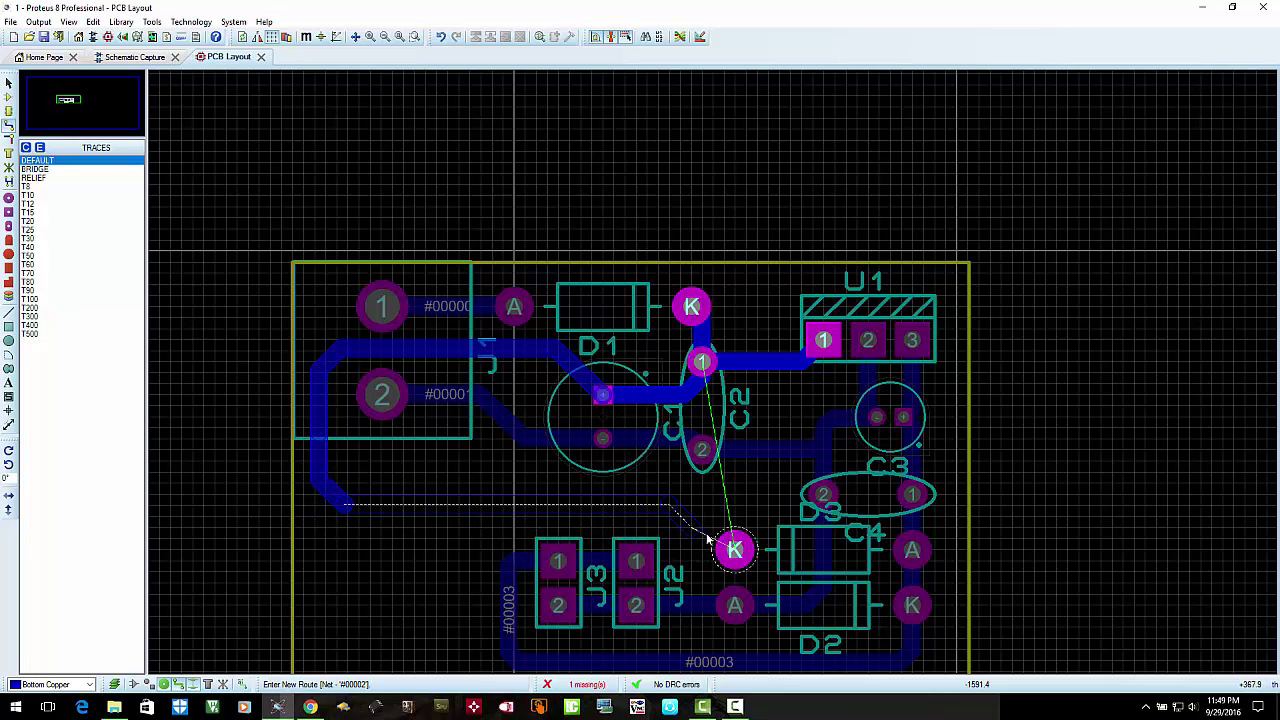
{"action": "left_click", "coordinate": [735, 549]}
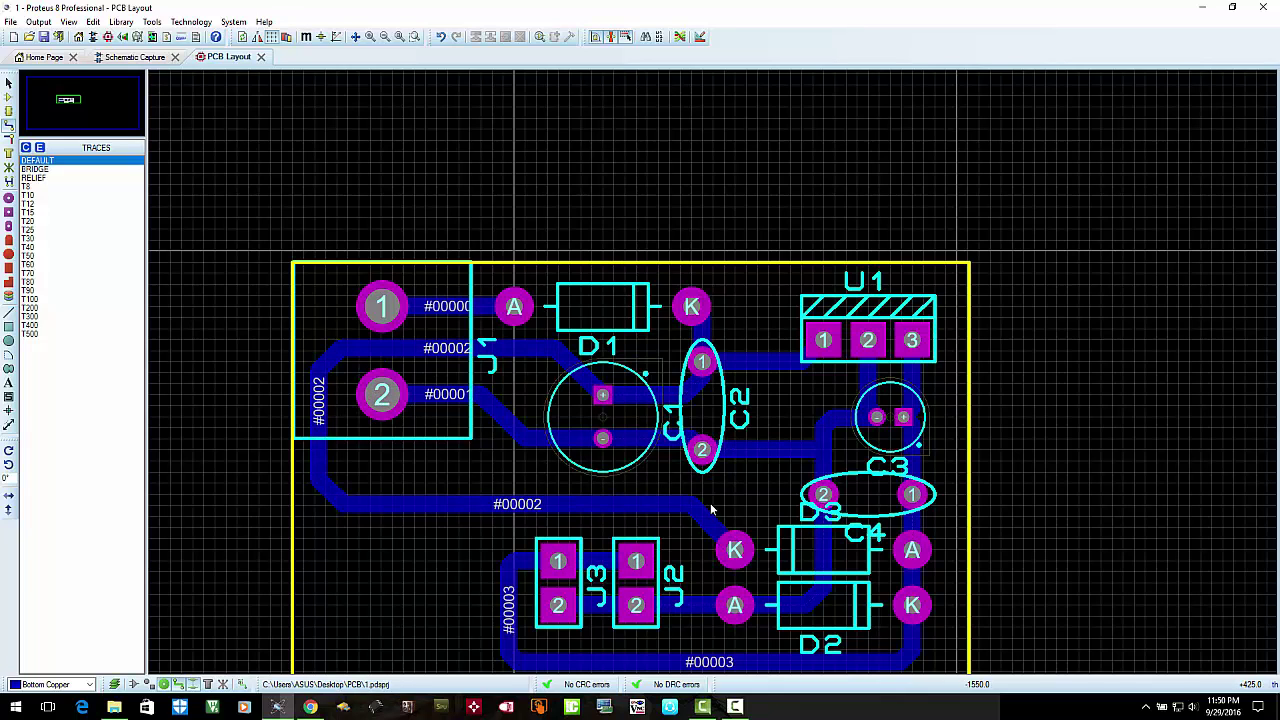
{"action": "scroll", "coordinate": [708, 372], "scroll_direction": "up", "scroll_amount": 1}
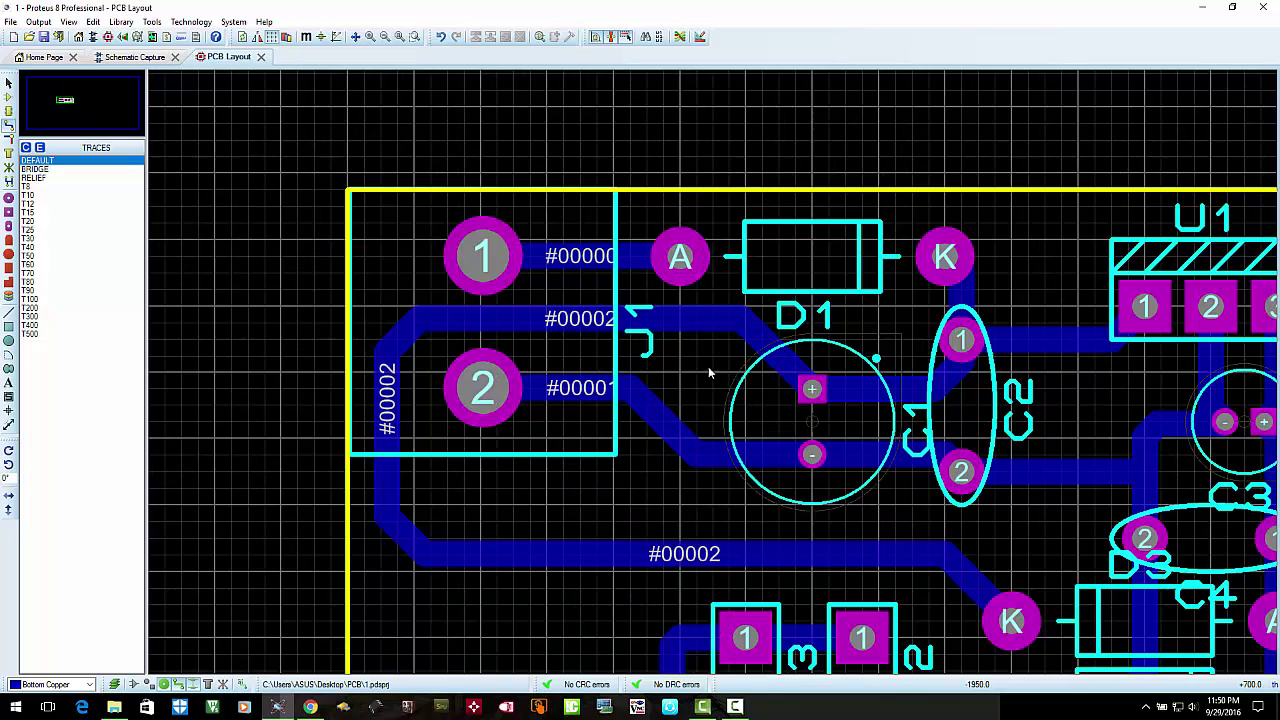
{"action": "right_click", "coordinate": [687, 319]}
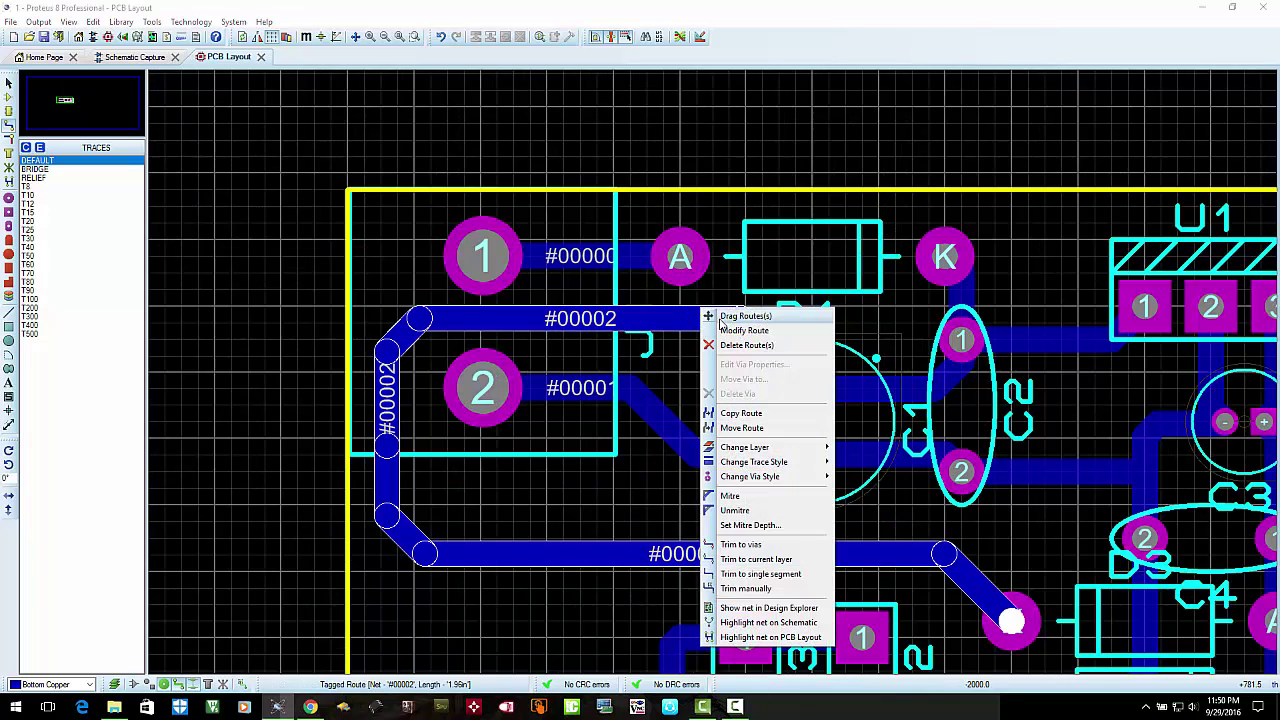
{"action": "left_click", "coordinate": [681, 324]}
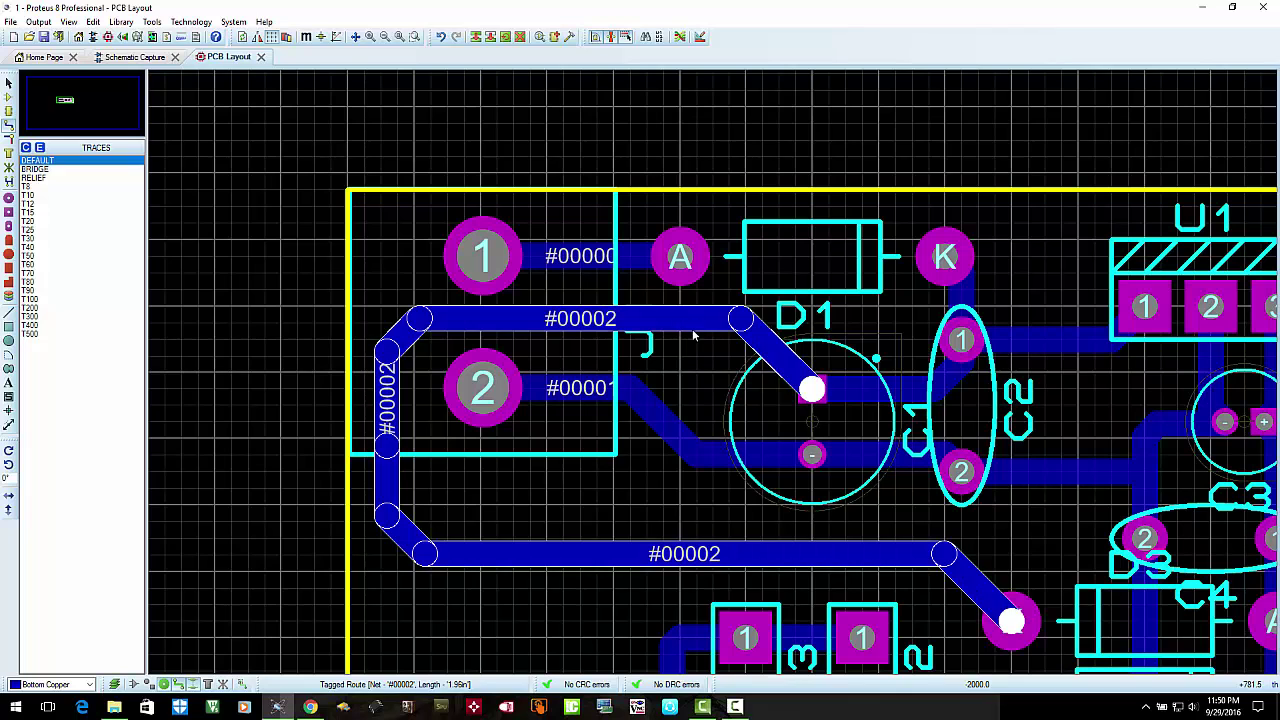
{"action": "left_click", "coordinate": [738, 404]}
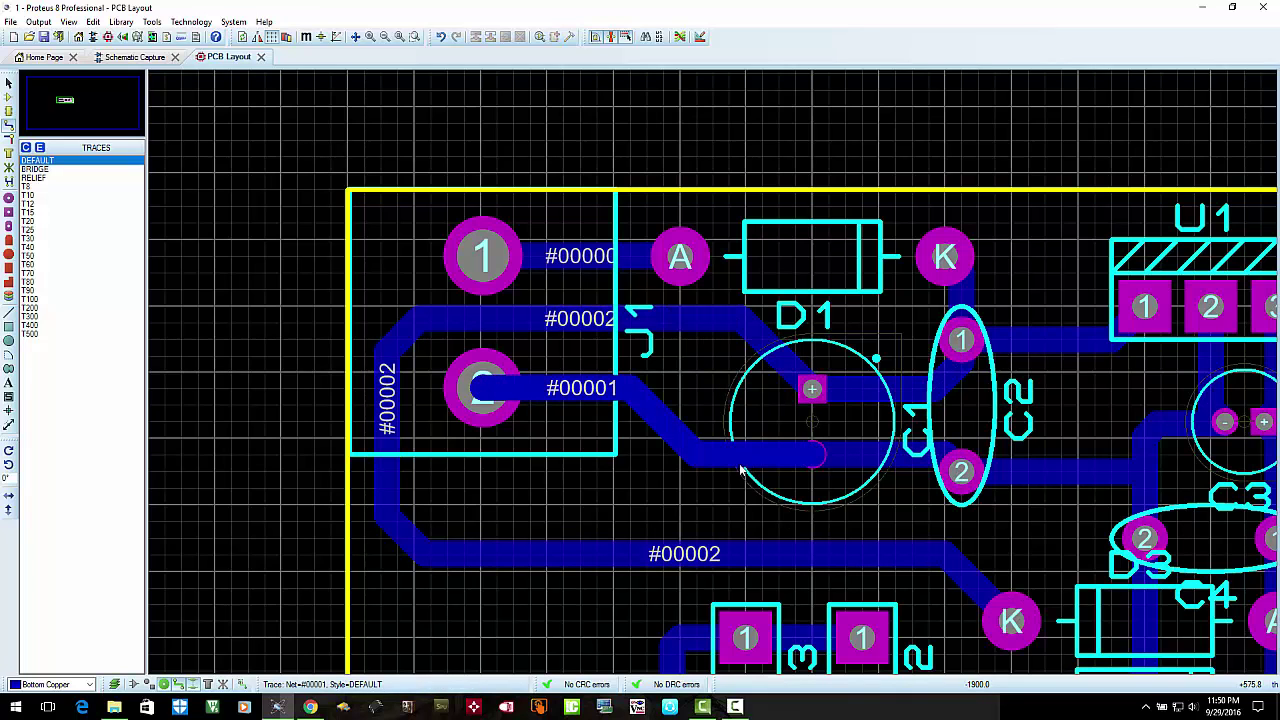
Reshape the J3–D2 trace by moving its vertical segment beside J3 farther outward, away from the connector
{"action": "scroll", "coordinate": [717, 466], "scroll_direction": "down", "scroll_amount": 2}
{"action": "scroll", "coordinate": [746, 443], "scroll_direction": "up", "scroll_amount": 1}
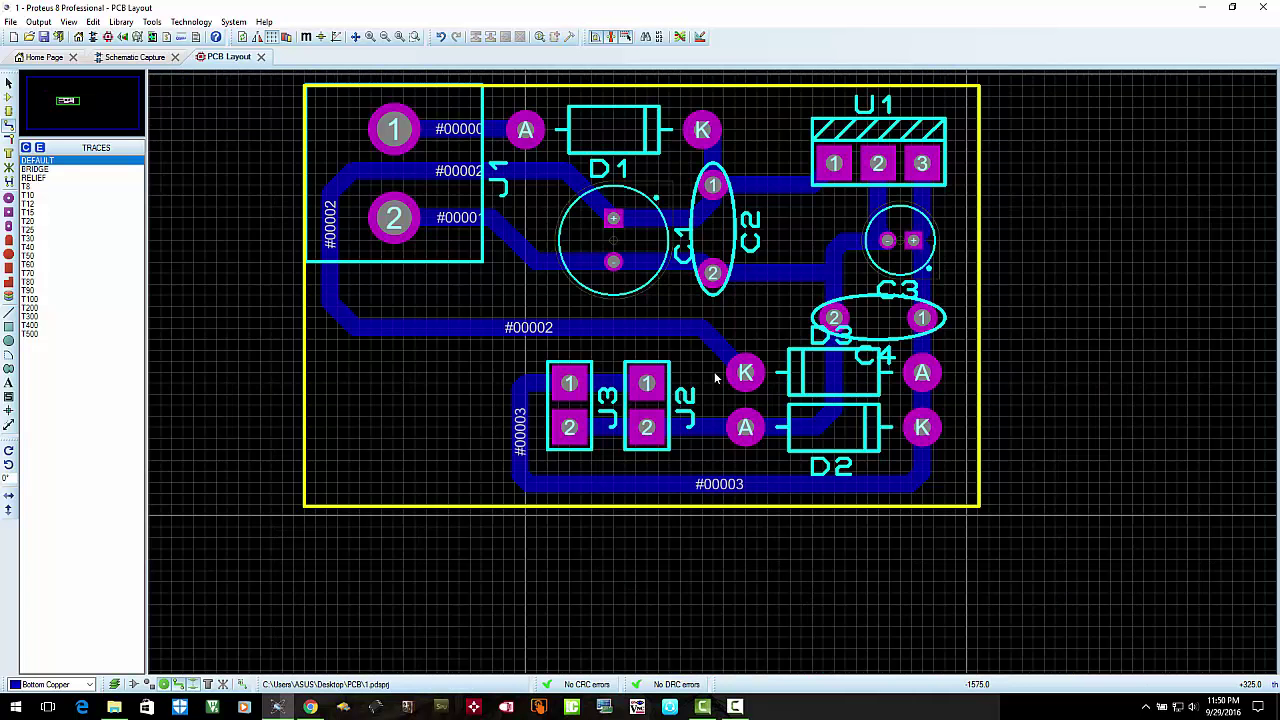
{"action": "right_click", "coordinate": [530, 428]}
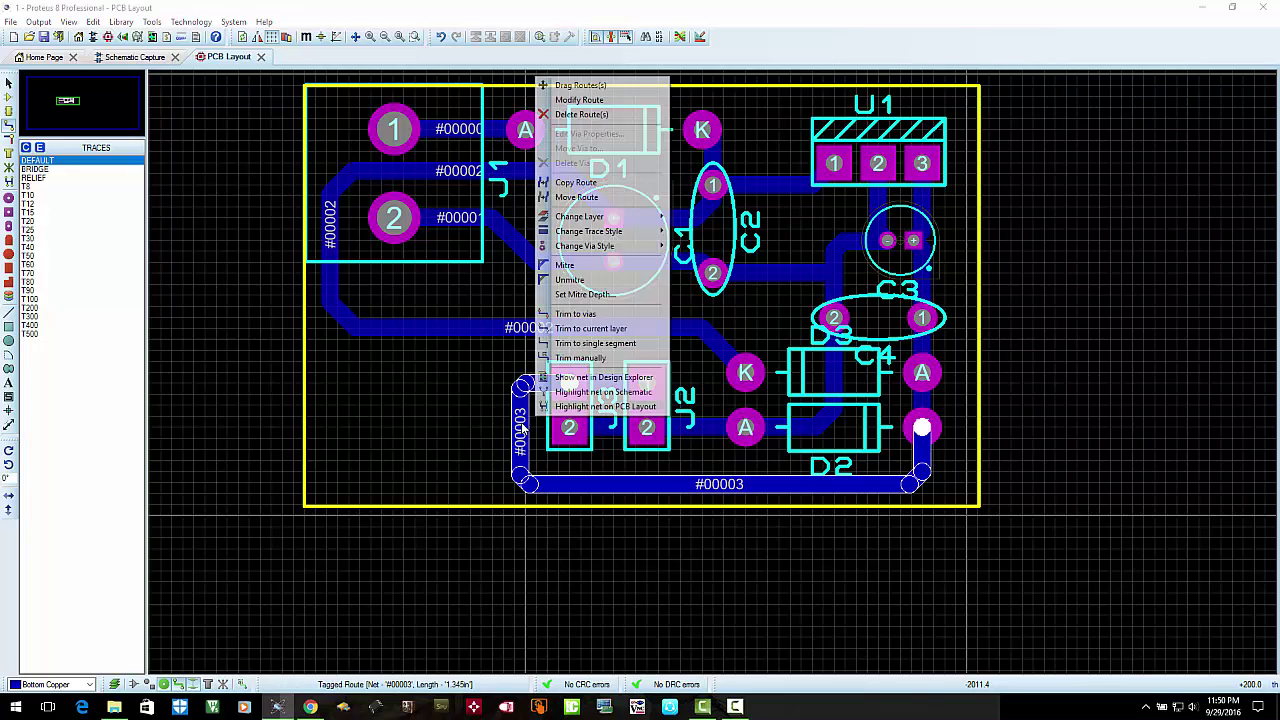
{"action": "left_click", "coordinate": [580, 85]}
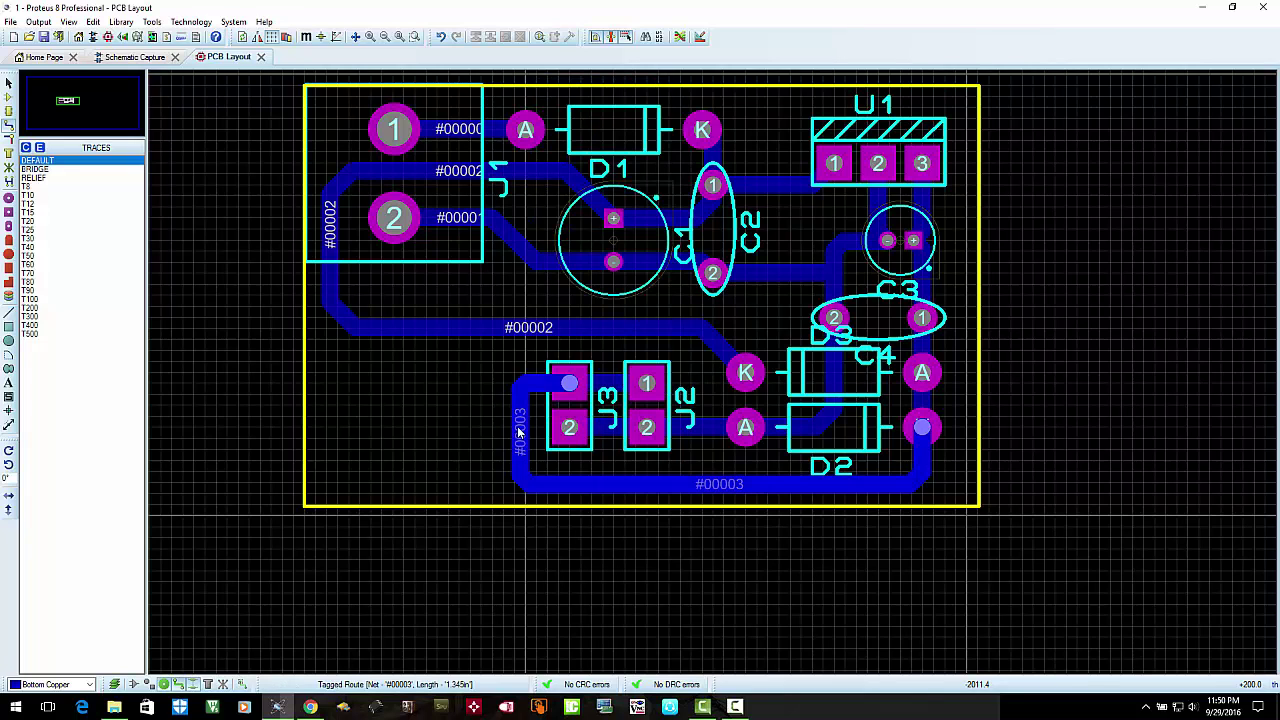
{"action": "left_click", "coordinate": [524, 433]}
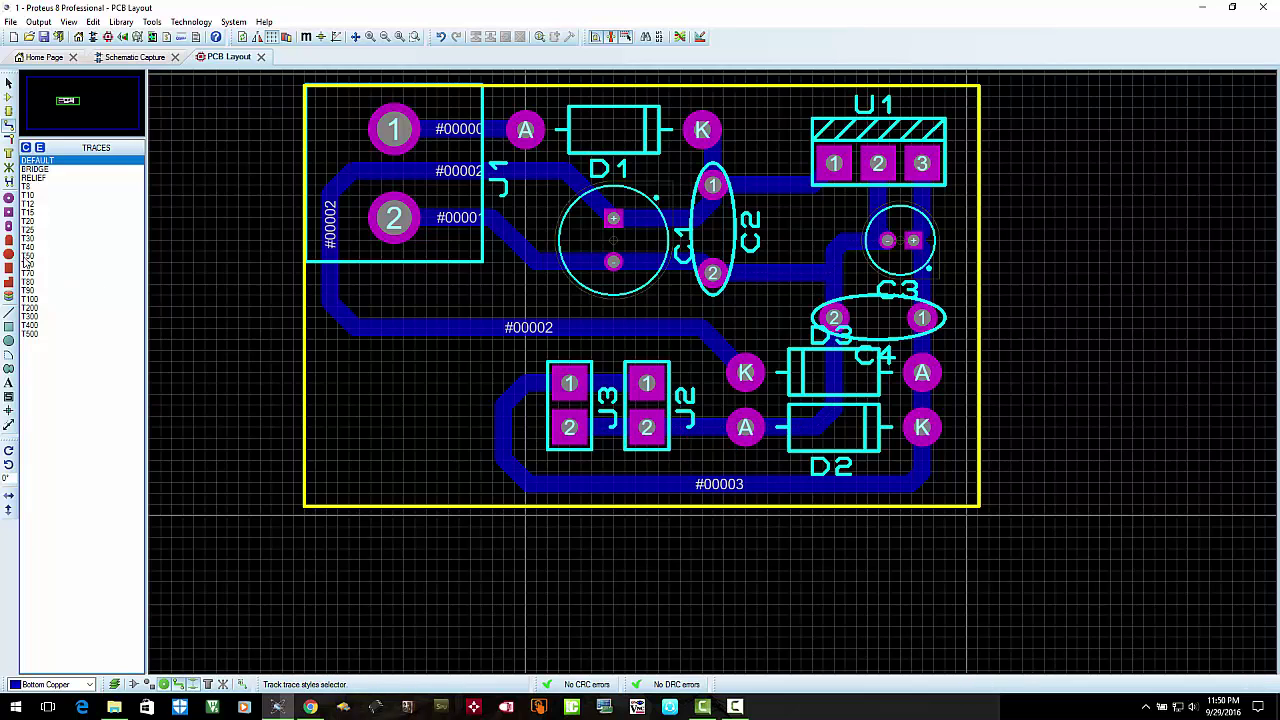
Replace both of C1's pads with round through-hole pads of style C-60-30
{"action": "left_click", "coordinate": [9, 226]}
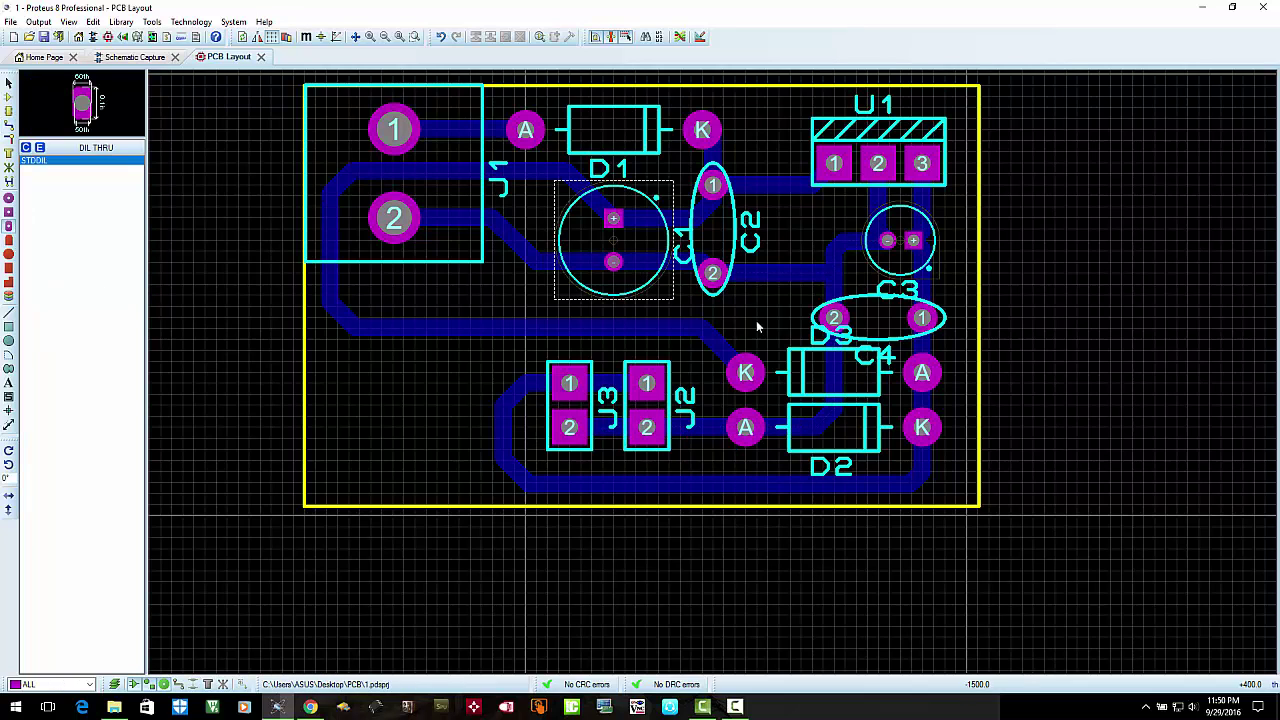
{"action": "scroll", "coordinate": [617, 236], "scroll_direction": "up", "scroll_amount": 2}
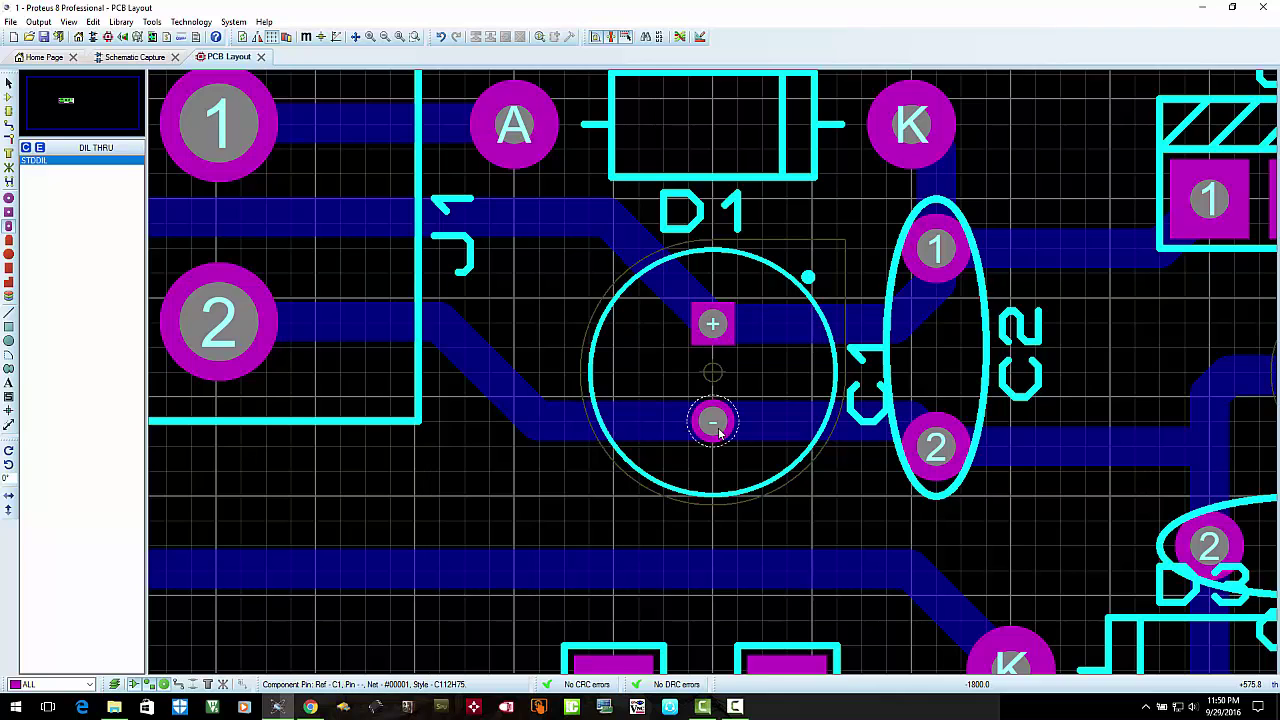
{"action": "left_click", "coordinate": [10, 198]}
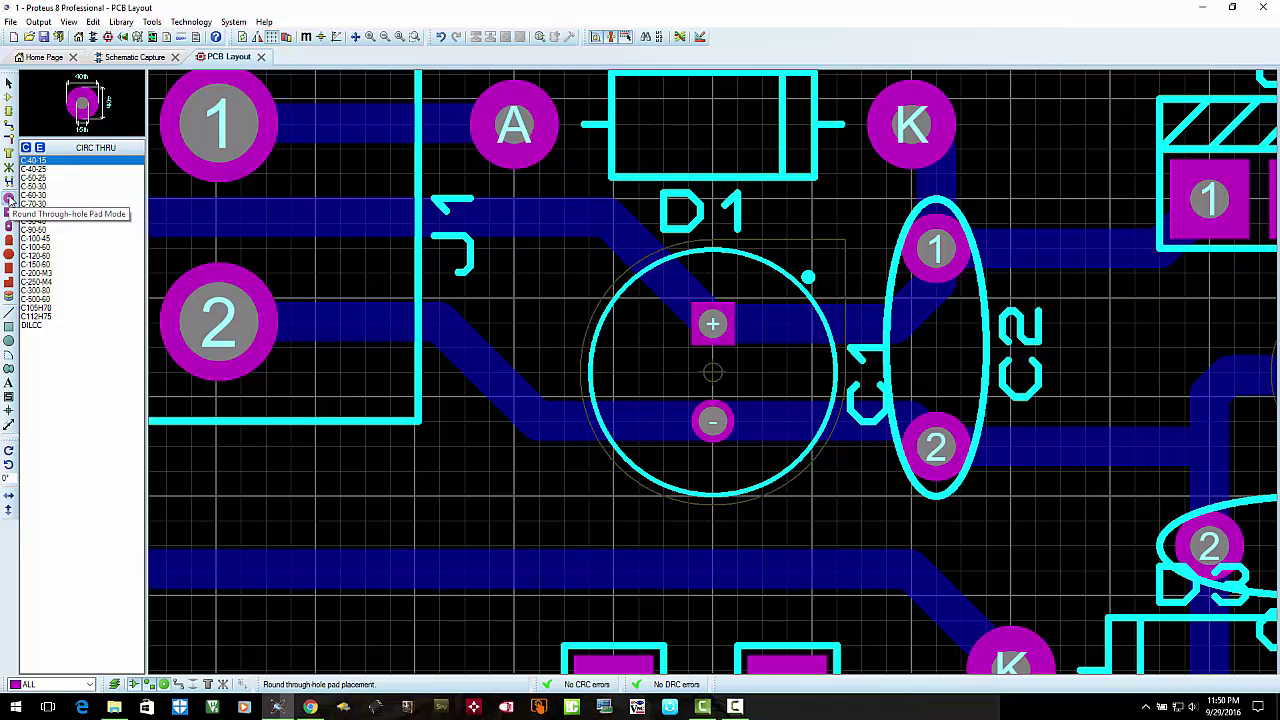
{"action": "left_click", "coordinate": [40, 213]}
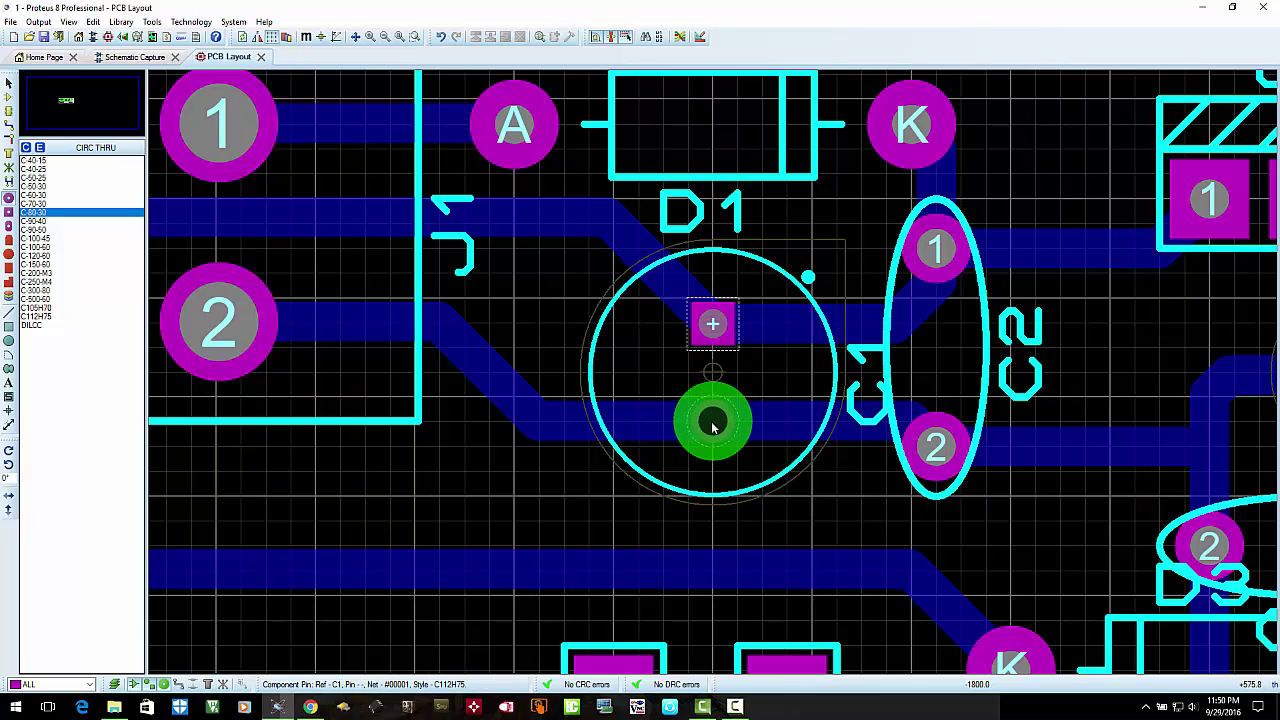
{"action": "left_click", "coordinate": [50, 187]}
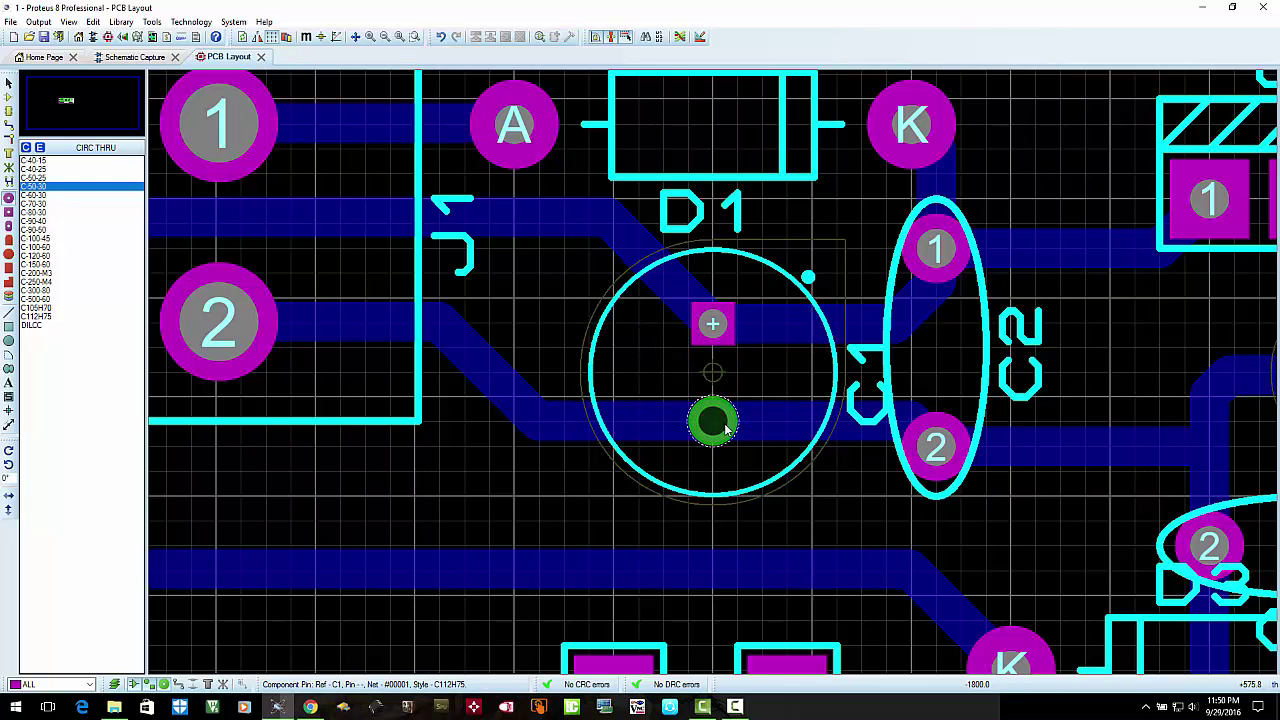
{"action": "left_click", "coordinate": [44, 203]}
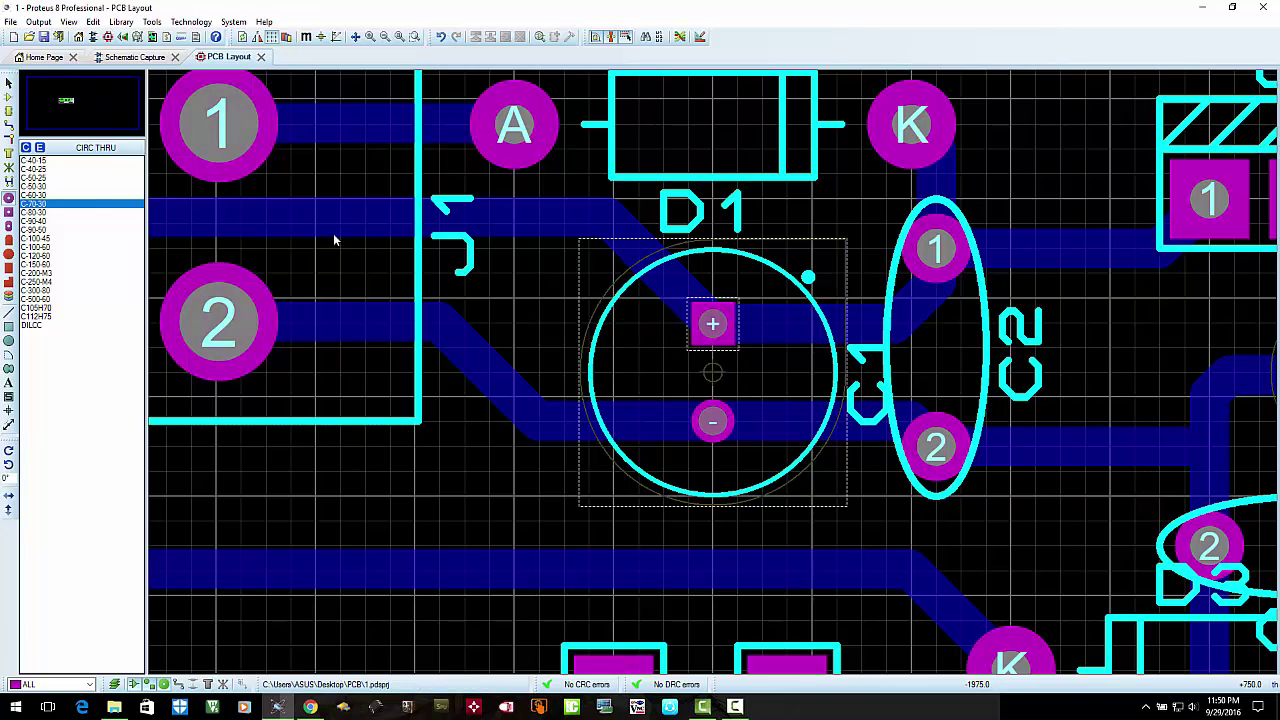
{"action": "left_click", "coordinate": [40, 195]}
{"action": "left_click", "coordinate": [713, 325]}
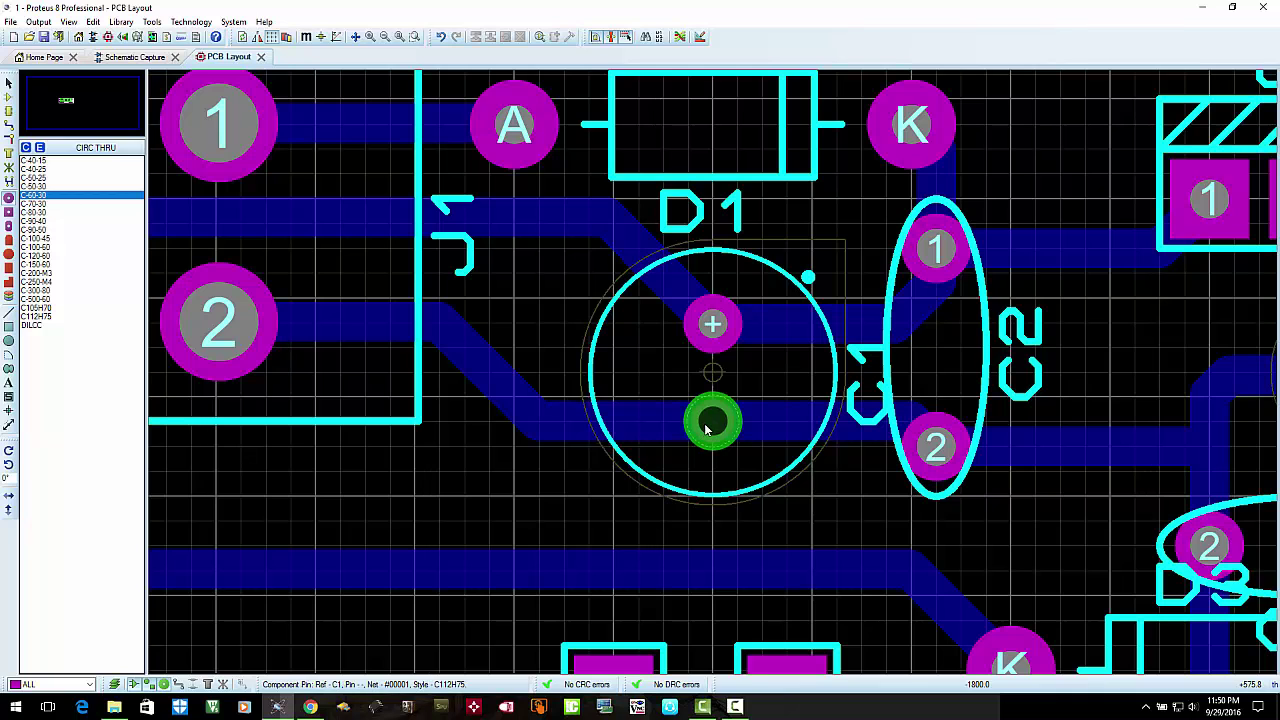
{"action": "left_click", "coordinate": [706, 428]}
{"action": "scroll", "coordinate": [709, 517], "scroll_direction": "down", "scroll_amount": 1}
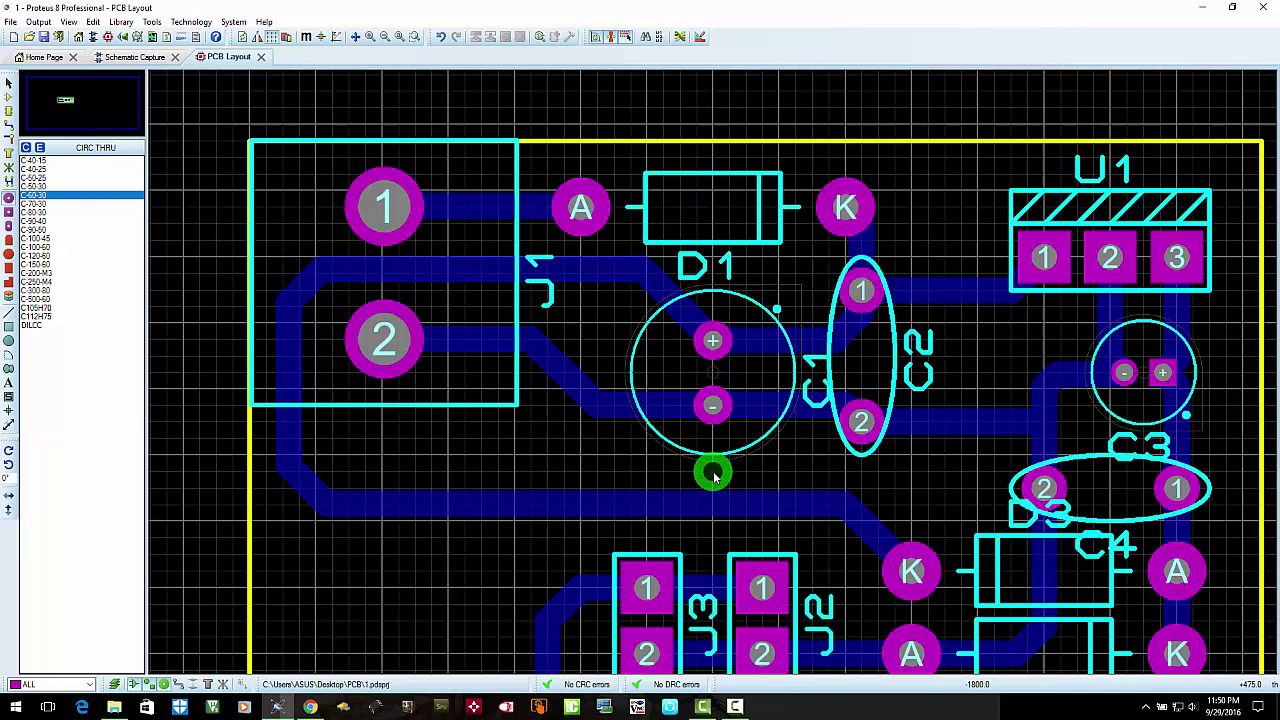
Try the round through-hole pad style C-50-25 on C3's negative and positive pins
{"action": "scroll", "coordinate": [1105, 422], "scroll_direction": "up", "scroll_amount": 1}
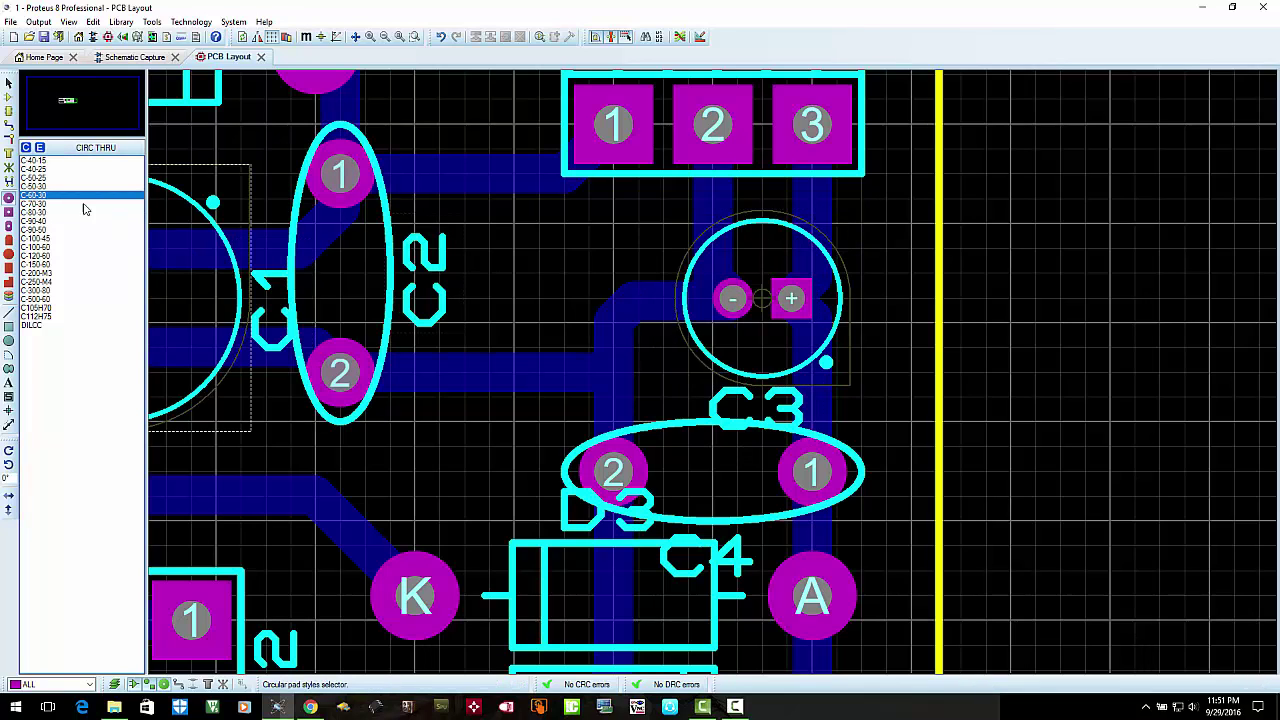
{"action": "left_click", "coordinate": [40, 186]}
{"action": "left_click", "coordinate": [45, 178]}
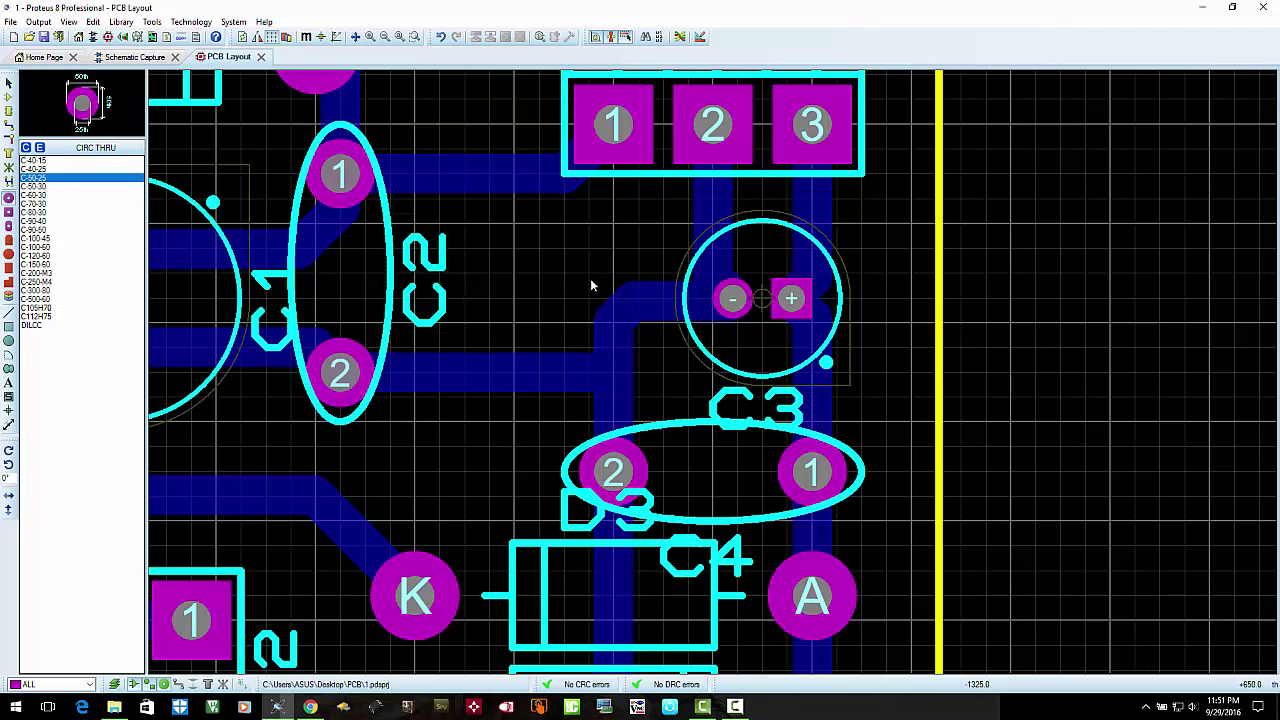
{"action": "left_click", "coordinate": [737, 302]}
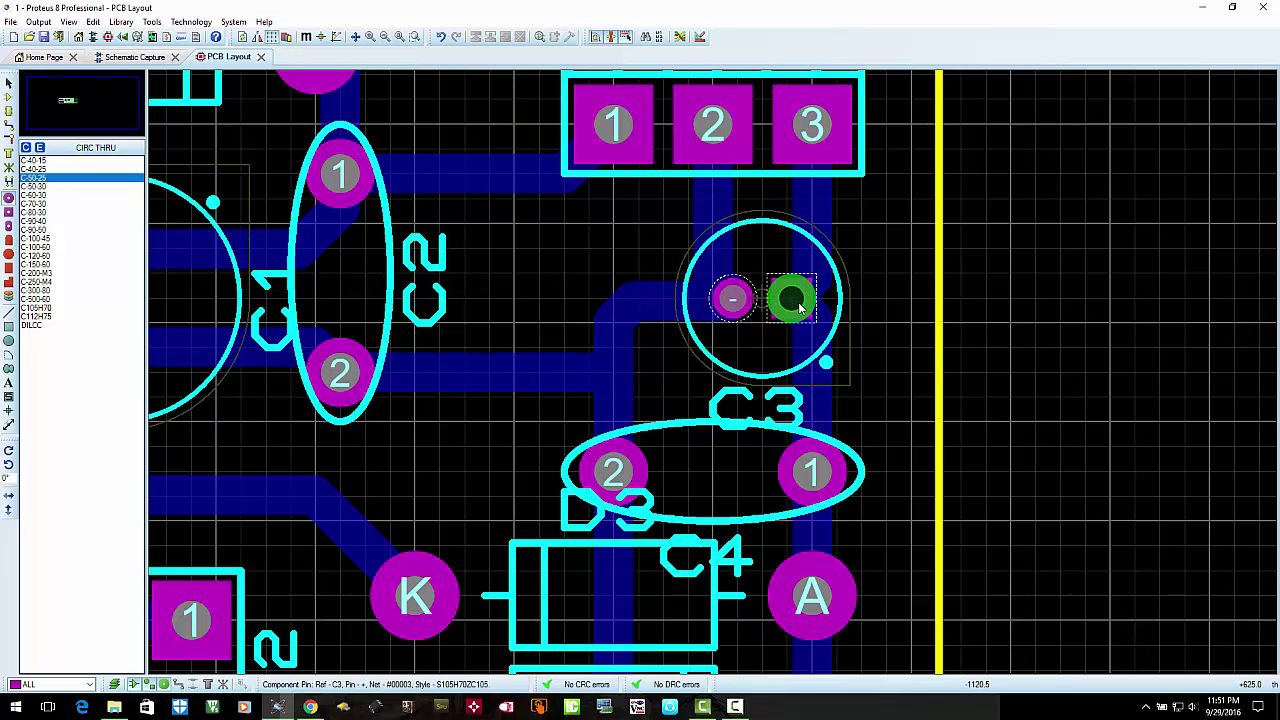
{"action": "left_click", "coordinate": [800, 308]}
{"action": "key", "text": "Escape"}
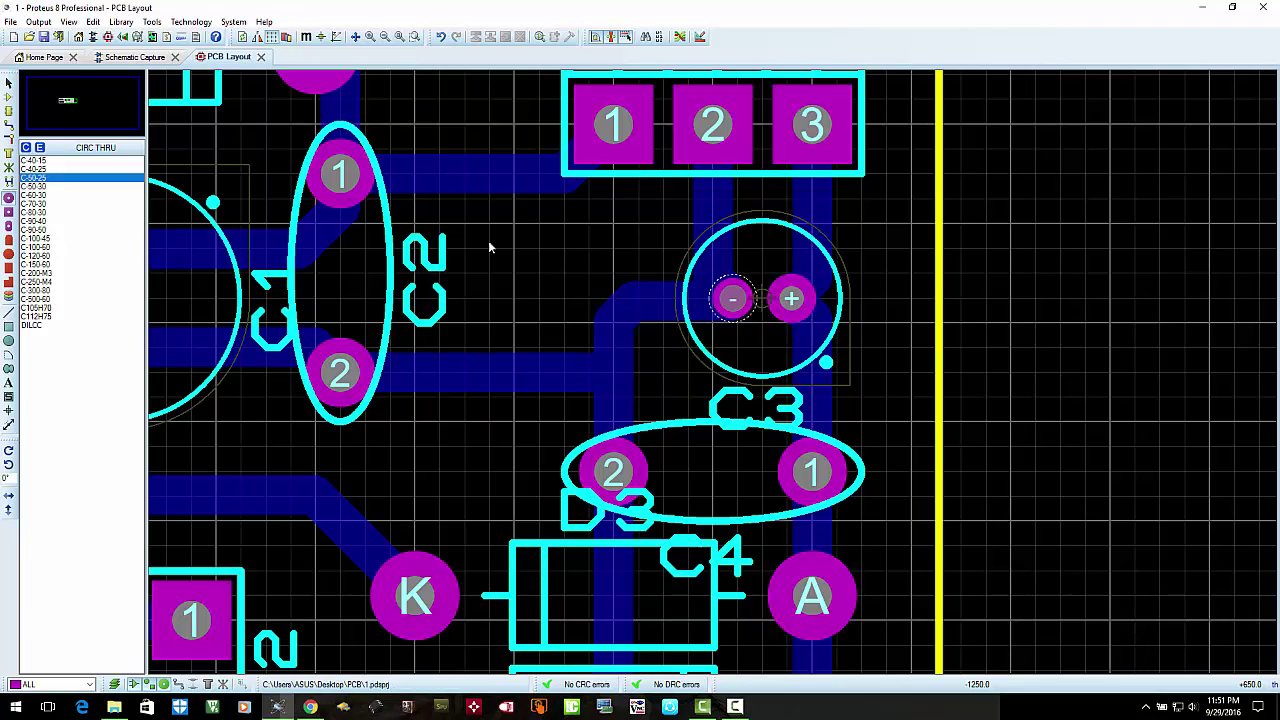
Change C3's negative and positive pads to the round through-hole style C-40-25
{"action": "left_click", "coordinate": [34, 169]}
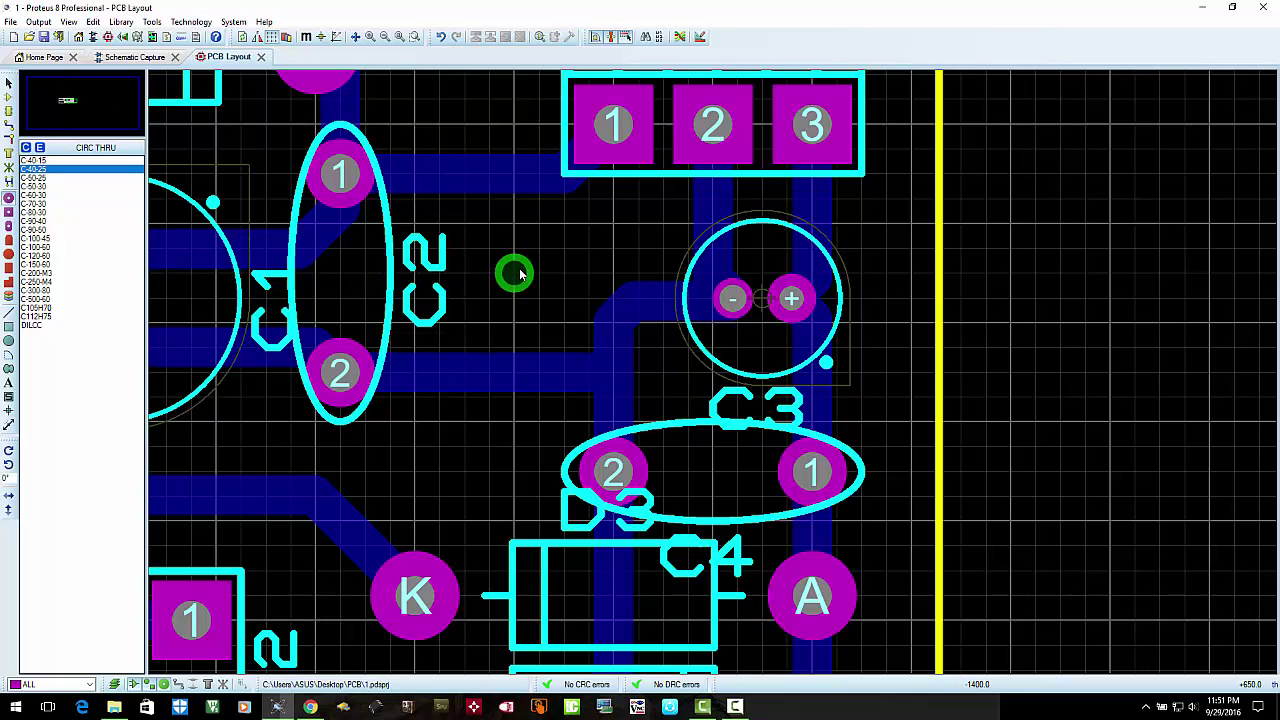
{"action": "left_click", "coordinate": [730, 300]}
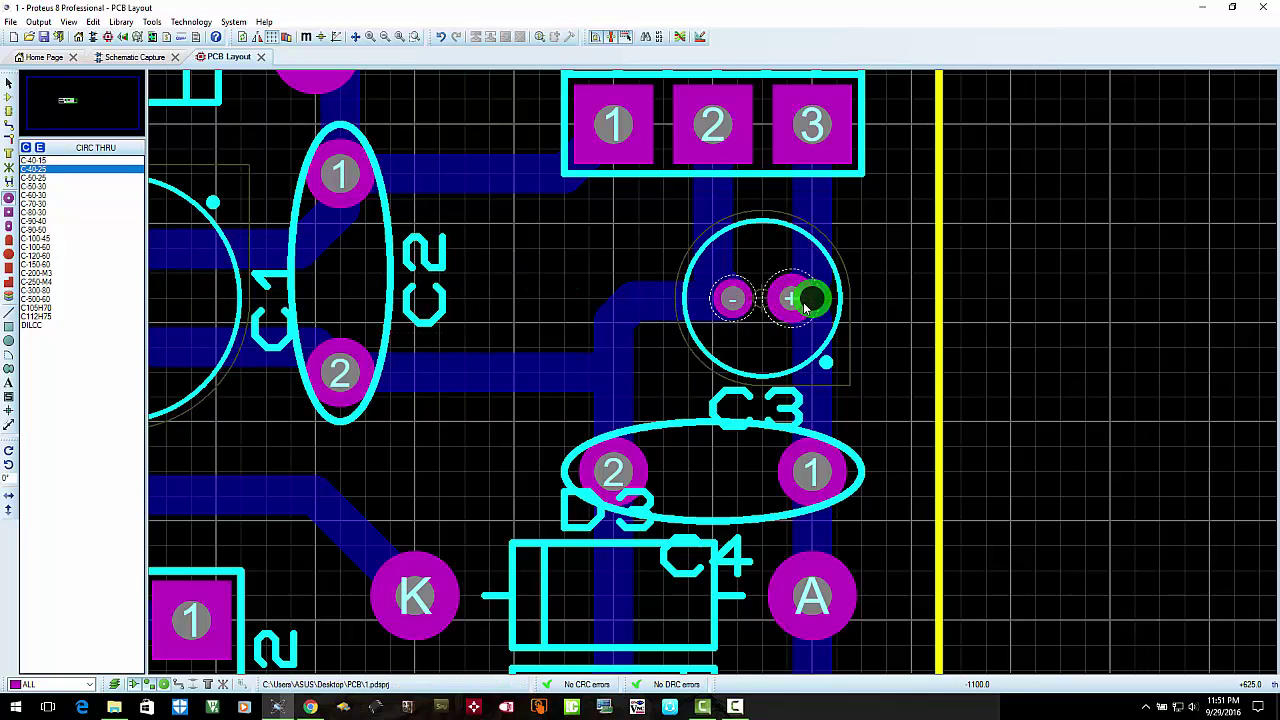
{"action": "left_click", "coordinate": [791, 298]}
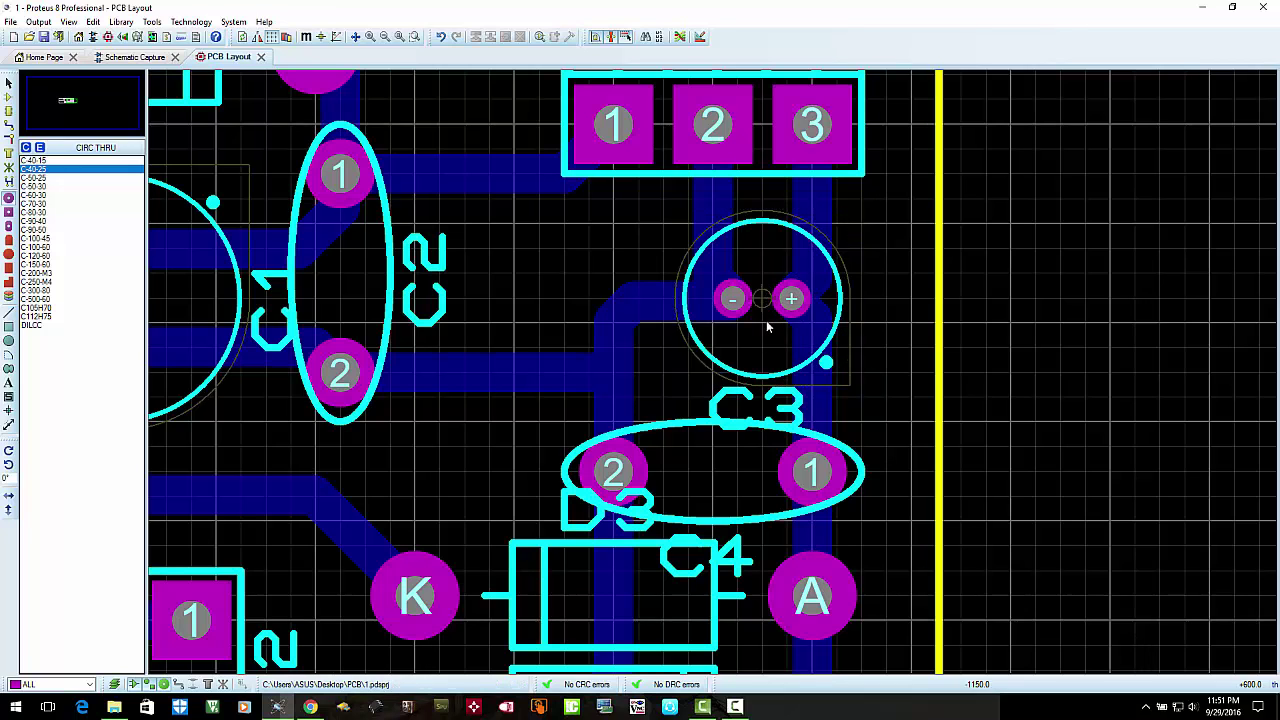
Apply STDDIL pads to all pins of J3, J2 and U1, oriented horizontally on the connectors and vertically on U1
{"action": "scroll", "coordinate": [714, 372], "scroll_direction": "down", "scroll_amount": 1}
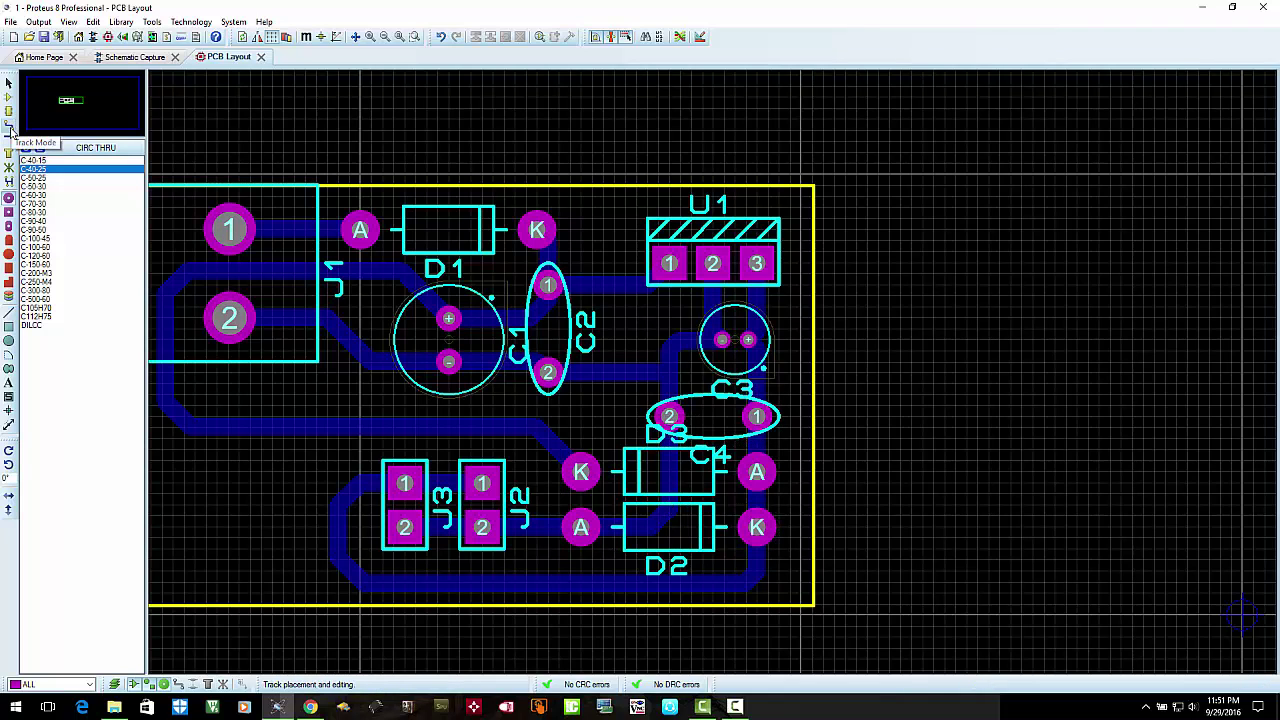
{"action": "left_click", "coordinate": [8, 226]}
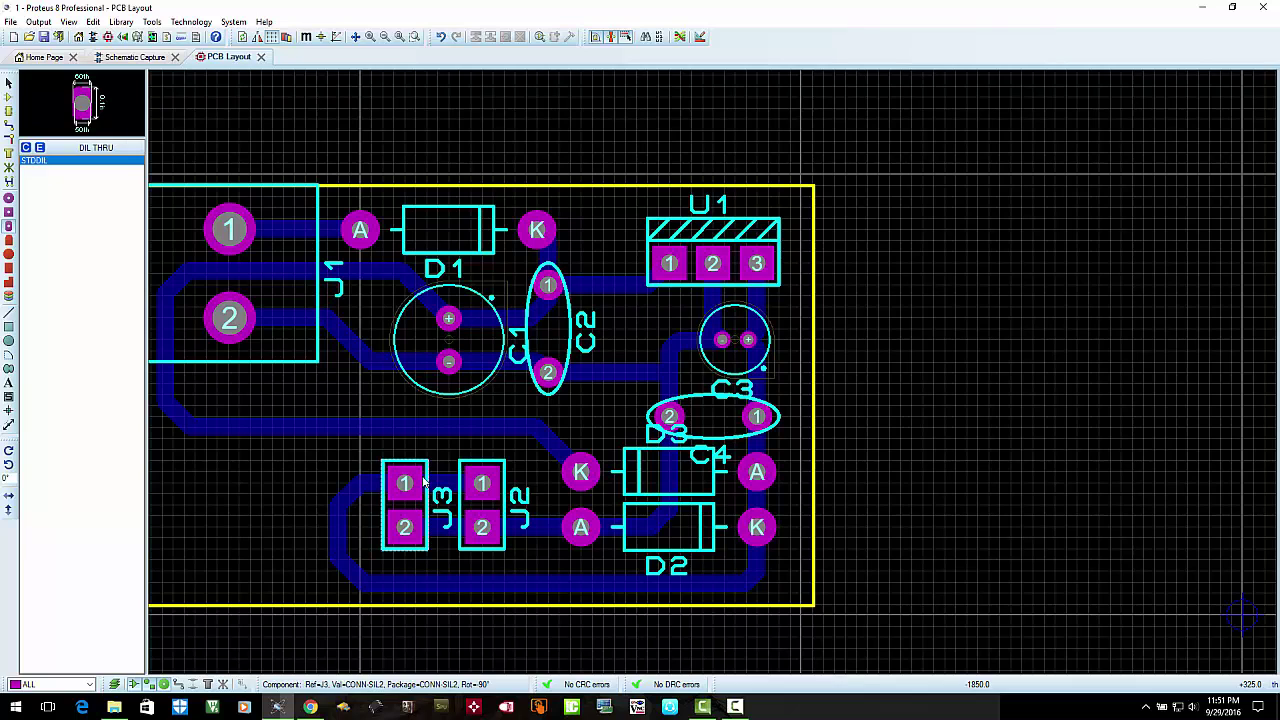
{"action": "key", "text": "minus"}
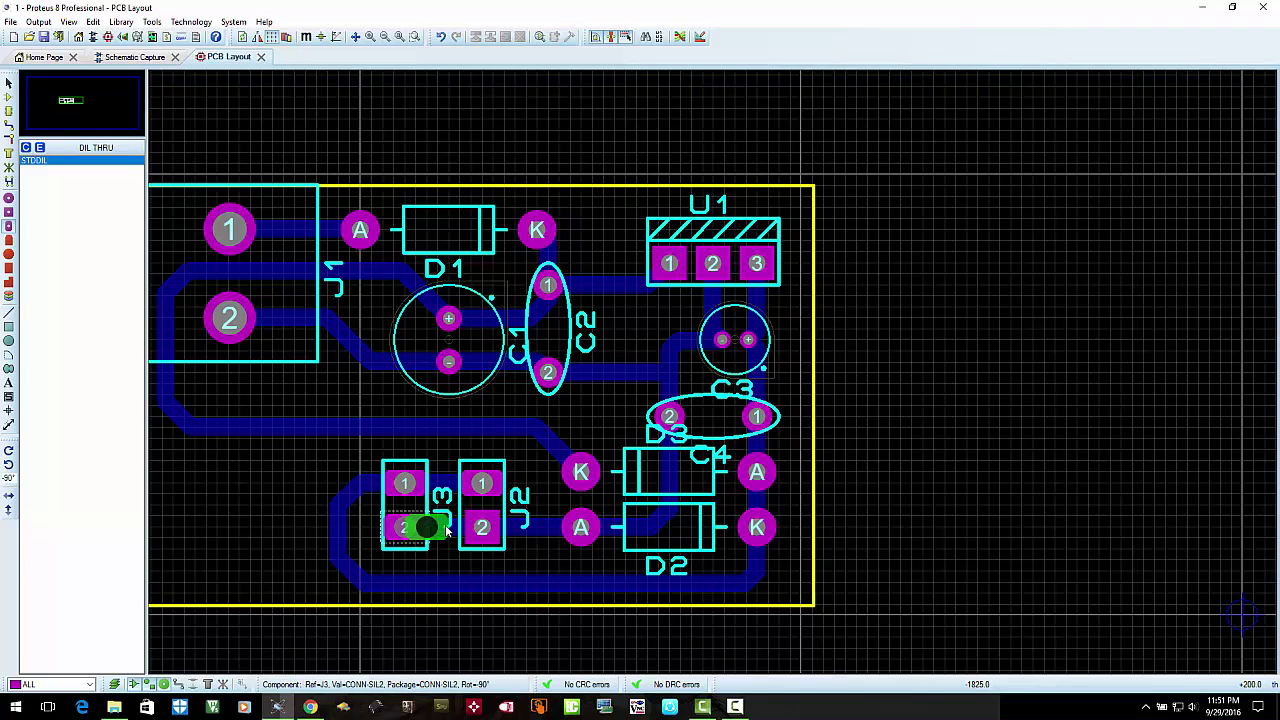
{"action": "key", "text": "minus"}
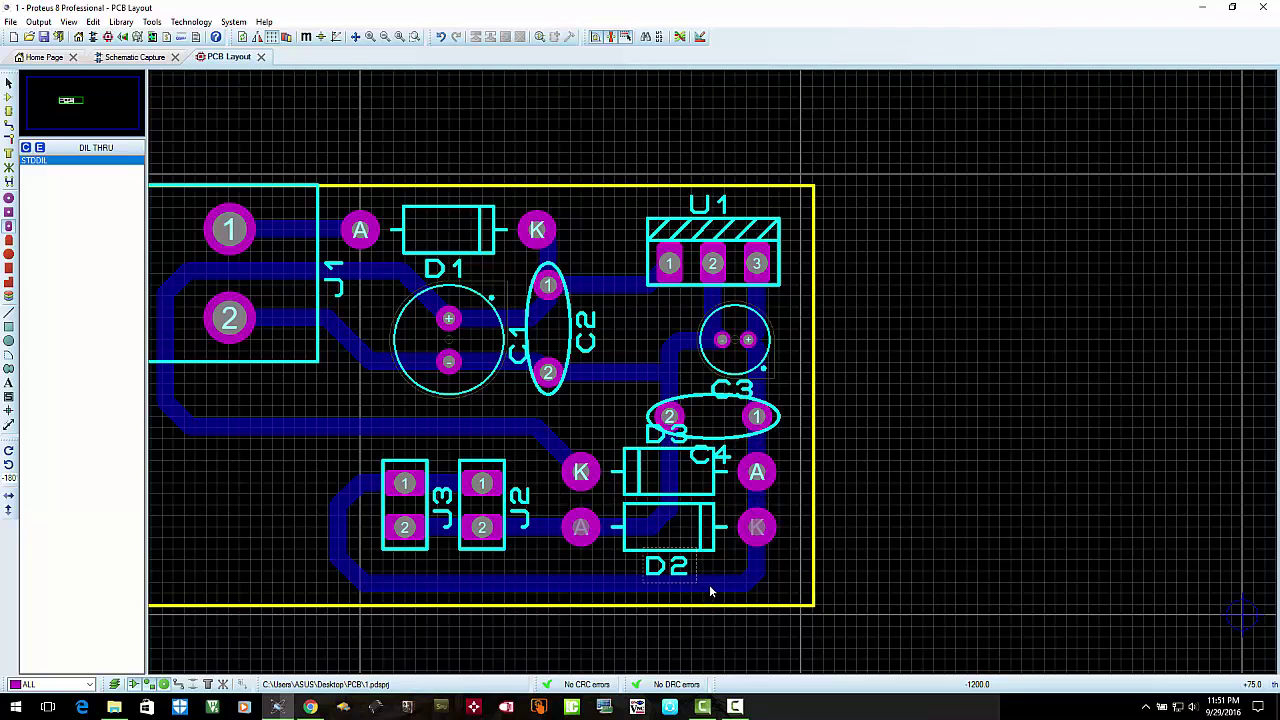
Move C1's reference label out from between C1 and C2 to the side of C1 facing J1
{"action": "left_click", "coordinate": [7, 97]}
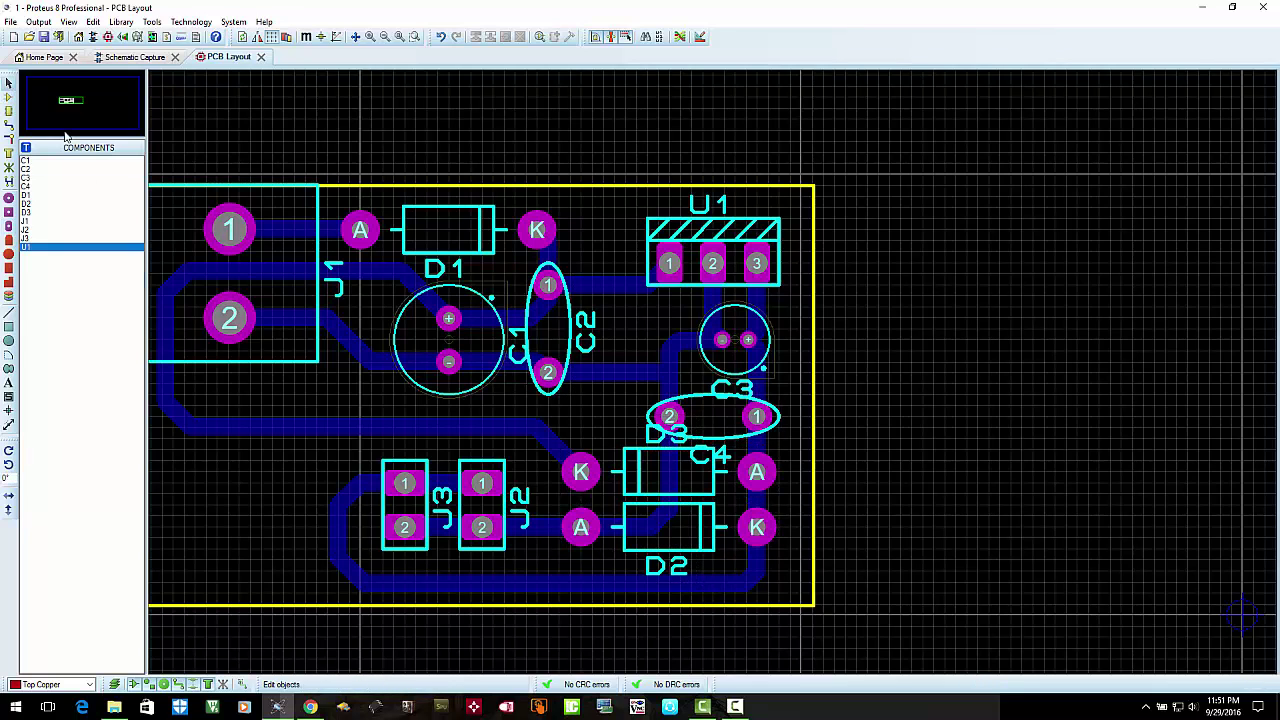
{"action": "left_click", "coordinate": [759, 328]}
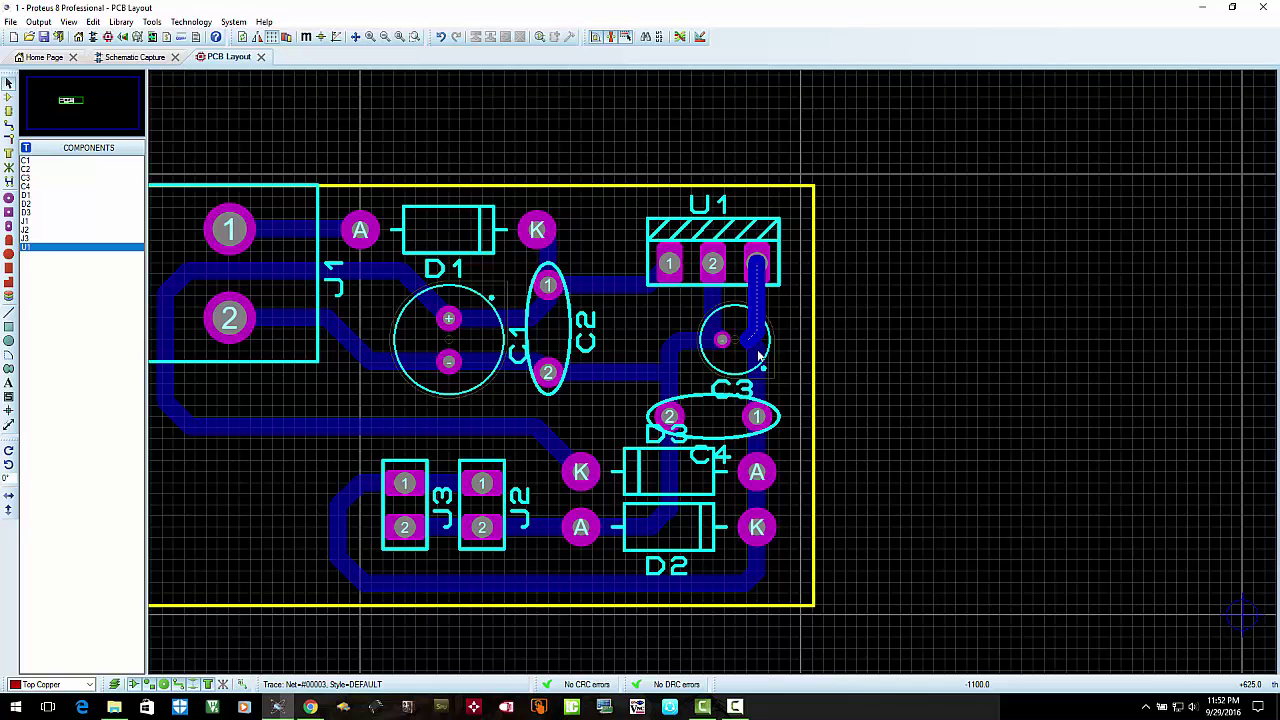
{"action": "scroll", "coordinate": [747, 541], "scroll_direction": "up", "scroll_amount": 1}
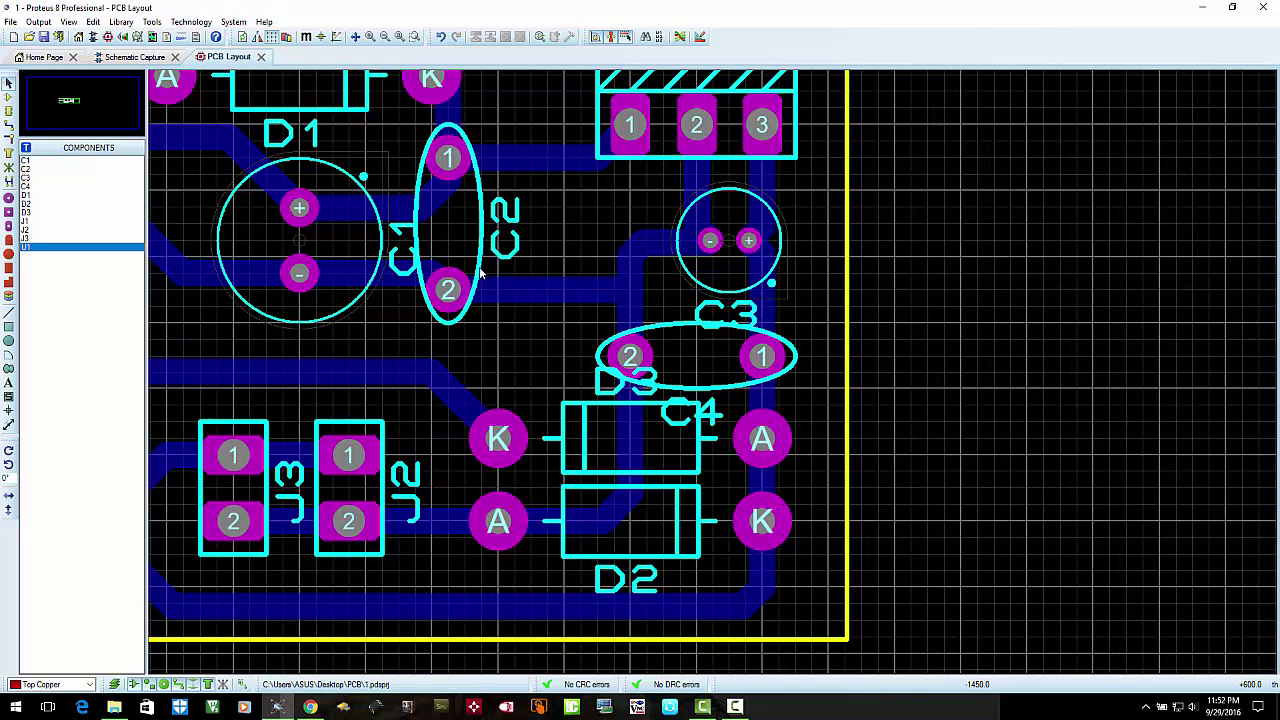
{"action": "scroll", "coordinate": [415, 255], "scroll_direction": "down", "scroll_amount": 1}
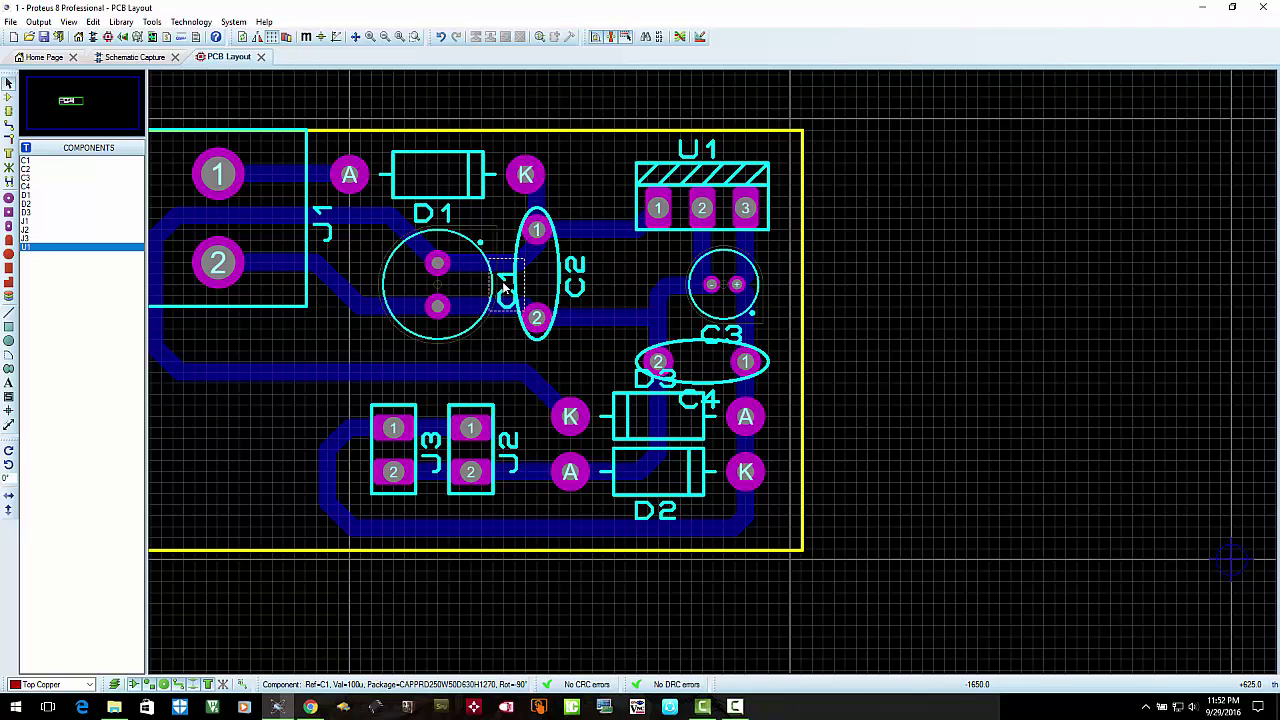
{"action": "left_click_drag", "start_coordinate": [505, 288], "coordinate": [358, 290]}
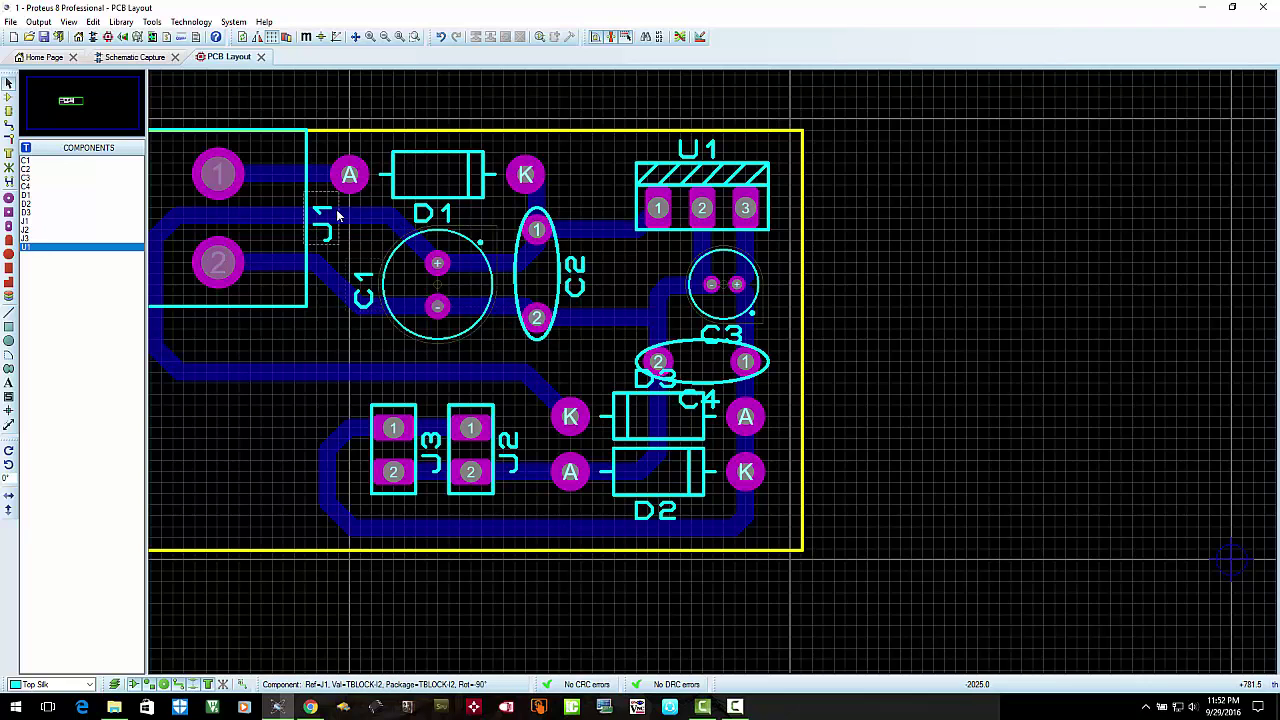
{"action": "left_click", "coordinate": [338, 215]}
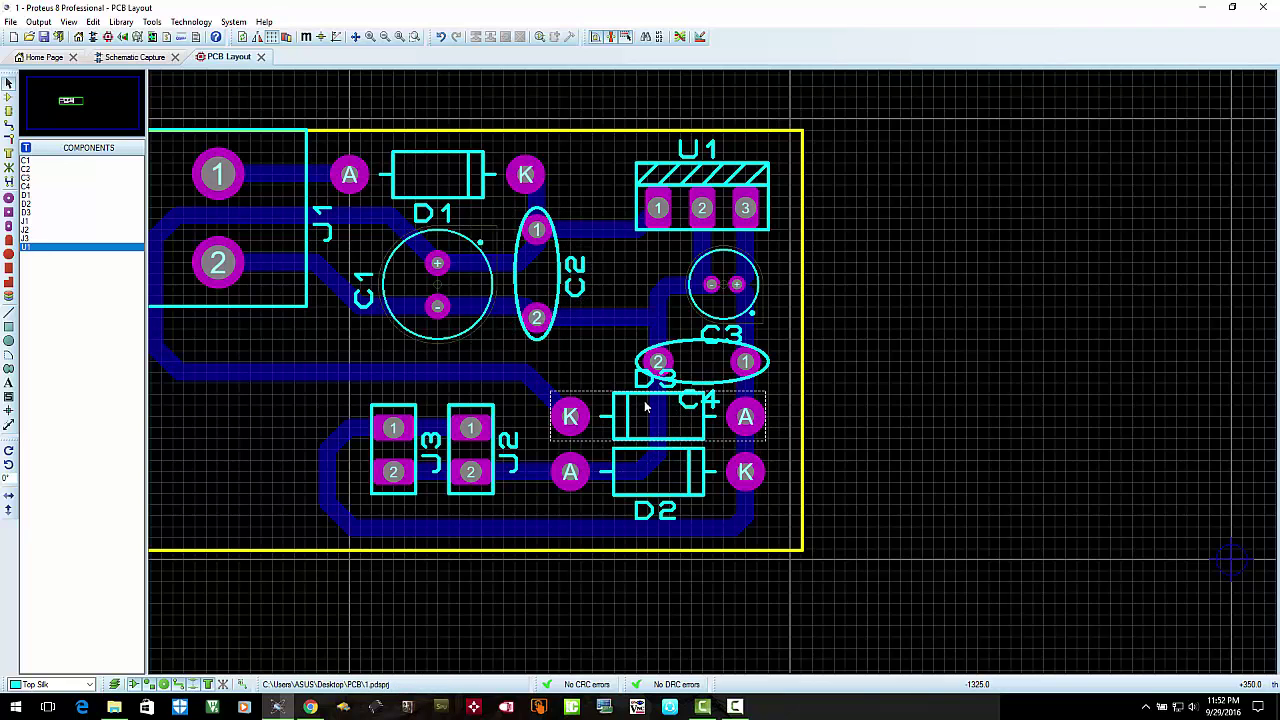
Move the C4 and D3 reference labels to the left of their components and the J2 label below its connector
{"action": "left_click", "coordinate": [705, 401]}
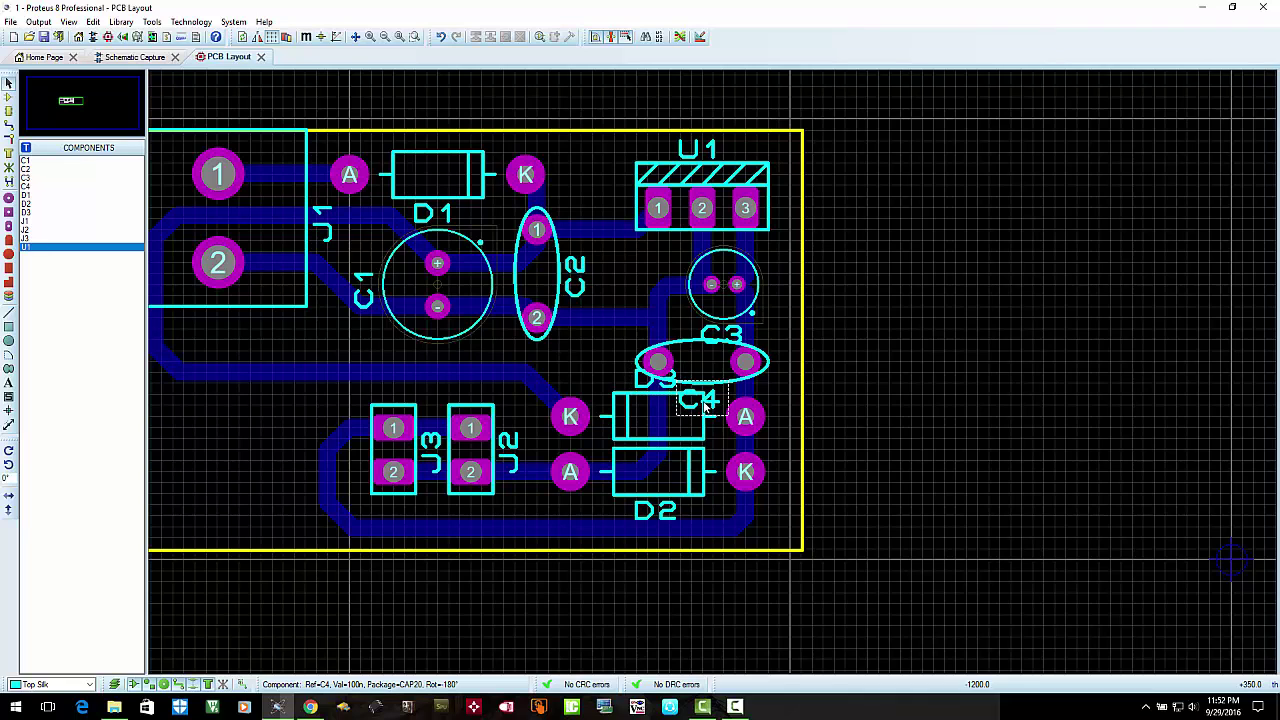
{"action": "left_click_drag", "start_coordinate": [630, 374], "coordinate": [482, 528]}
{"action": "left_click", "coordinate": [655, 378]}
{"action": "left_click", "coordinate": [517, 450]}
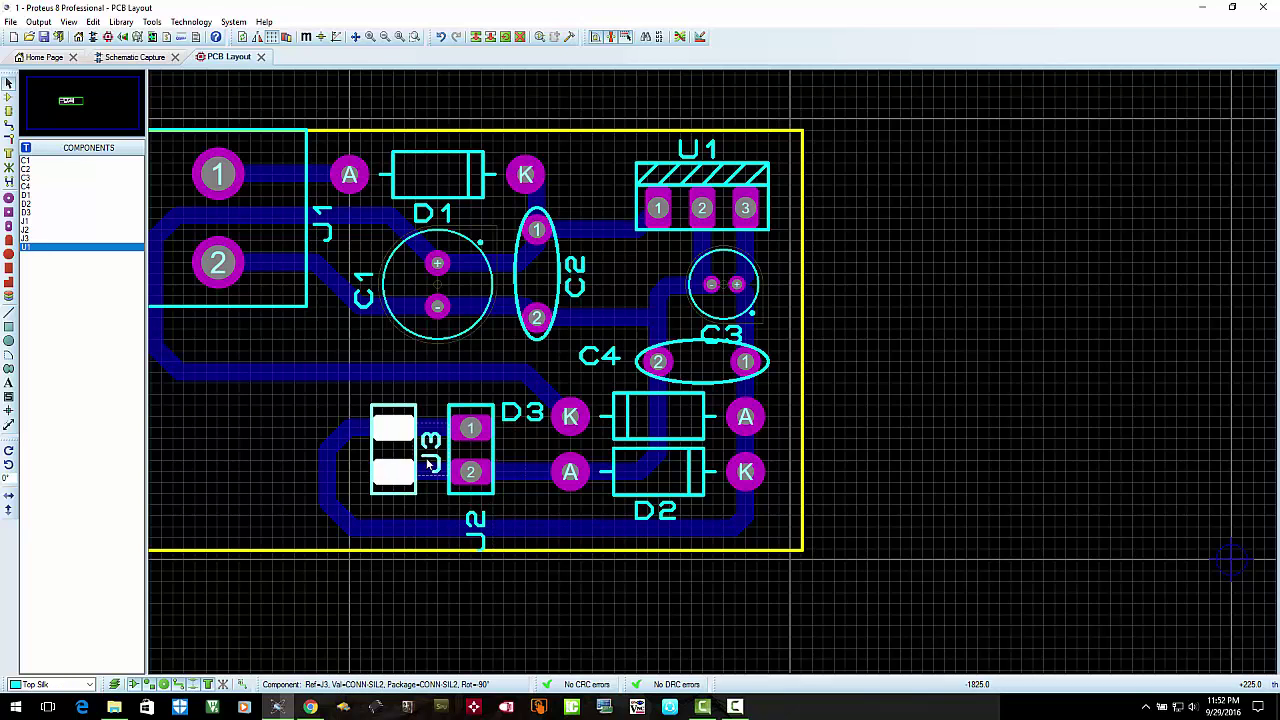
Move J3's reference label below its connector and shift D2's label slightly further down from the diode
{"action": "left_click_drag", "start_coordinate": [428, 456], "coordinate": [400, 524]}
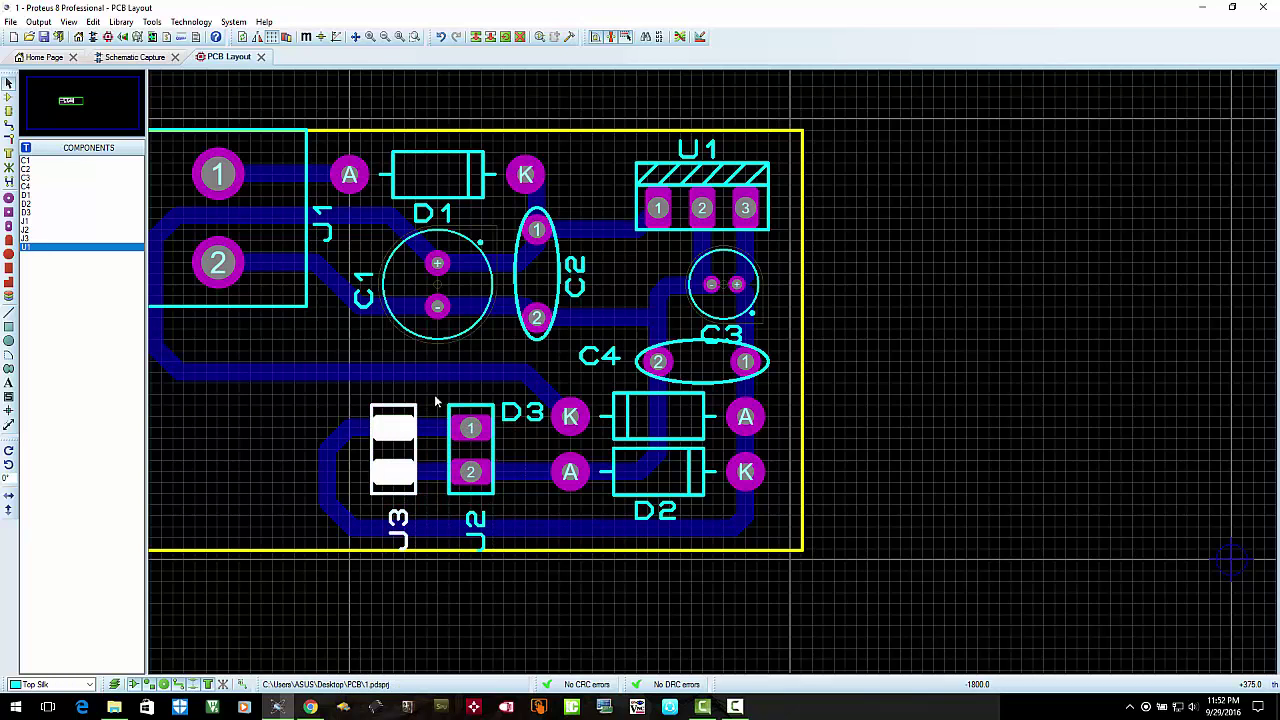
{"action": "left_click_drag", "start_coordinate": [640, 493], "coordinate": [658, 514]}
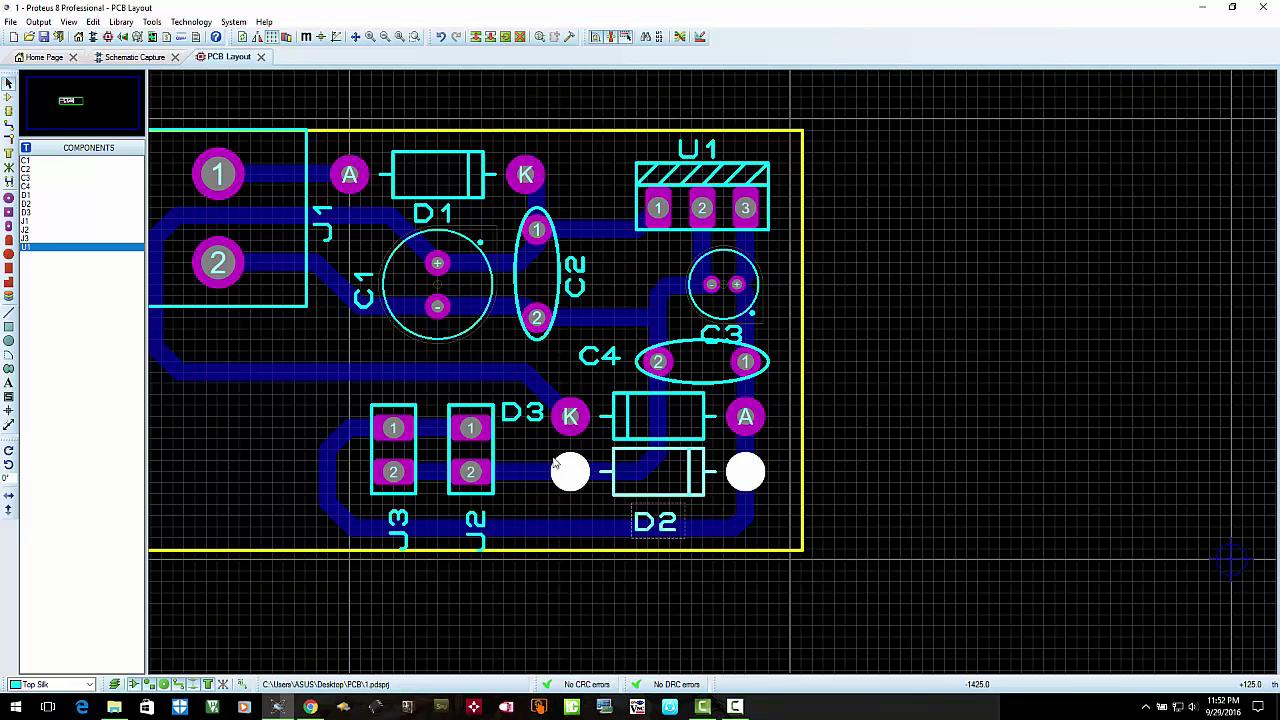
{"action": "left_click", "coordinate": [508, 371]}
{"action": "left_click", "coordinate": [509, 354]}
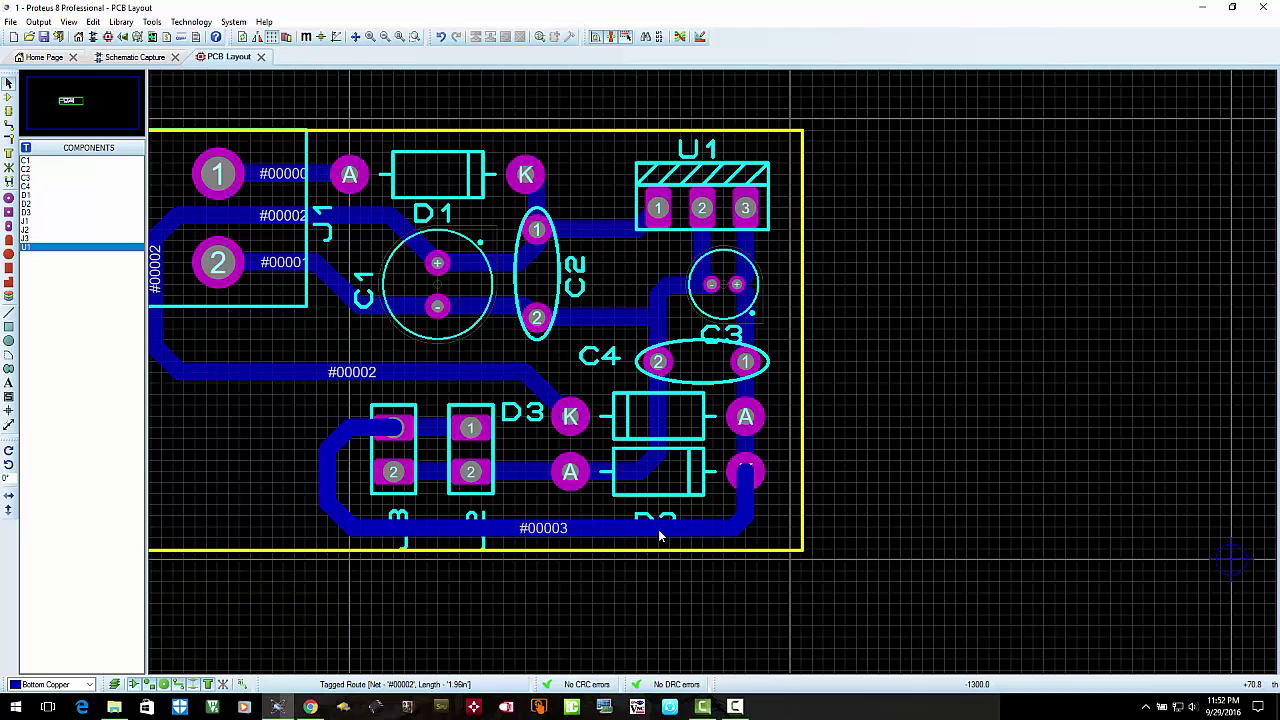
Move C3's reference label to the left of C3 and D1's label beside the diode's K pad
{"action": "left_click_drag", "start_coordinate": [733, 337], "coordinate": [660, 282]}
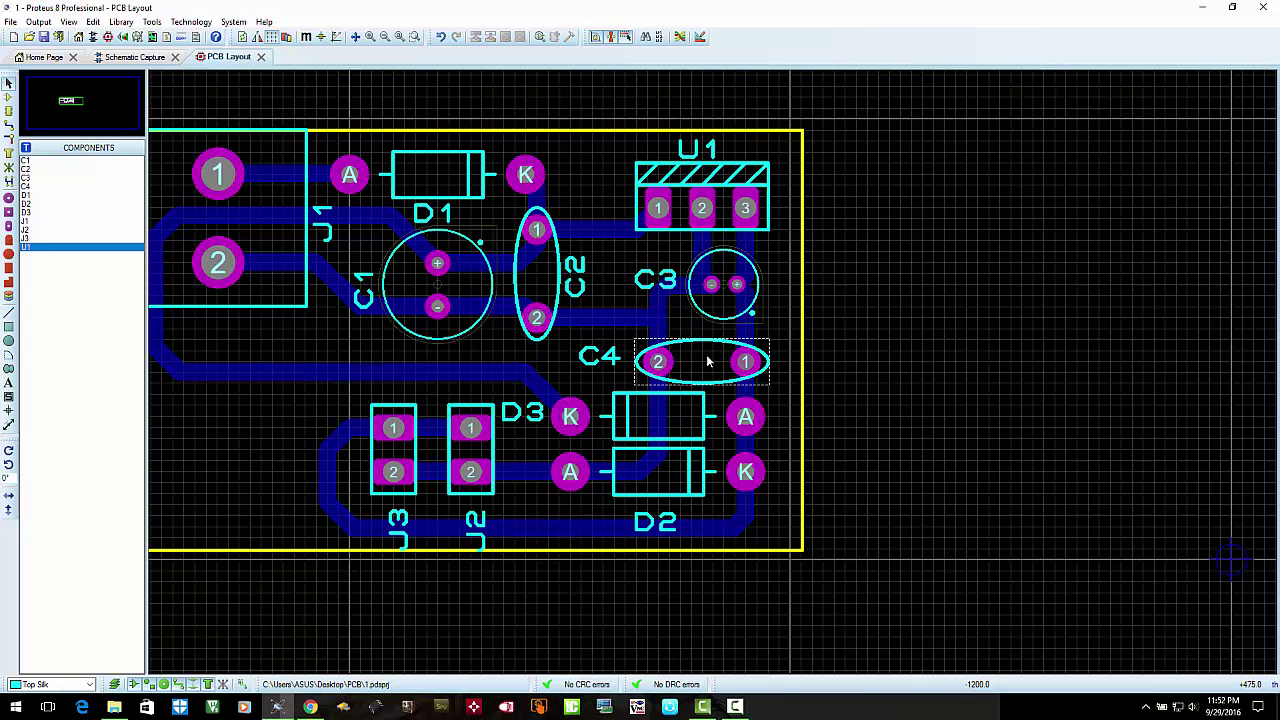
{"action": "scroll", "coordinate": [706, 370], "scroll_direction": "down", "scroll_amount": 1}
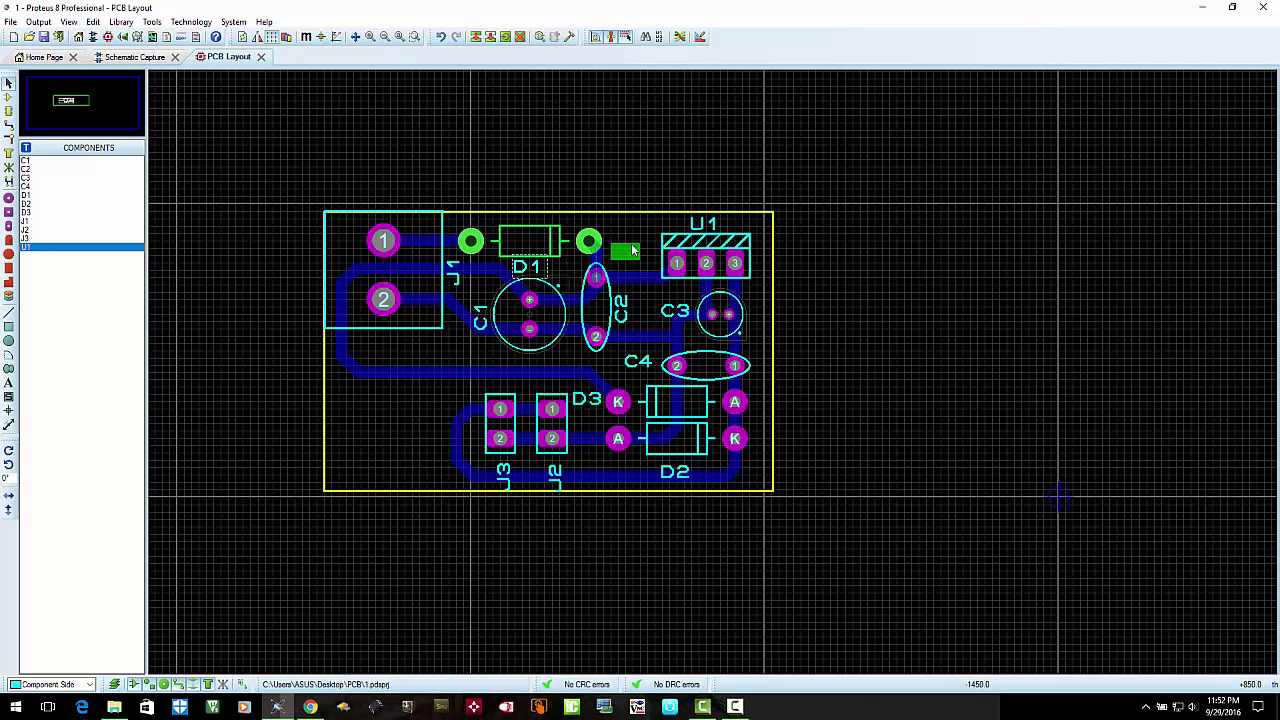
{"action": "left_click_drag", "start_coordinate": [633, 240], "coordinate": [634, 240]}
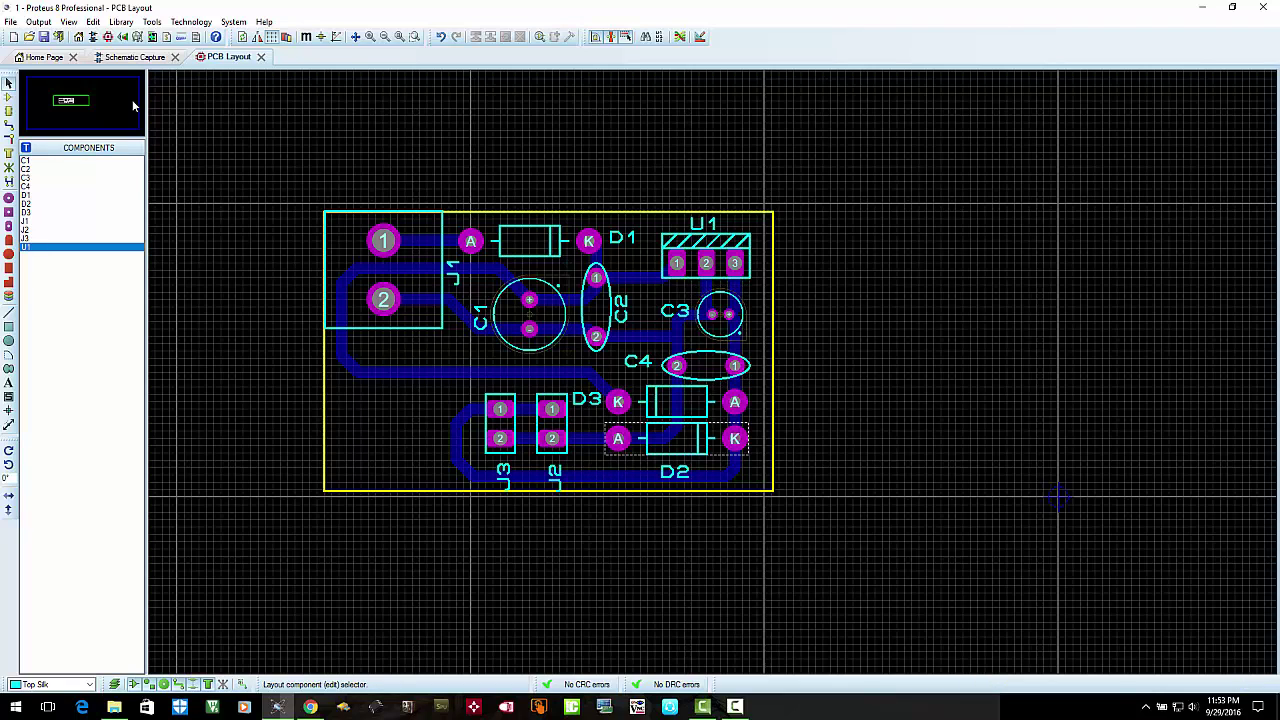
Inspect the board in the 3D Visualizer from the top and the flipped copper side, and return to the PCB layout
{"action": "left_click", "coordinate": [124, 38]}
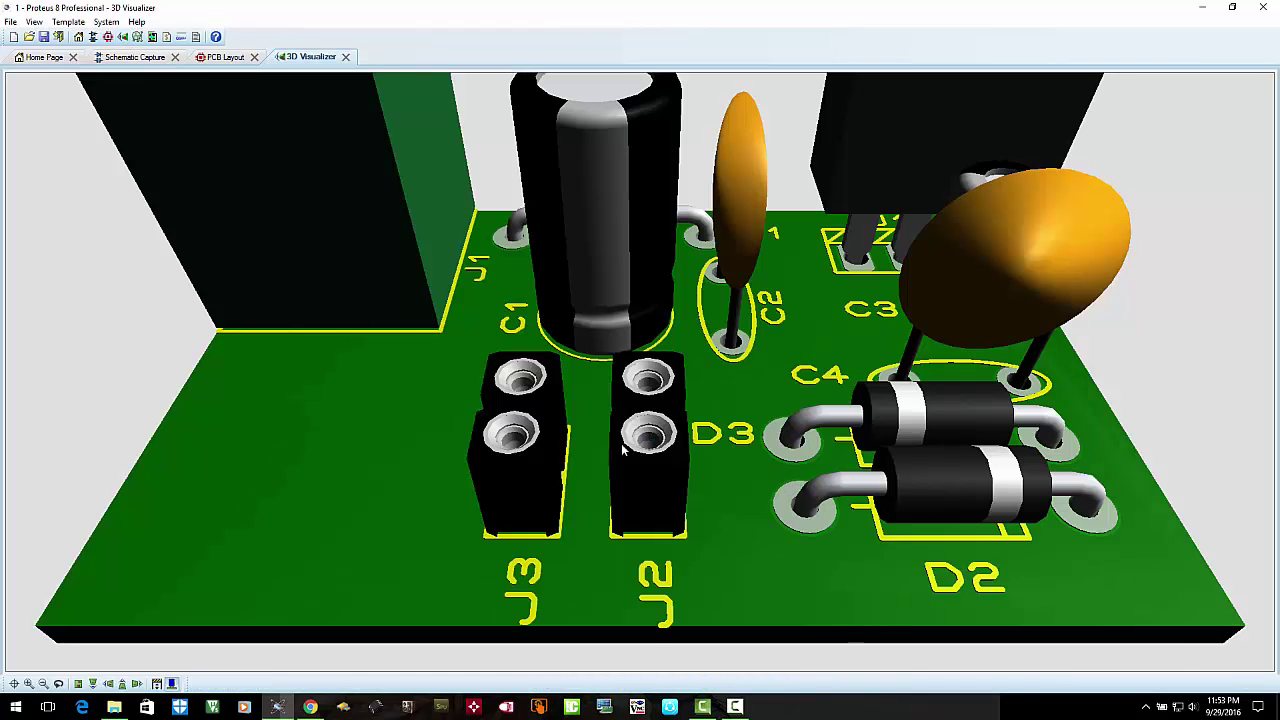
{"action": "scroll", "coordinate": [622, 450], "scroll_direction": "down", "scroll_amount": 2}
{"action": "left_click", "coordinate": [650, 456]}
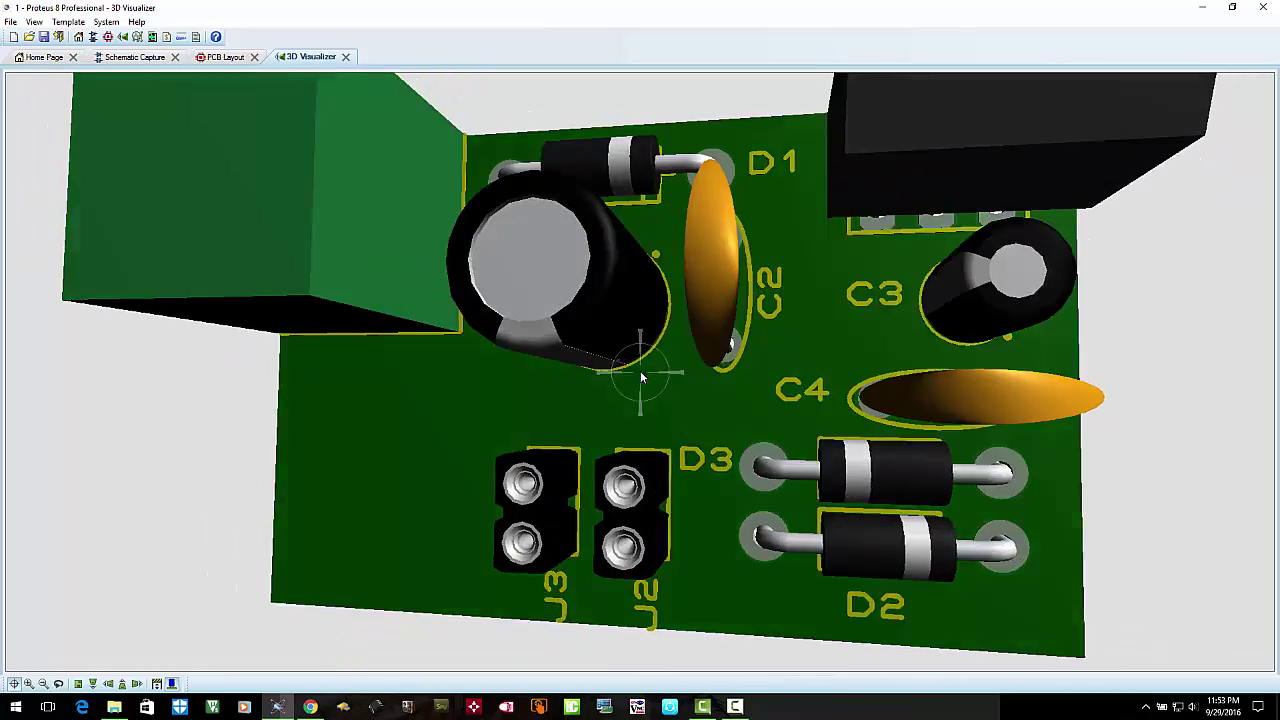
{"action": "scroll", "coordinate": [641, 377], "scroll_direction": "down", "scroll_amount": 2}
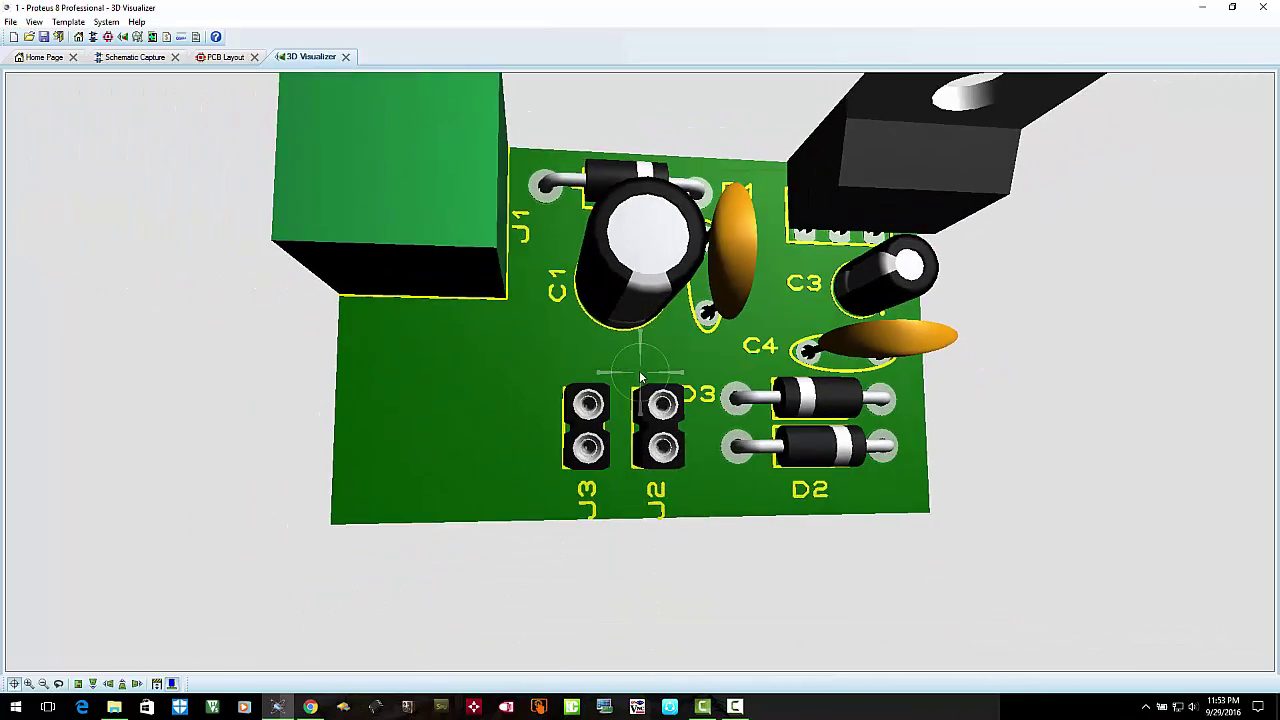
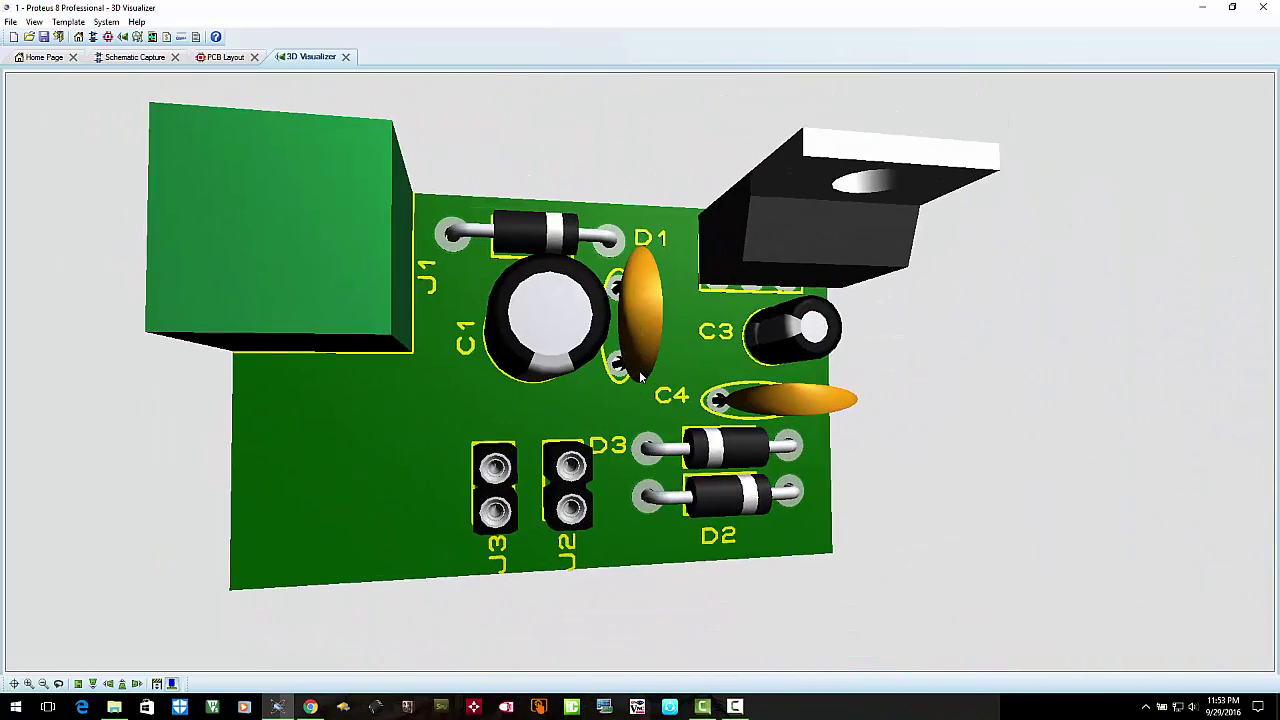
{"action": "left_click", "coordinate": [92, 684]}
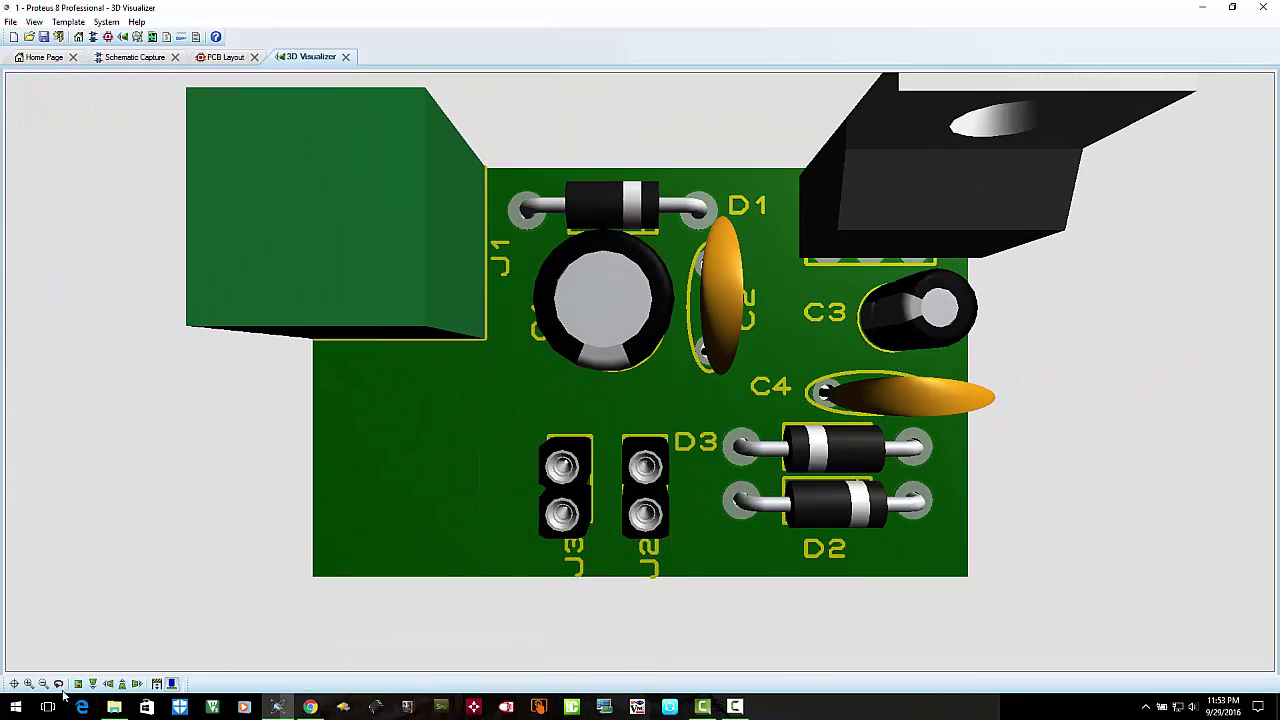
{"action": "left_click", "coordinate": [59, 685]}
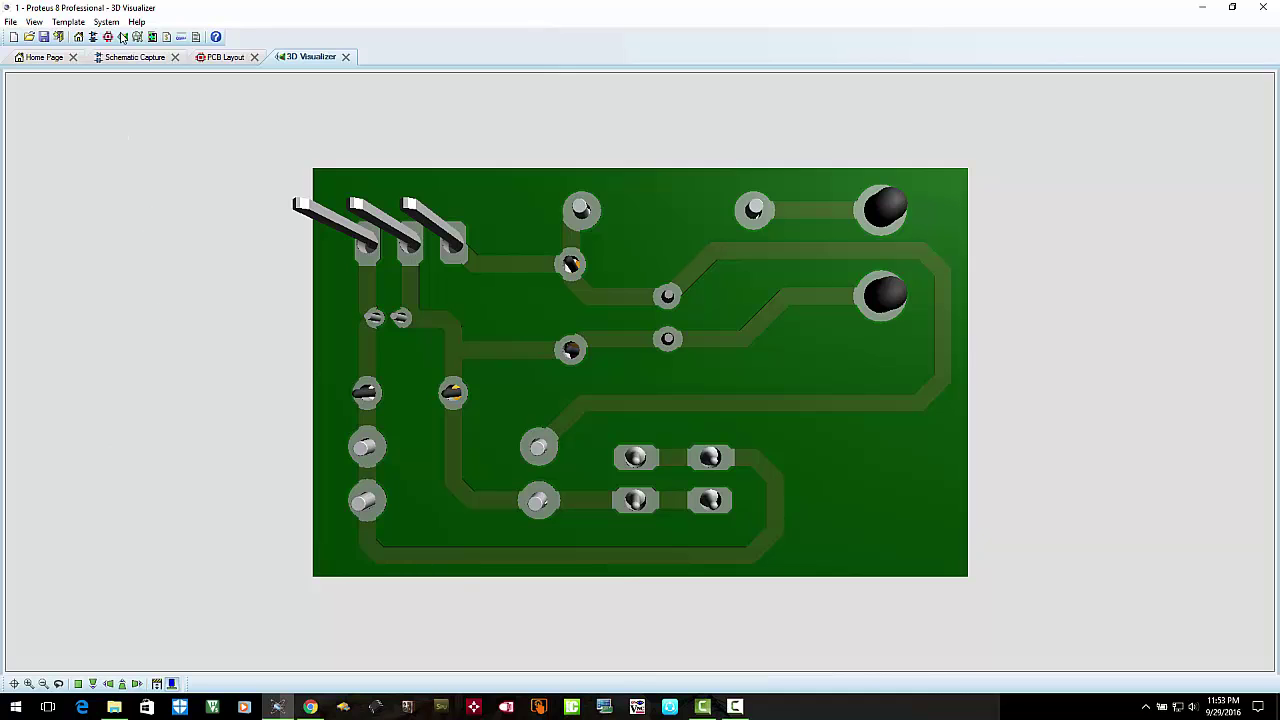
{"action": "left_click", "coordinate": [346, 58]}
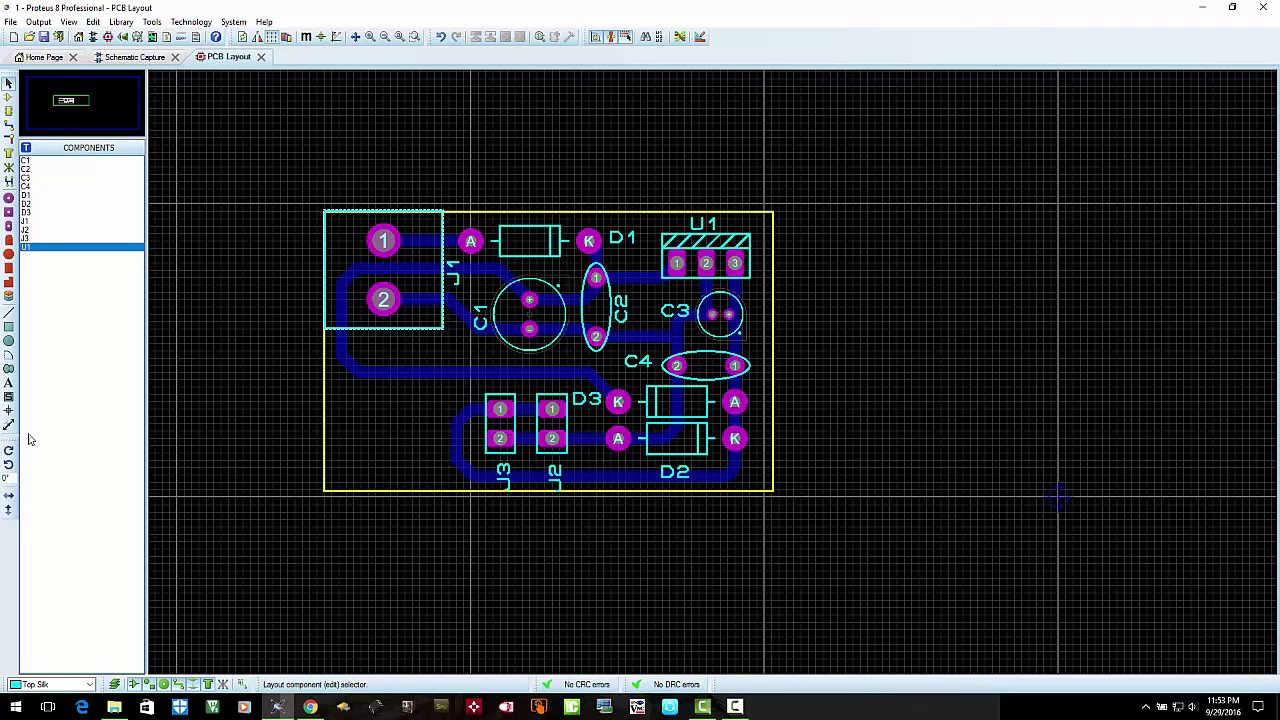
{"action": "left_click", "coordinate": [9, 383]}
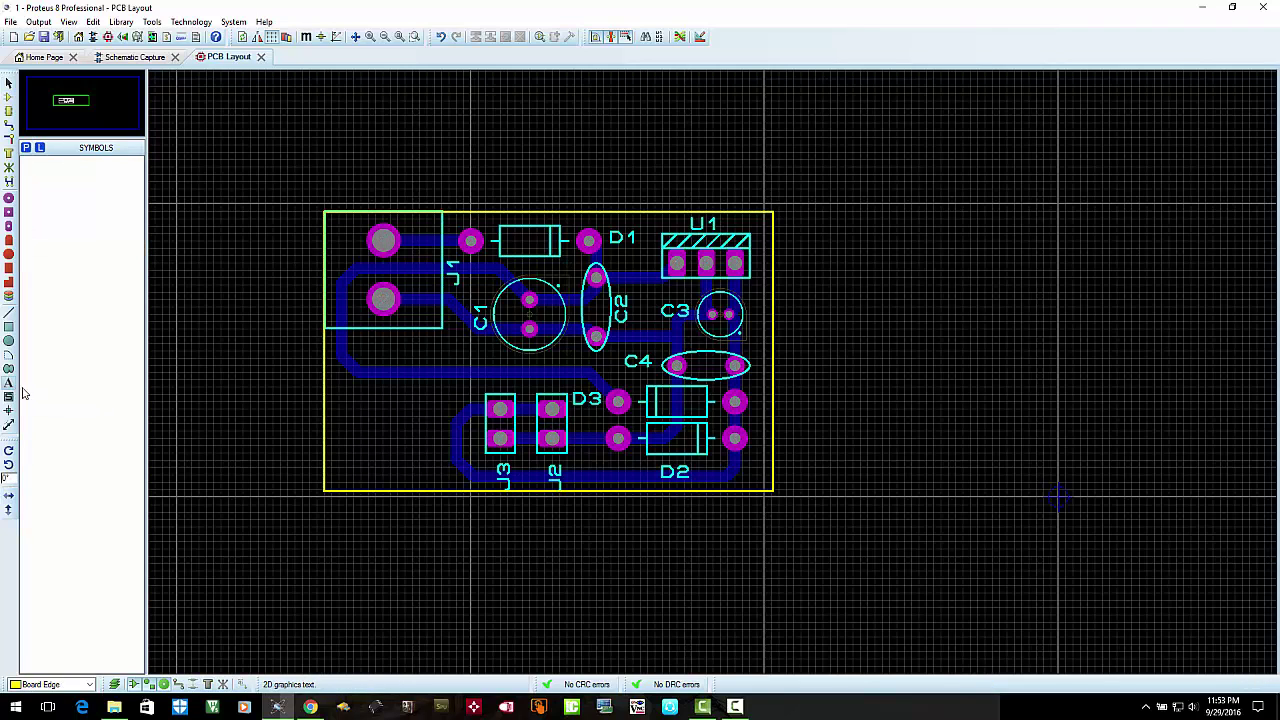
{"action": "left_click", "coordinate": [90, 684]}
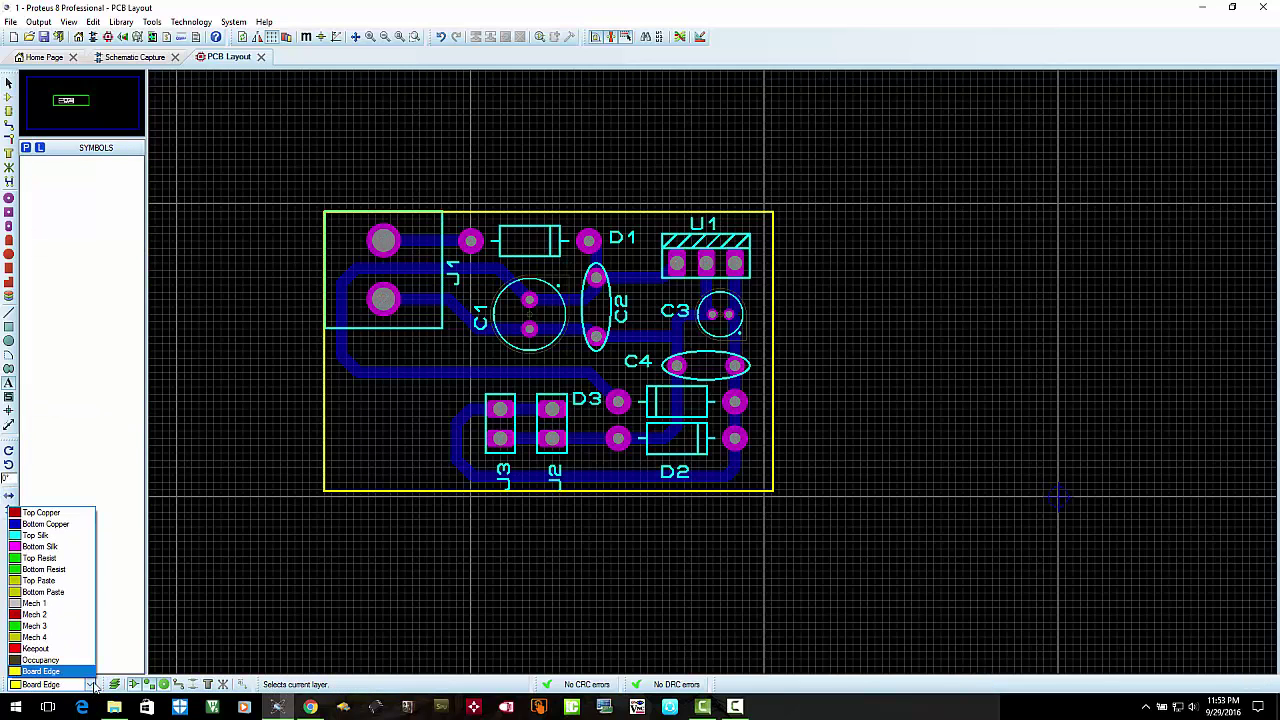
{"action": "left_click", "coordinate": [220, 461]}
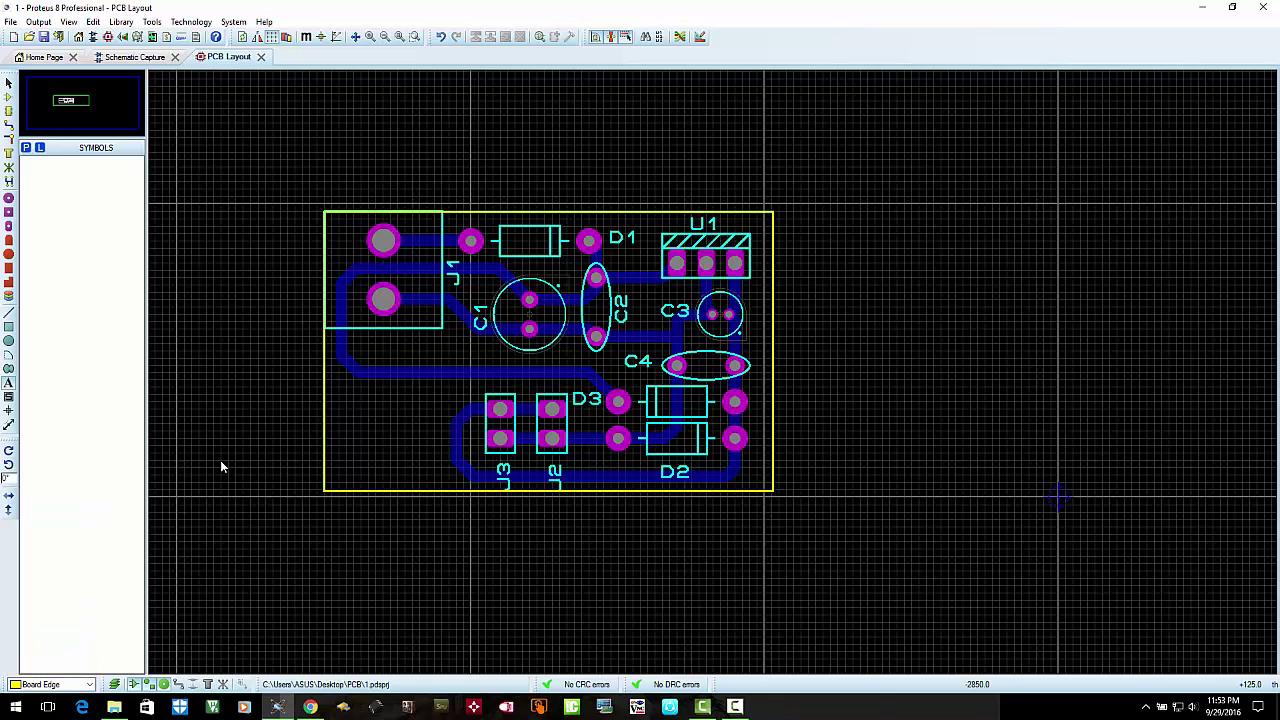
Start a 2D graphics text on the Bottom Copper layer in the board's empty area below J1
{"action": "left_click", "coordinate": [8, 389]}
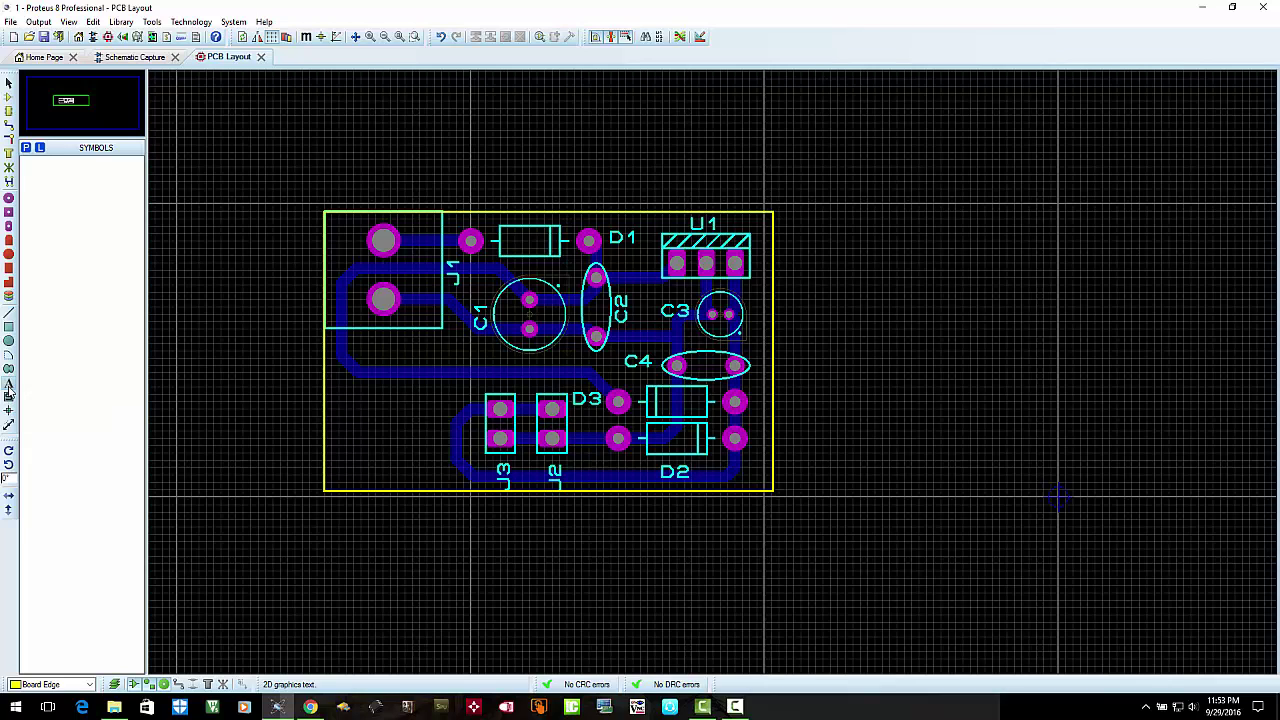
{"action": "left_click", "coordinate": [76, 683]}
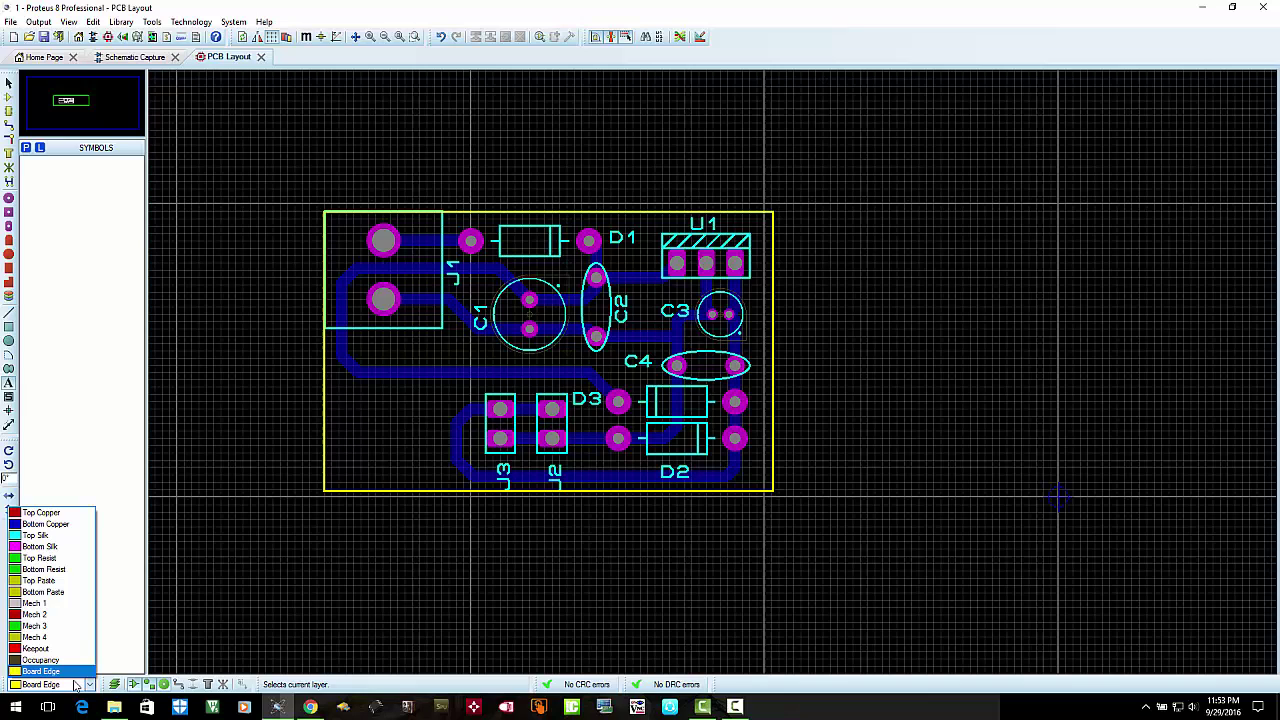
{"action": "left_click", "coordinate": [58, 524]}
{"action": "left_click", "coordinate": [372, 423]}
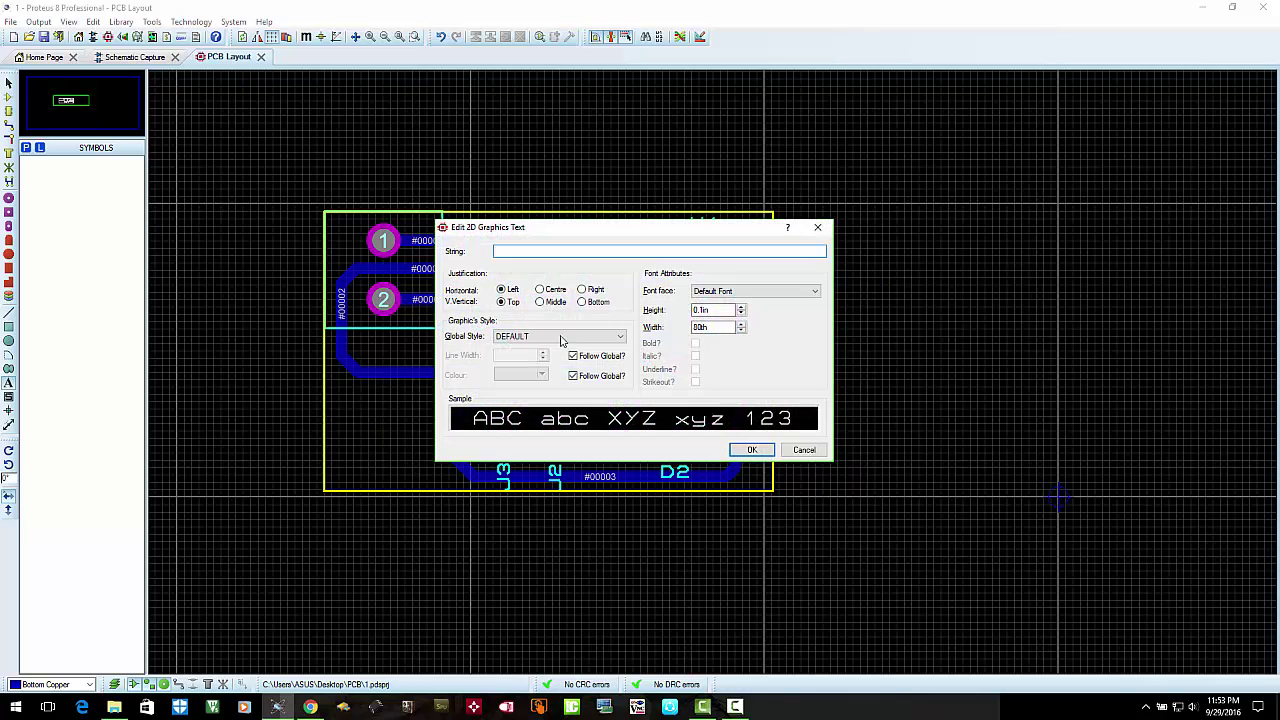
Set the text to bold Arial with a height of 0.2in, enter R as the string and place it
{"action": "left_click", "coordinate": [740, 293]}
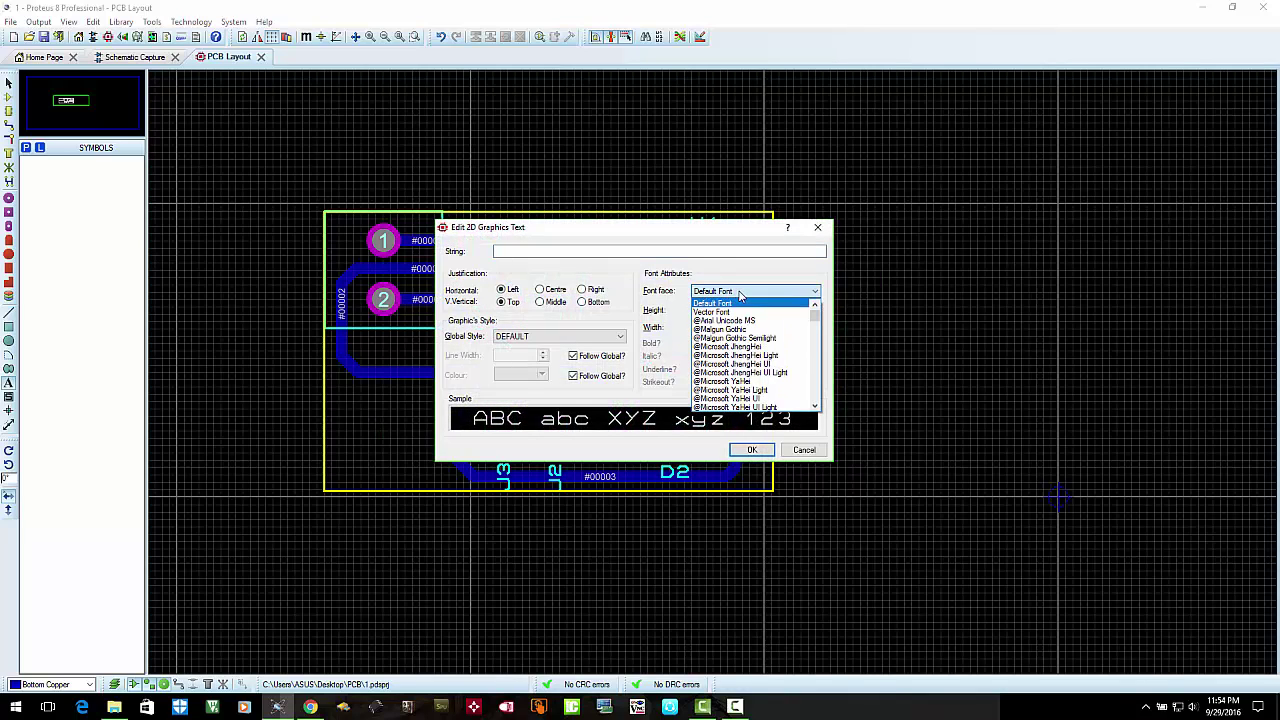
{"action": "key", "text": "a"}
{"action": "key", "text": "a"}
{"action": "key", "text": "a"}
{"action": "key", "text": "a"}
{"action": "key", "text": "a"}
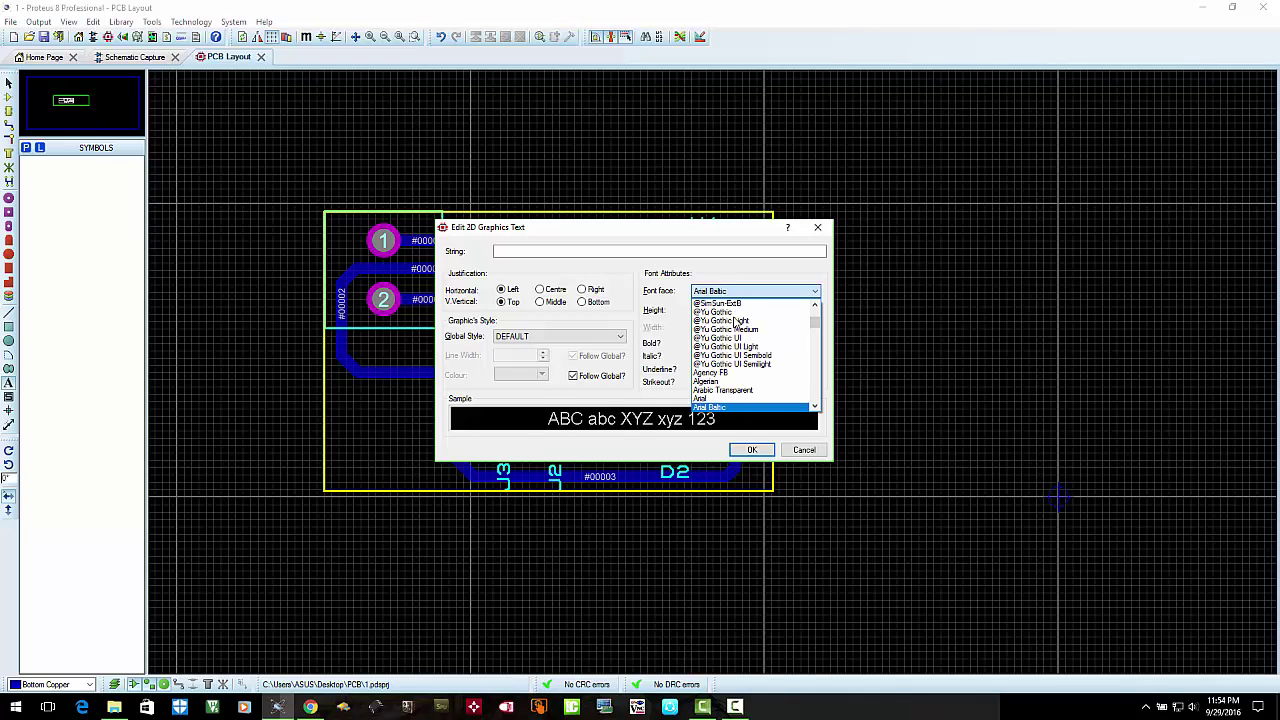
{"action": "left_click", "coordinate": [722, 399]}
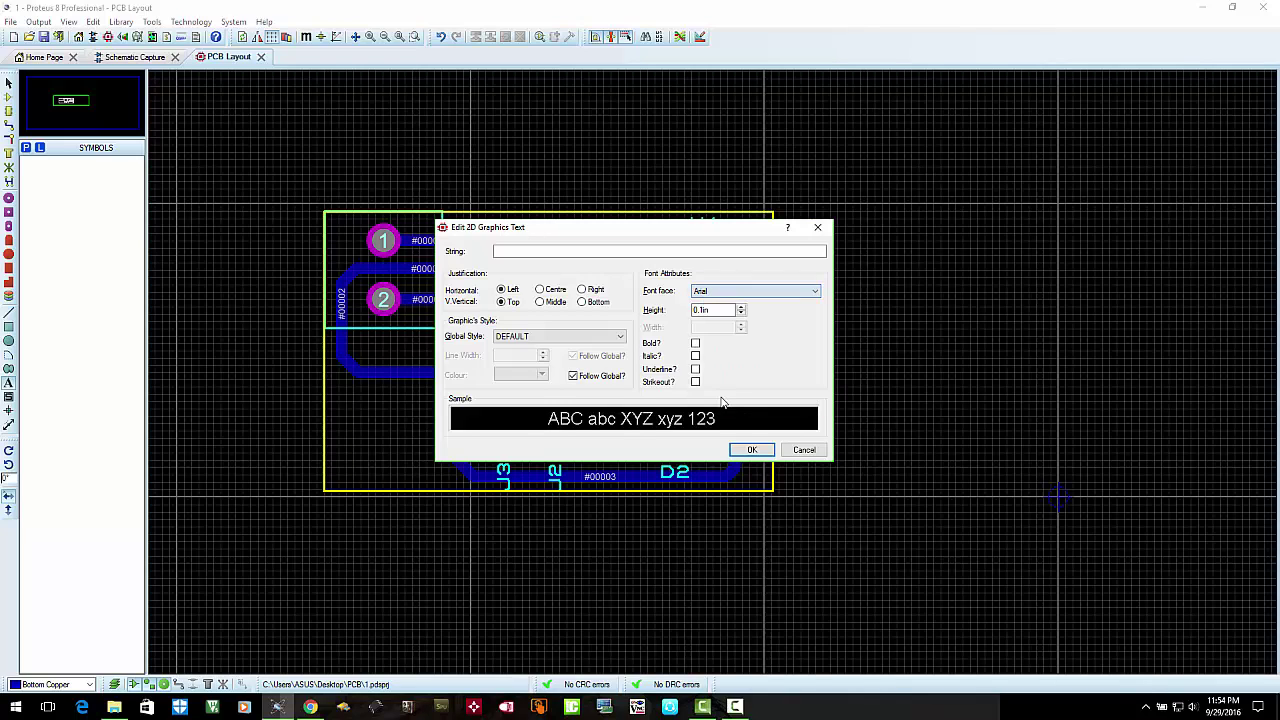
{"action": "left_click", "coordinate": [695, 344]}
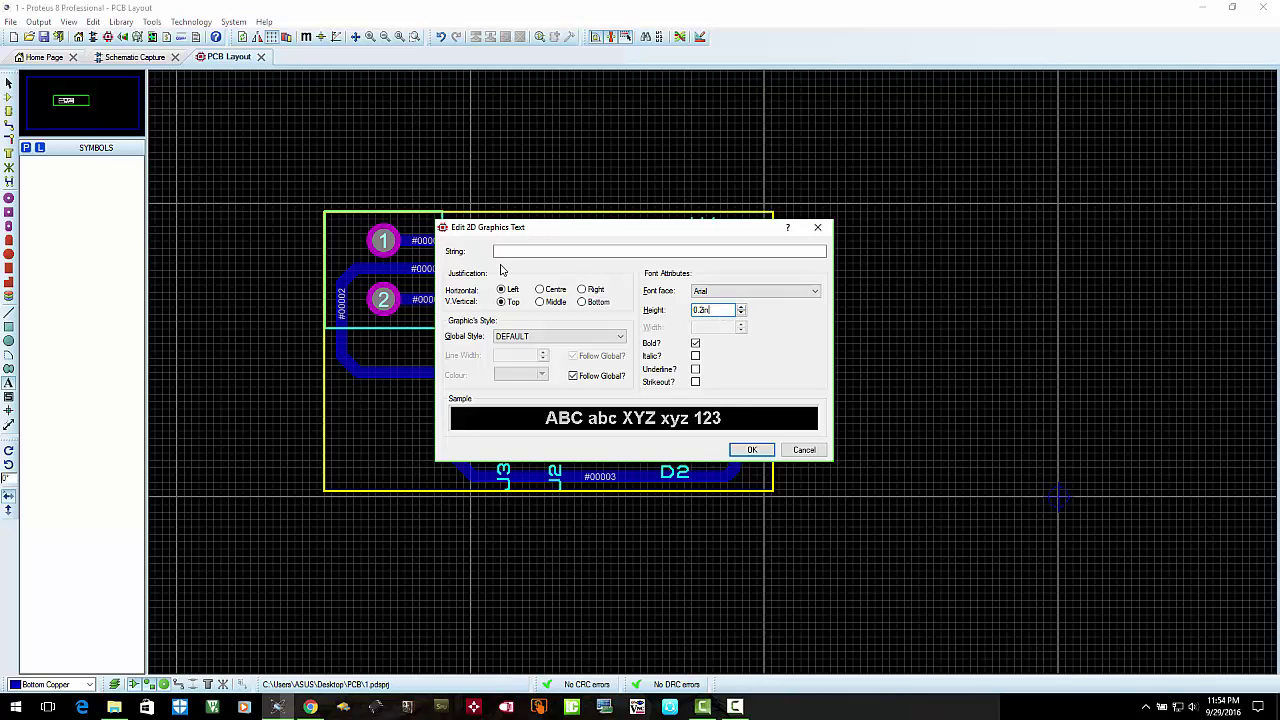
{"action": "left_click", "coordinate": [543, 254]}
{"action": "key", "text": "Return"}
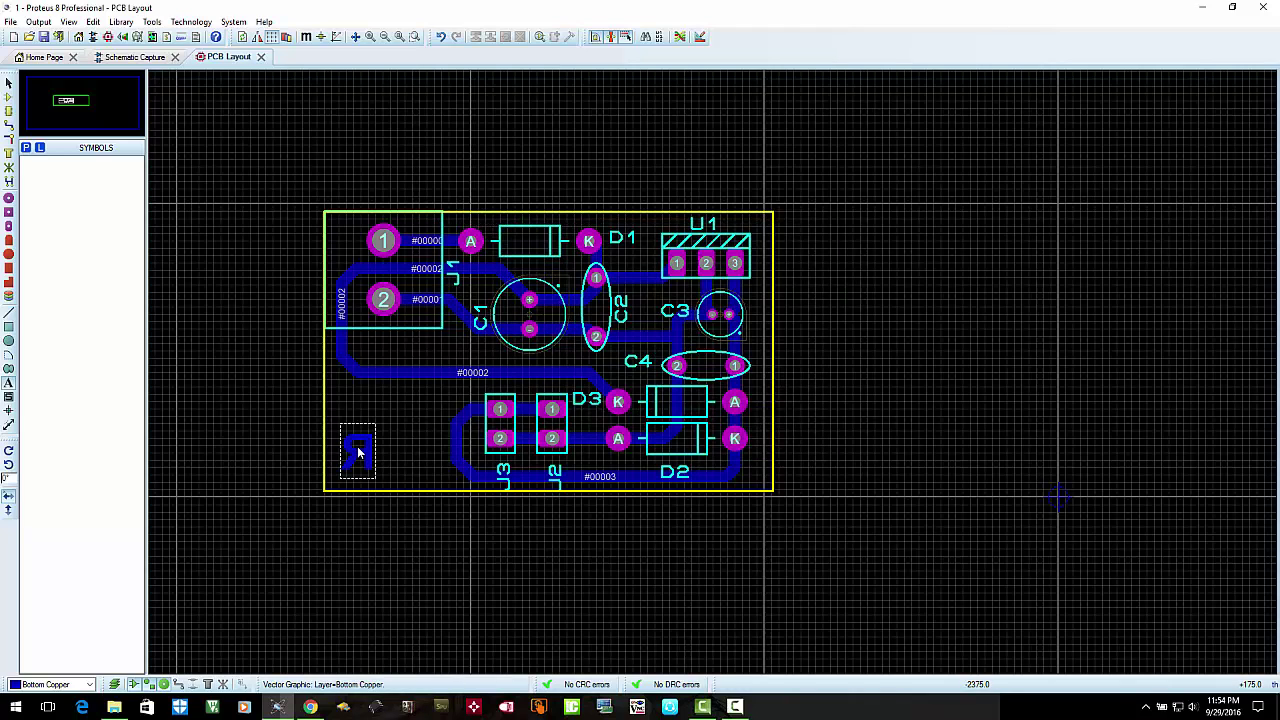
Shift the copper text R slightly towards J3 and check its text properties
{"action": "right_click", "coordinate": [358, 452]}
{"action": "left_click", "coordinate": [380, 446]}
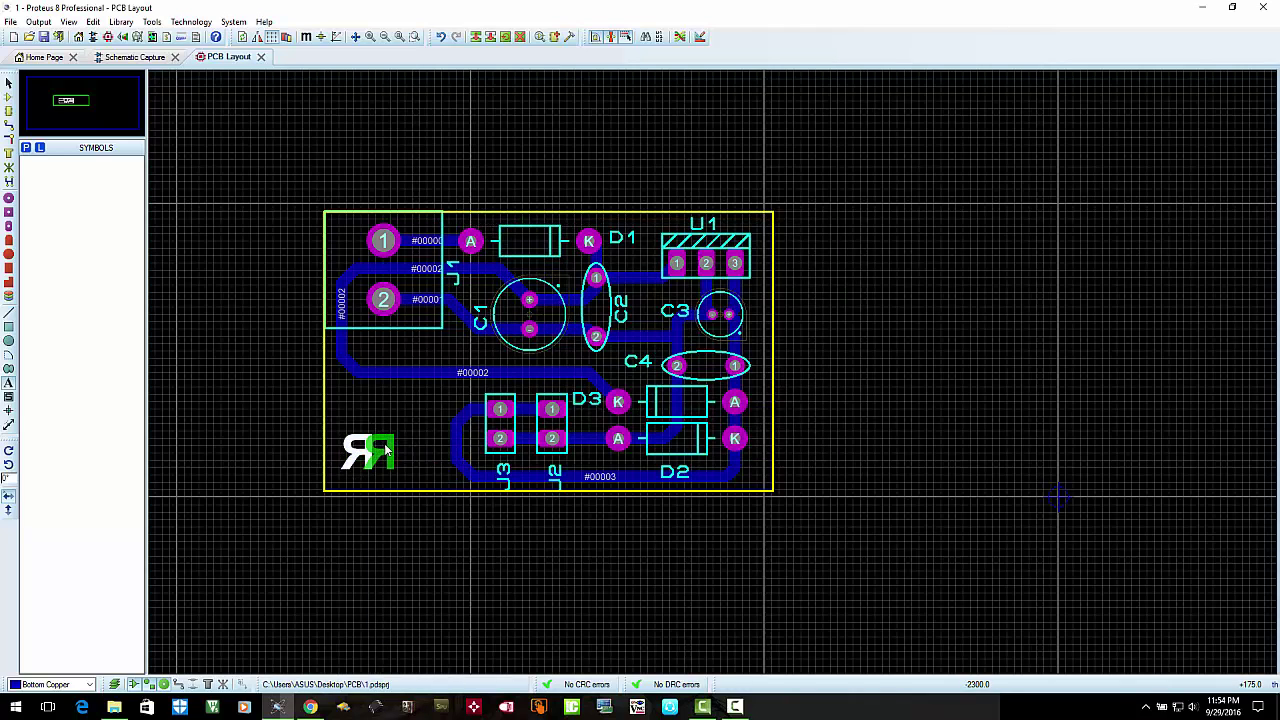
{"action": "left_click", "coordinate": [404, 449]}
{"action": "double_click", "coordinate": [384, 447]}
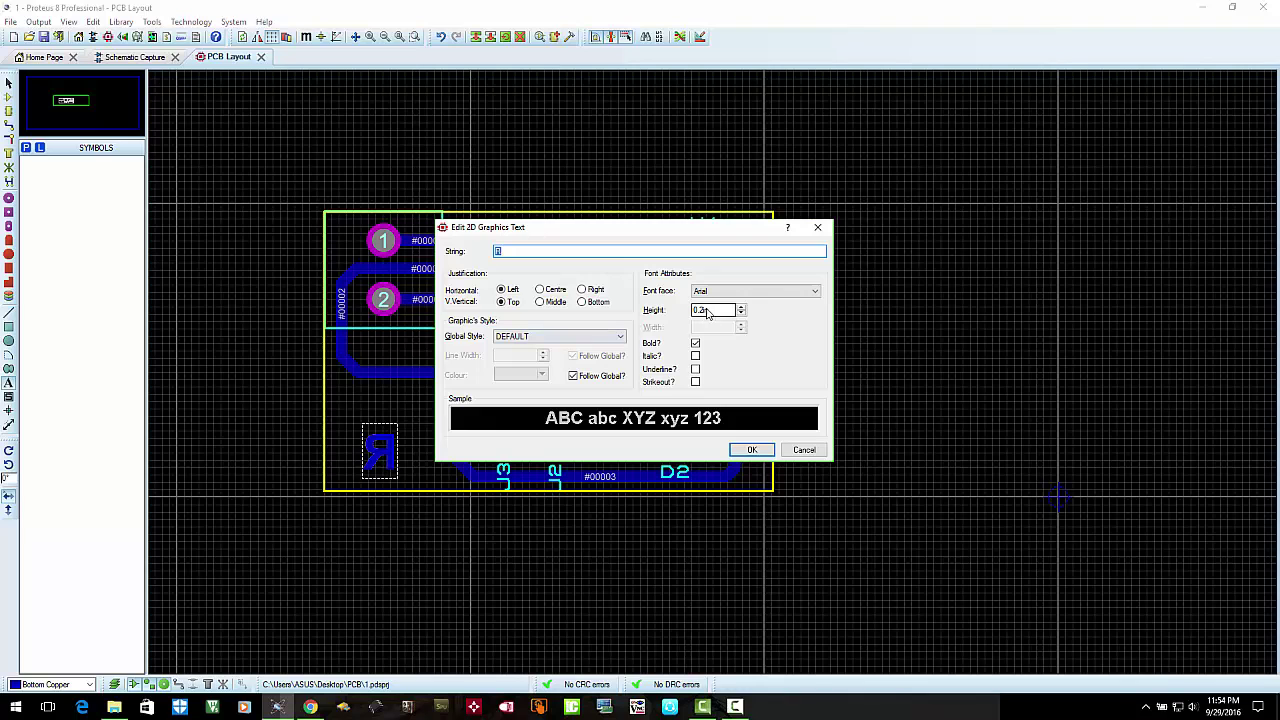
{"action": "left_click", "coordinate": [751, 450]}
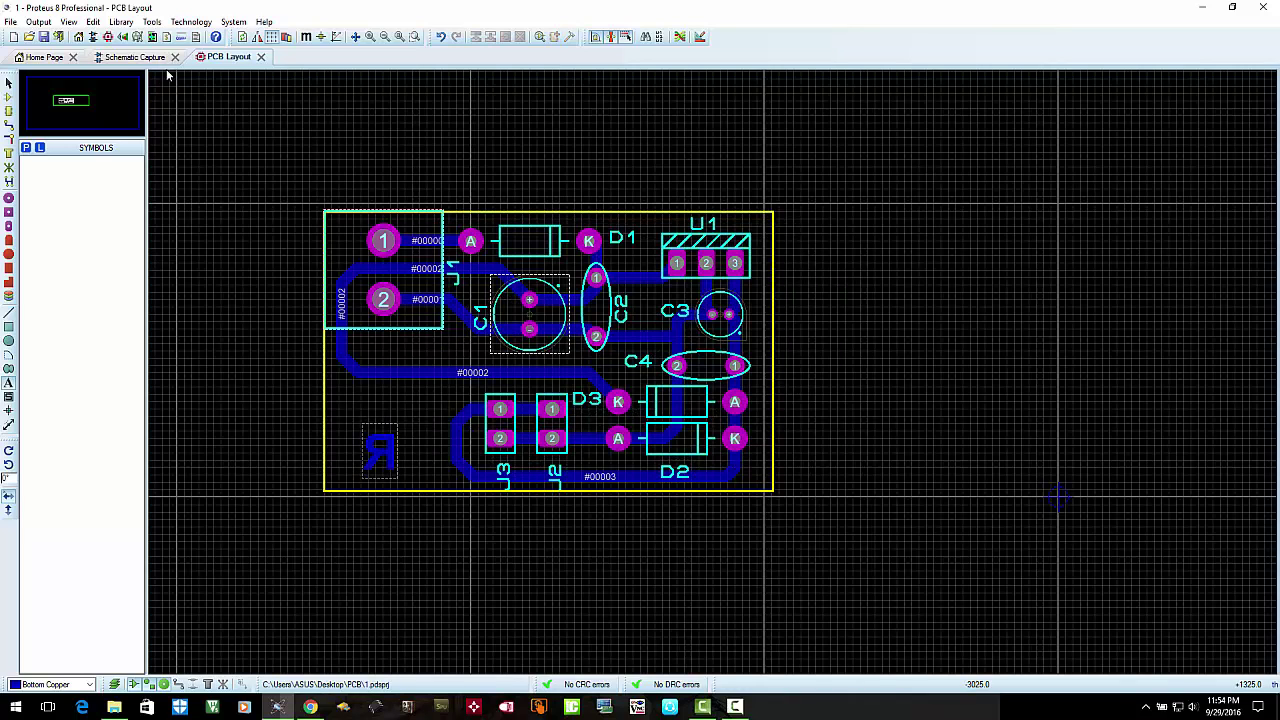
Inspect the copper text R on the flipped underside of the board in the 3D Visualizer and return to the PCB layout
{"action": "left_click", "coordinate": [269, 340]}
{"action": "left_click", "coordinate": [121, 37]}
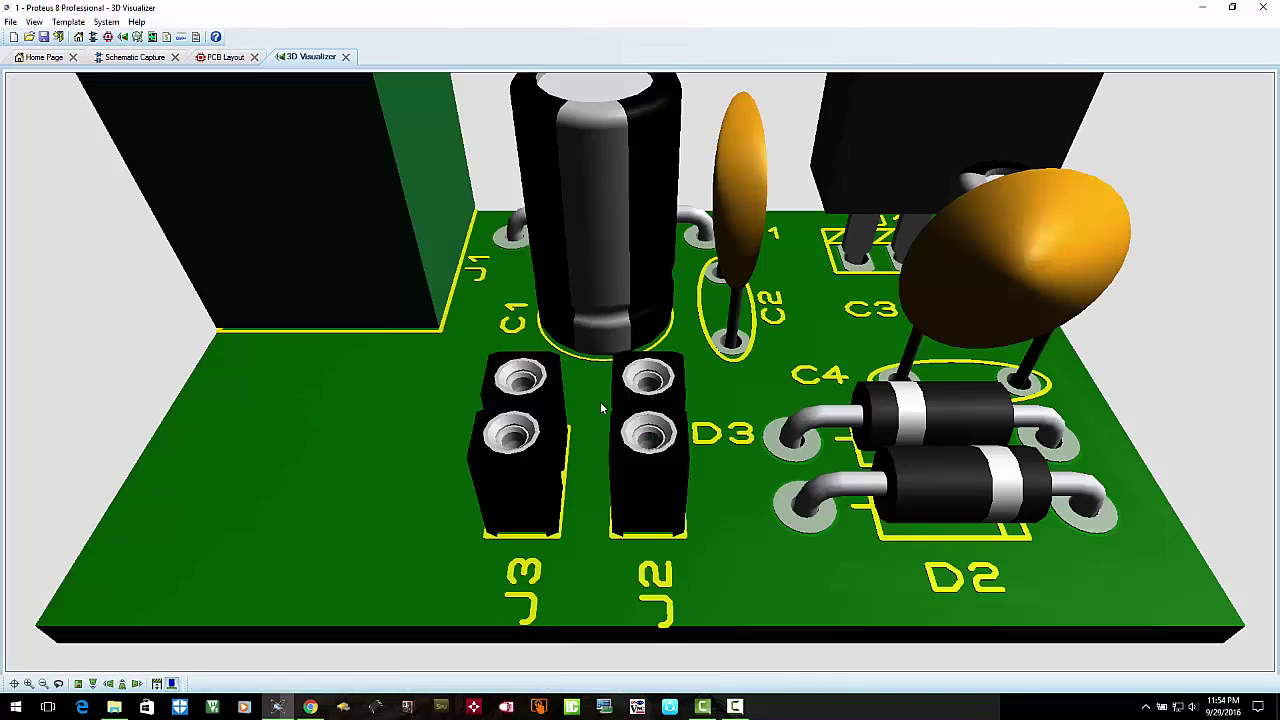
{"action": "middle_click", "coordinate": [353, 436]}
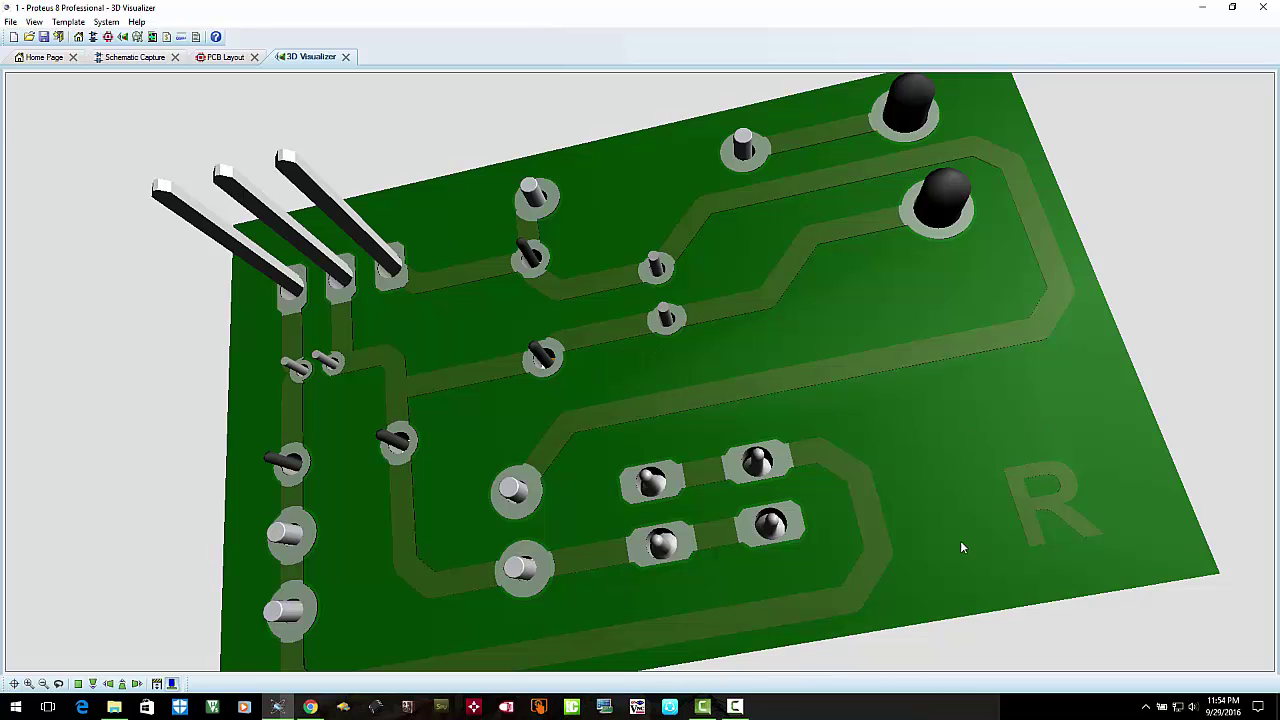
{"action": "left_click", "coordinate": [345, 57]}
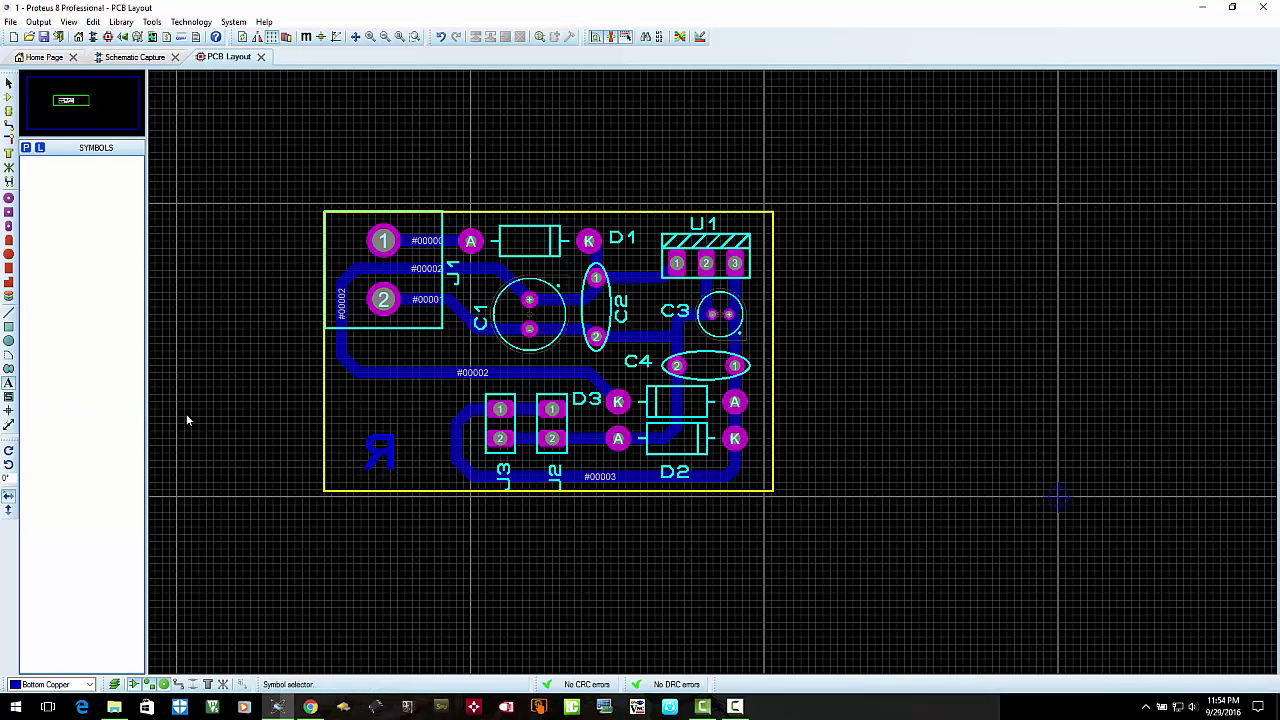
Change the text R to the Top Silk layer and check its orientation in the 3D Visualizer
{"action": "right_click", "coordinate": [386, 449]}
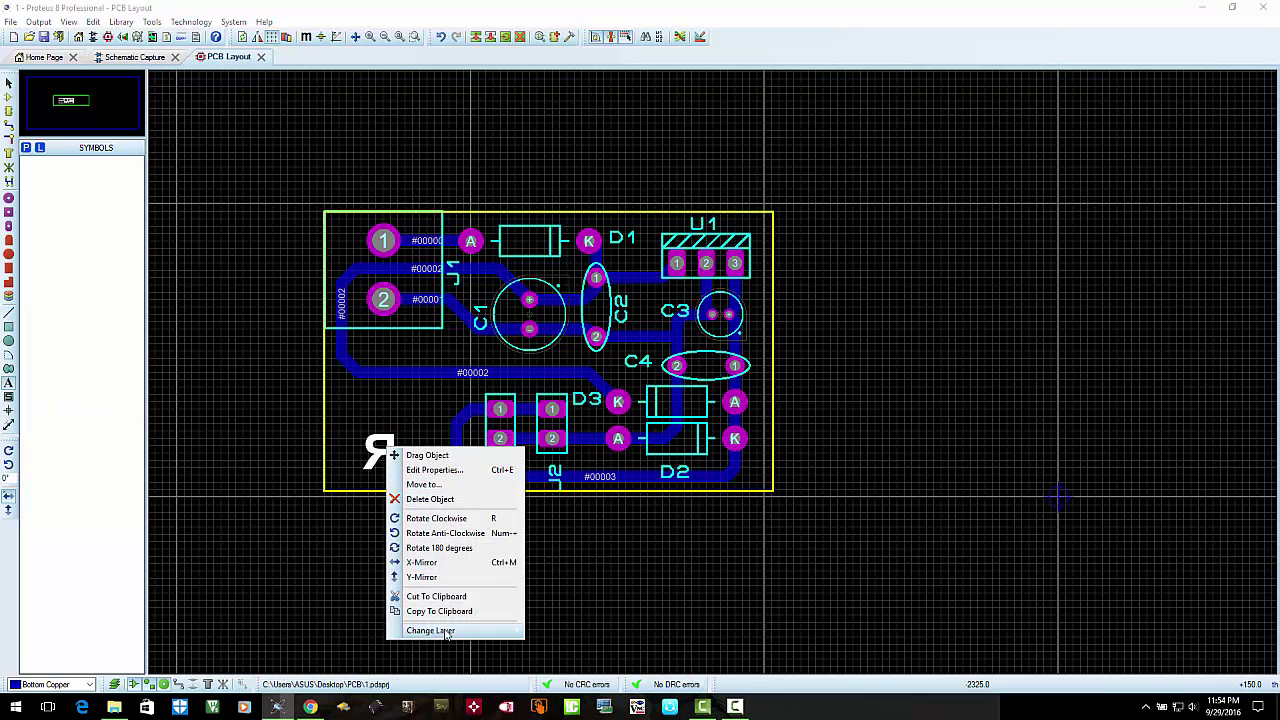
{"action": "mouse_move", "coordinate": [447, 631]}
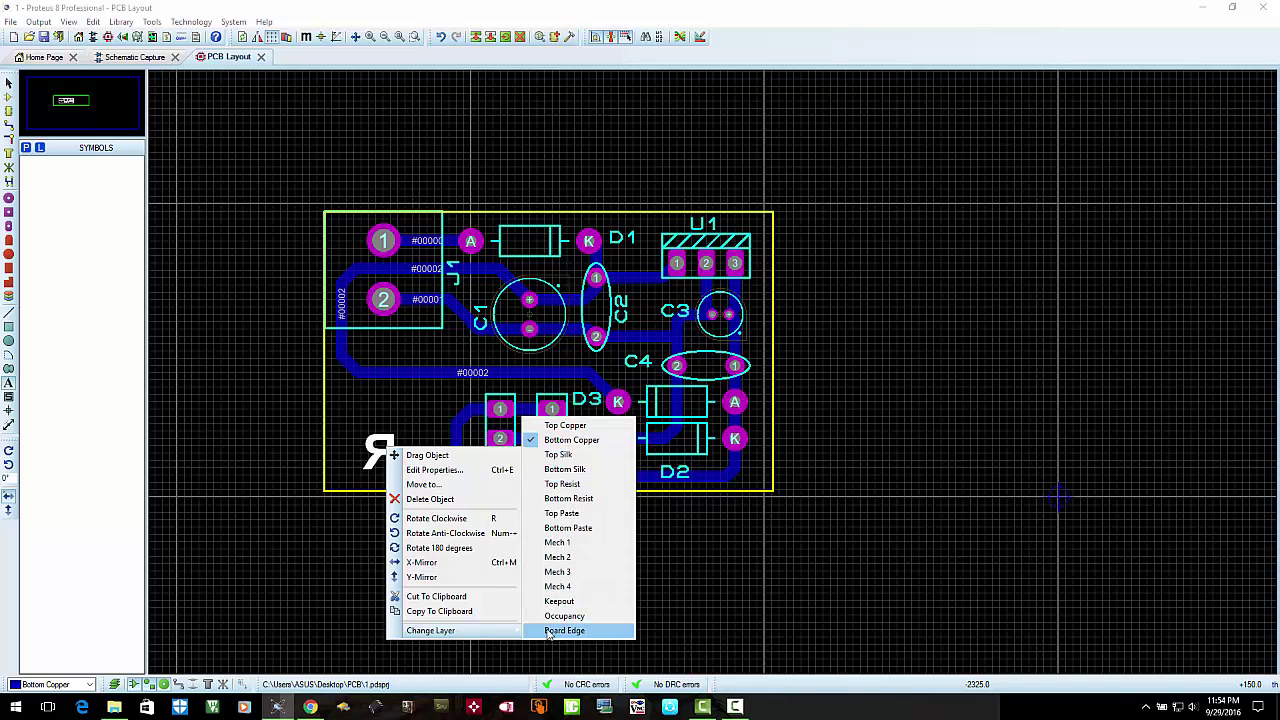
{"action": "left_click", "coordinate": [560, 455]}
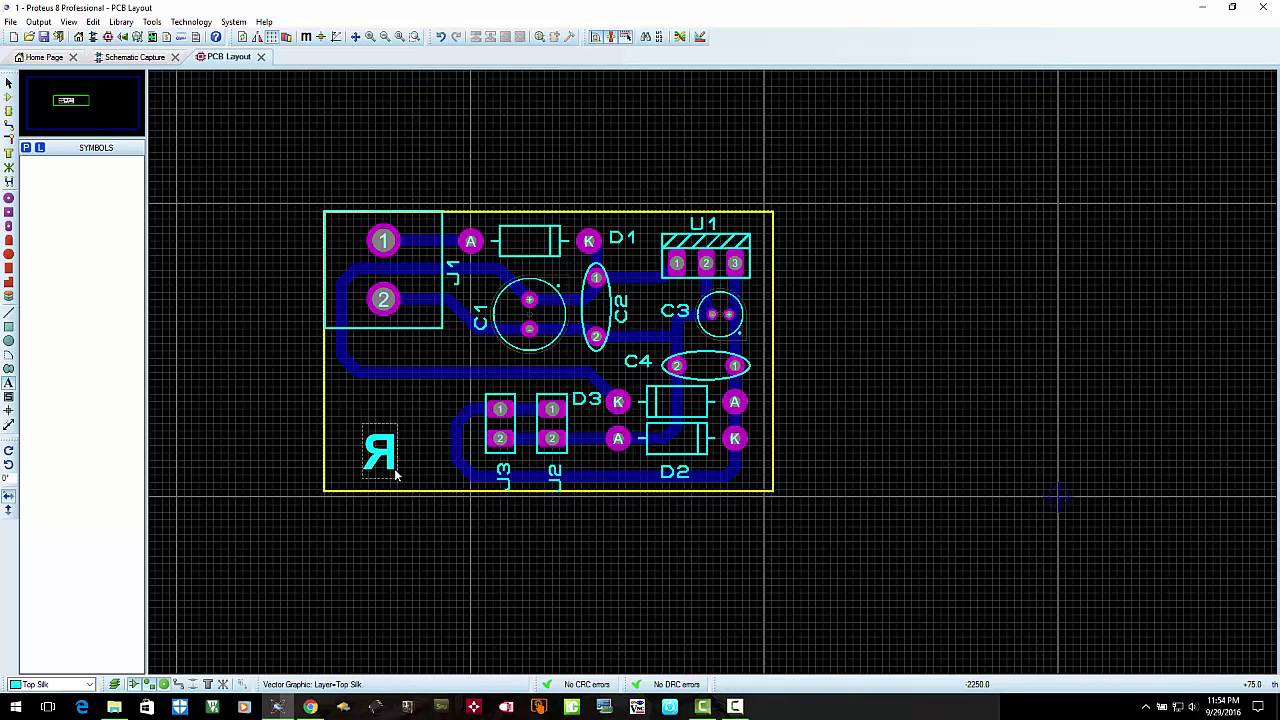
{"action": "left_click", "coordinate": [122, 37]}
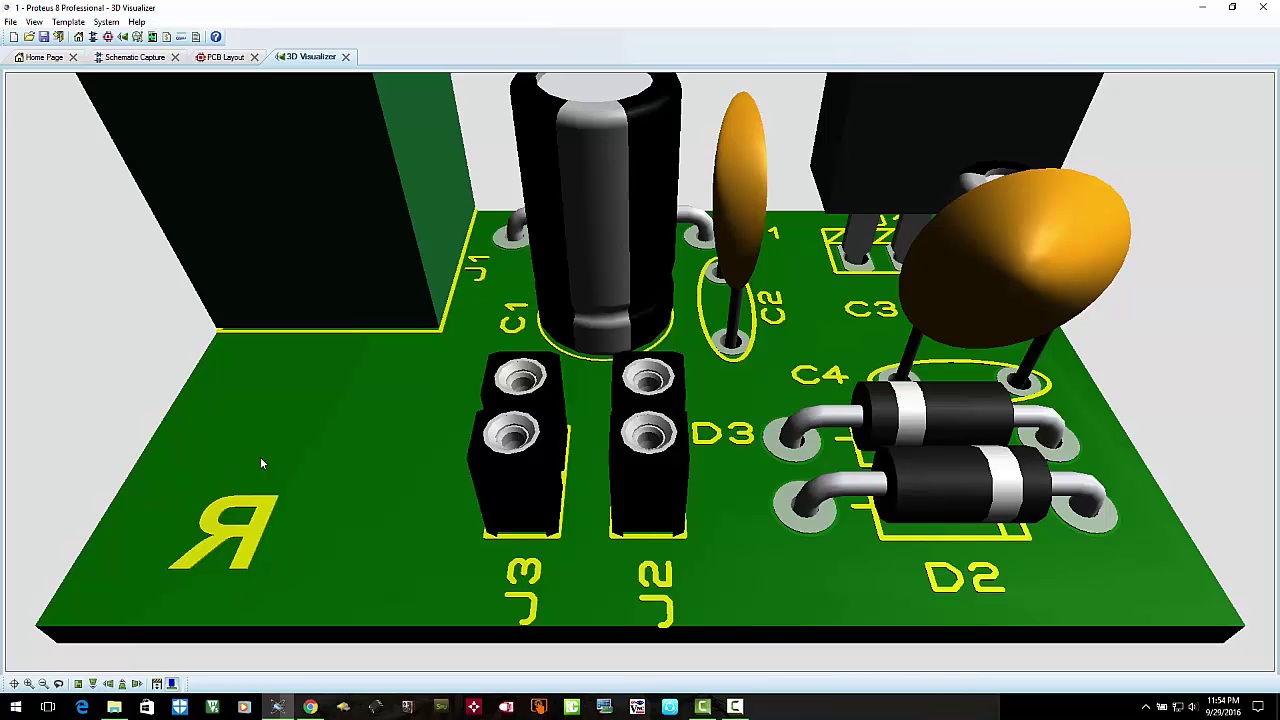
{"action": "left_click", "coordinate": [345, 56]}
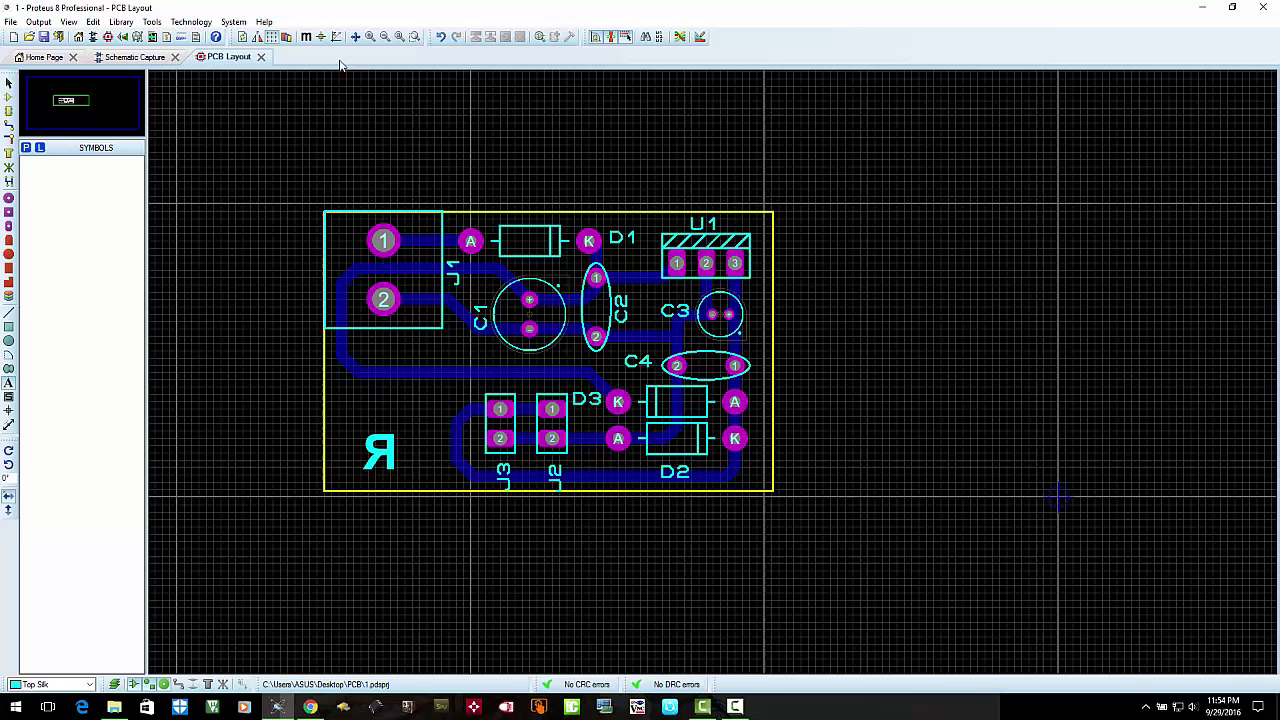
Delete the mirrored text R from the empty area below J1
{"action": "right_click", "coordinate": [373, 443]}
{"action": "right_click", "coordinate": [373, 443]}
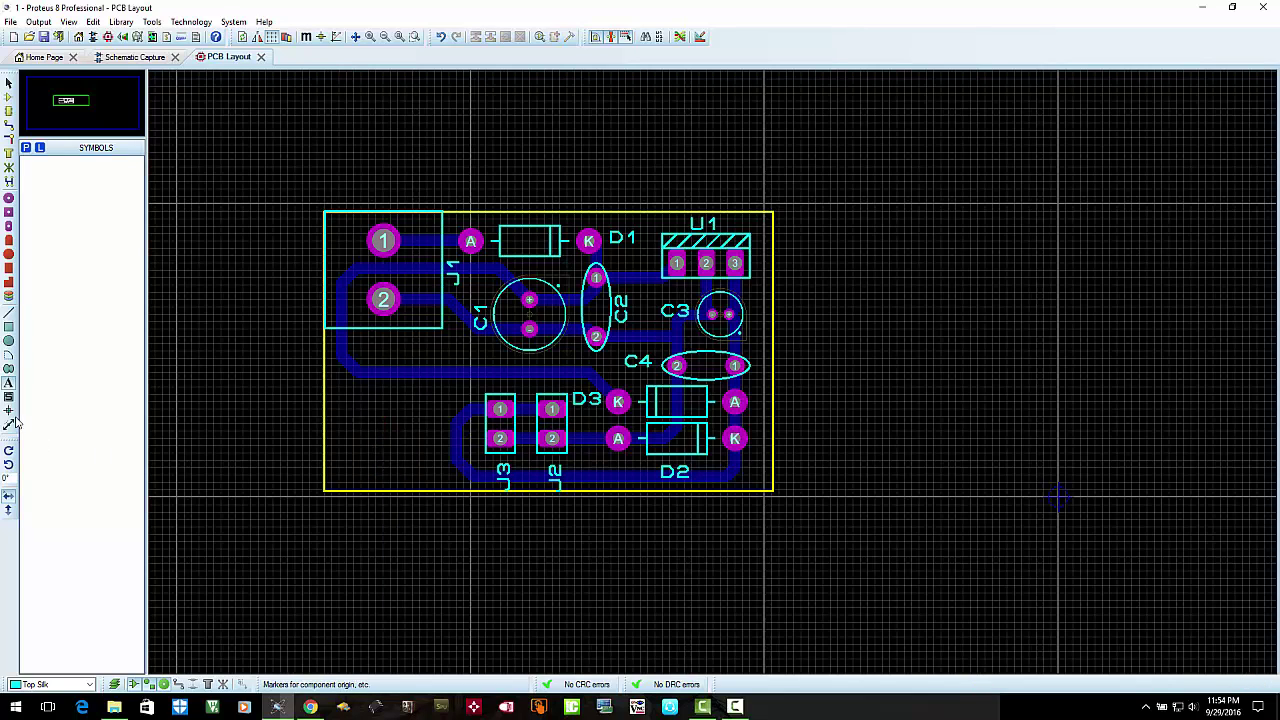
Place a new text R on the Top Silk layer in the board's corner below J1 and delete it again
{"action": "left_click", "coordinate": [365, 453]}
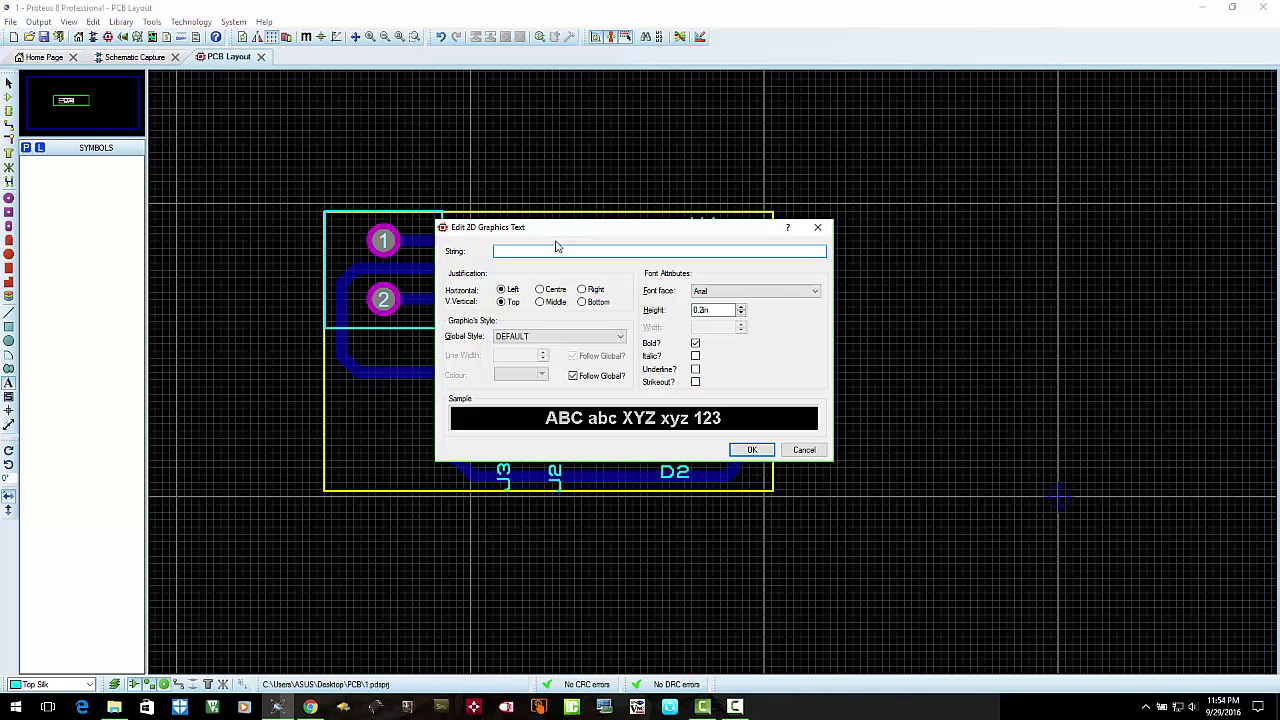
{"action": "key", "text": "Return"}
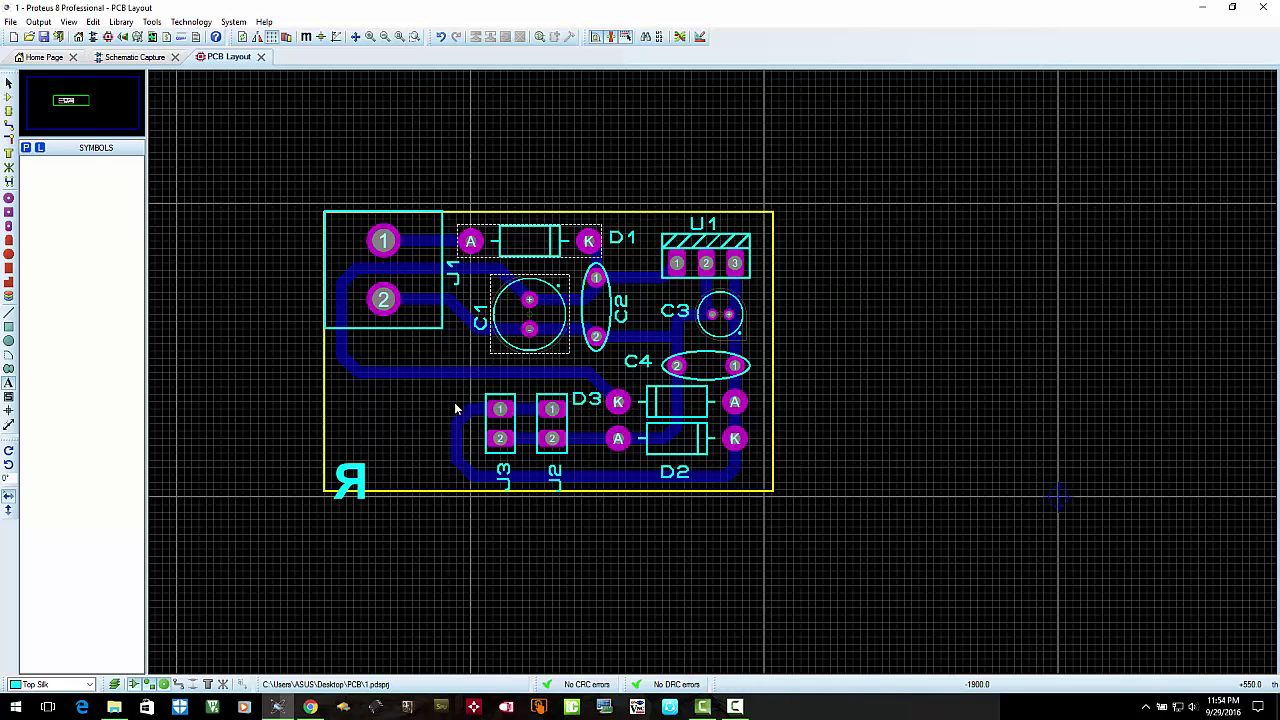
{"action": "right_click", "coordinate": [375, 471]}
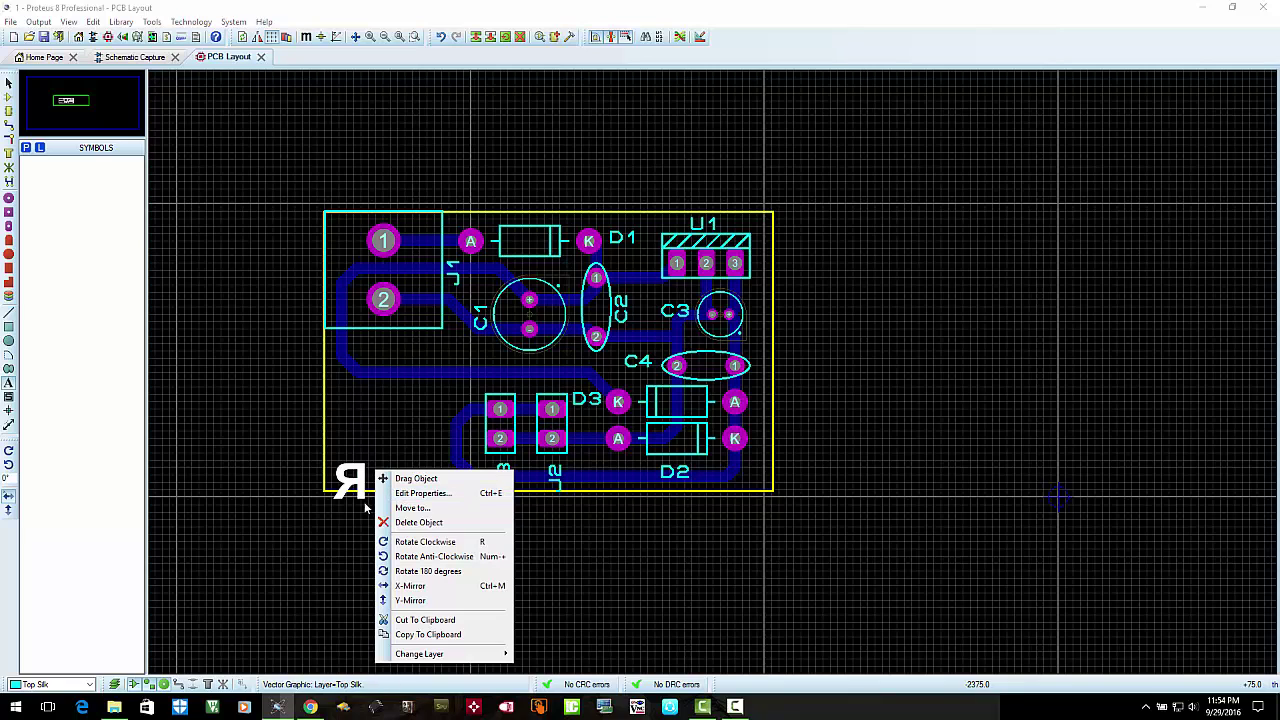
{"action": "right_click", "coordinate": [355, 474]}
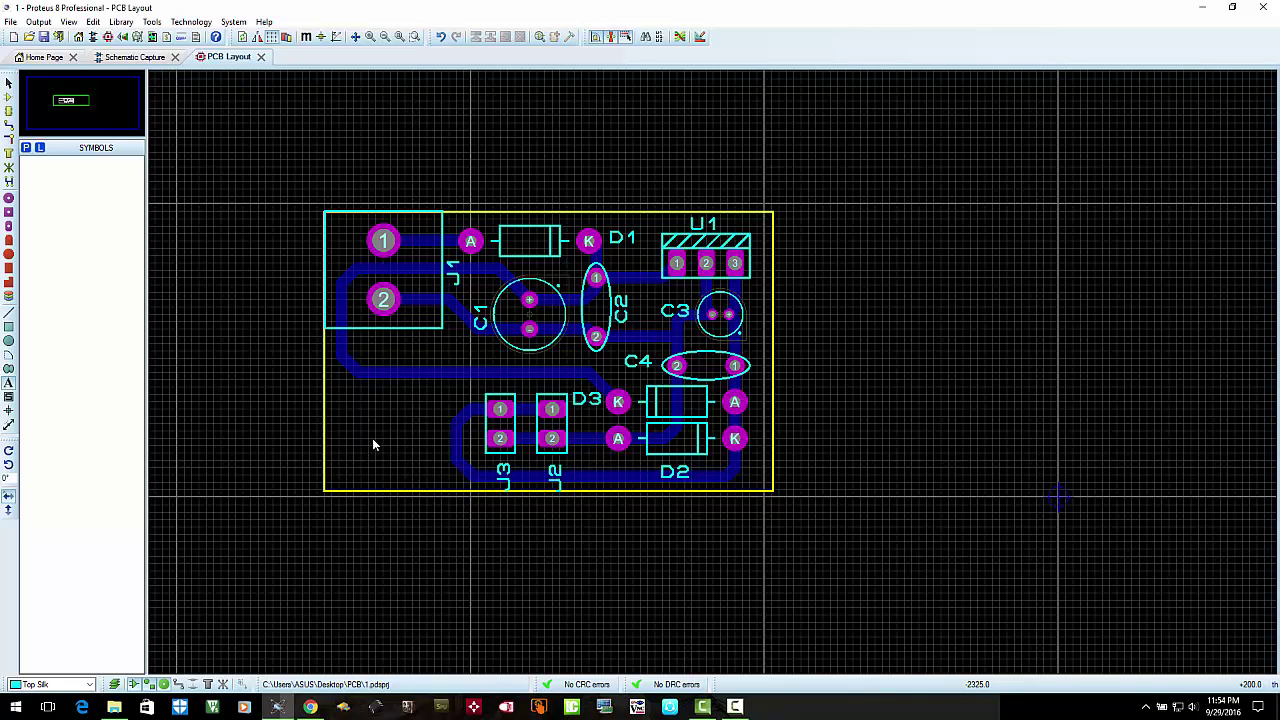
{"action": "left_click", "coordinate": [372, 438]}
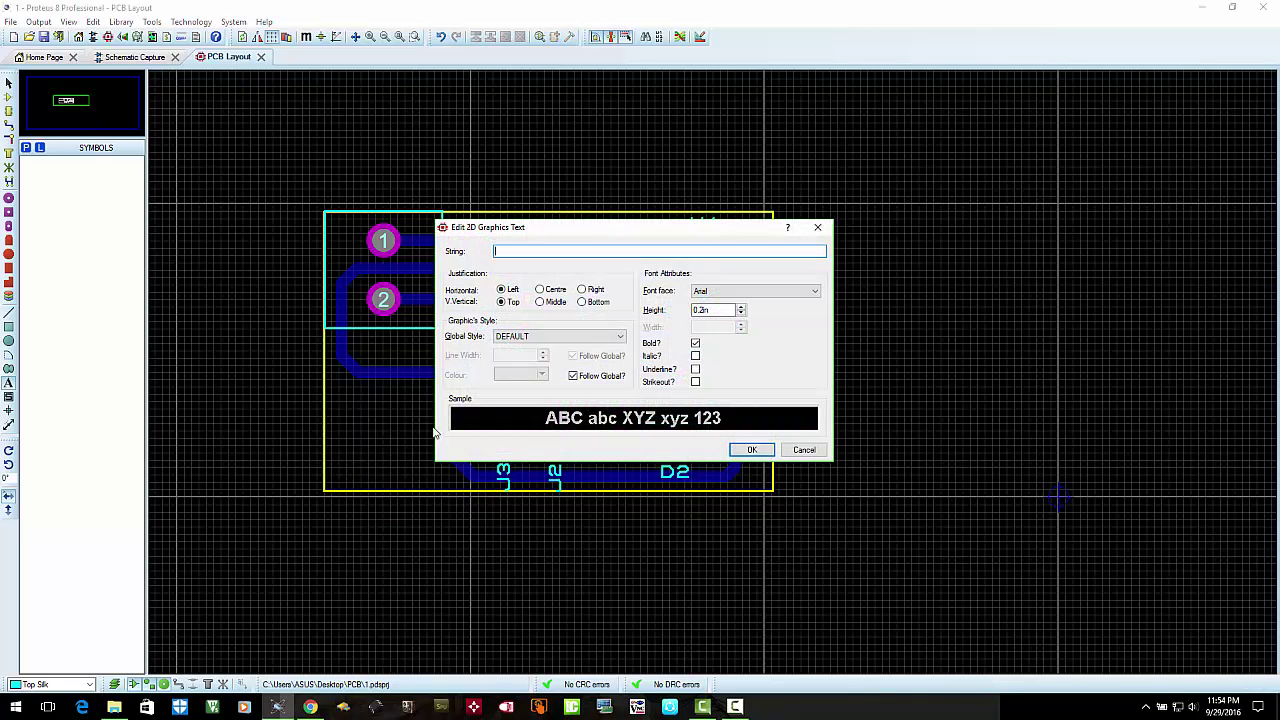
{"action": "left_click", "coordinate": [804, 450]}
{"action": "left_click", "coordinate": [89, 684]}
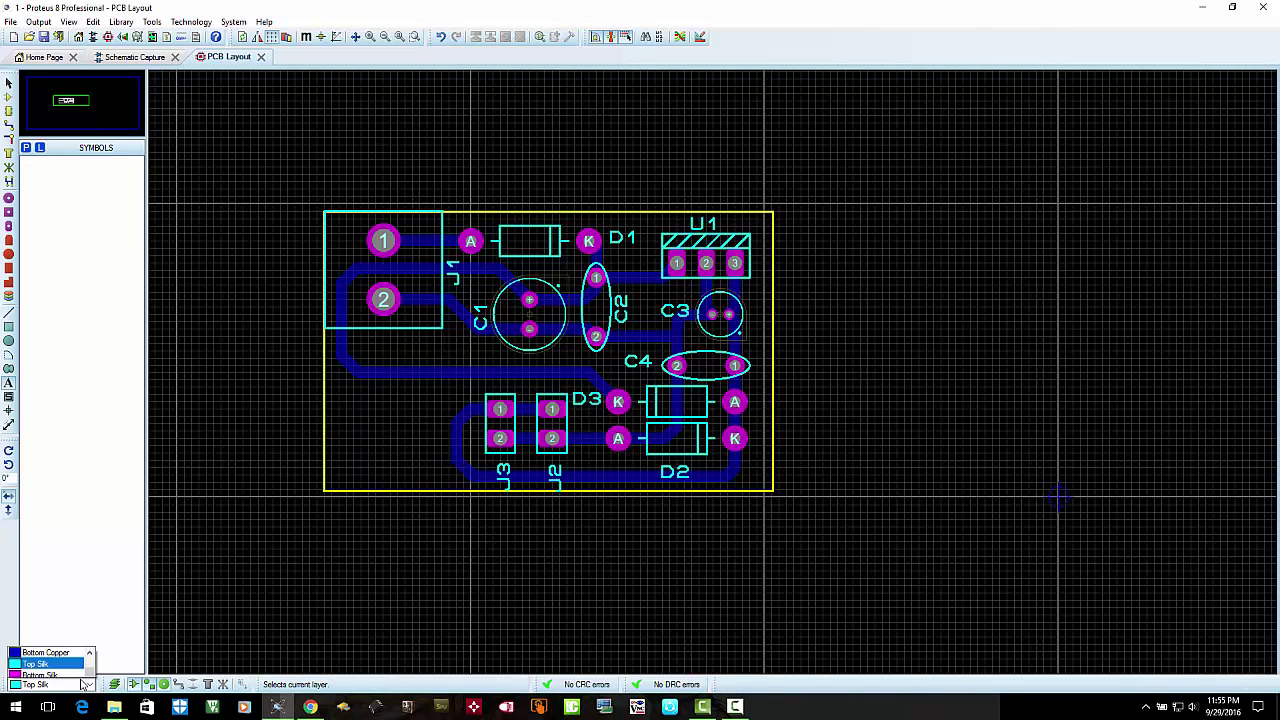
{"action": "left_click", "coordinate": [56, 537]}
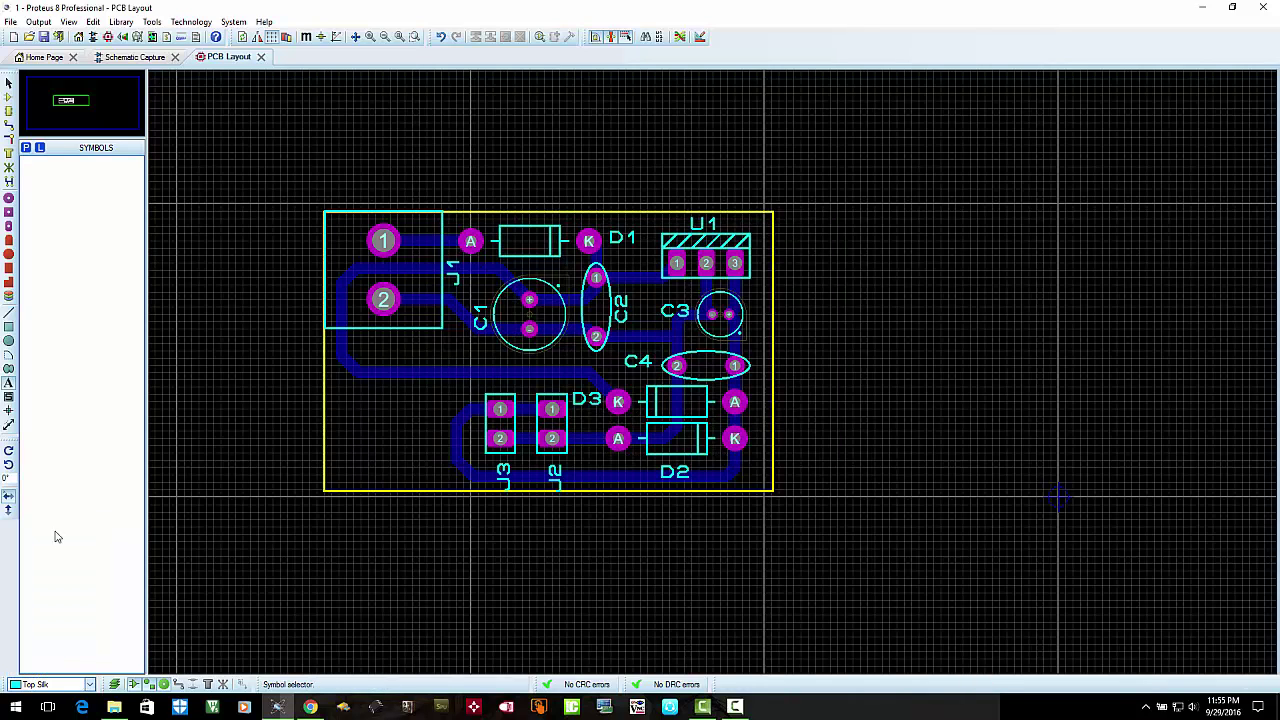
Try a 0.2in text R on the Top Silk layer below J1 and check its orientation in the 3D Visualizer
{"action": "left_click", "coordinate": [9, 383]}
{"action": "left_click", "coordinate": [364, 421]}
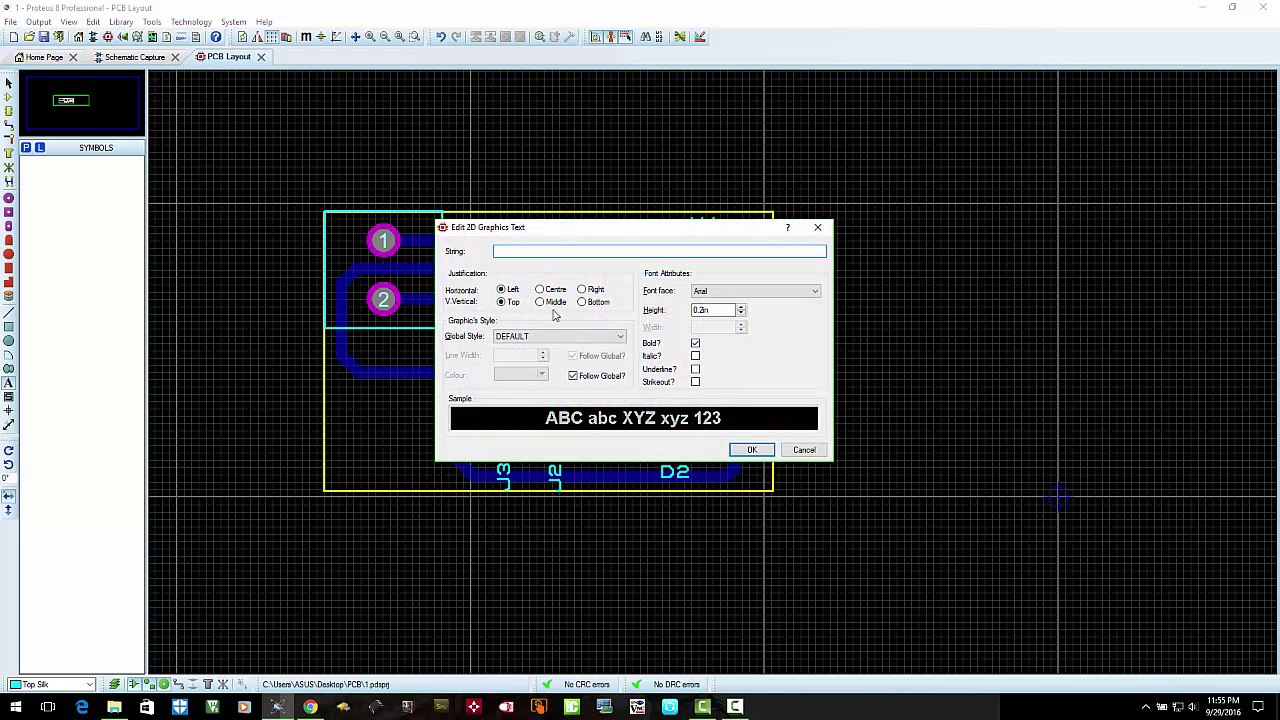
{"action": "left_click", "coordinate": [750, 450]}
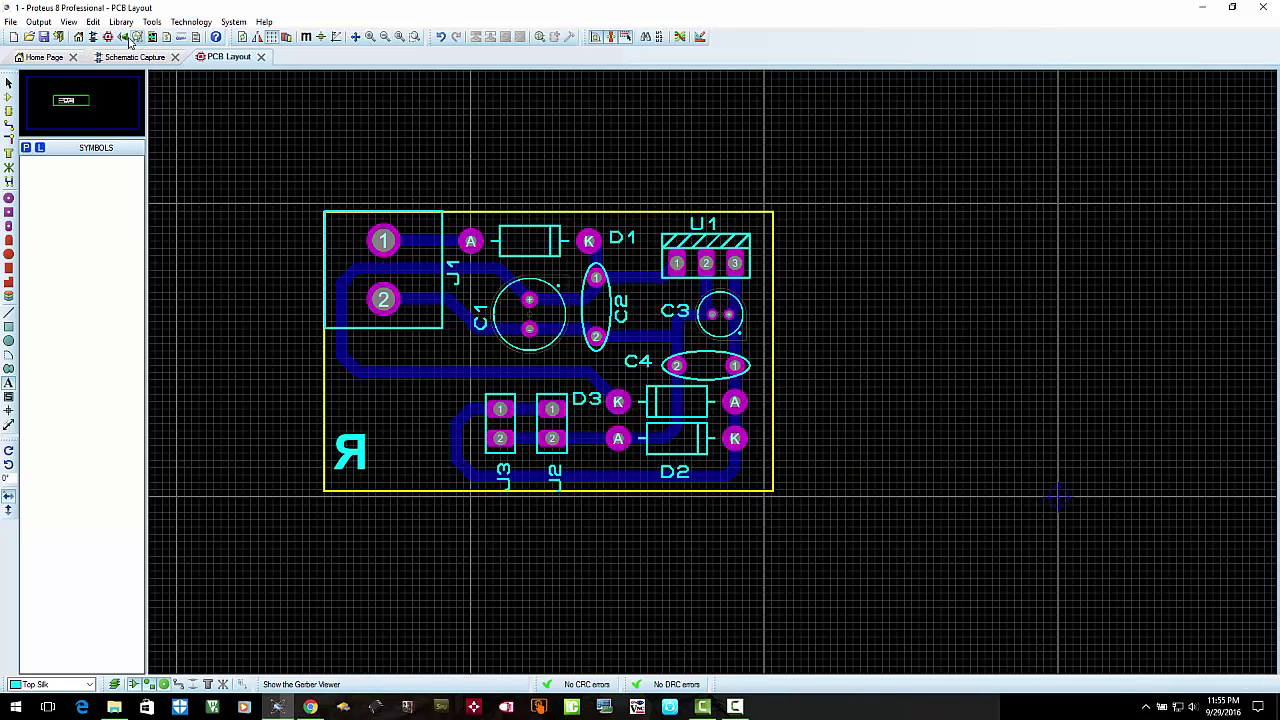
{"action": "left_click", "coordinate": [122, 37]}
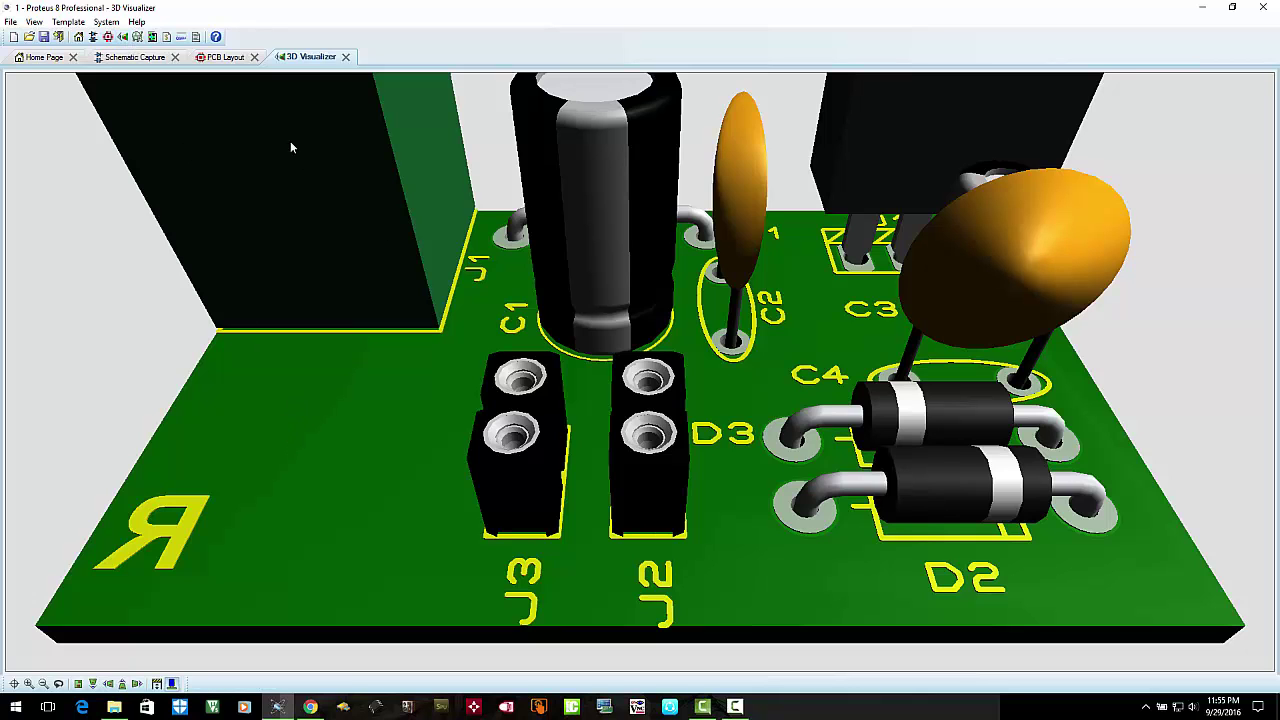
{"action": "left_click", "coordinate": [346, 57]}
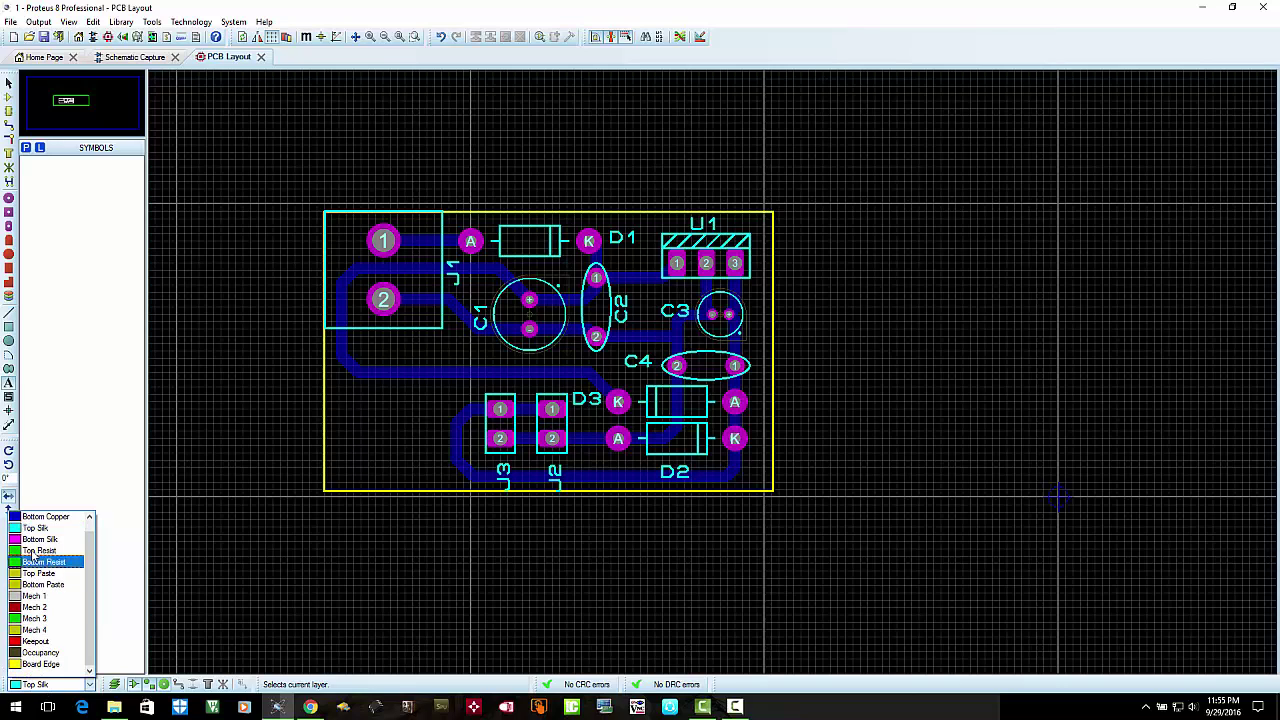
Place a bold Arial text R, 0.2in high, on the Top Silk layer next to J3 with mirroring turned off
{"action": "left_click", "coordinate": [37, 521]}
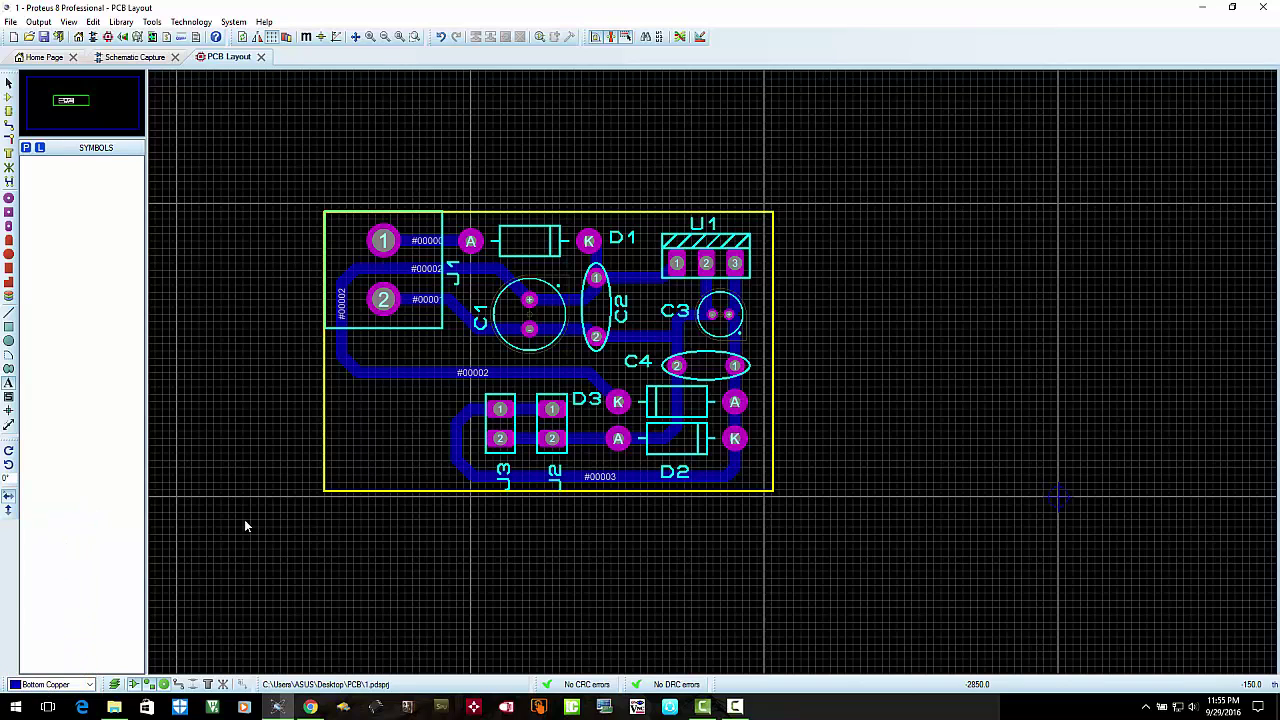
{"action": "left_click", "coordinate": [50, 684]}
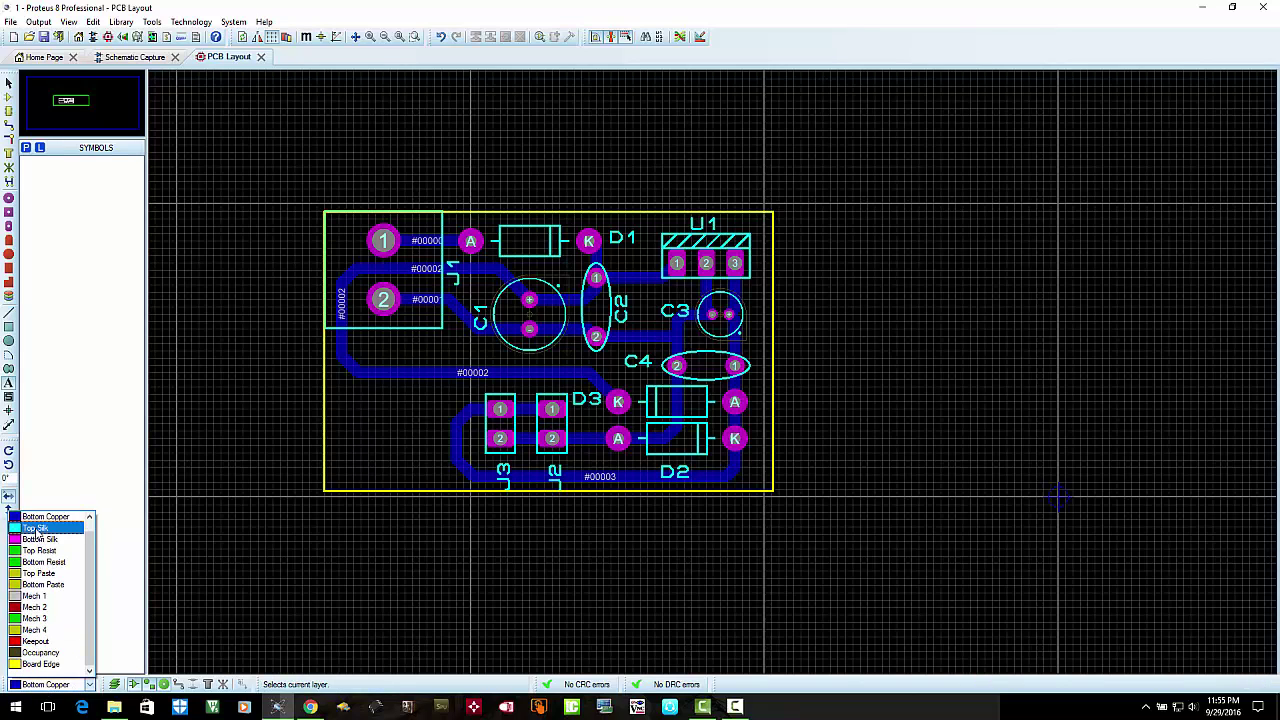
{"action": "left_click", "coordinate": [35, 528]}
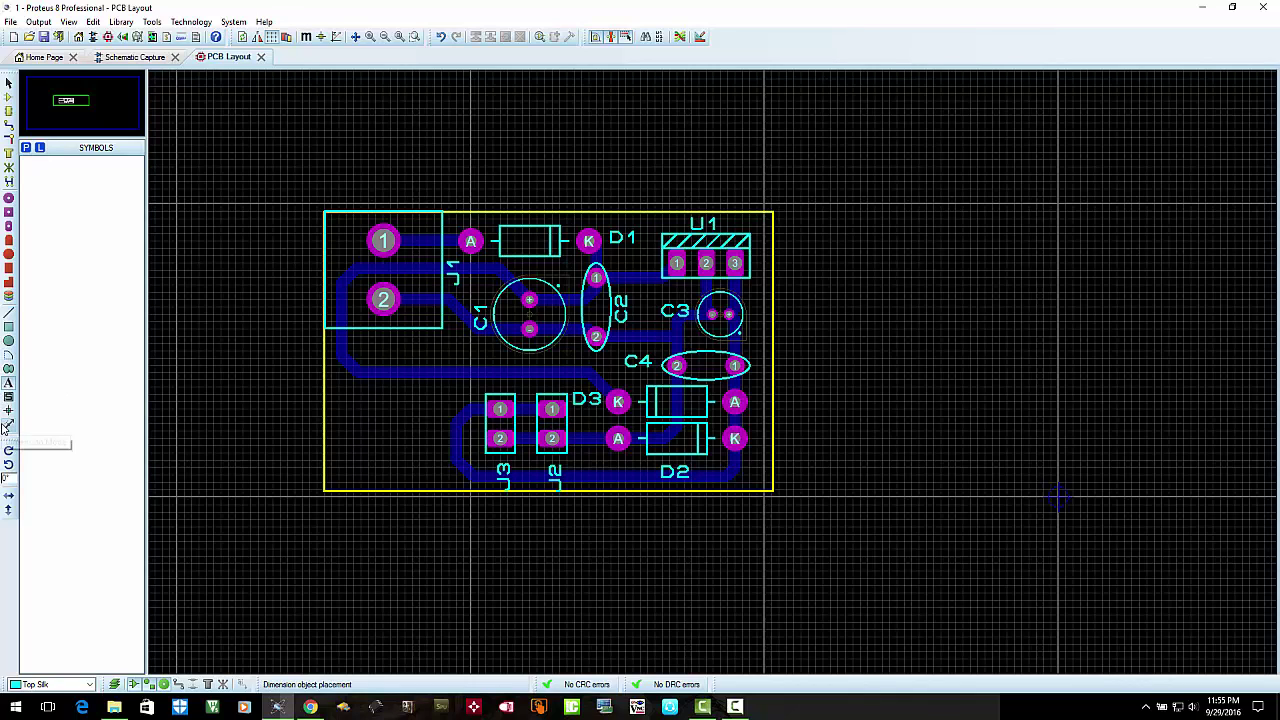
{"action": "left_click", "coordinate": [8, 383]}
{"action": "left_click", "coordinate": [393, 430]}
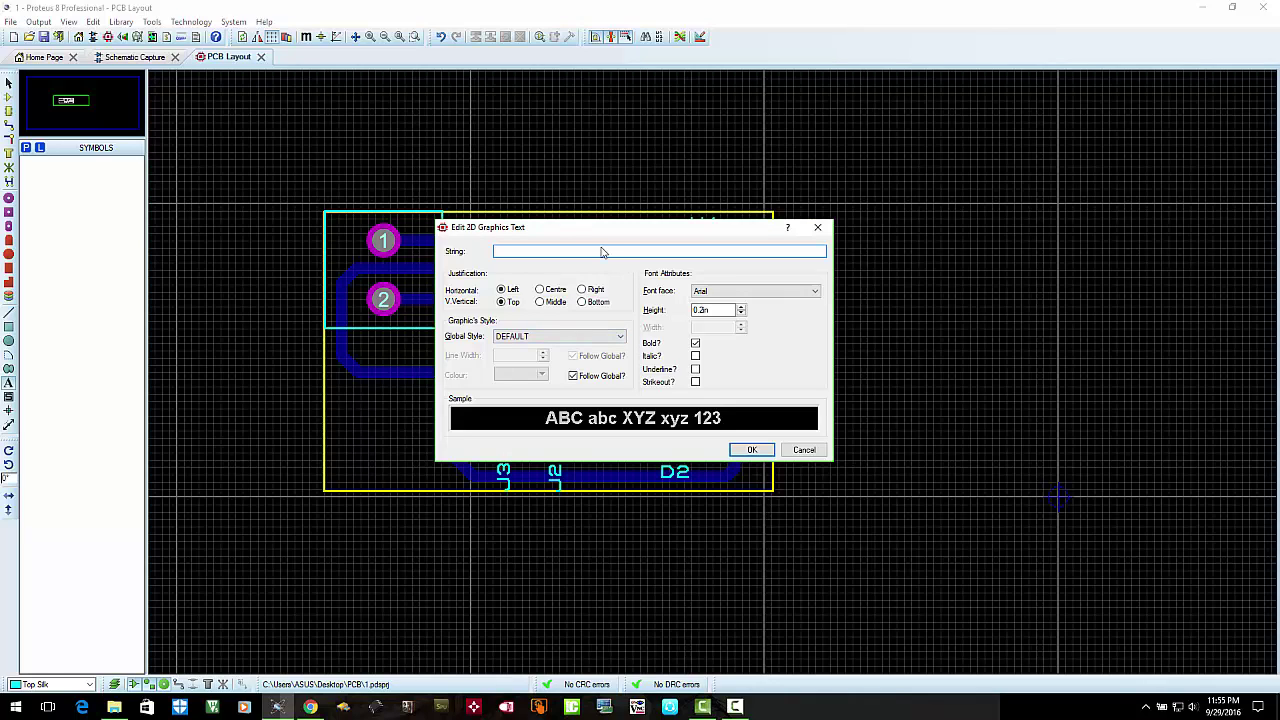
{"action": "key", "text": "Return"}
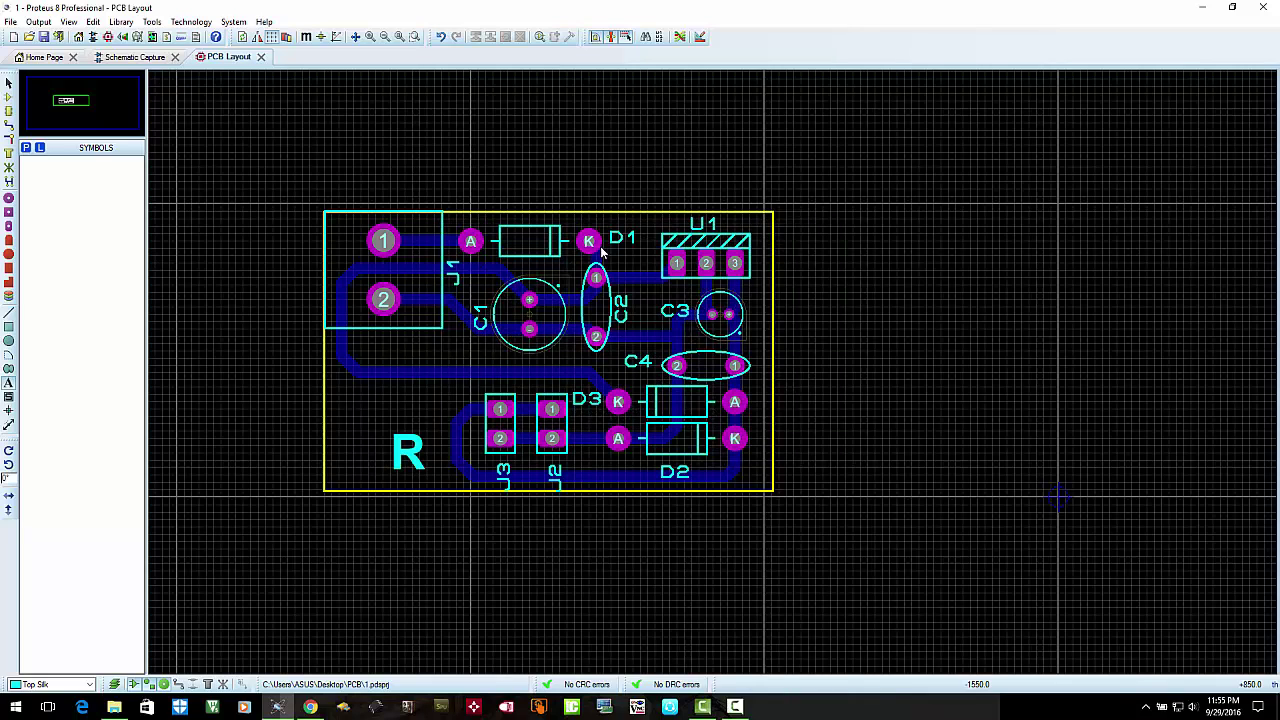
Move the silkscreen text R away from J3 towards the board edge and check it in the 3D Visualizer
{"action": "right_click", "coordinate": [442, 434]}
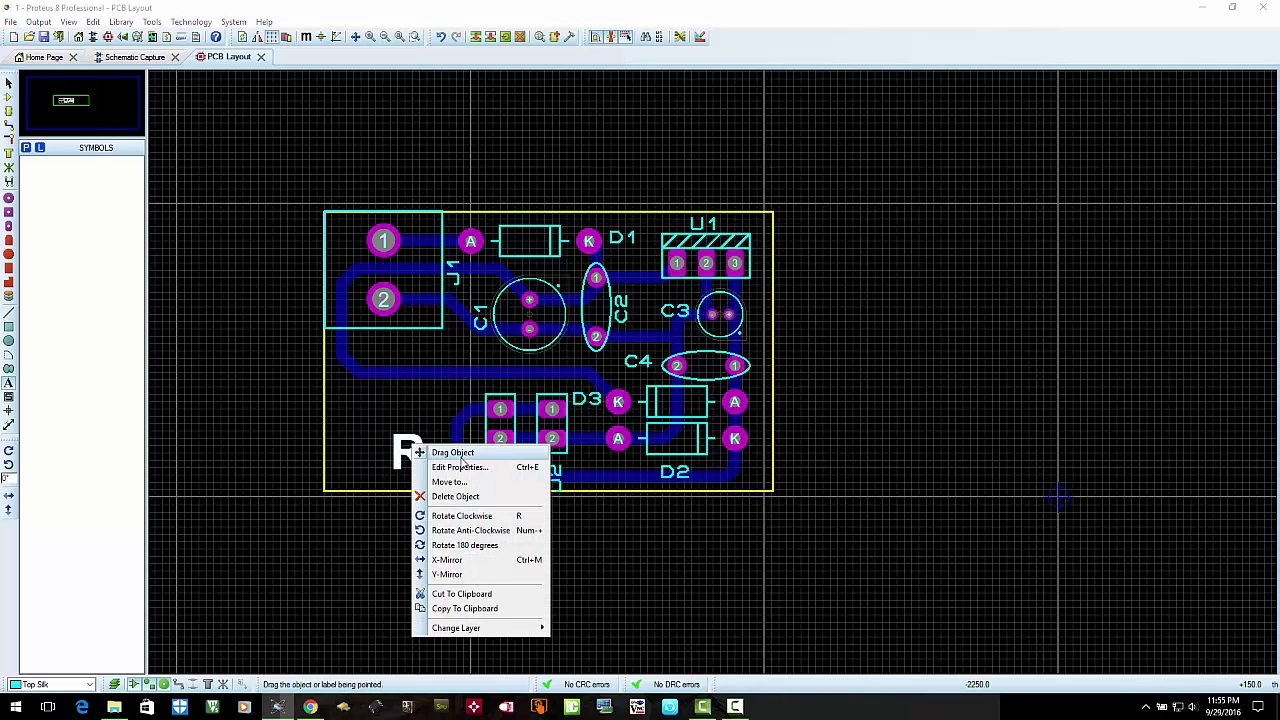
{"action": "left_click", "coordinate": [452, 452]}
{"action": "left_click", "coordinate": [371, 450]}
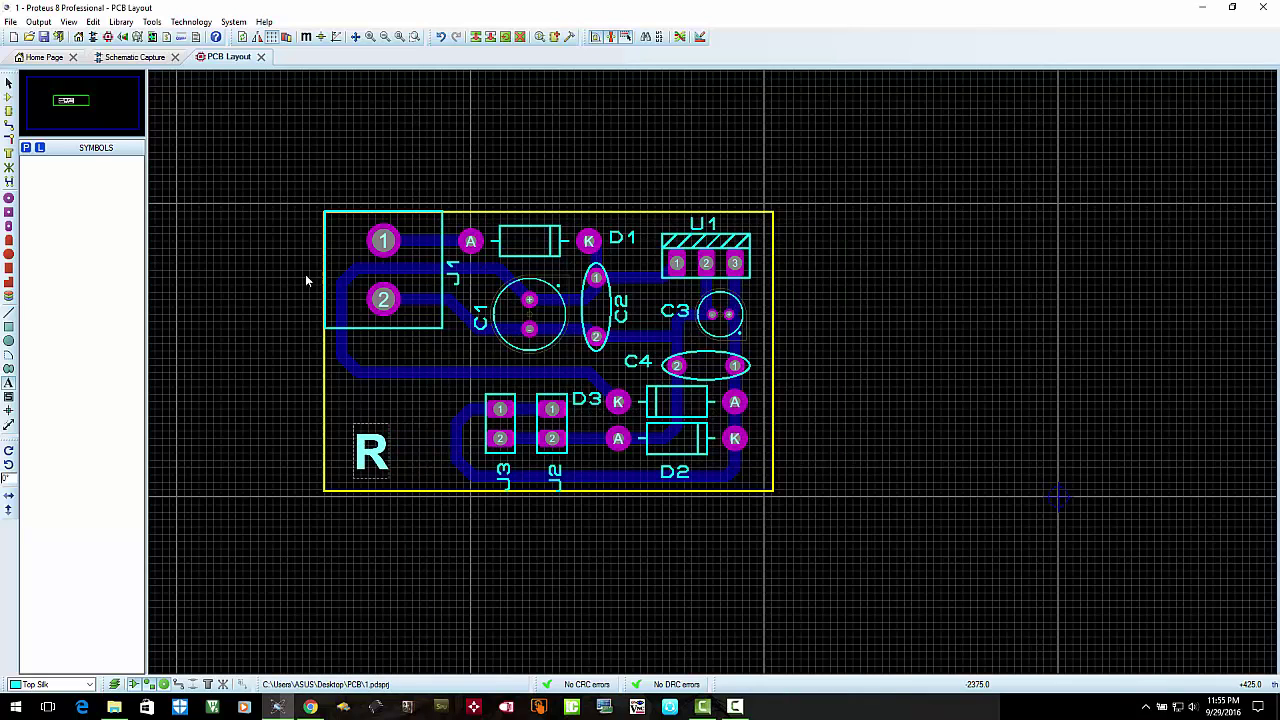
{"action": "left_click", "coordinate": [123, 36]}
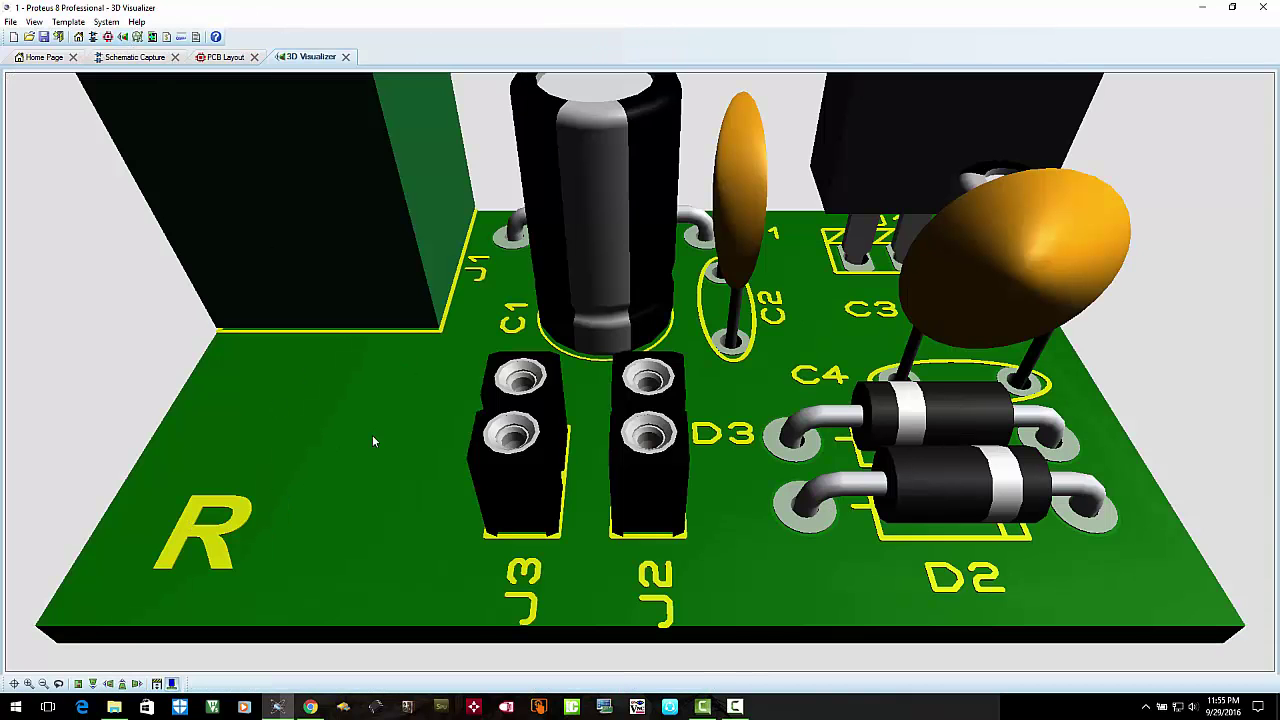
{"action": "left_click", "coordinate": [346, 57]}
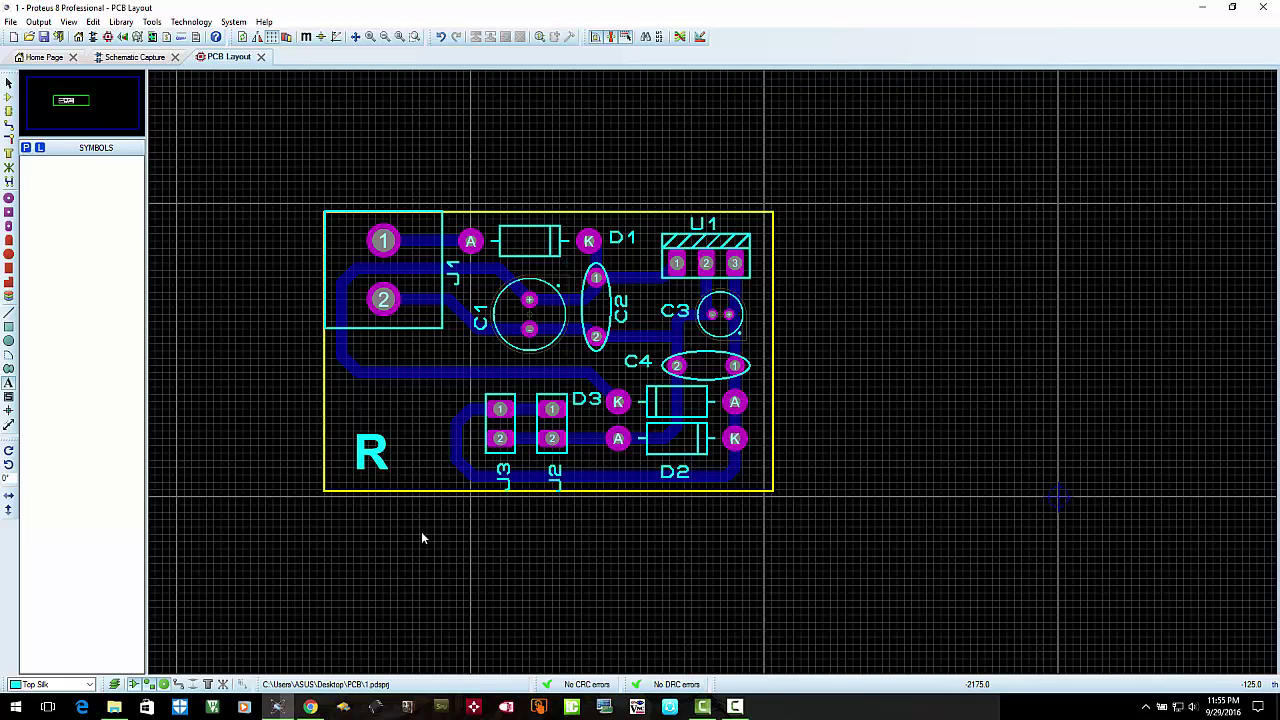
{"action": "left_click", "coordinate": [39, 21]}
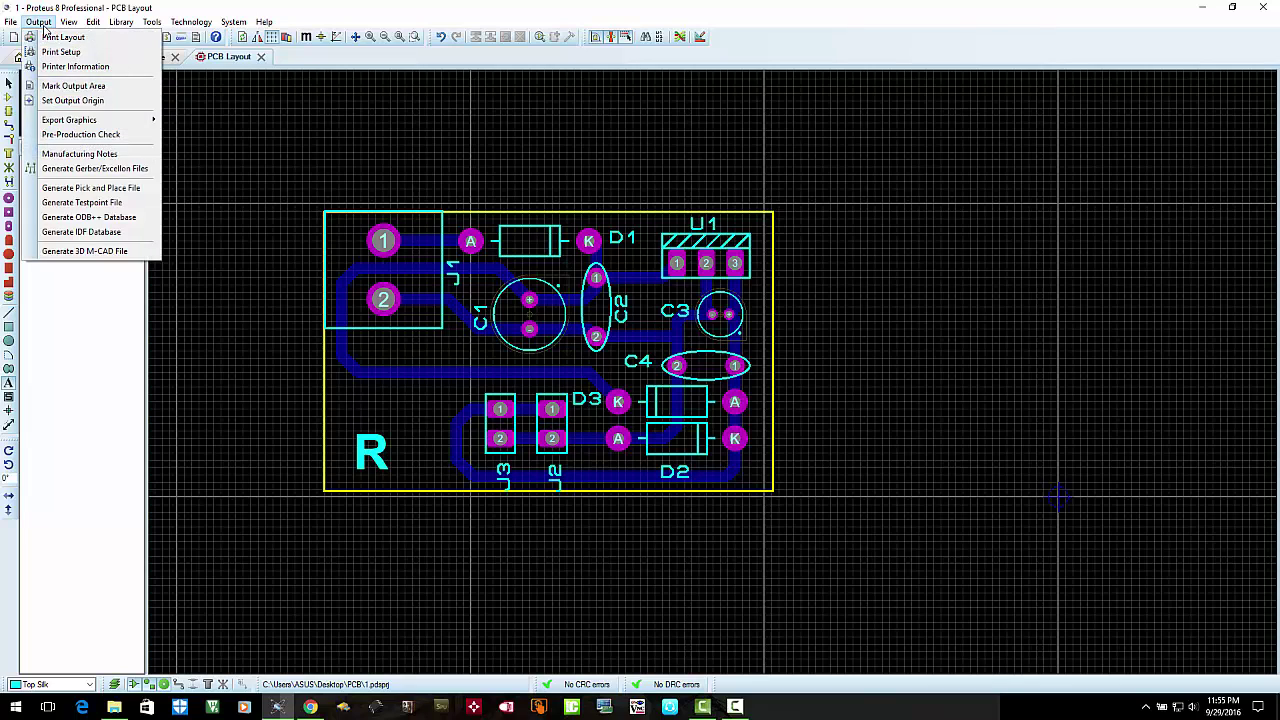
{"action": "mouse_move", "coordinate": [70, 122]}
{"action": "mouse_move", "coordinate": [135, 128]}
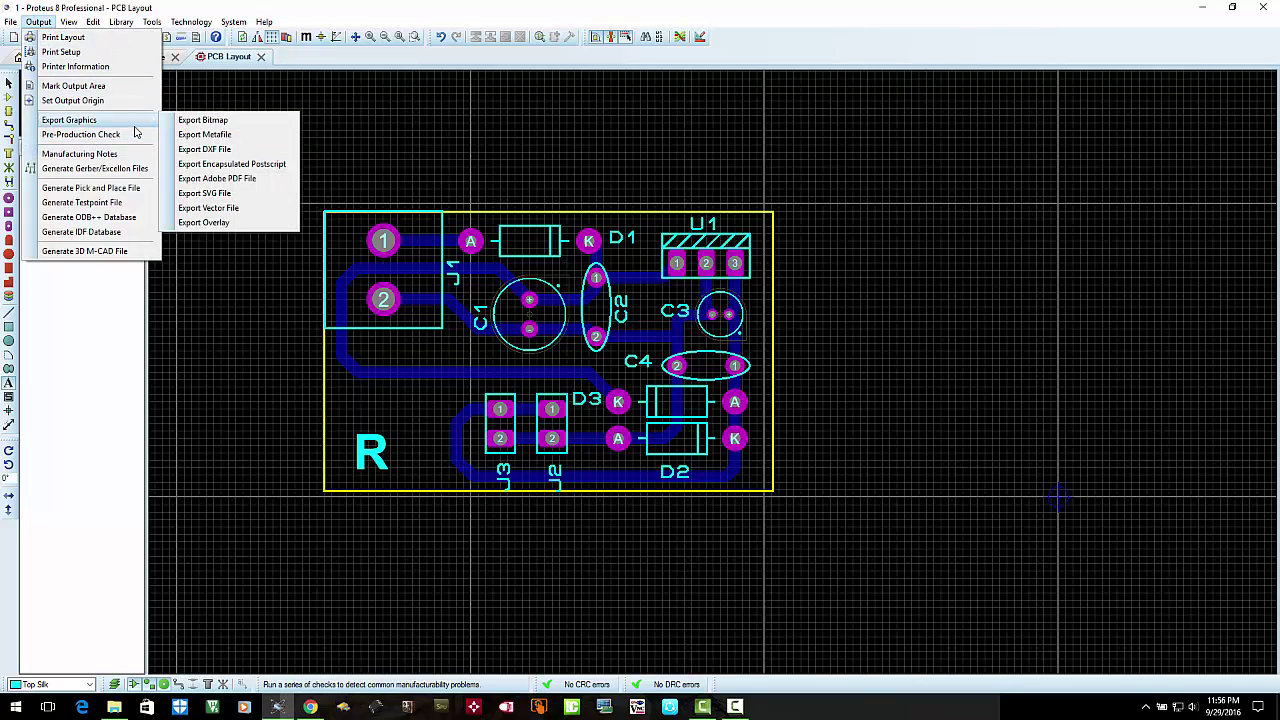
{"action": "left_click", "coordinate": [168, 407]}
{"action": "left_click", "coordinate": [804, 449]}
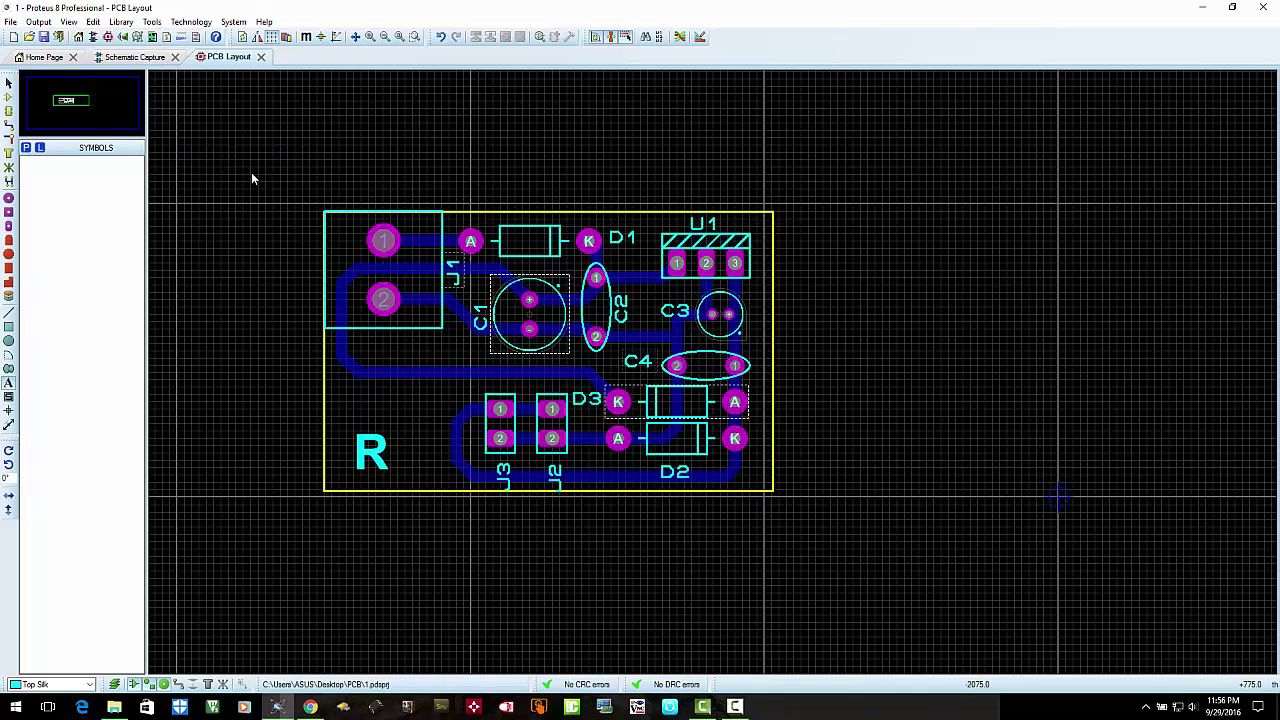
Start an Adobe PDF export of the artwork with only the Bottom Copper and Board Edge layers included
{"action": "left_click", "coordinate": [39, 22]}
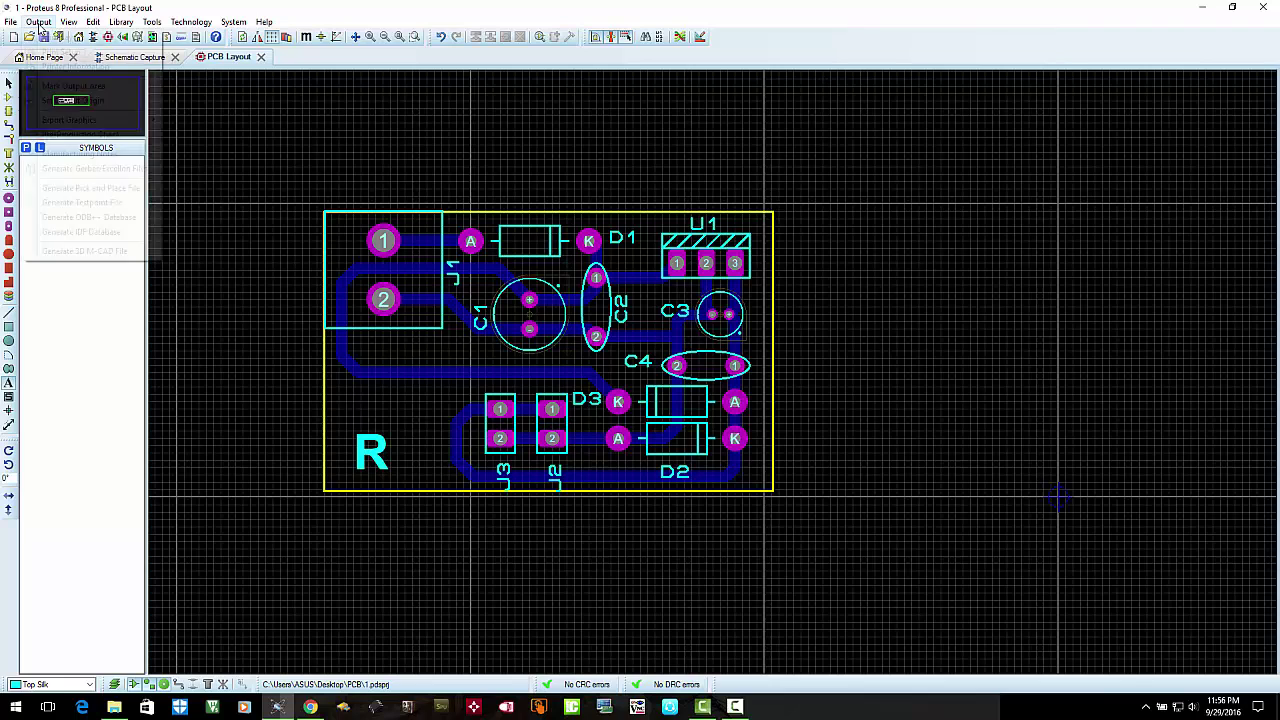
{"action": "mouse_move", "coordinate": [110, 123]}
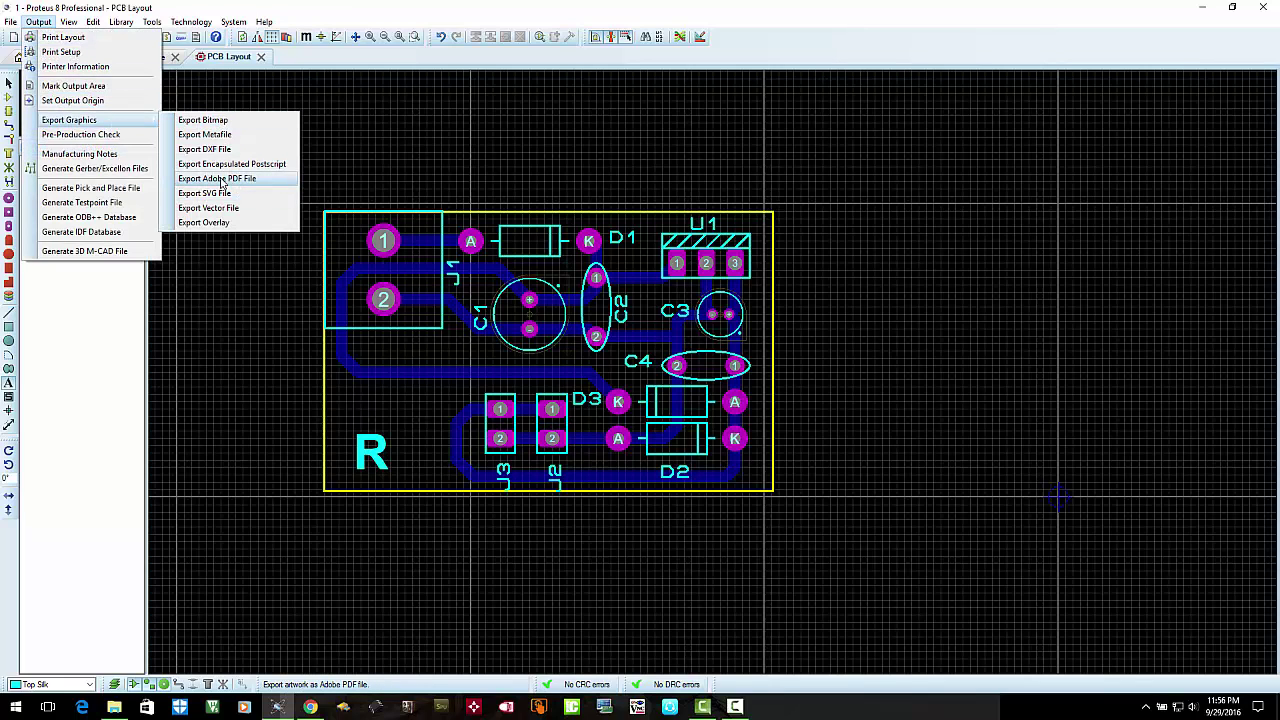
{"action": "left_click", "coordinate": [222, 182]}
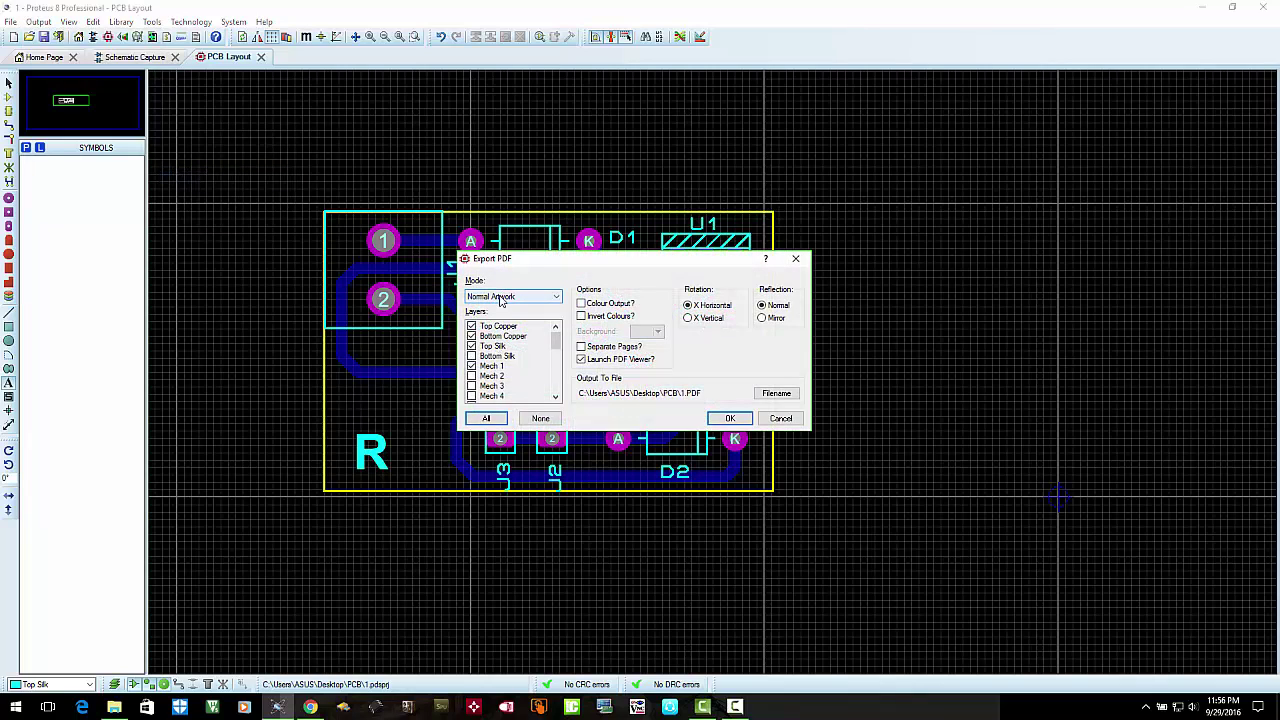
{"action": "left_click", "coordinate": [490, 327]}
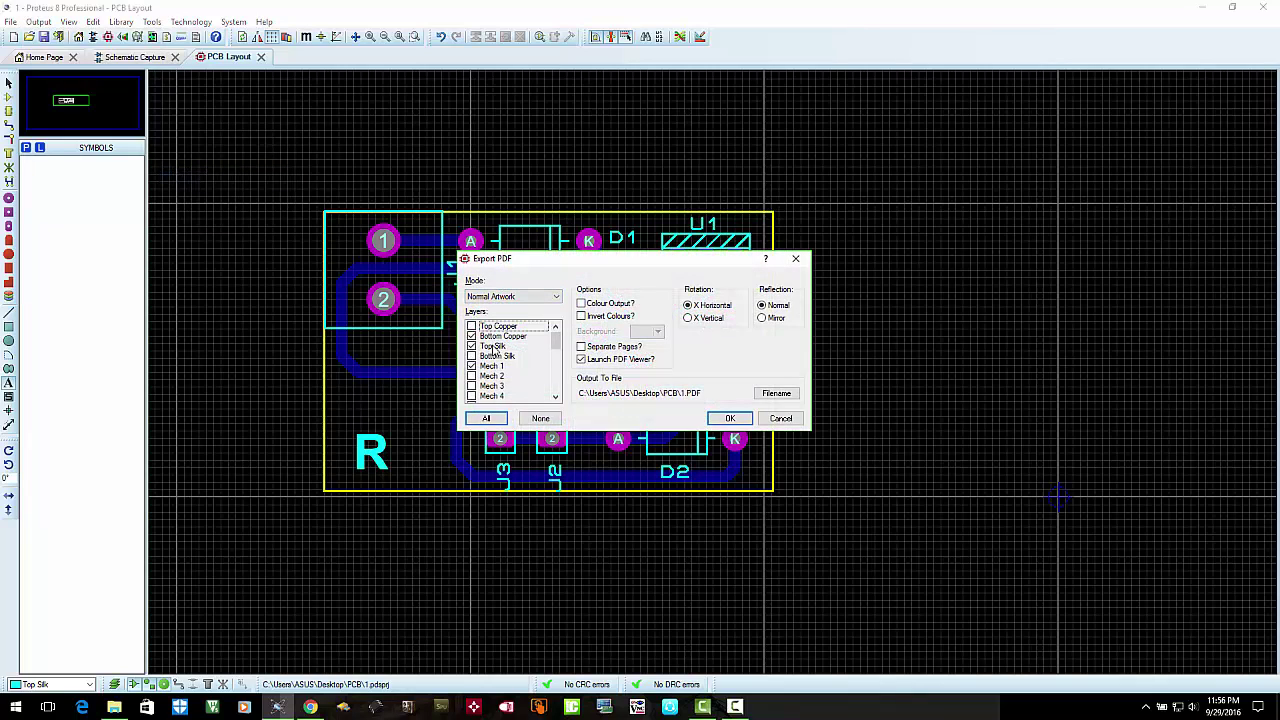
{"action": "left_click", "coordinate": [494, 347]}
{"action": "left_click", "coordinate": [495, 366]}
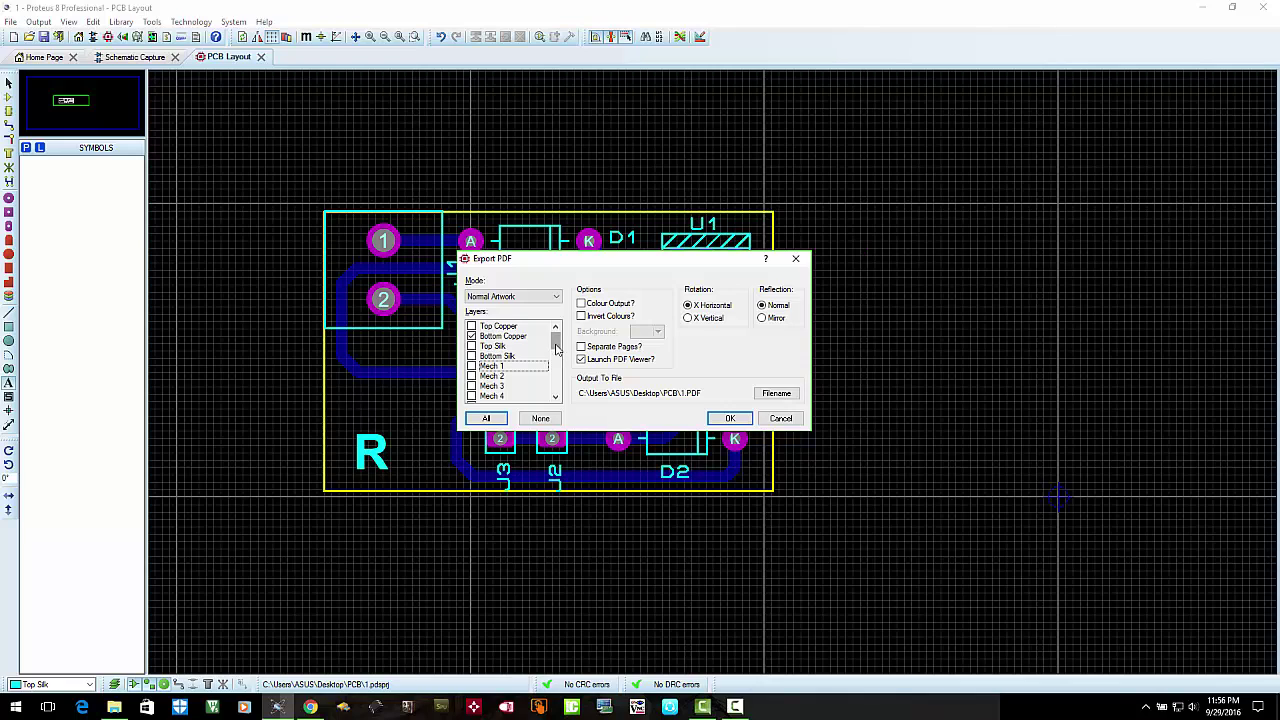
{"action": "left_click_drag", "start_coordinate": [557, 347], "coordinate": [560, 412]}
{"action": "left_click", "coordinate": [495, 357]}
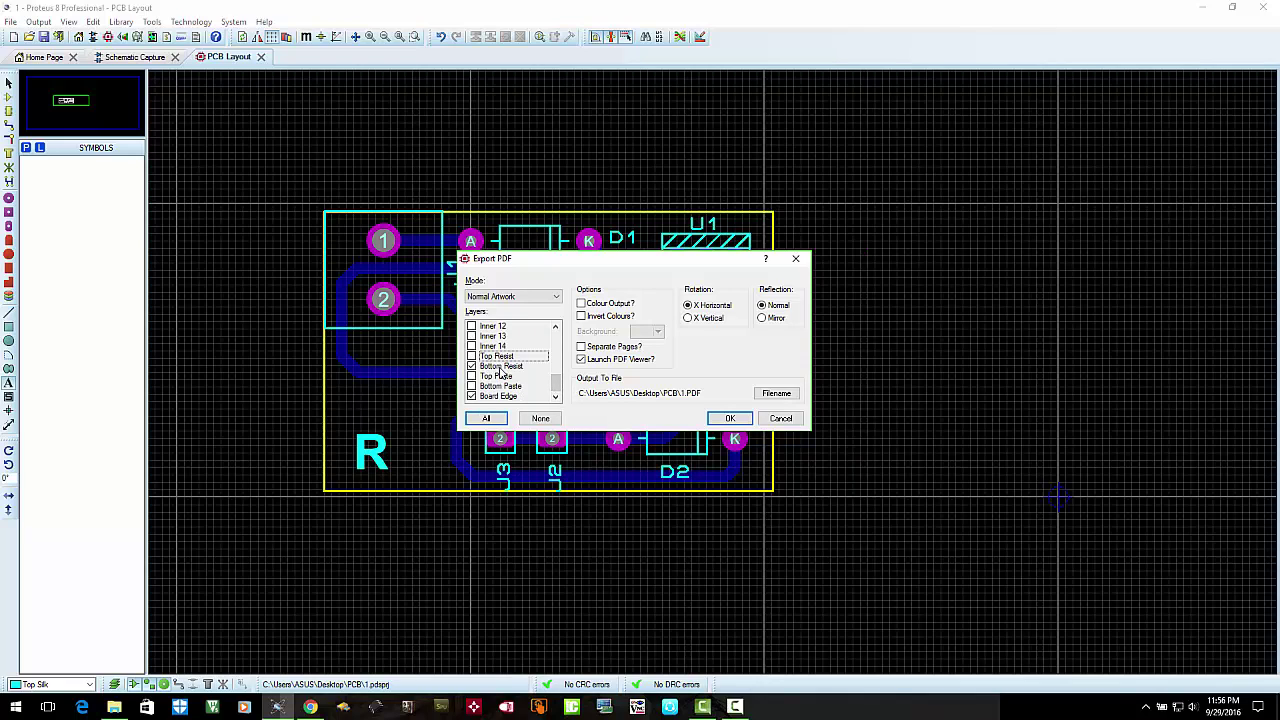
{"action": "left_click", "coordinate": [500, 367]}
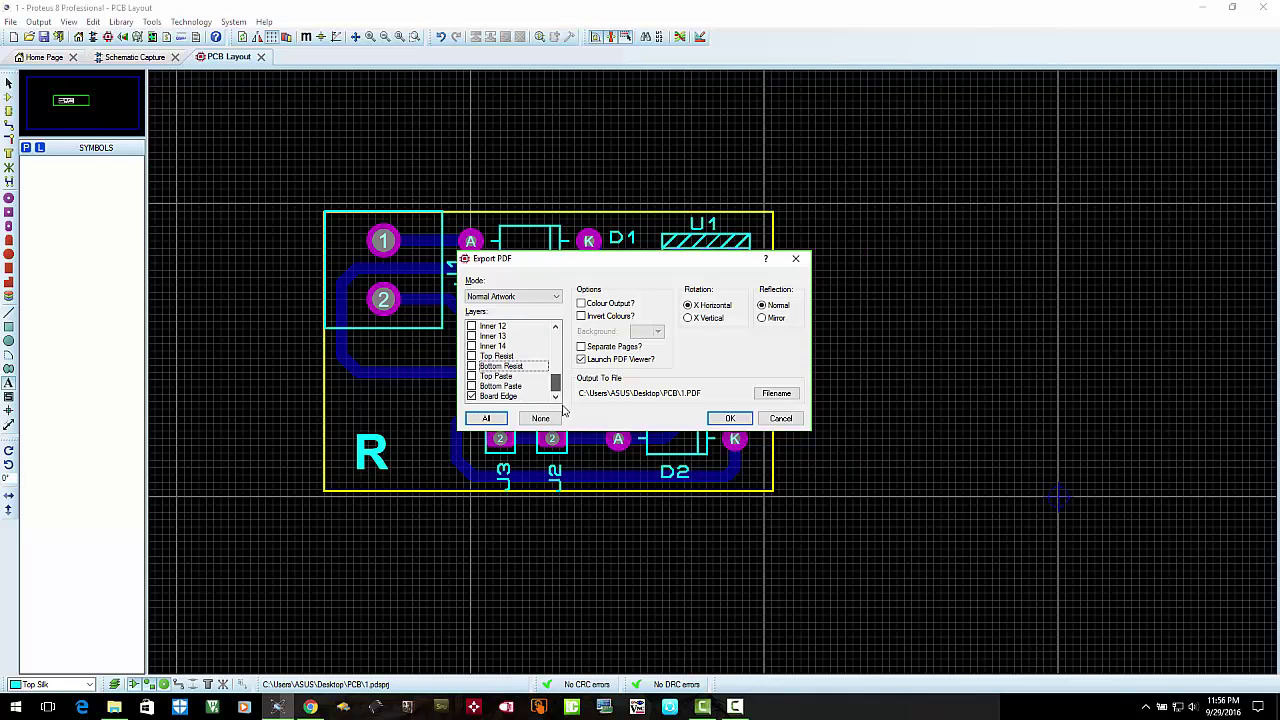
{"action": "left_click_drag", "start_coordinate": [556, 384], "coordinate": [566, 318]}
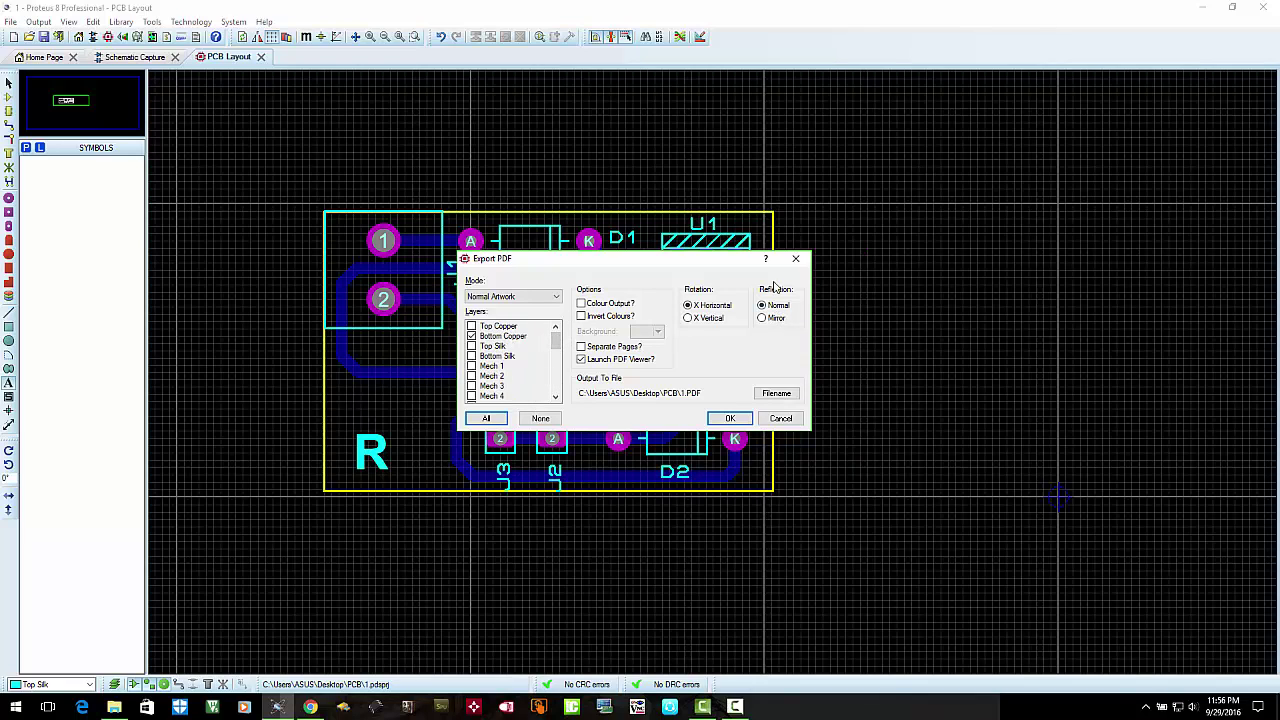
Set the export reflection to Mirror and export the artwork to a PDF named bottom in the PCB folder
{"action": "left_click", "coordinate": [776, 320]}
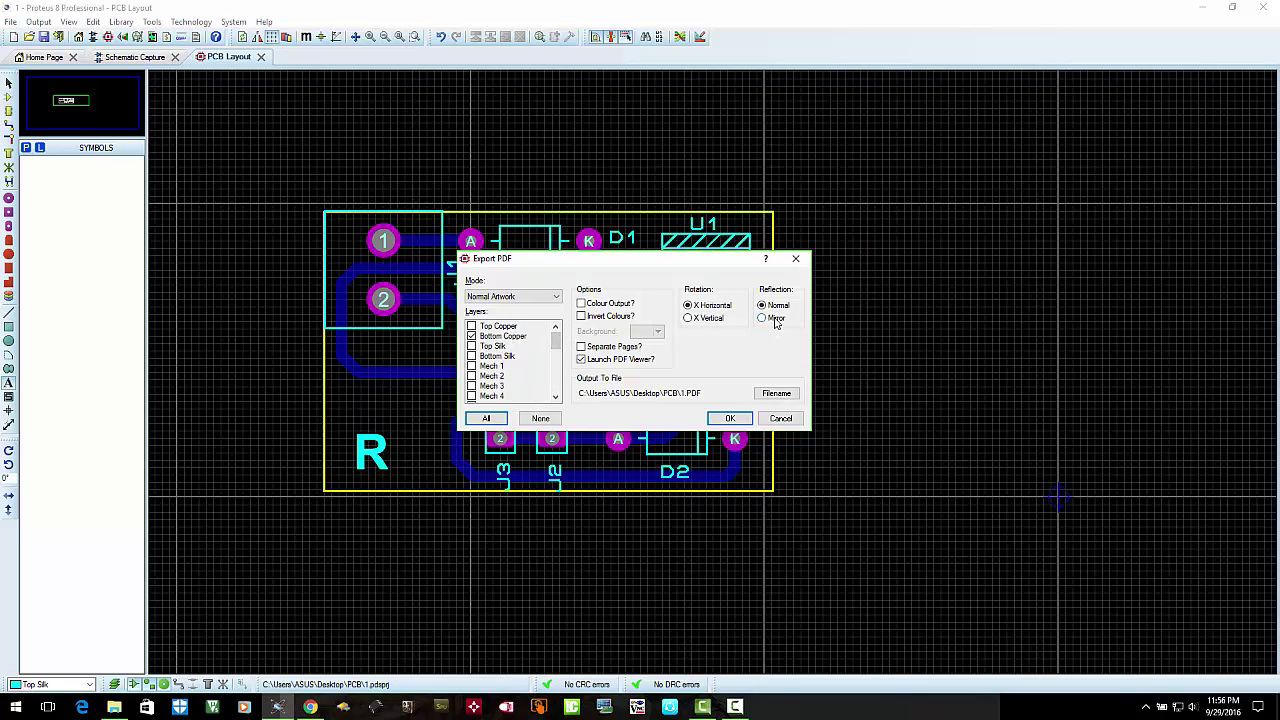
{"action": "left_click", "coordinate": [778, 395]}
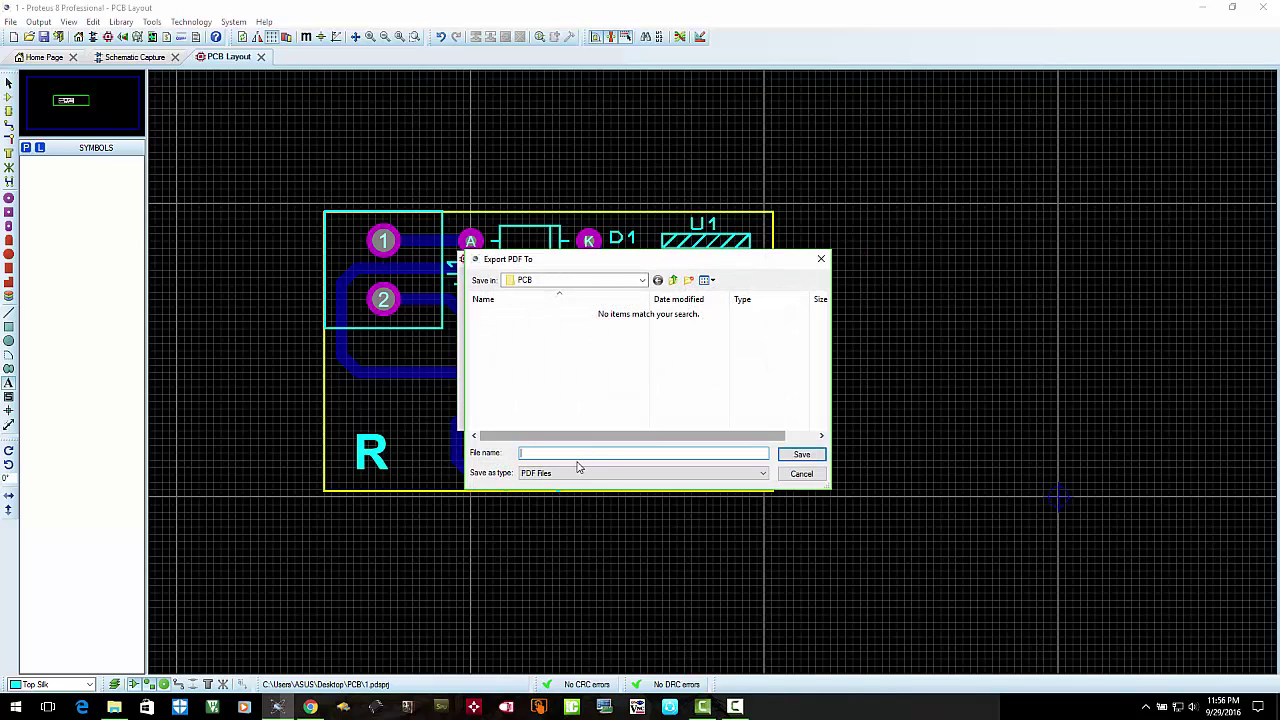
{"action": "type", "text": "bottom"}
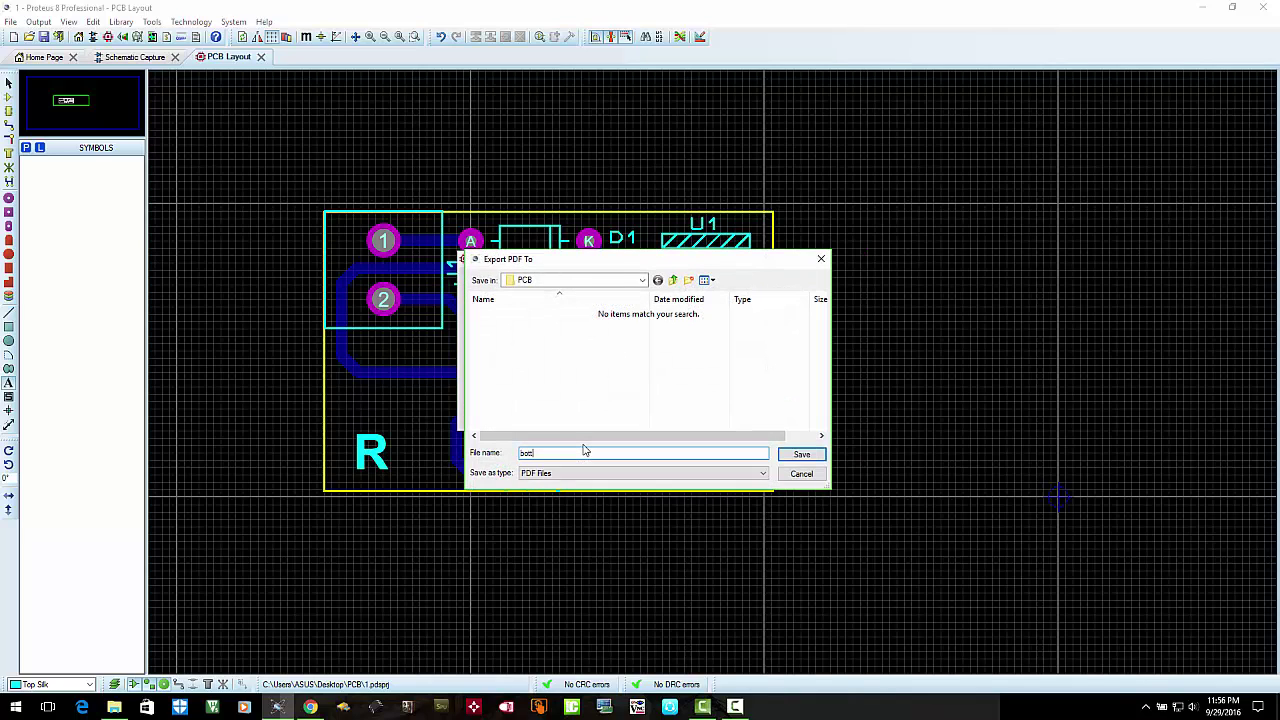
{"action": "left_click", "coordinate": [801, 454]}
{"action": "left_click", "coordinate": [729, 419]}
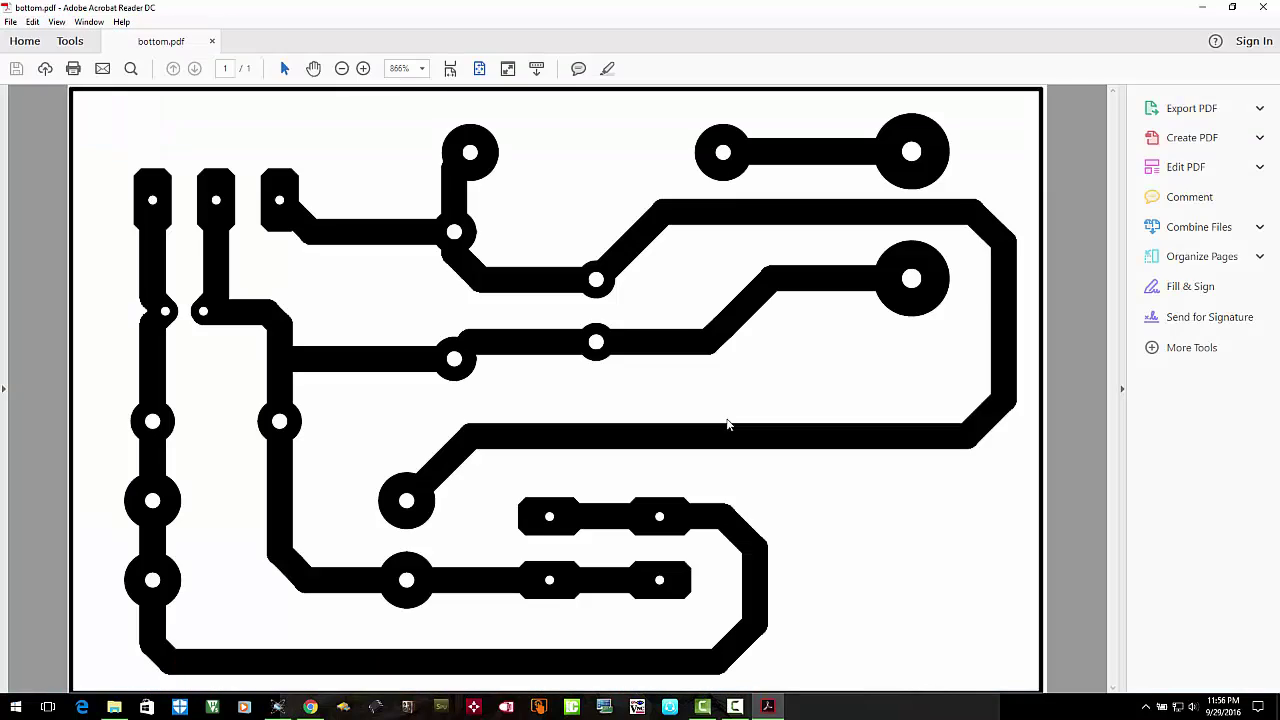
View the exported bottom copper PDF at 100% zoom and return to the PCB layout
{"action": "left_click", "coordinate": [450, 70]}
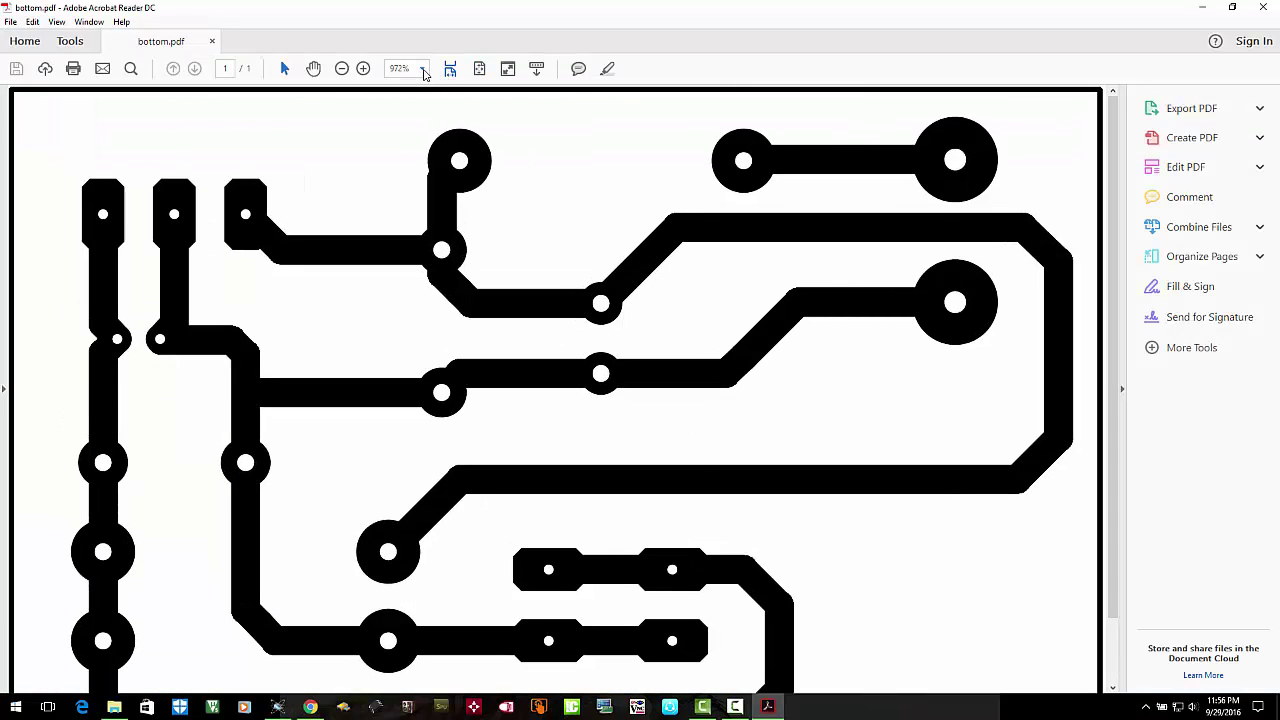
{"action": "left_click", "coordinate": [425, 69]}
{"action": "left_click", "coordinate": [463, 168]}
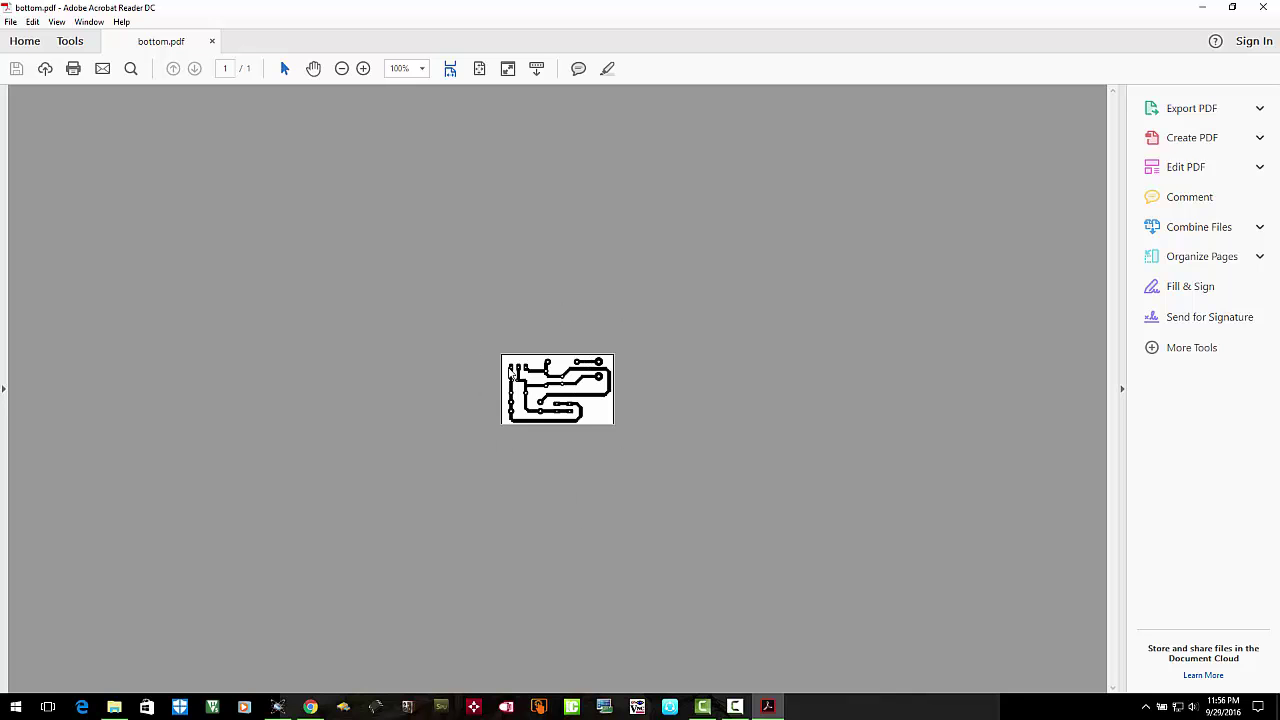
{"action": "left_click", "coordinate": [1202, 7]}
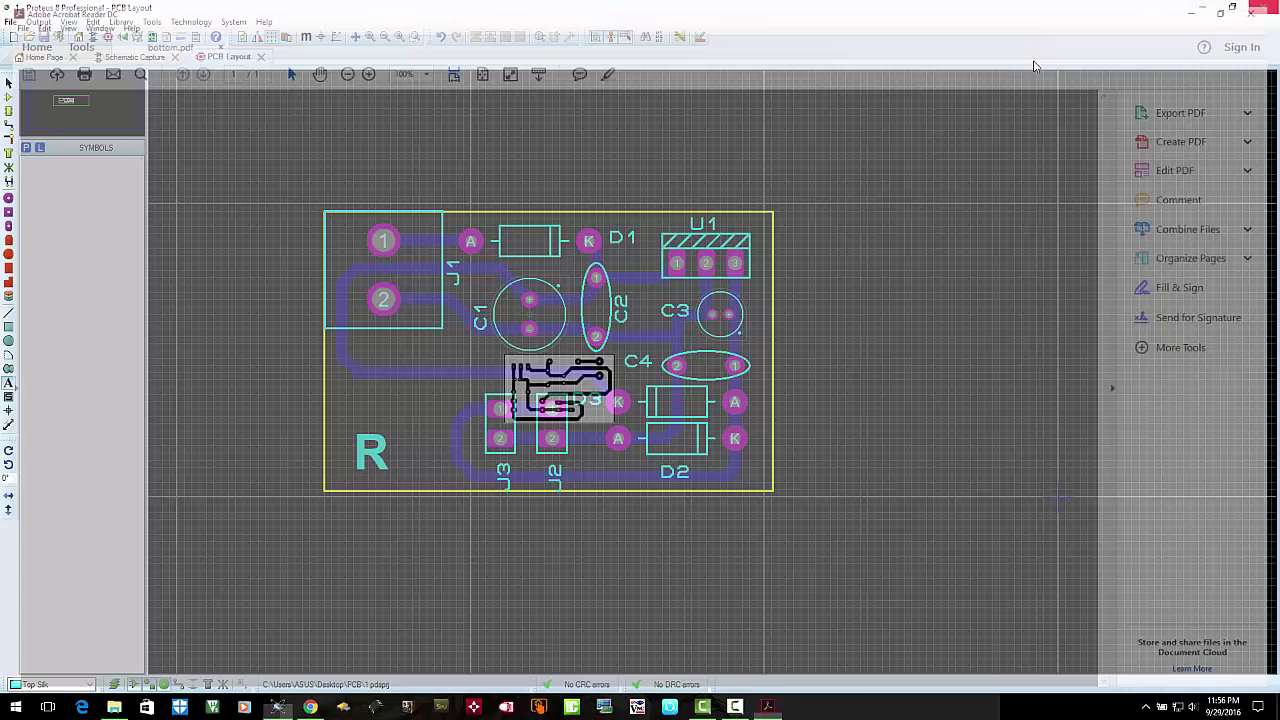
Start another Adobe PDF export with only the Top Silk and Board Edge layers included
{"action": "left_click", "coordinate": [38, 21]}
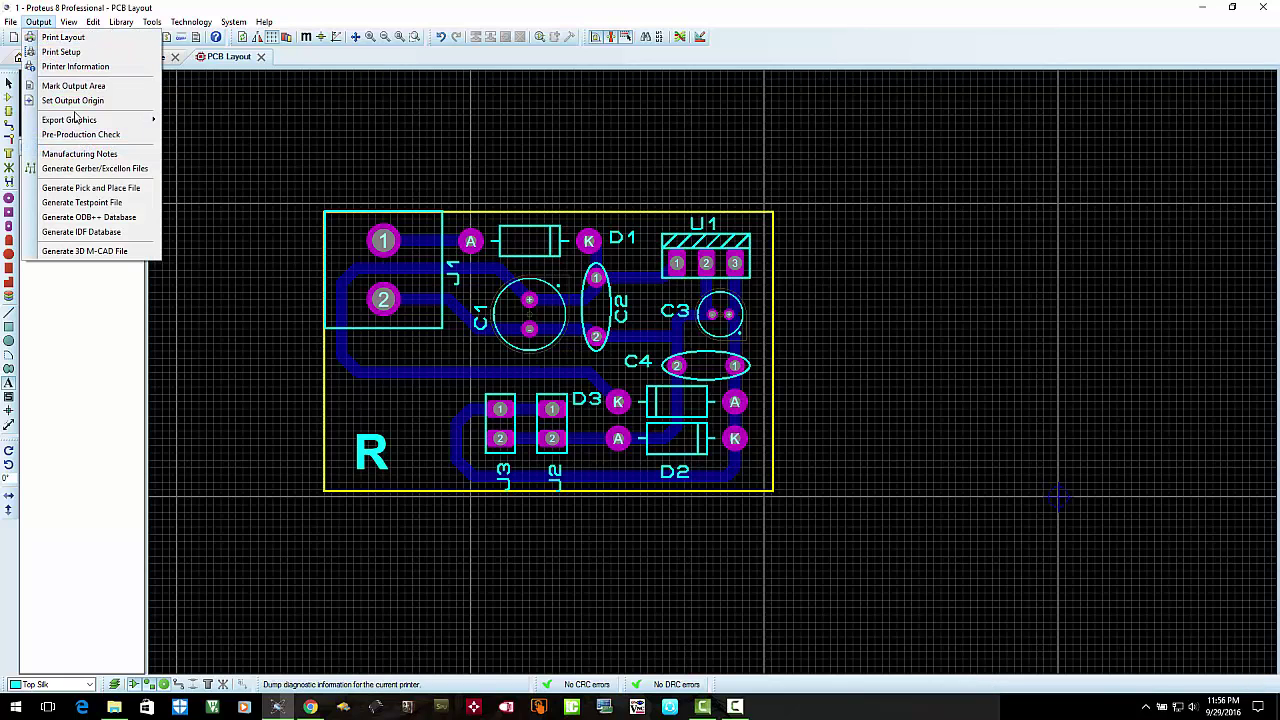
{"action": "mouse_move", "coordinate": [110, 120]}
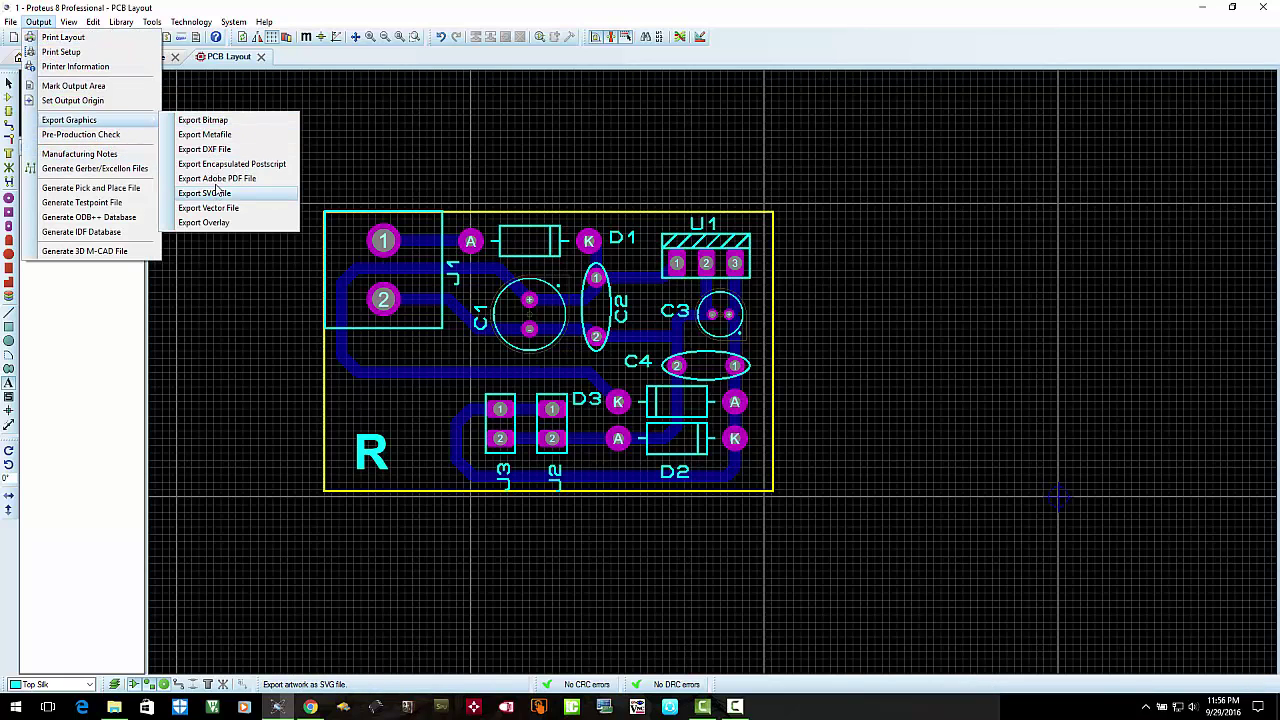
{"action": "left_click", "coordinate": [215, 179]}
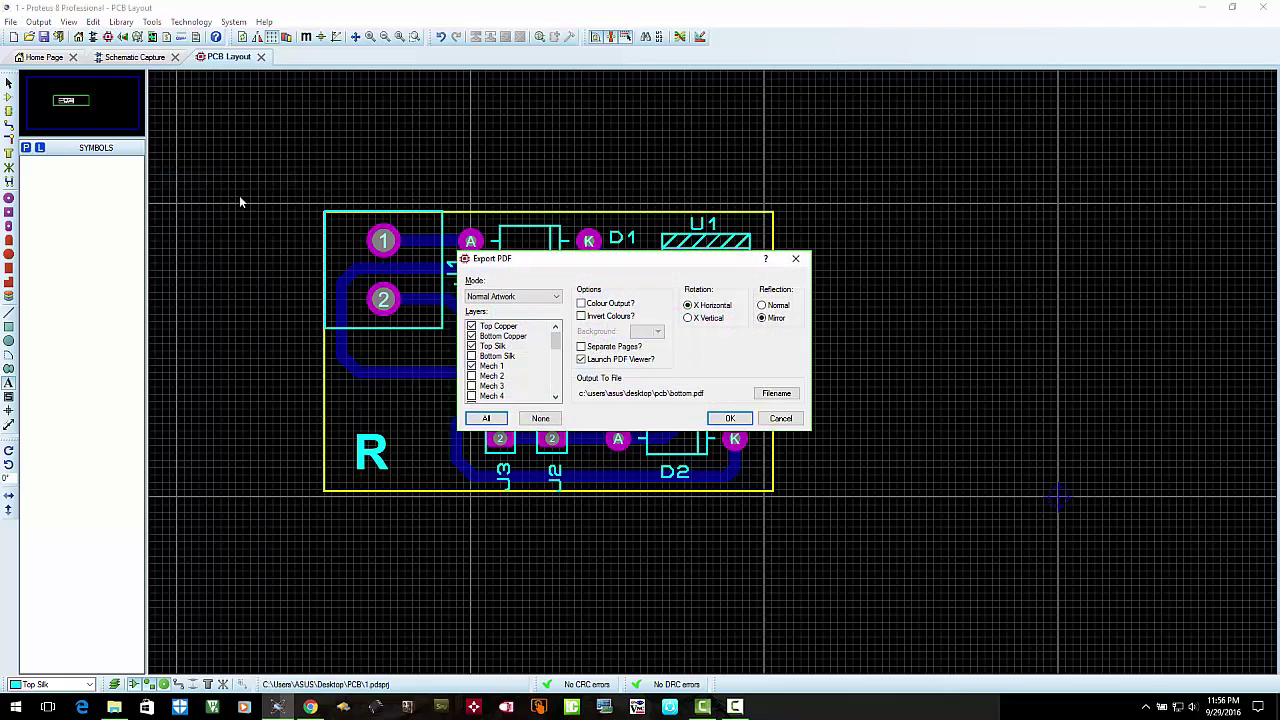
{"action": "left_click", "coordinate": [500, 337]}
{"action": "left_click", "coordinate": [492, 368]}
{"action": "left_click", "coordinate": [483, 328]}
{"action": "left_click_drag", "start_coordinate": [560, 346], "coordinate": [557, 386]}
{"action": "left_click", "coordinate": [512, 357]}
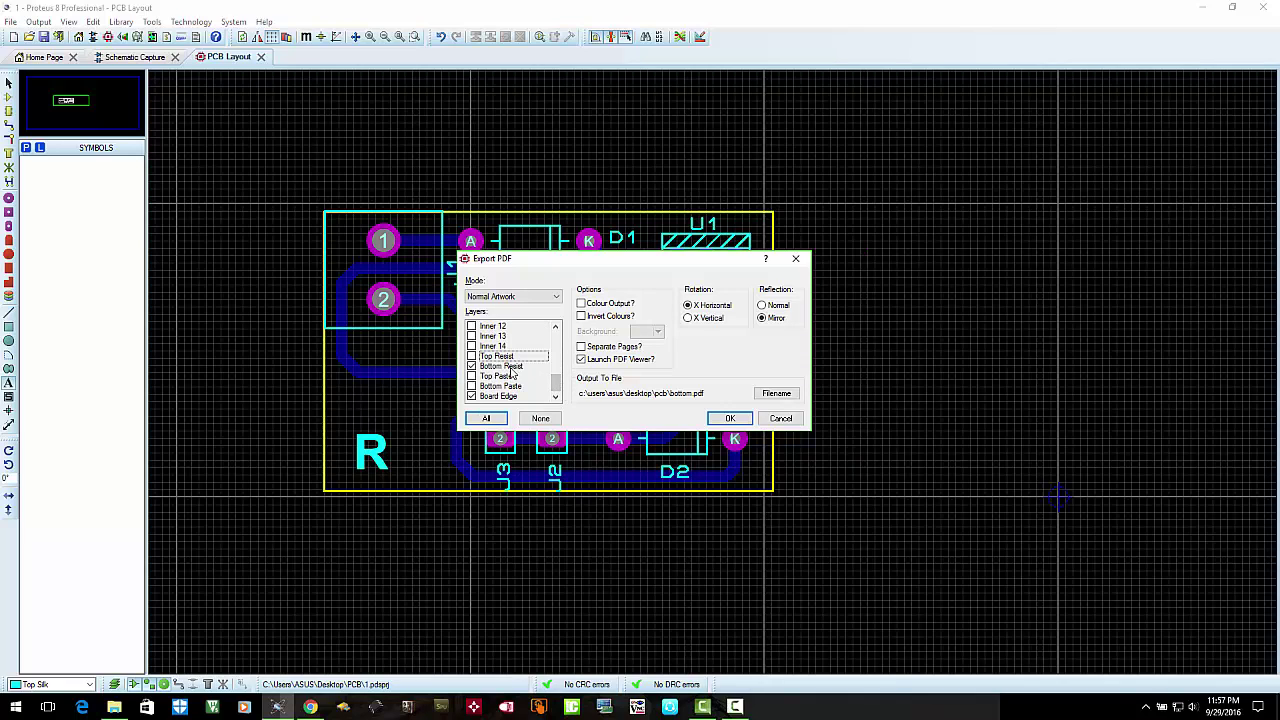
{"action": "left_click", "coordinate": [510, 366]}
Set the export reflection to Normal and export the artwork to a PDF named top in the PCB folder
{"action": "left_click", "coordinate": [764, 306]}
{"action": "left_click", "coordinate": [776, 393]}
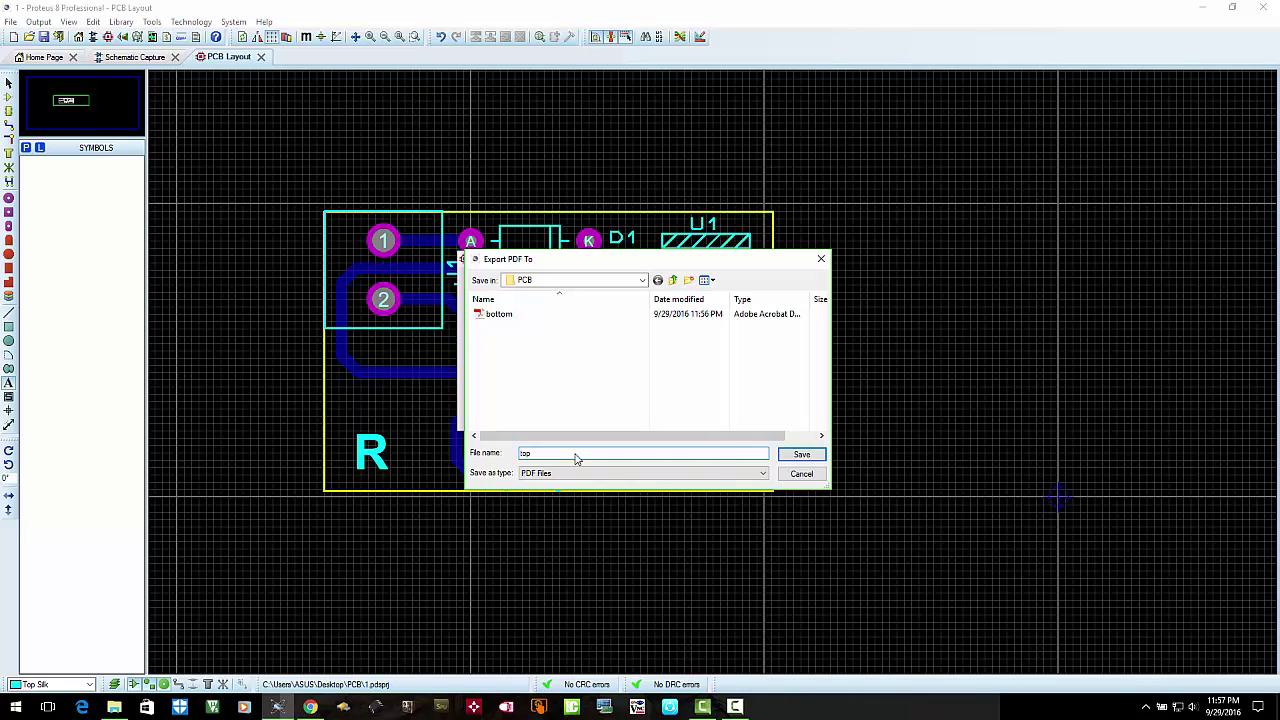
{"action": "type", "text": "top"}
{"action": "left_click", "coordinate": [783, 457]}
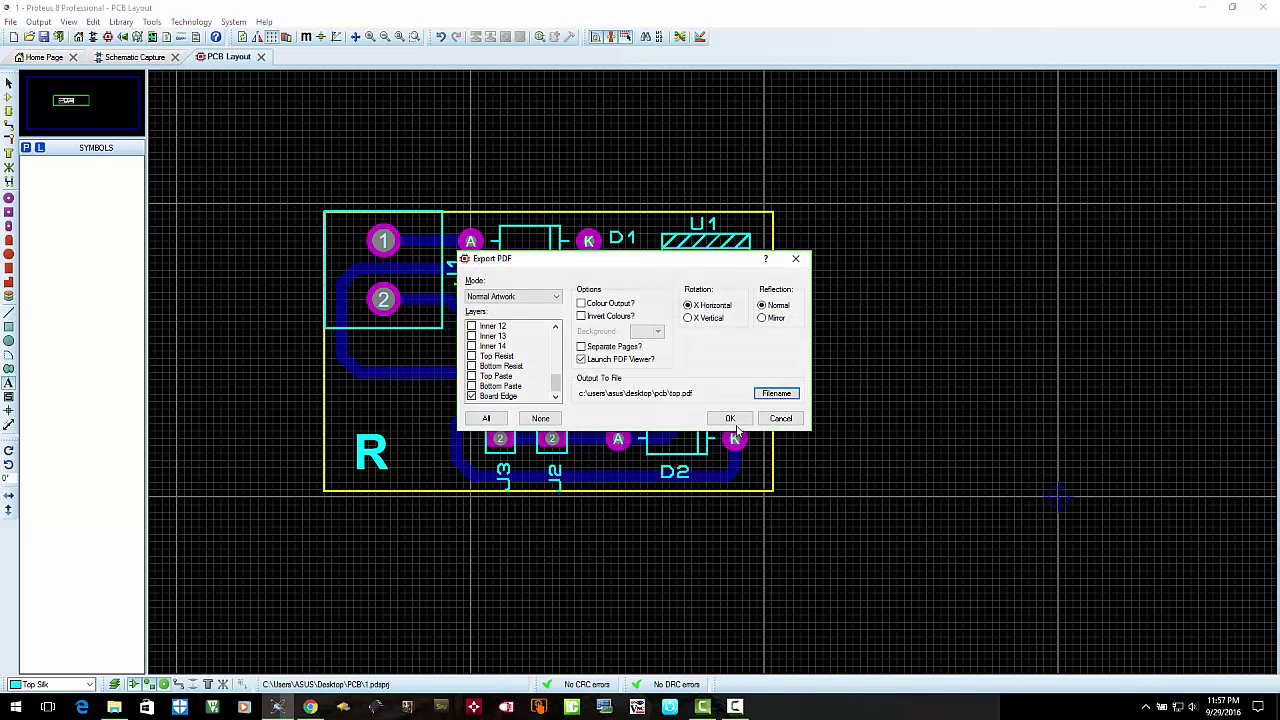
{"action": "left_click", "coordinate": [733, 423]}
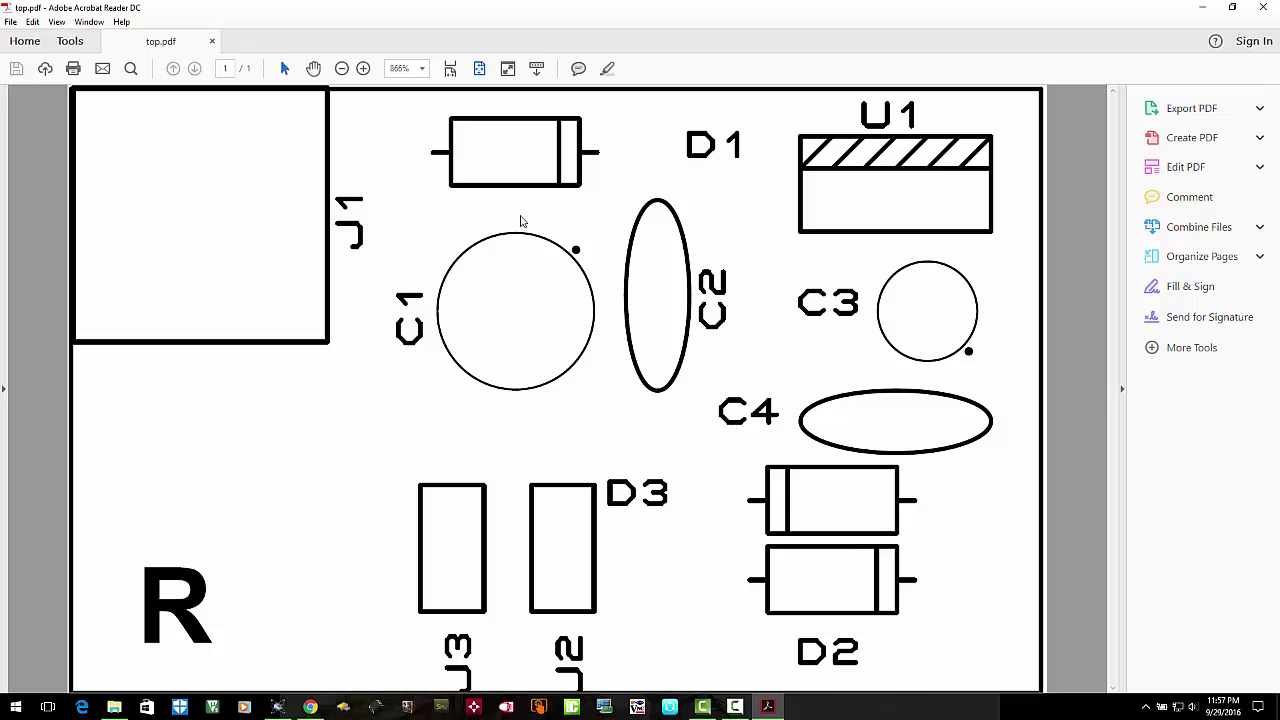
View the exported top silkscreen PDF at 100% zoom and close it
{"action": "left_click", "coordinate": [424, 70]}
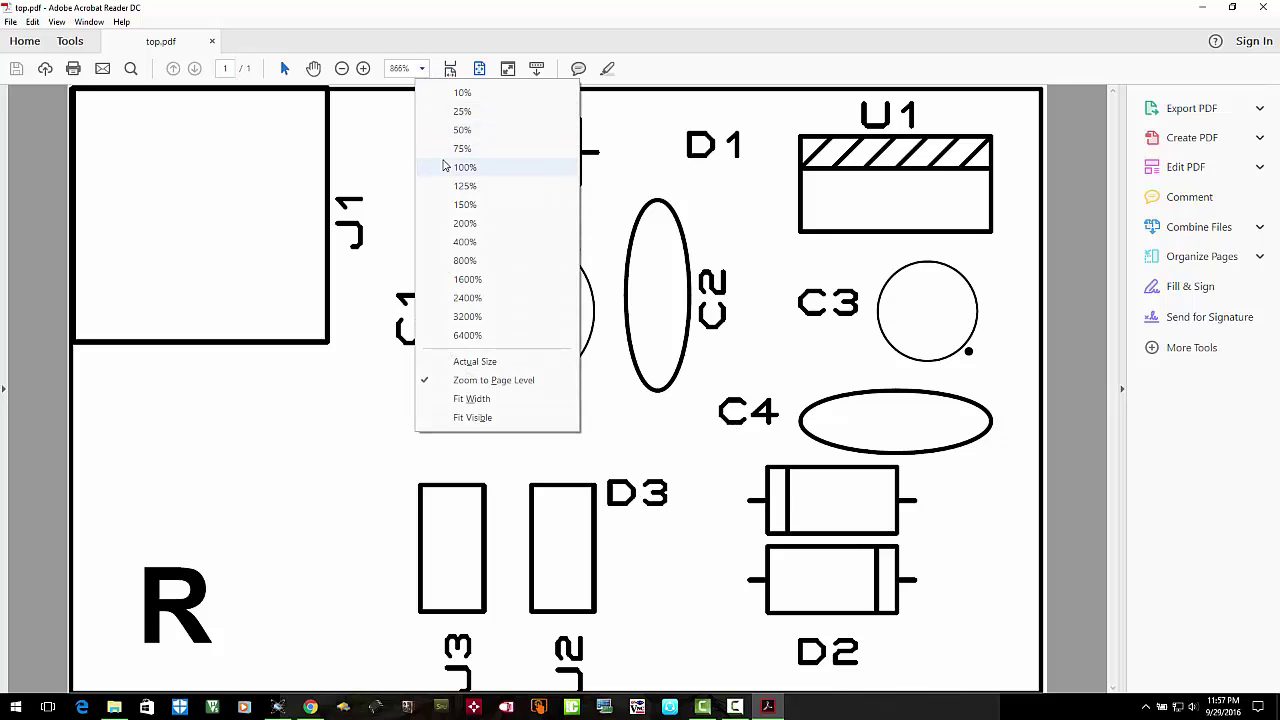
{"action": "left_click", "coordinate": [446, 167]}
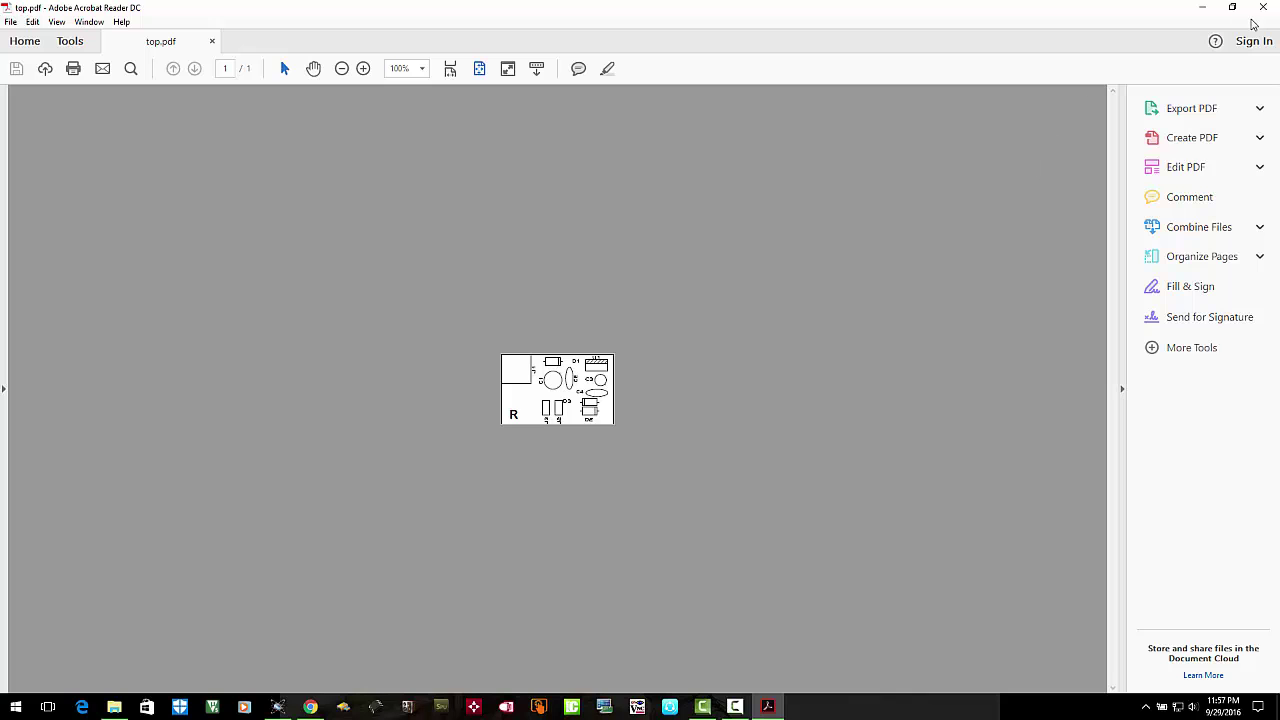
{"action": "left_click", "coordinate": [1264, 10]}
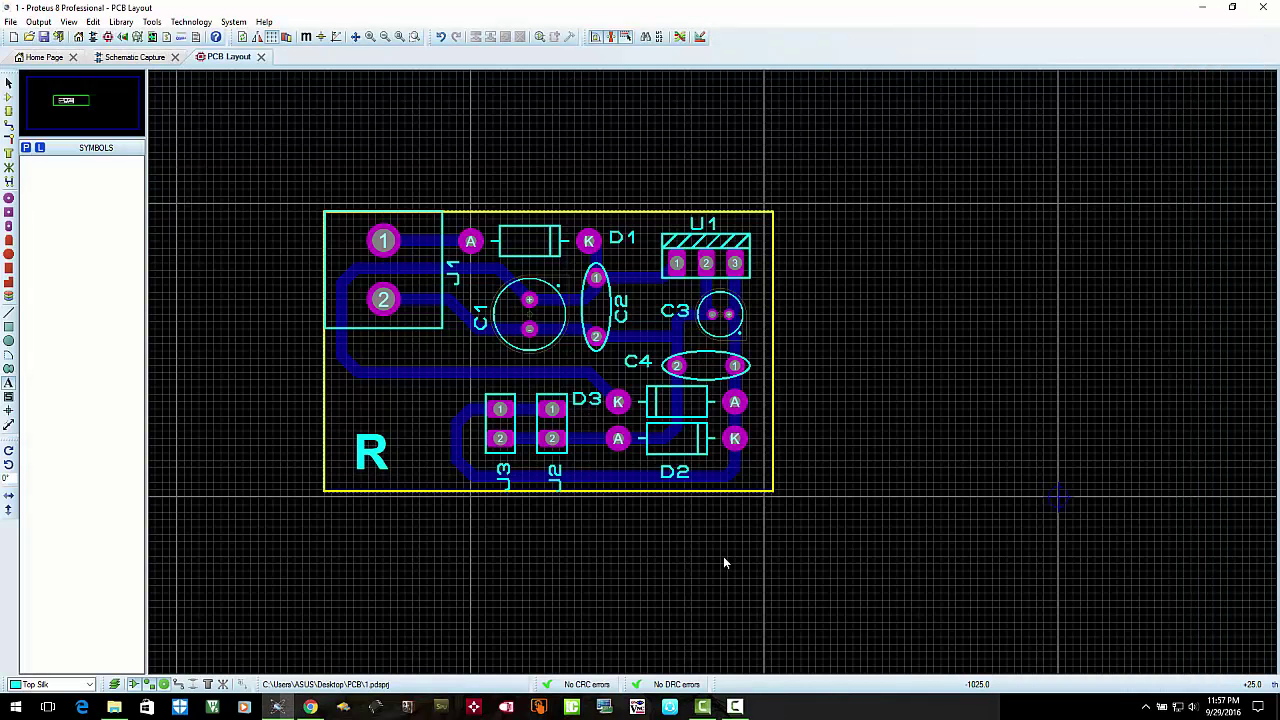